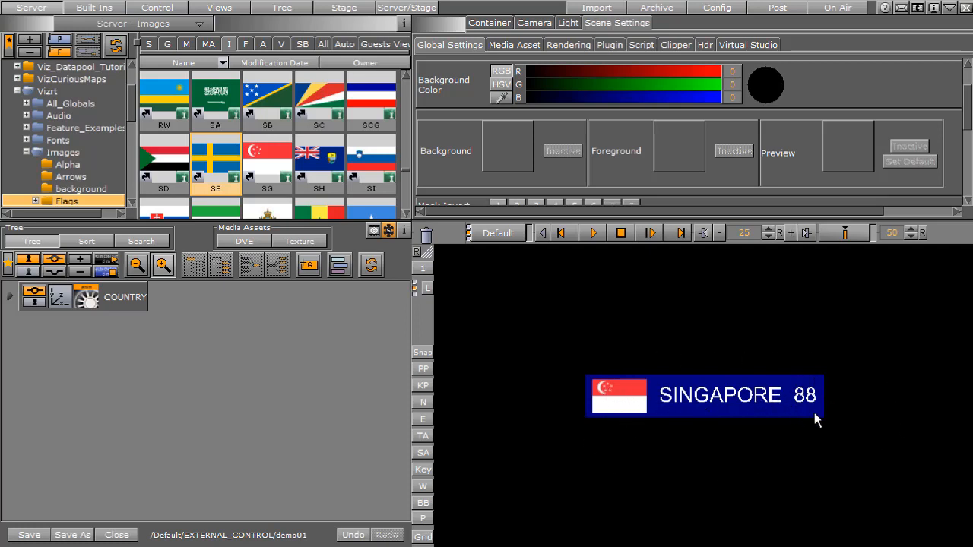
Clear the existing scene and assign the background image from the backgrounds folder as the scene's Background
left_click(429, 231)
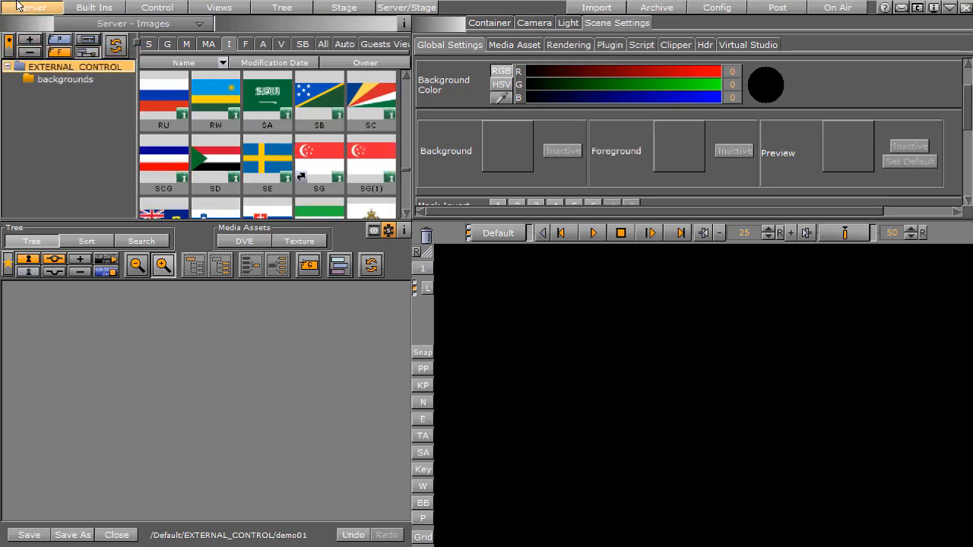
left_click(64, 79)
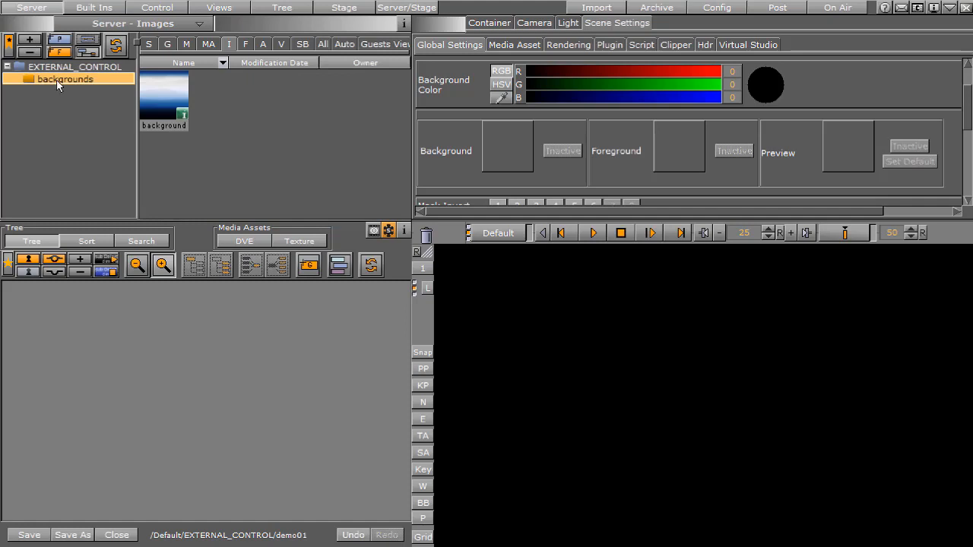
left_click(162, 101)
left_click_drag(162, 101, 489, 159)
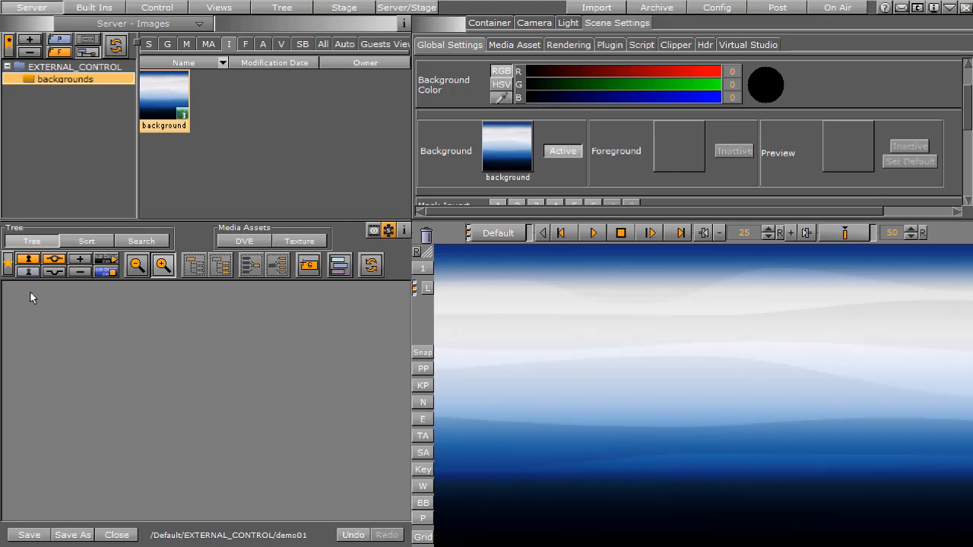
Add a new group container to the empty scene tree and rename it COUNTRY
left_click(308, 265)
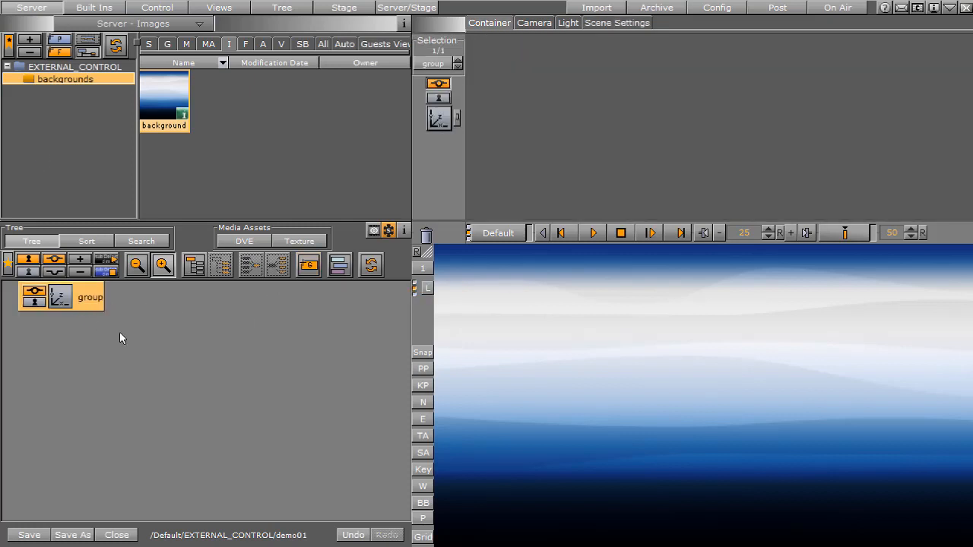
left_click(89, 298)
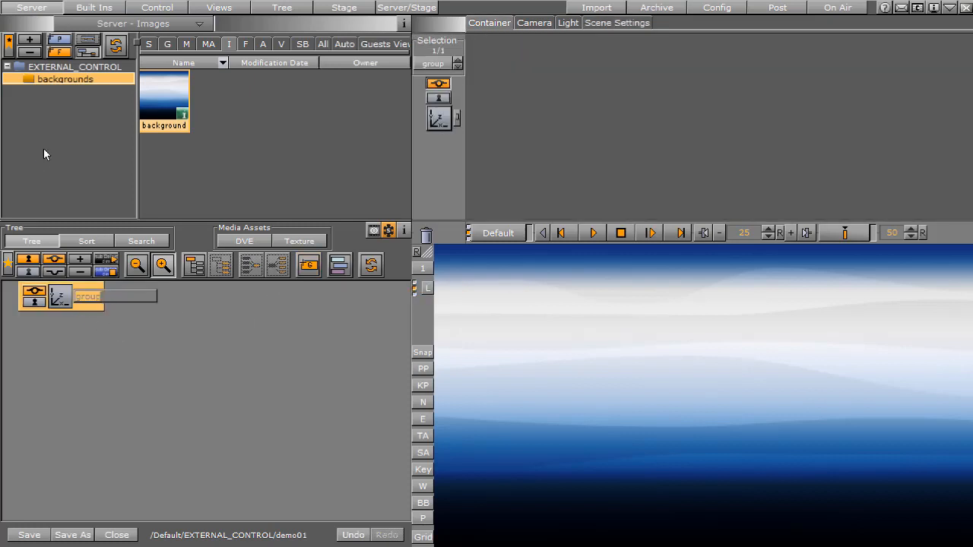
type("COUNTRY")
key("Return")
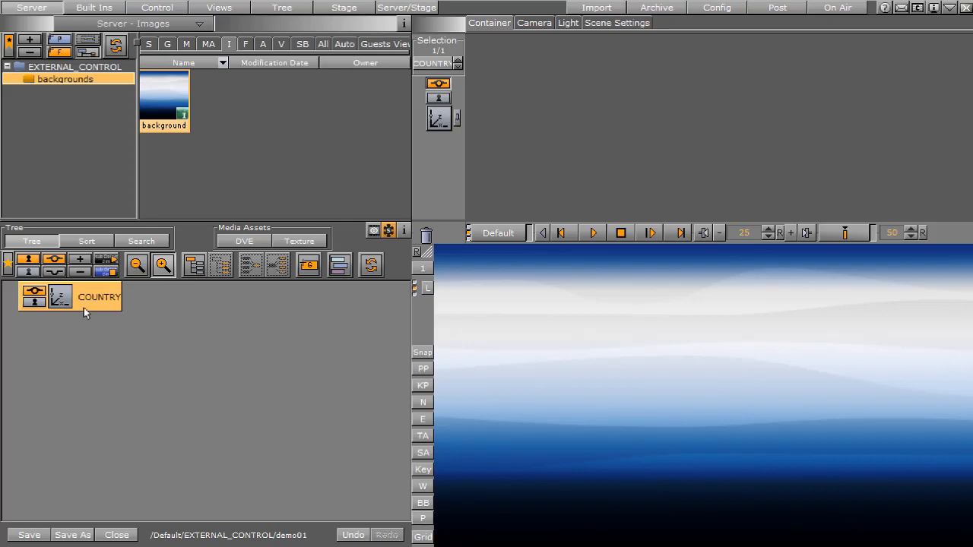
Add the default Rectangle geometry as a child of the COUNTRY container
left_click(89, 7)
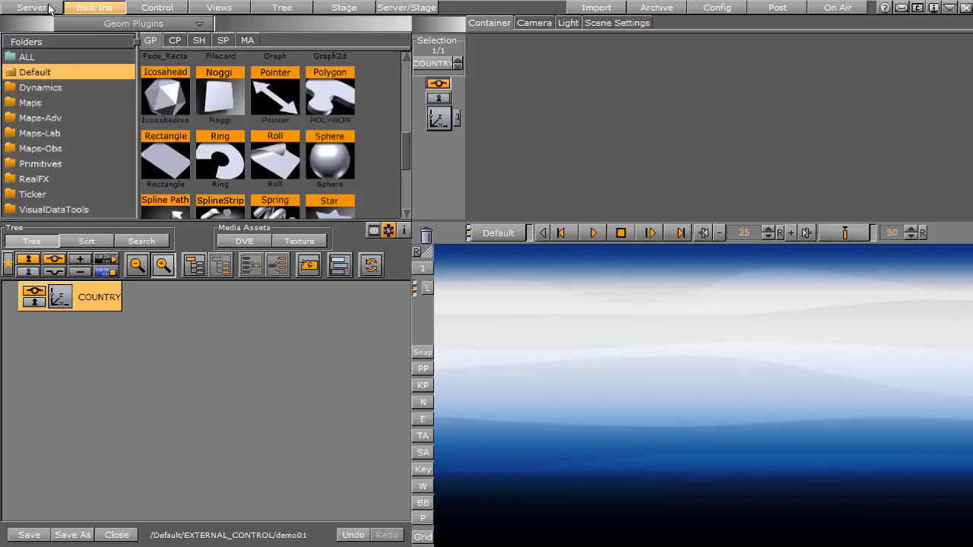
left_click(177, 162)
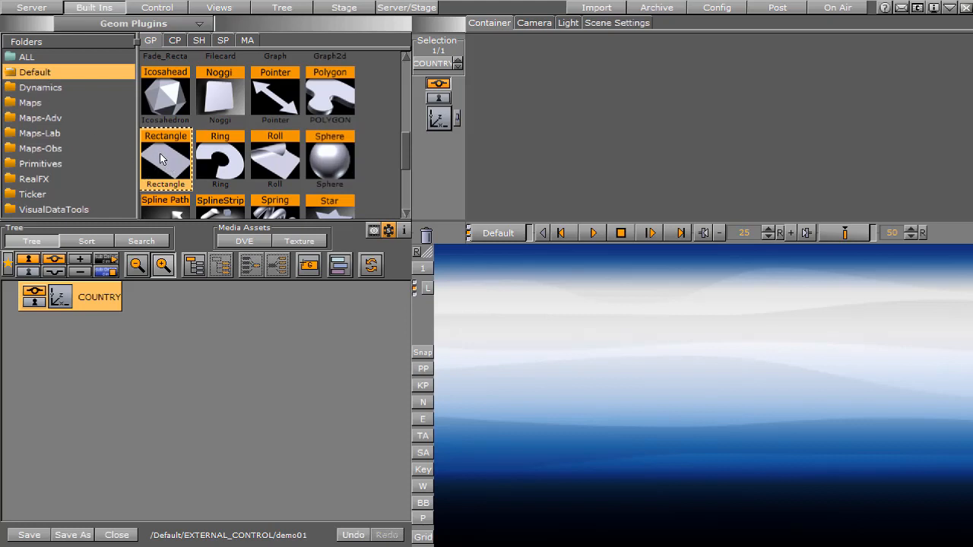
left_click_drag(166, 160, 129, 313)
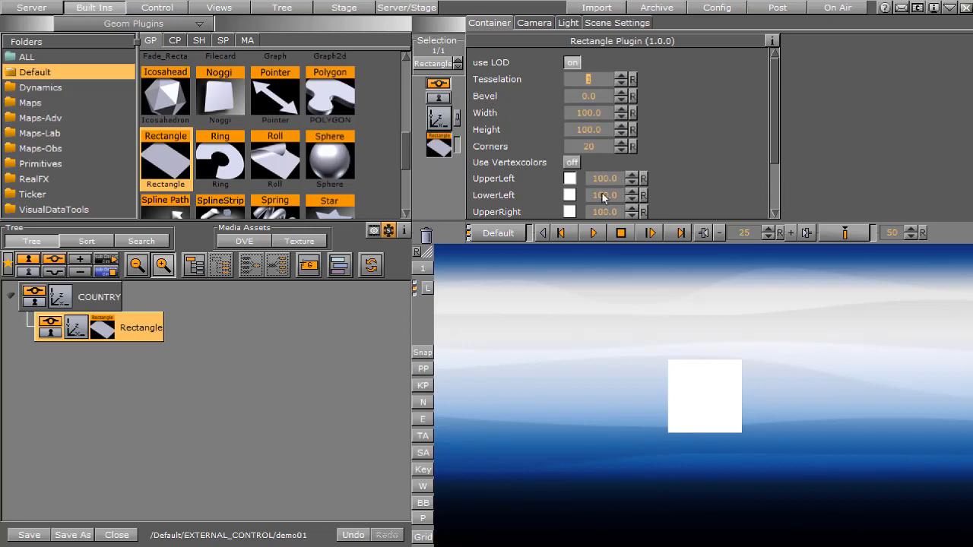
Scale the rectangle with single-axis scaling to X 3.24, Y 0.57 and Z 1.0, enlarging the editor area for the transformation settings
left_click(441, 124)
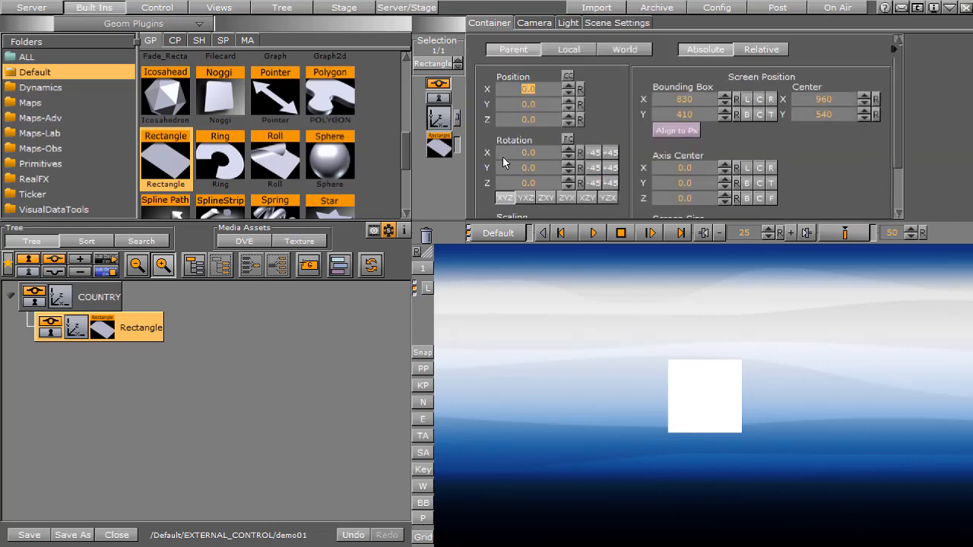
left_click_drag(901, 164, 902, 201)
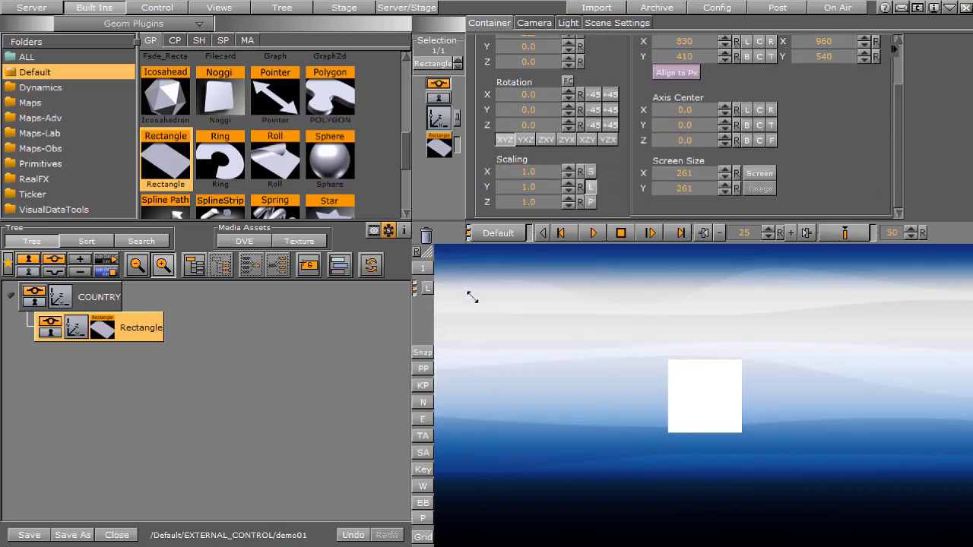
left_click_drag(472, 297, 528, 348)
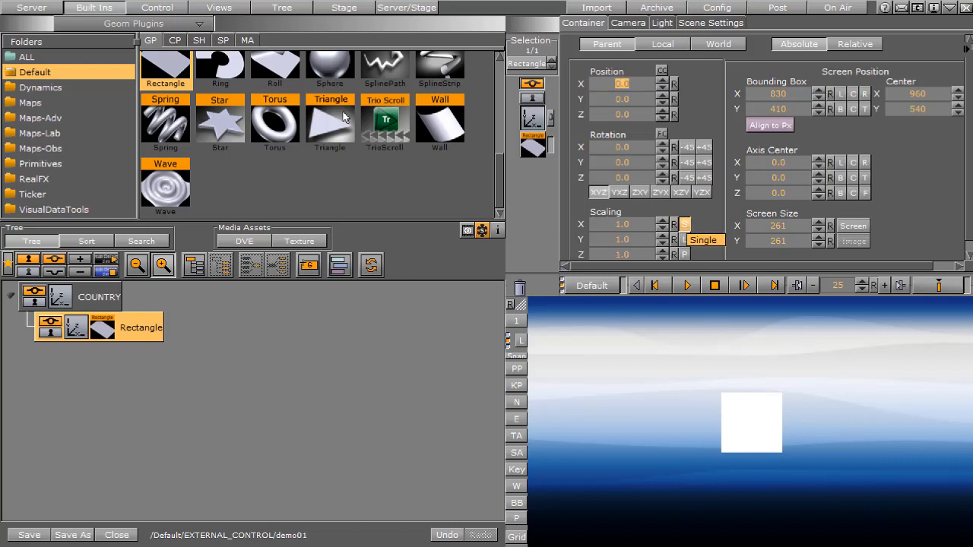
left_click(629, 225)
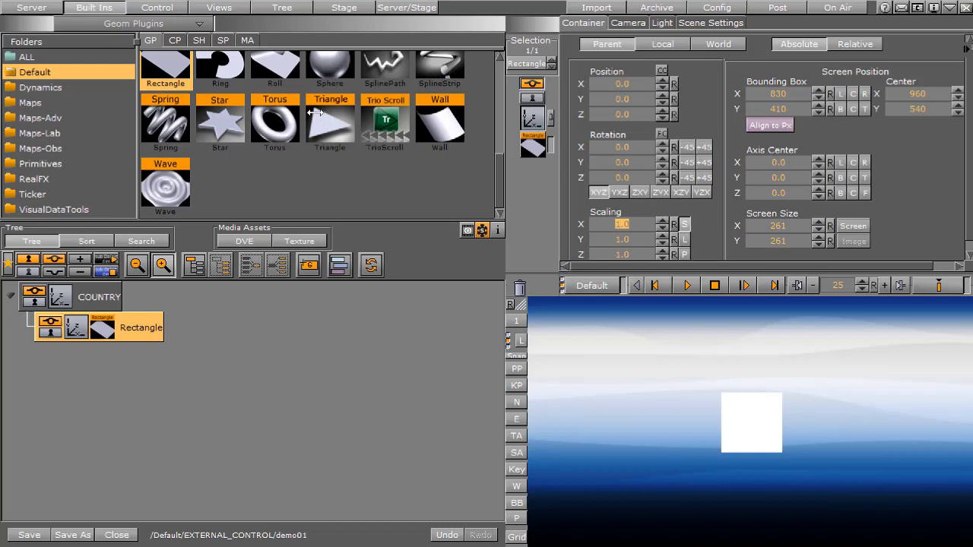
type("3.24")
key("Tab")
type("0.")
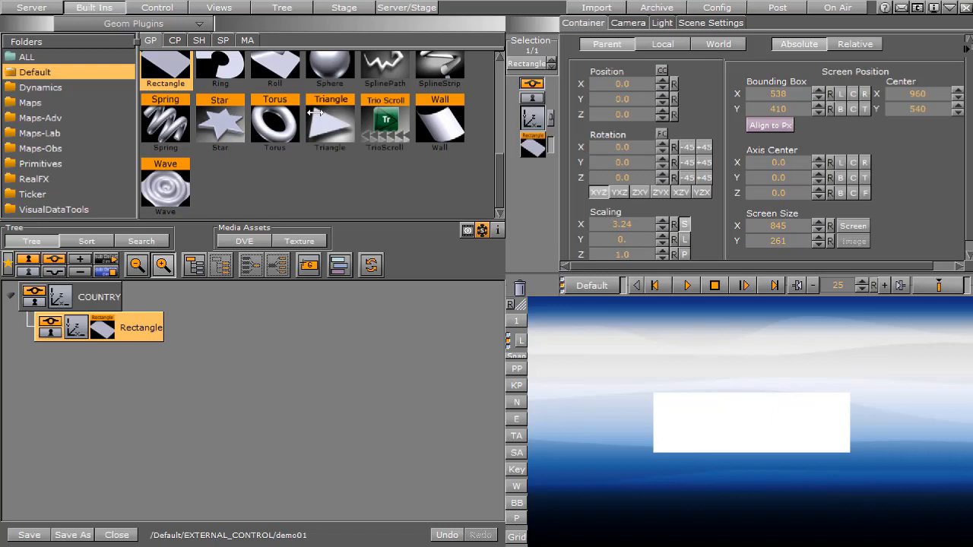
key("Tab")
type("1")
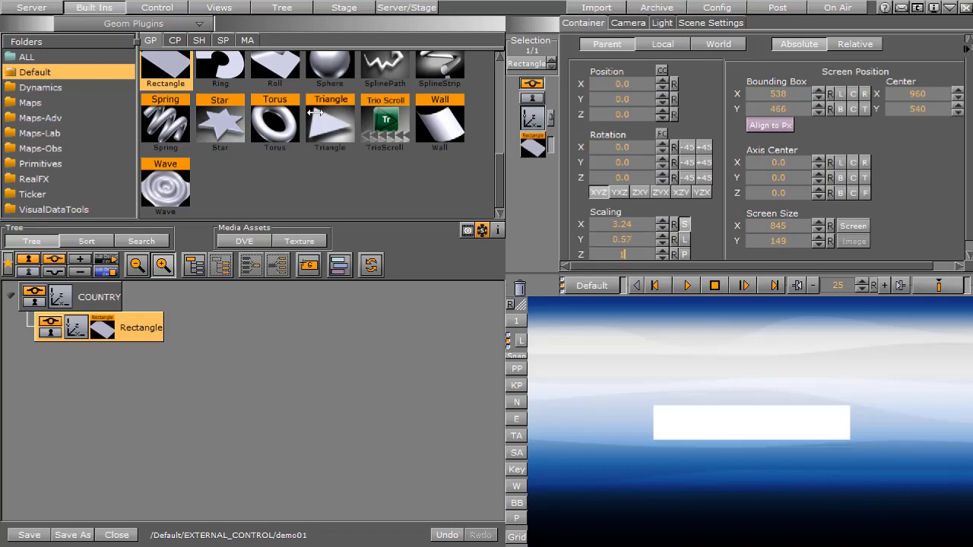
key("Tab")
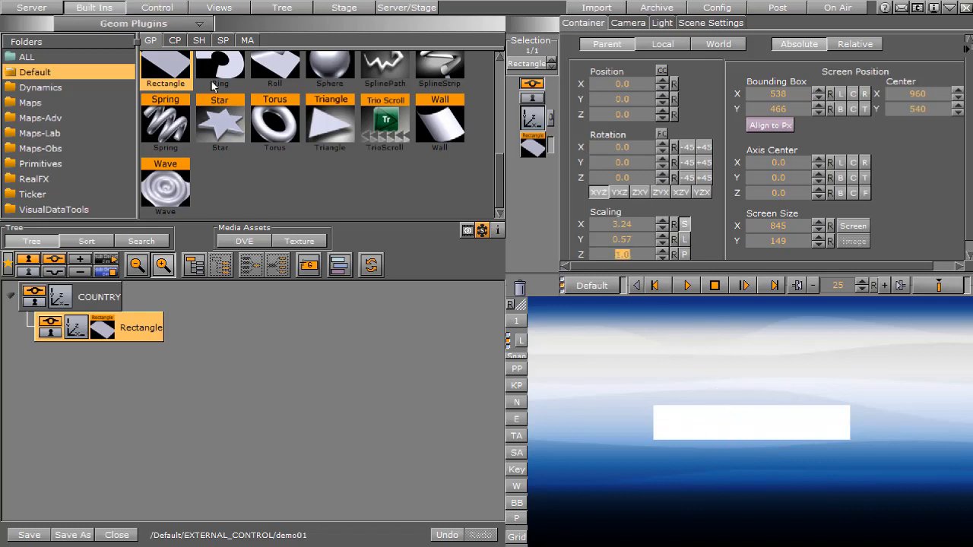
Apply the blue material from the EXTERNAL_CONTROL folder to the Rectangle container
left_click(21, 6)
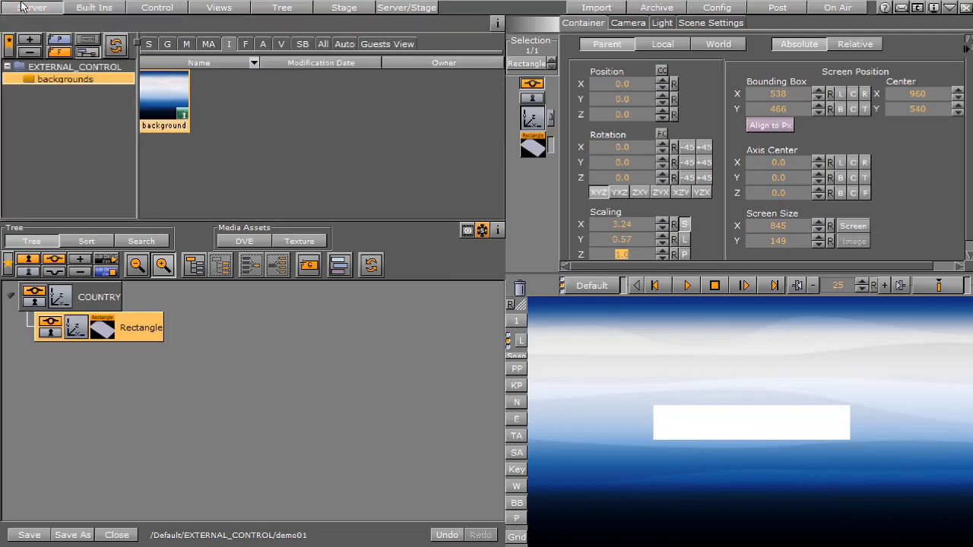
left_click(56, 68)
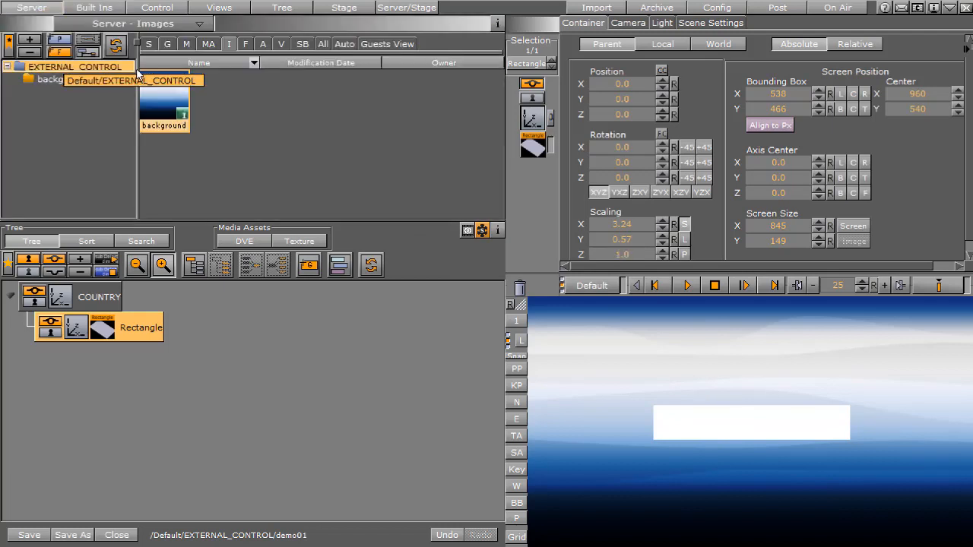
left_click(186, 44)
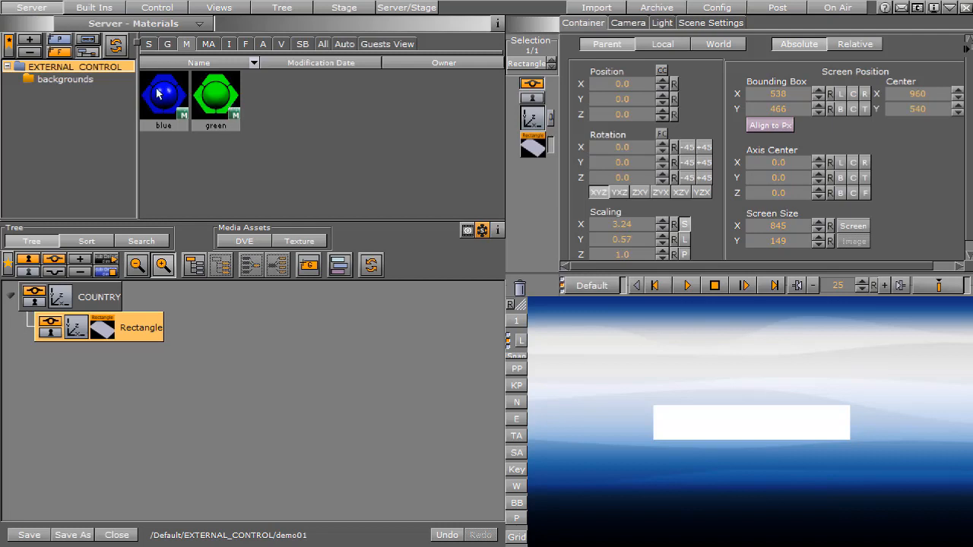
left_click_drag(158, 92, 140, 337)
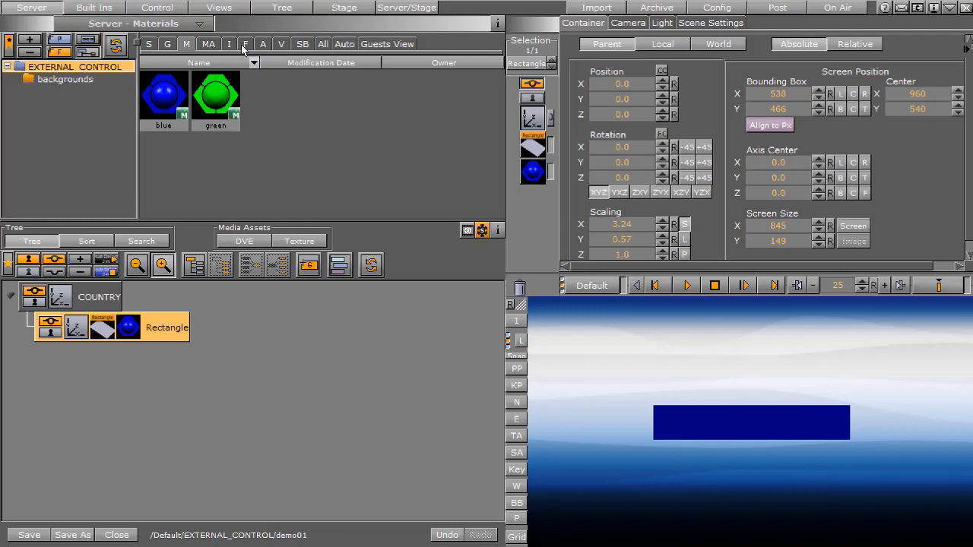
Add a text container under COUNTRY using the arial-regular font from the EXTERNAL_CONTROL folder
key("f")
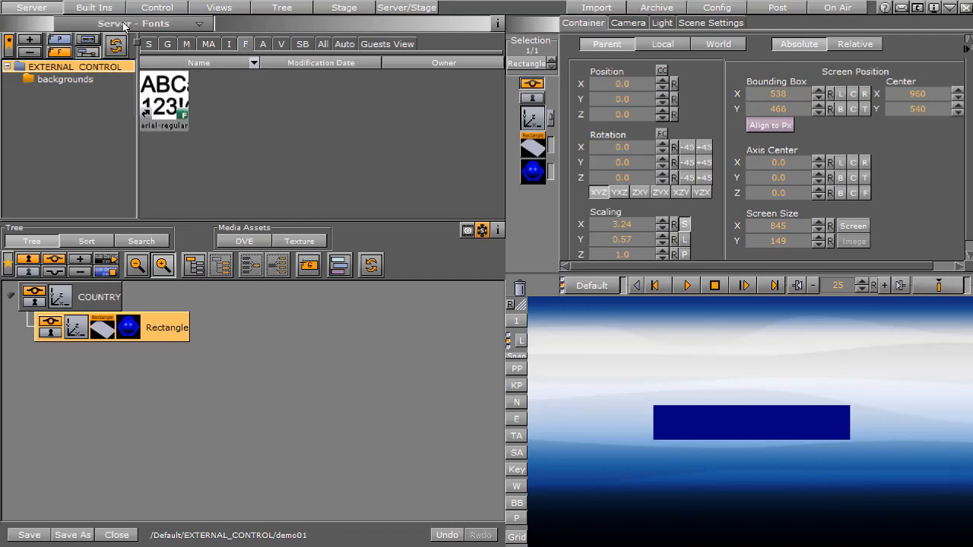
left_click(162, 103)
left_click_drag(158, 92, 156, 341)
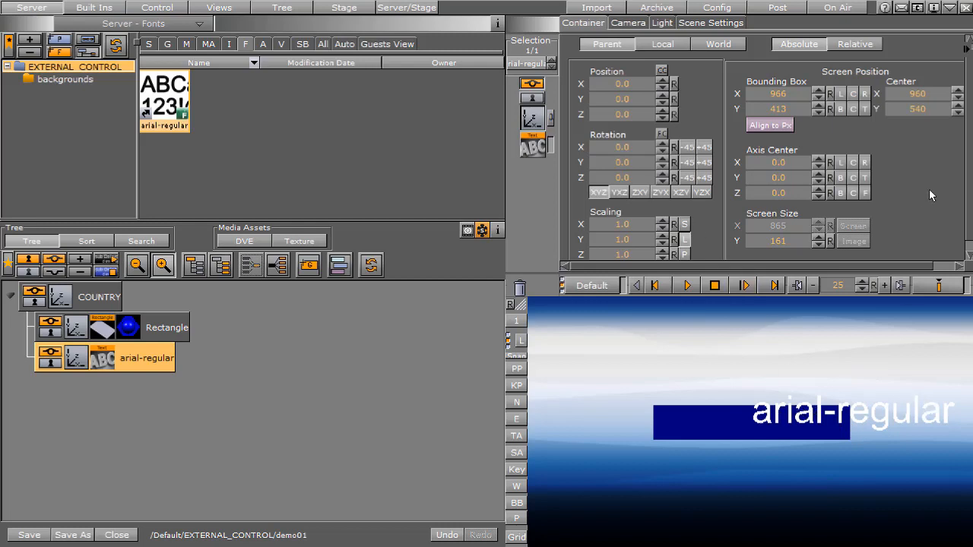
Set the horizontal alignment of the arial-regular text to centered
scroll(571, 159, "down", 1)
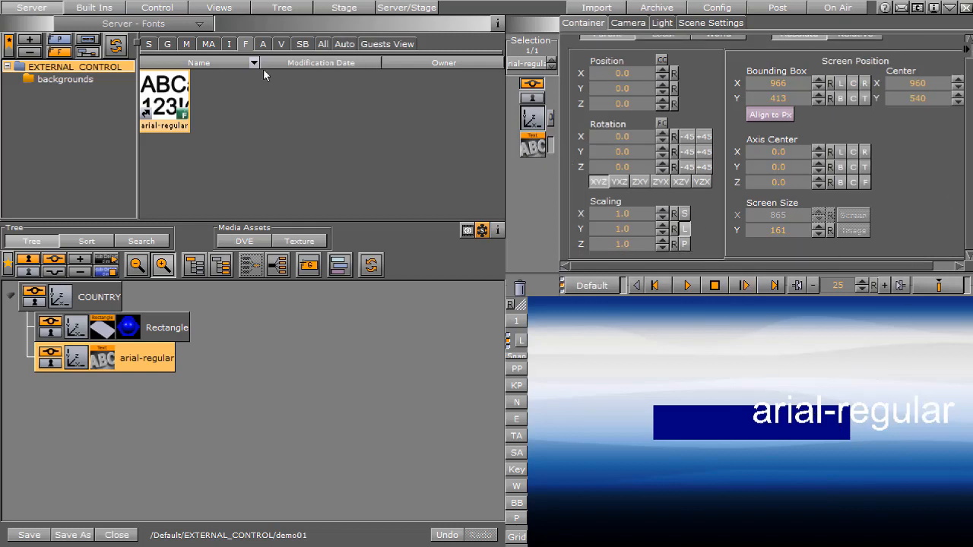
left_click(534, 147)
left_click(660, 196)
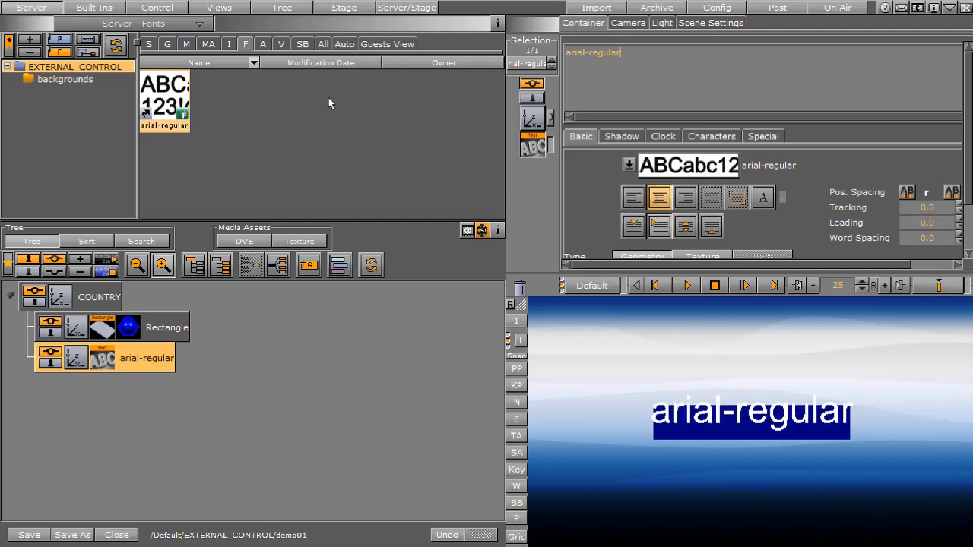
Show the text's bounding box and center its axis in X and Y
left_click(517, 504)
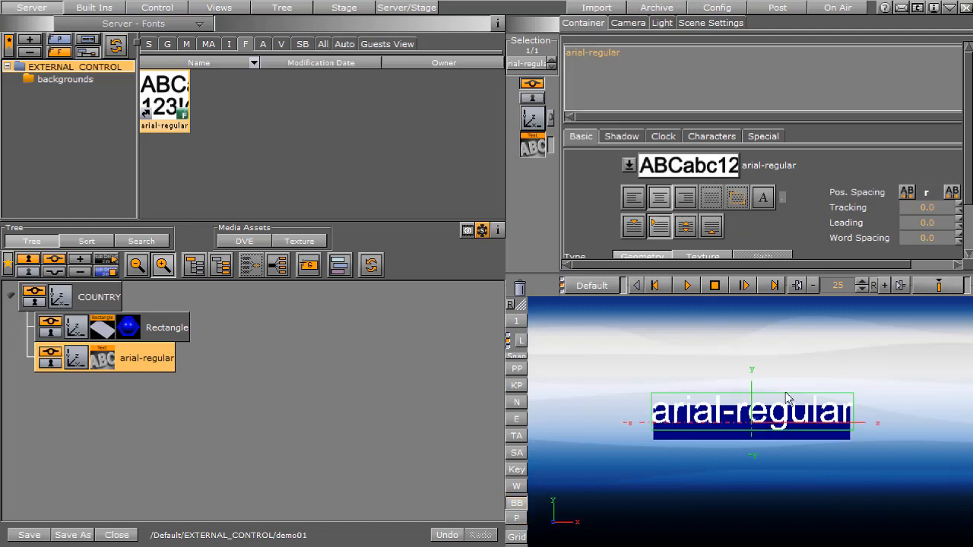
left_click(532, 119)
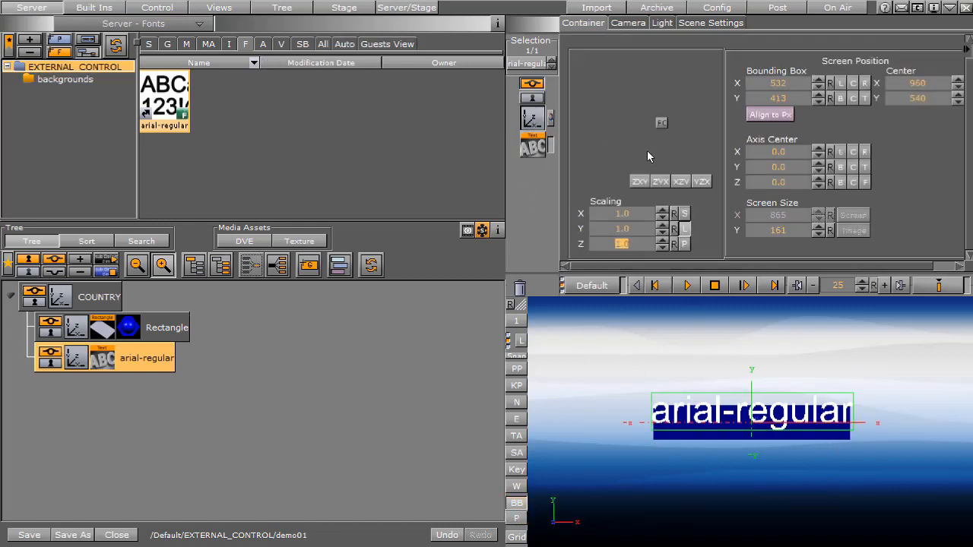
left_click(852, 151)
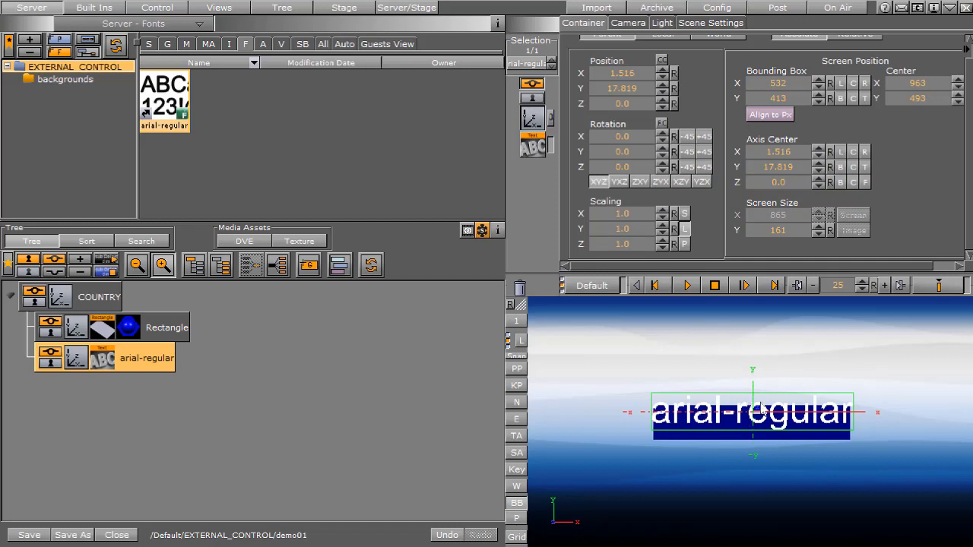
Set the text's position to X 21.742, Y 0 and Z 0.45
left_click(622, 73)
type("21.742")
key("Tab")
type("0")
key("Tab")
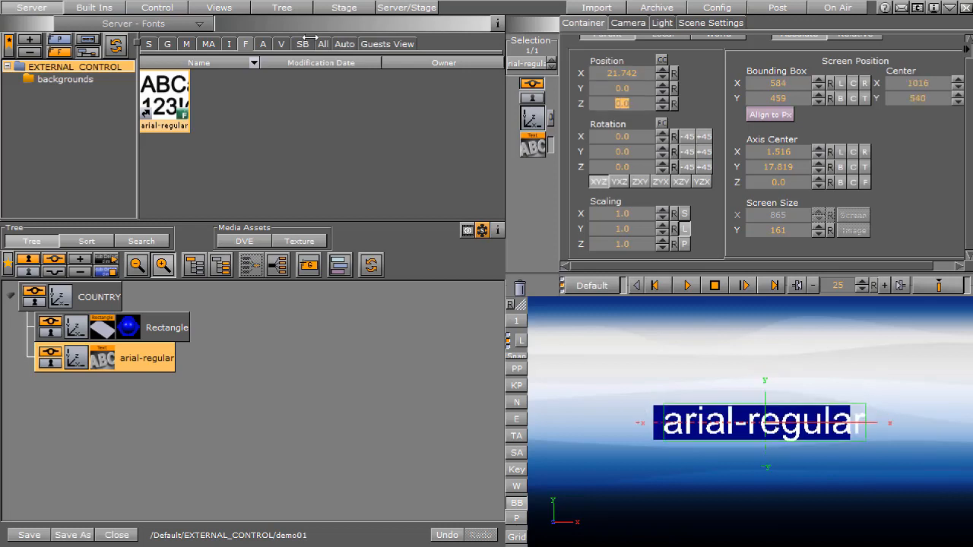
type(".0")
key("Tab")
Scale the text to 0.45 on all three axes
left_click(636, 216)
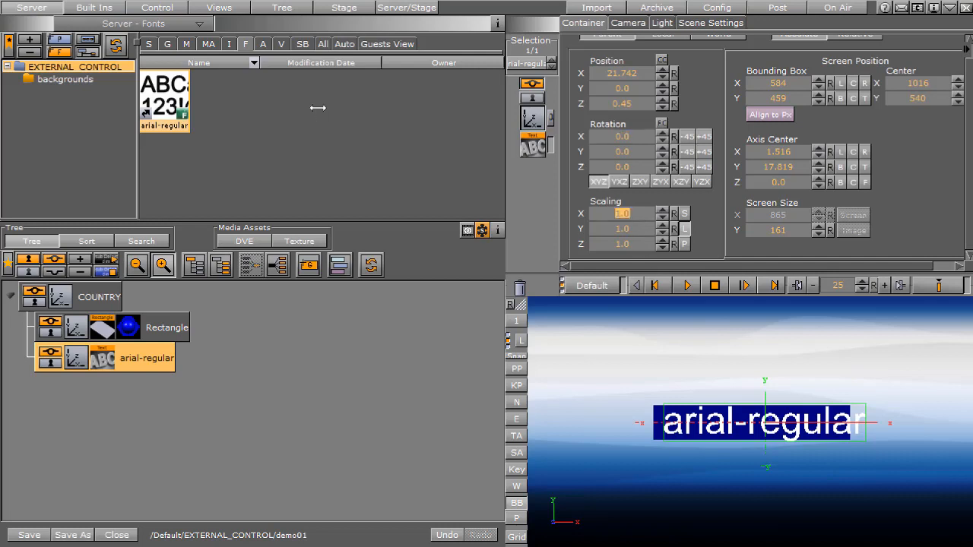
key("BackSpace")
type(".45")
key("Return")
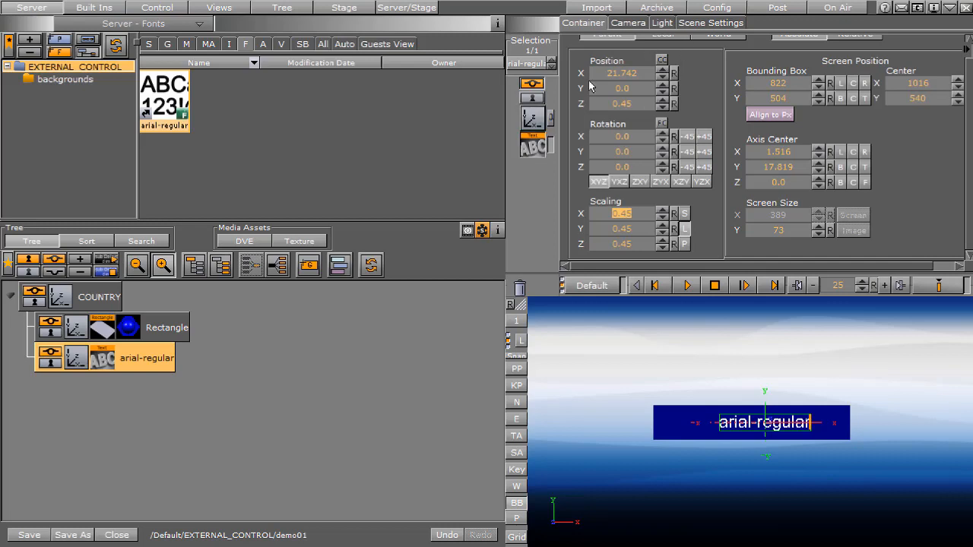
Replace the content of the arial-regular text with SINGAPORE in capital letters
left_click(532, 147)
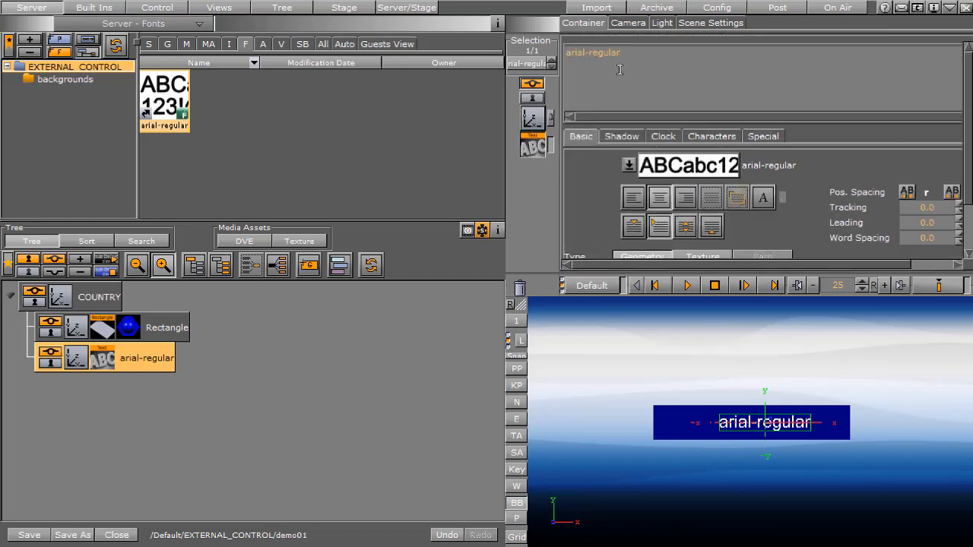
left_click_drag(633, 56, 547, 53)
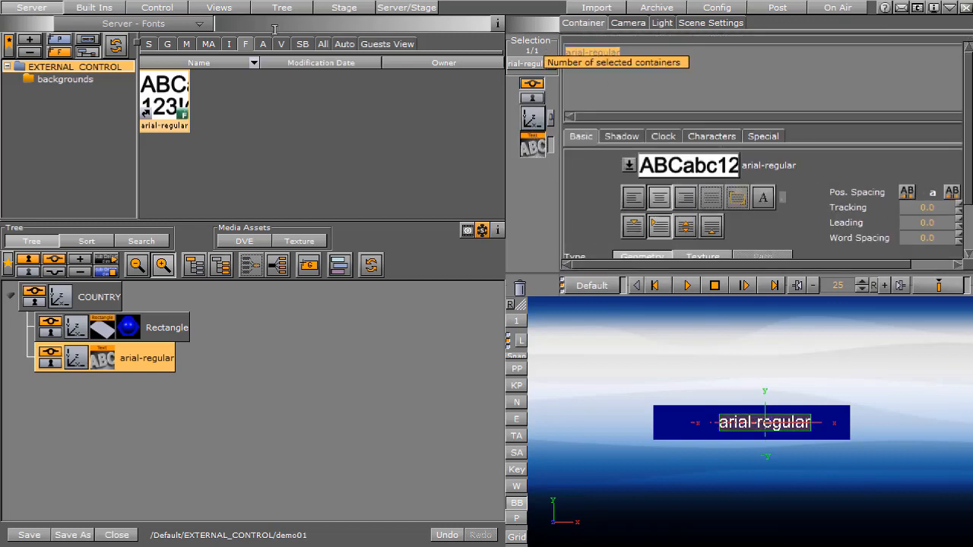
type("singapore")
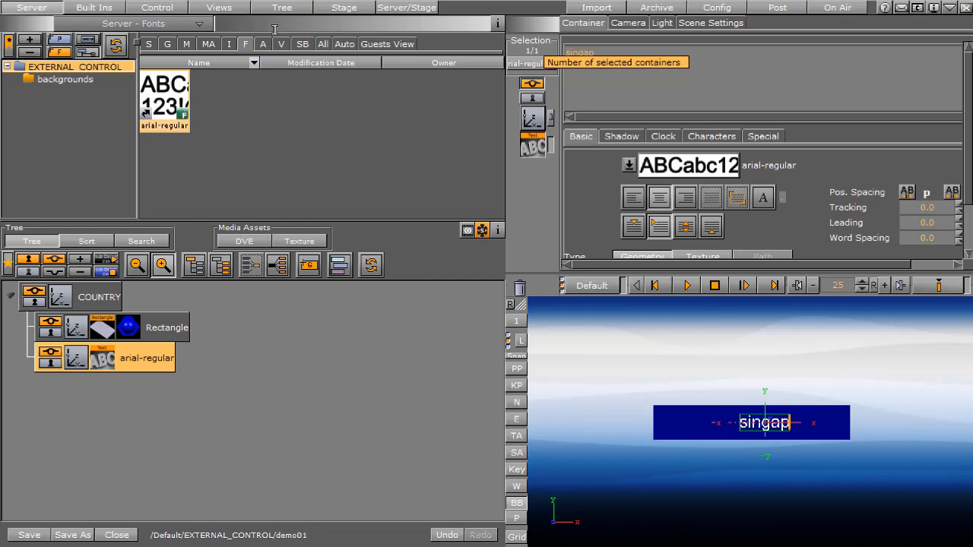
key("BackSpace")
key("BackSpace")
key("BackSpace")
key("BackSpace")
key("BackSpace")
key("BackSpace")
key("BackSpace")
key("BackSpace")
key("BackSpace")
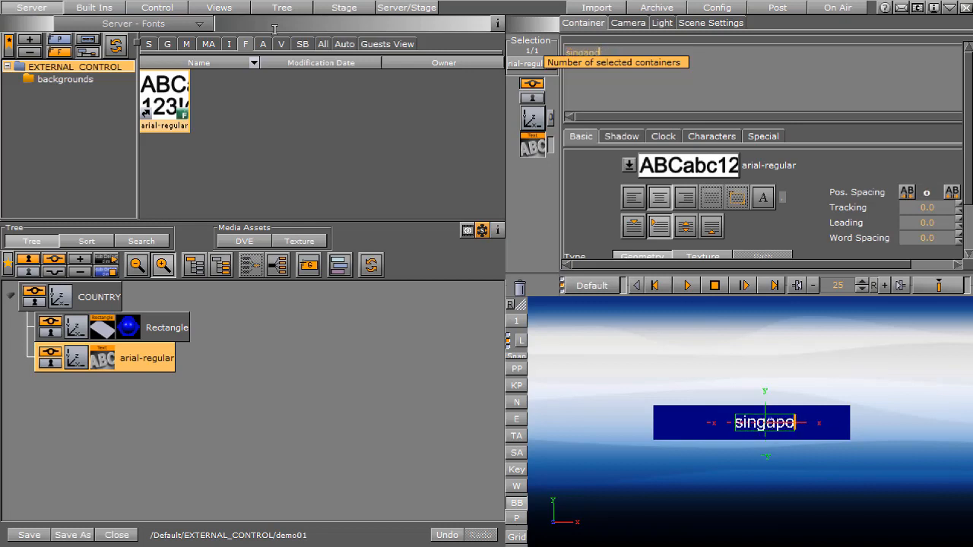
type("SINGAPORE")
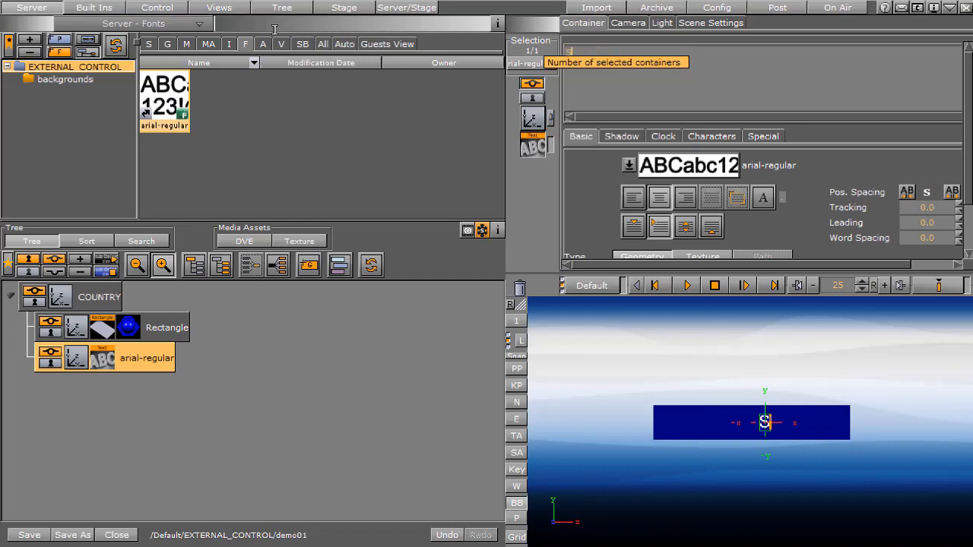
Rename the arial-regular text container as country
left_click(153, 362)
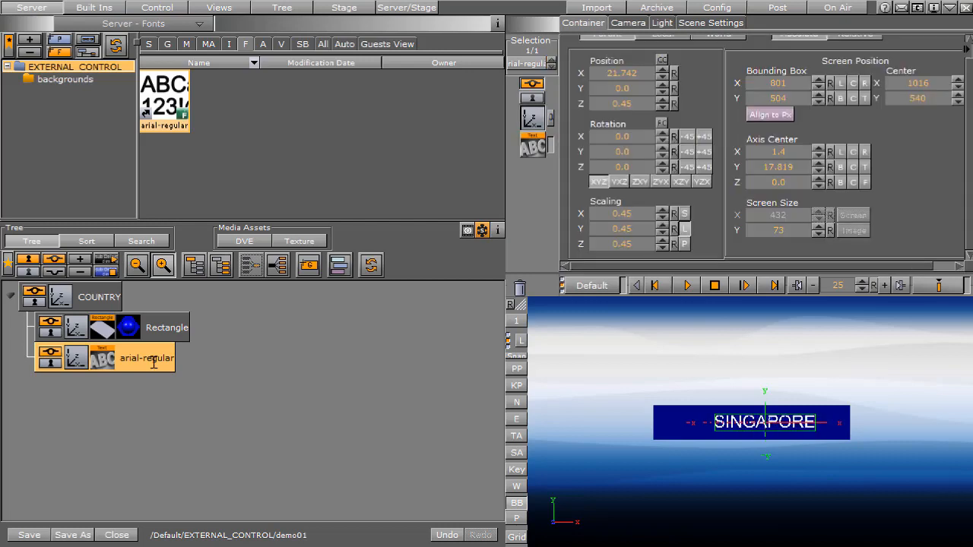
key("F2")
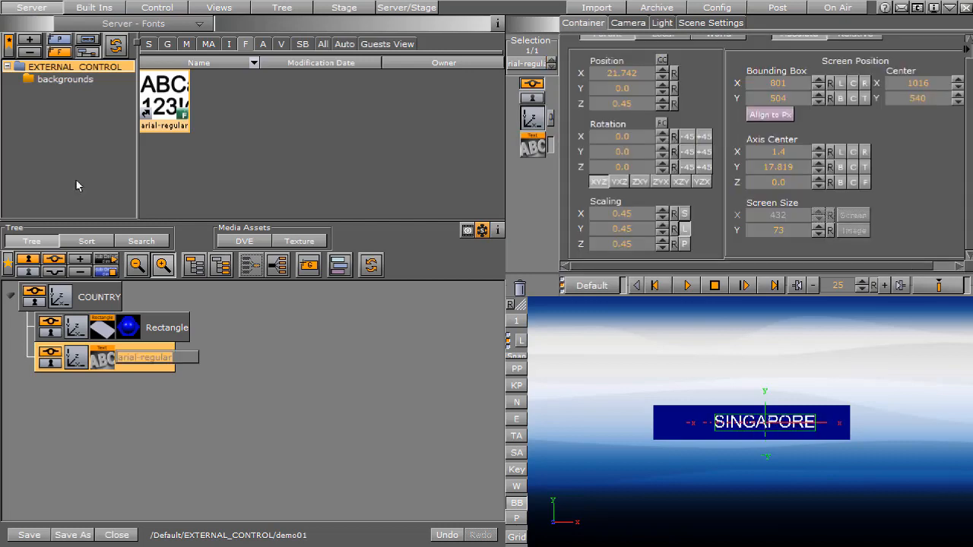
type("country")
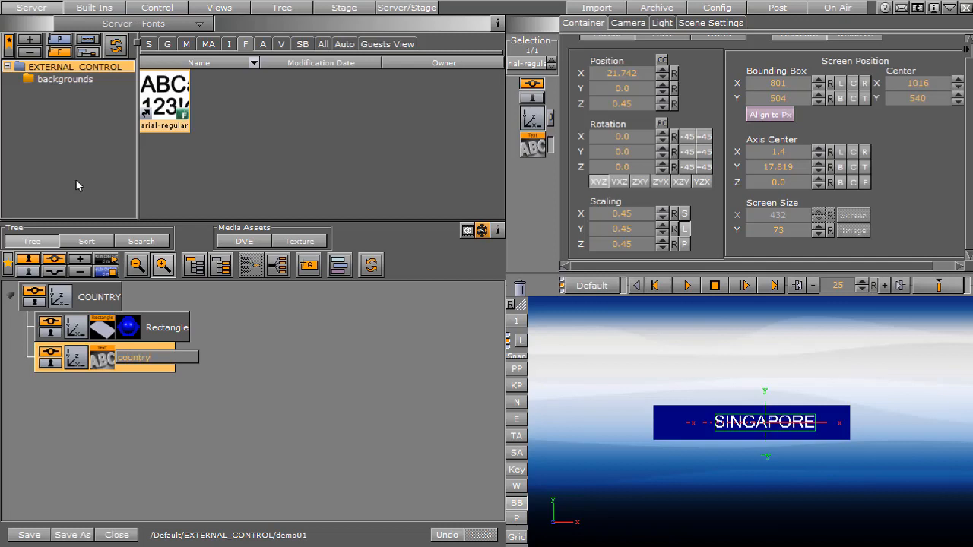
key("Return")
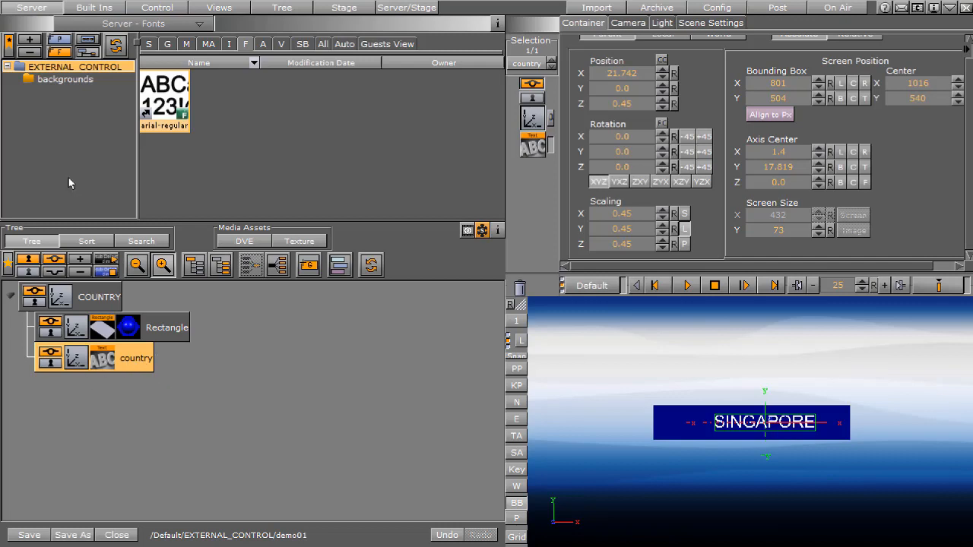
Duplicate the country text container under COUNTRY and rename the copy as score
left_click_drag(137, 363, 143, 389)
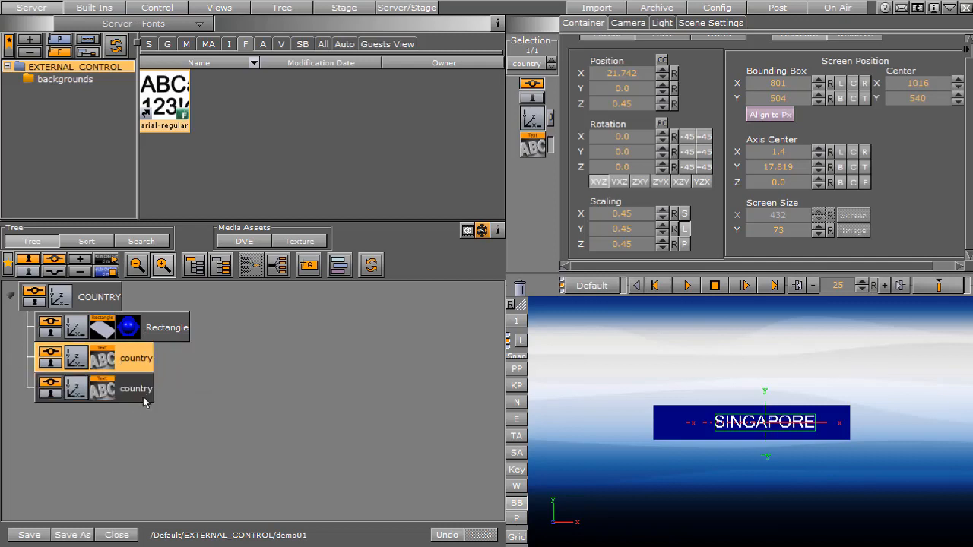
left_click(136, 392)
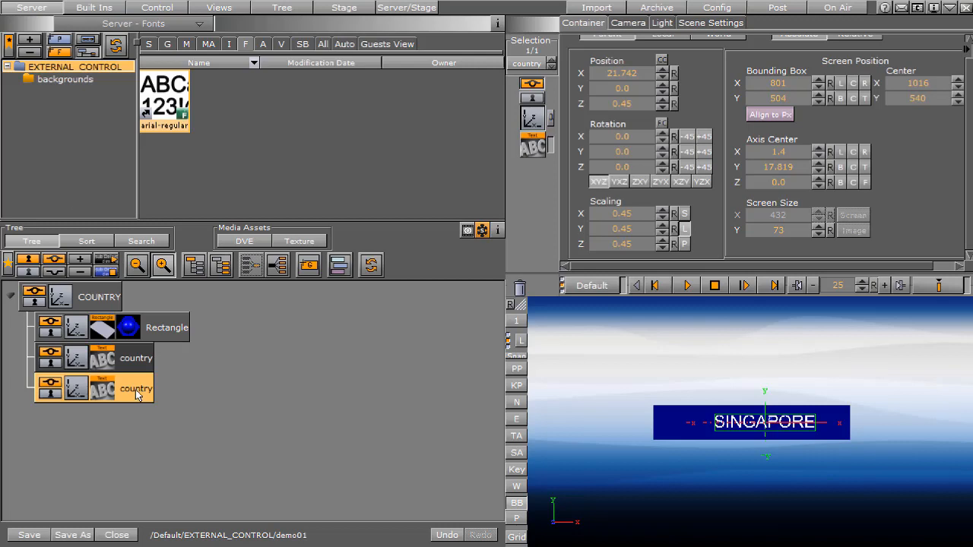
key("F2")
type("si")
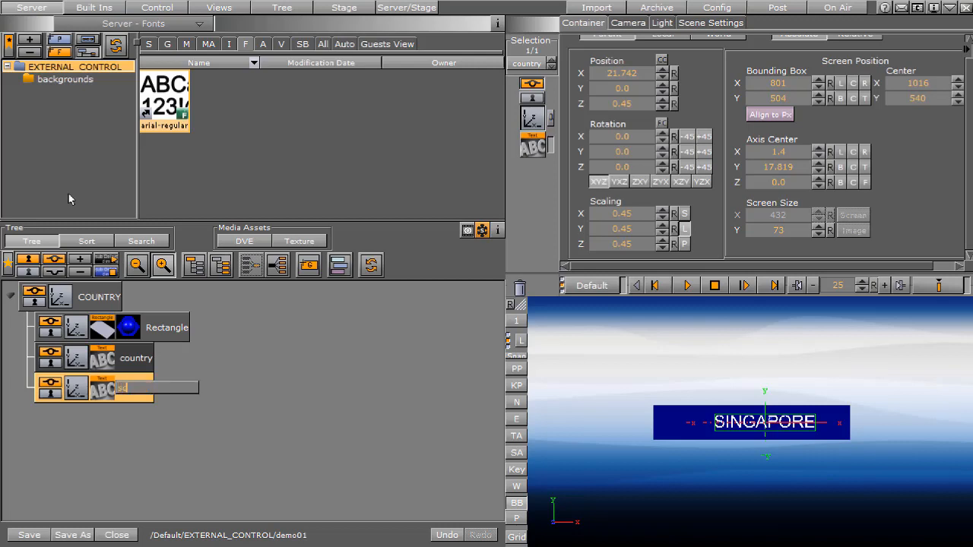
type("ore")
key("Return")
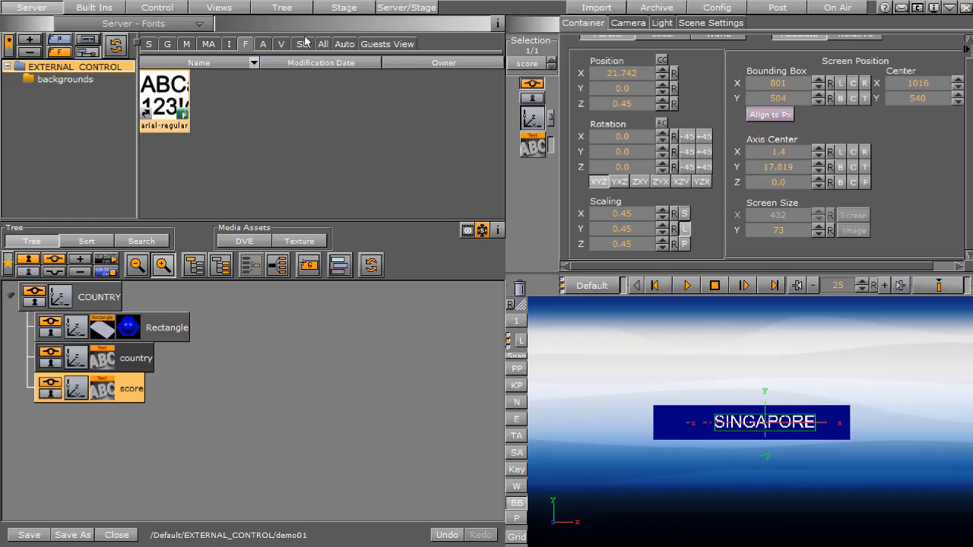
Set the score text's X position to 137.125 and change its content to 88
left_click(609, 75)
type("137.125")
key("Tab")
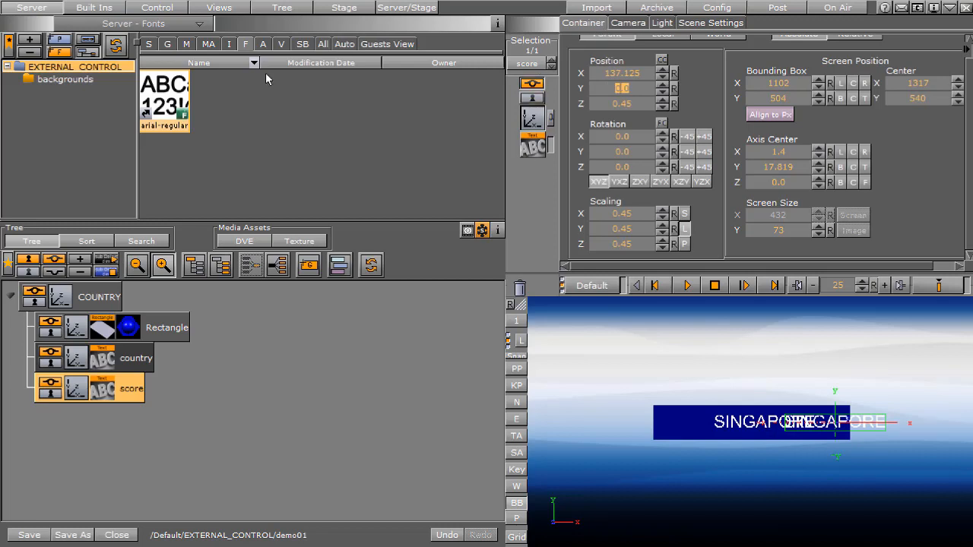
left_click(533, 144)
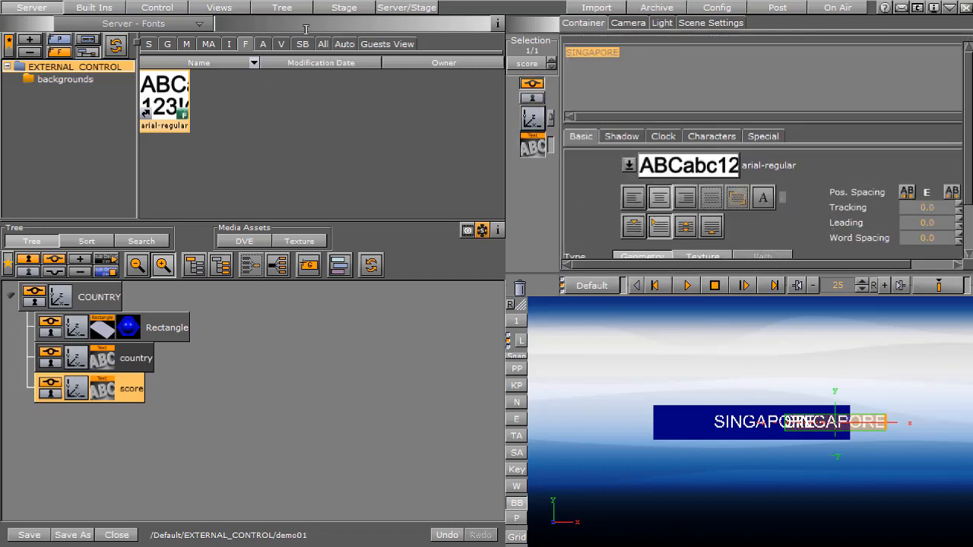
type("88")
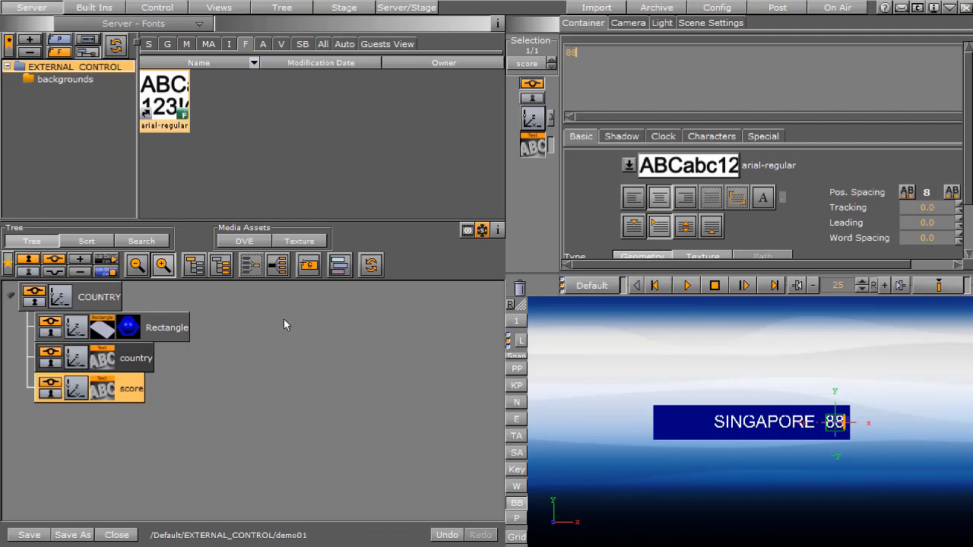
Duplicate the blue Rectangle below the score container and remove the blue material from the copy
left_click(168, 330)
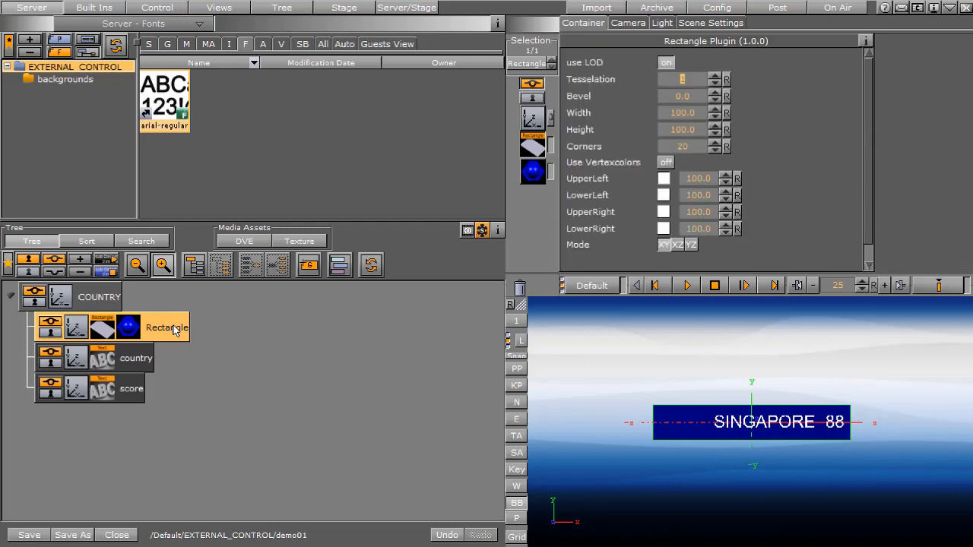
left_click_drag(174, 329, 124, 415)
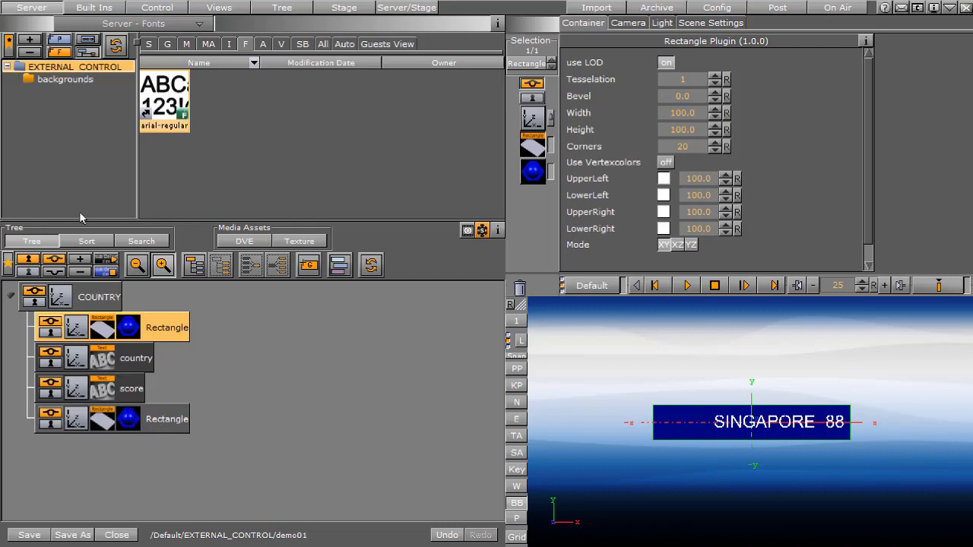
left_click(154, 425)
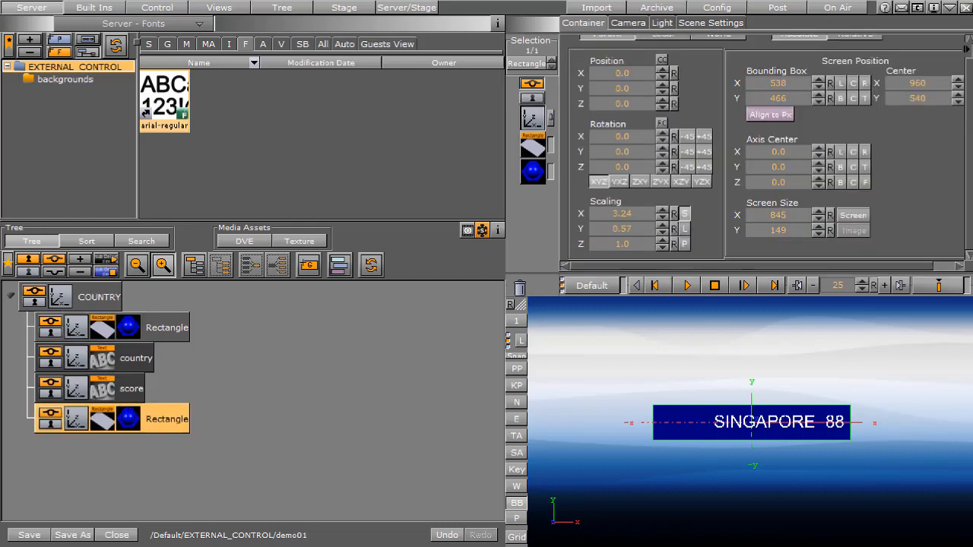
left_click_drag(128, 420, 520, 288)
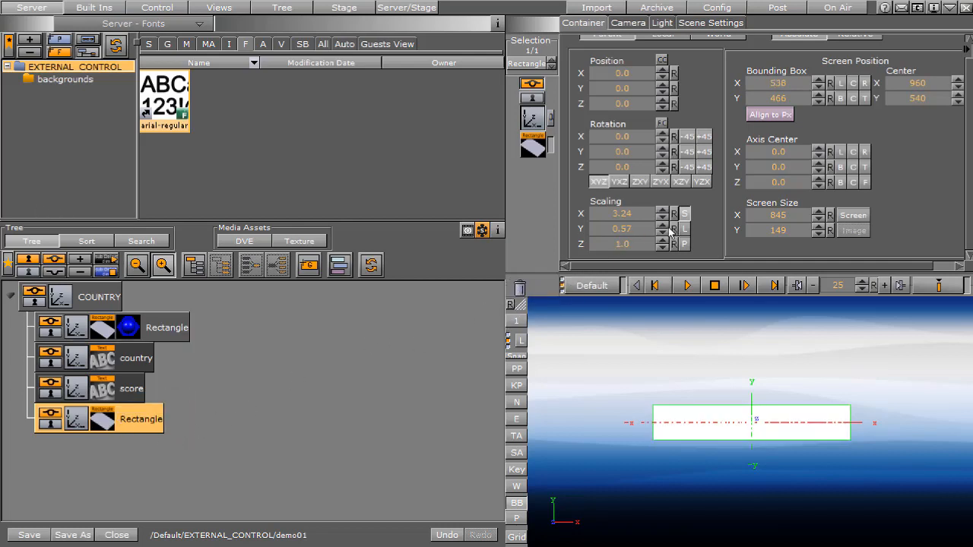
Scale the new white rectangle to X 0.73, Y 0.46 and Z 0.5
left_click(618, 212)
key("BackSpace")
key("Tab")
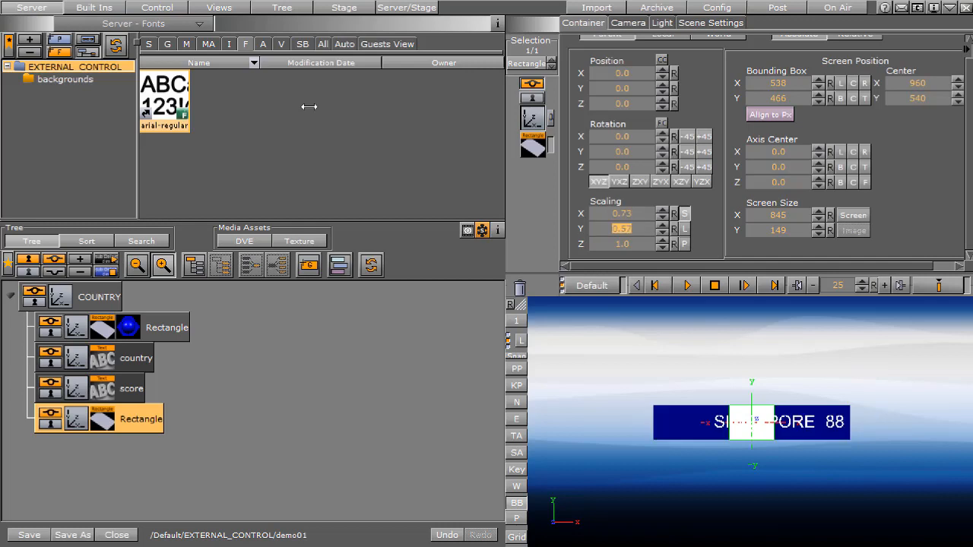
type(".46")
key("Tab")
type(".5")
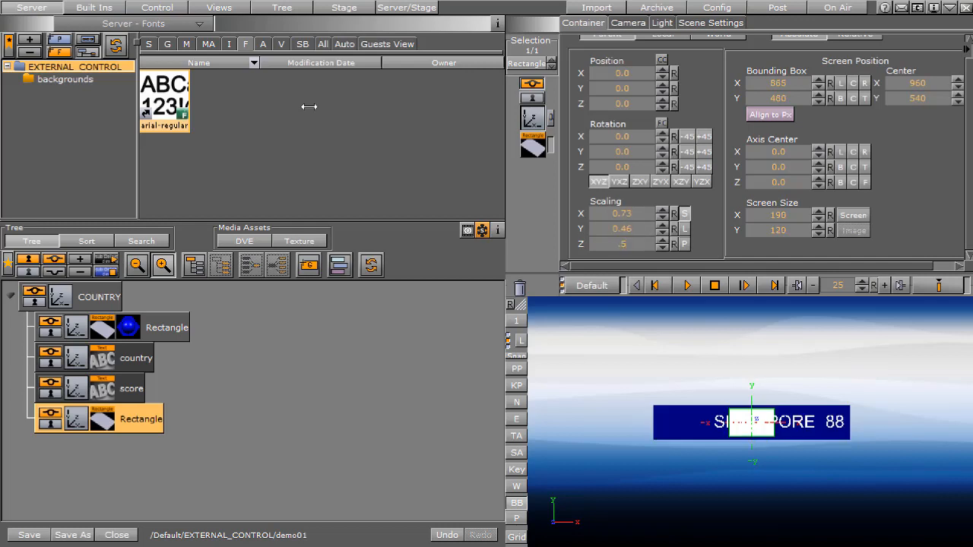
key("Tab")
Set the white rectangle's position to X -116 and Z 2
left_click(620, 74)
key("BackSpace")
type("-116")
key("Tab")
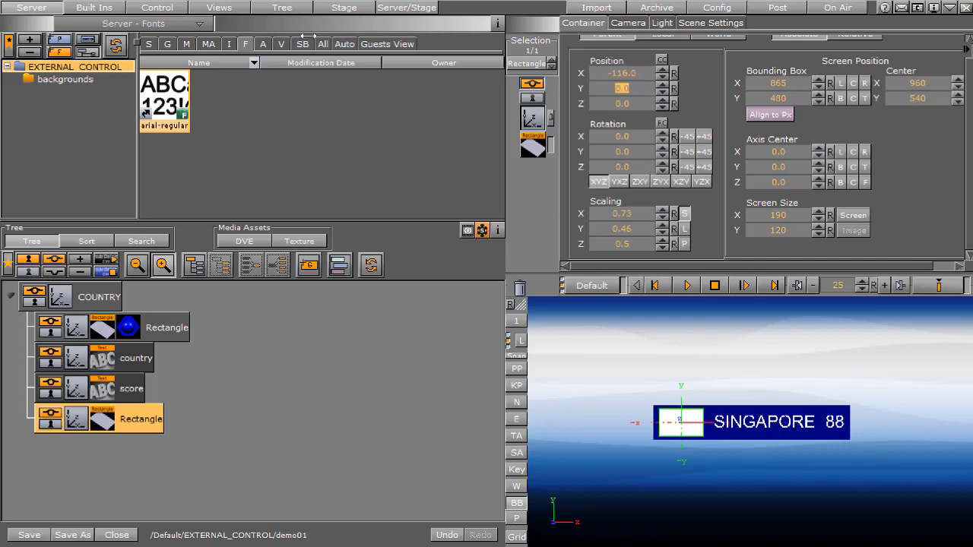
key("Tab")
type("2")
key("Tab")
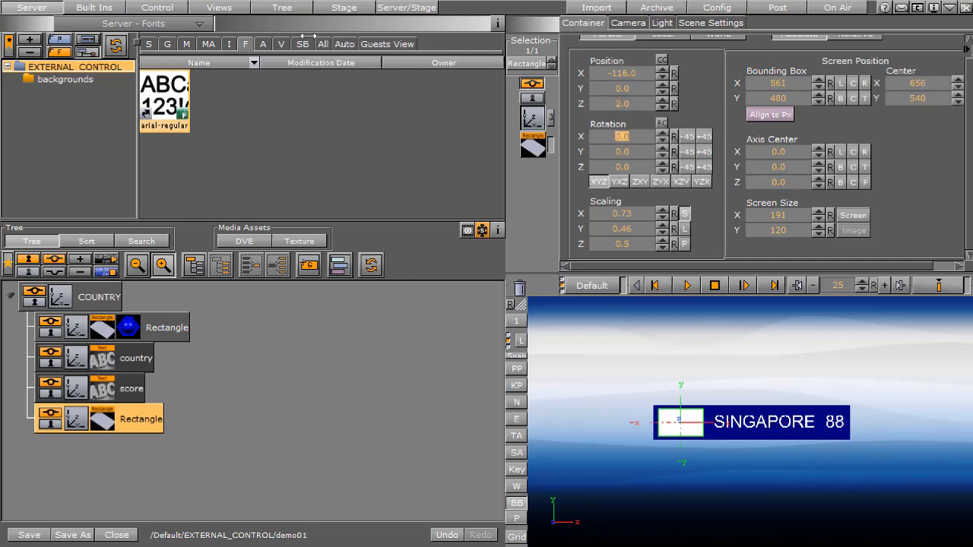
Find the SG flag among the server images and apply it to the white rectangle
left_click(685, 282)
left_click(236, 42)
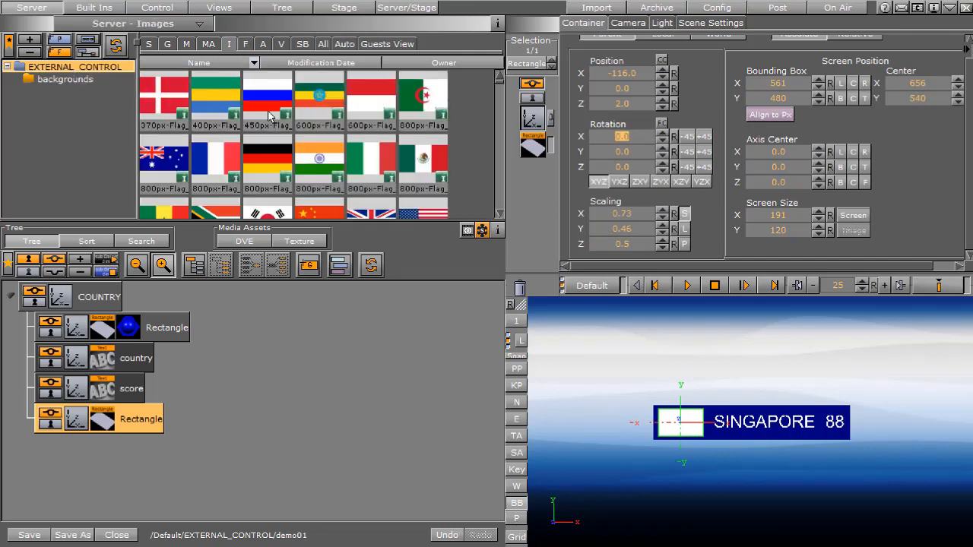
scroll(251, 114, "down", 10)
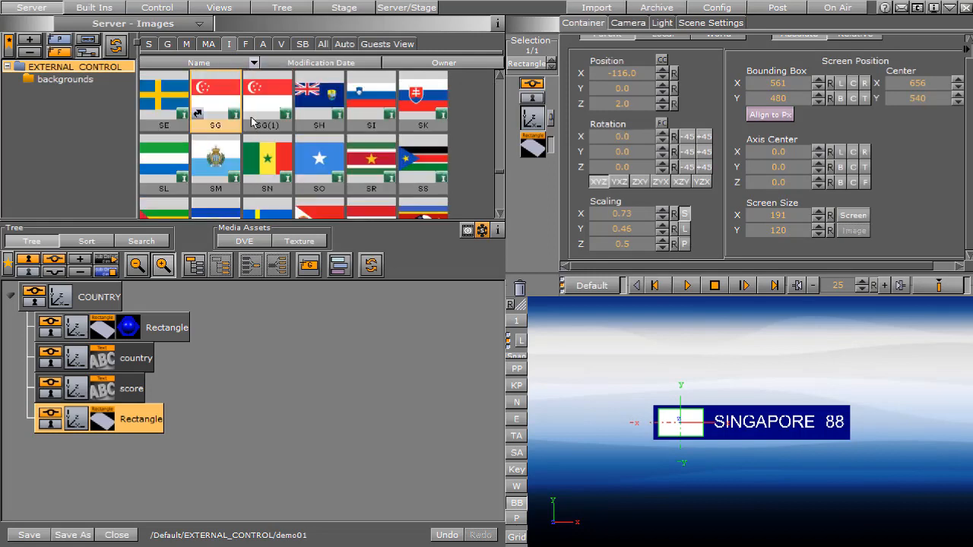
left_click(209, 114)
left_click_drag(207, 114, 114, 421)
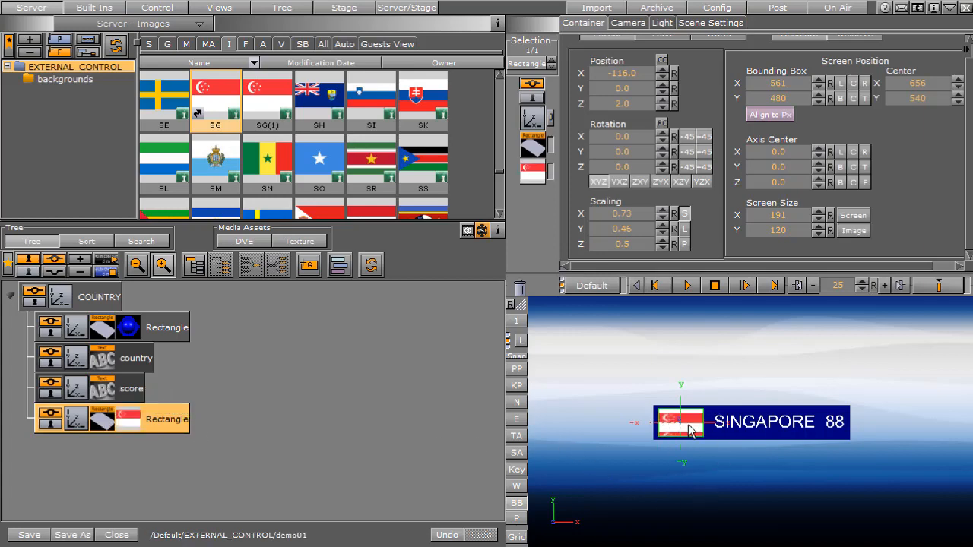
Set the SG flag texture's mapping to Vertex
left_click(534, 175)
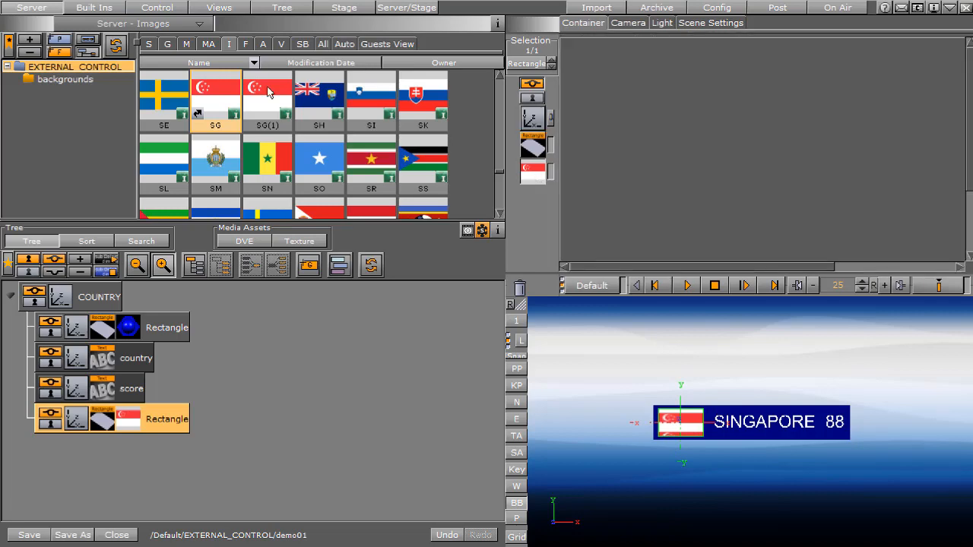
left_click(658, 141)
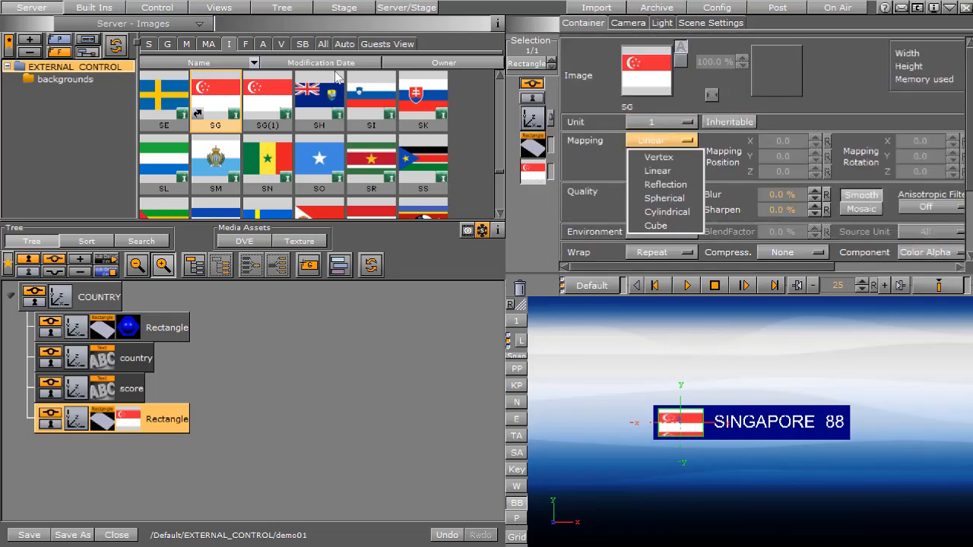
left_click(665, 162)
key("ctrl+z")
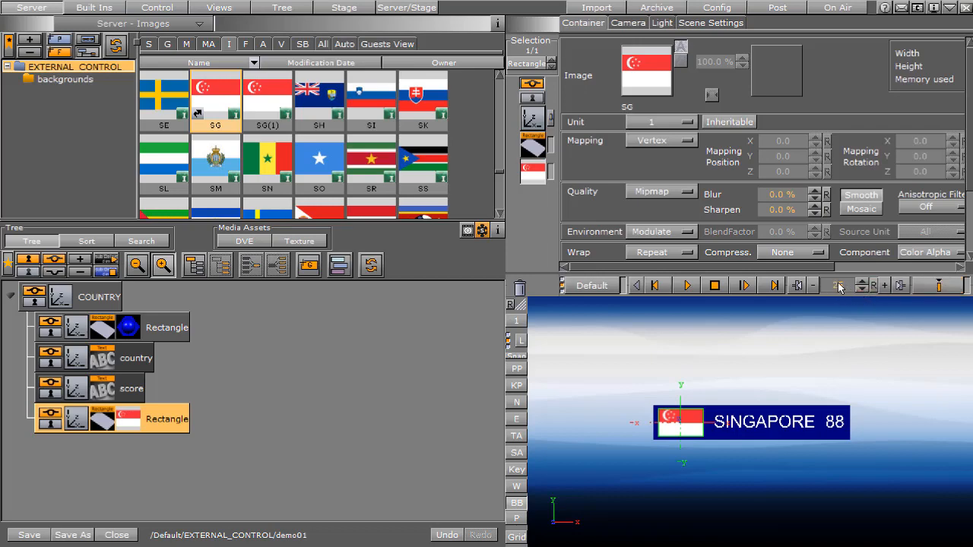
Set the timeline to 0 and add a starting key frame for the COUNTRY container
left_click_drag(836, 285, 730, 285)
left_click(64, 298)
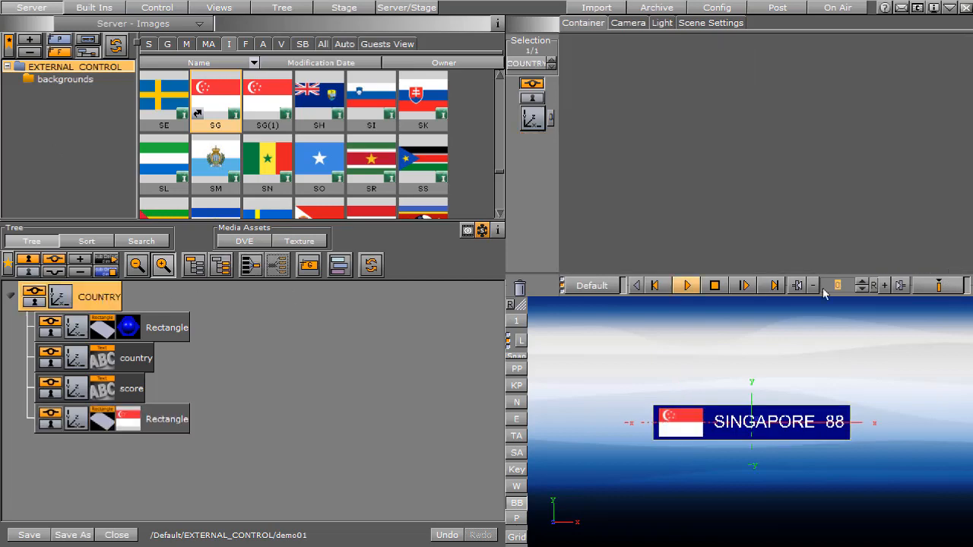
left_click(940, 286)
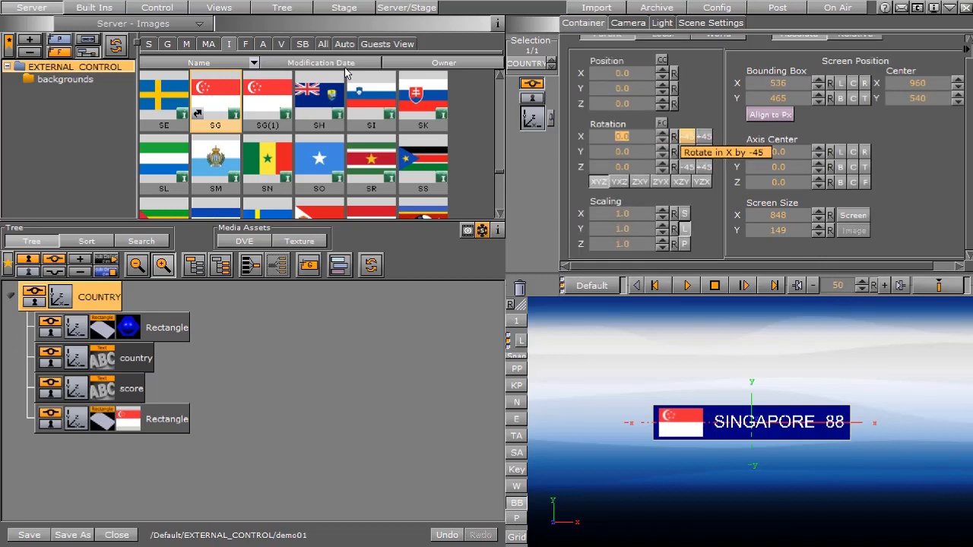
Rotate the COUNTRY container to -180 in X and set a key frame at 50
left_click(687, 137)
left_click(686, 137)
left_click(686, 137)
left_click(686, 137)
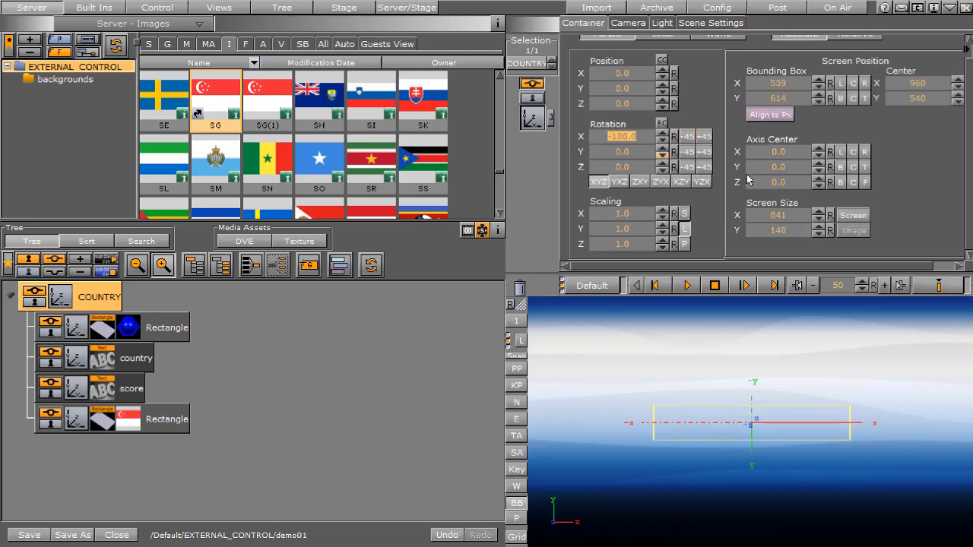
left_click(939, 285)
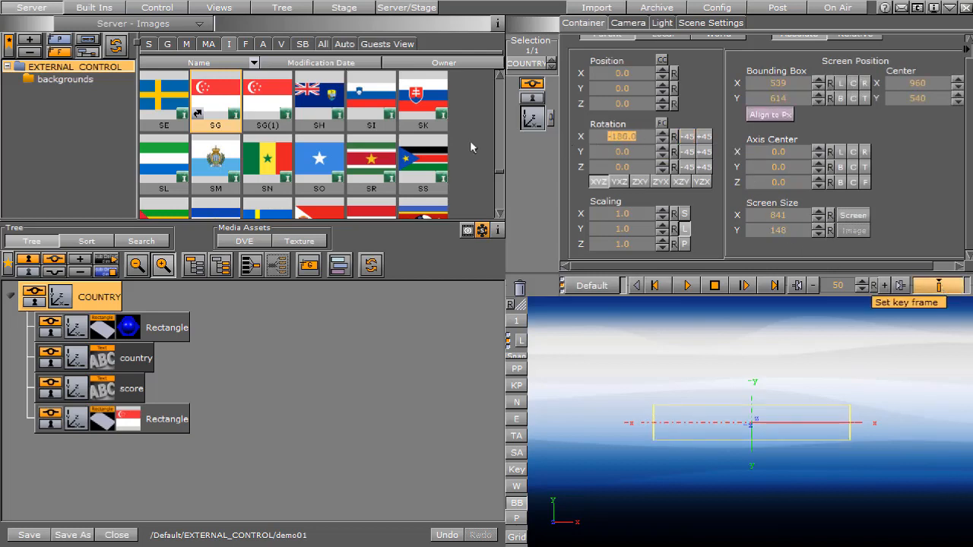
left_click(940, 288)
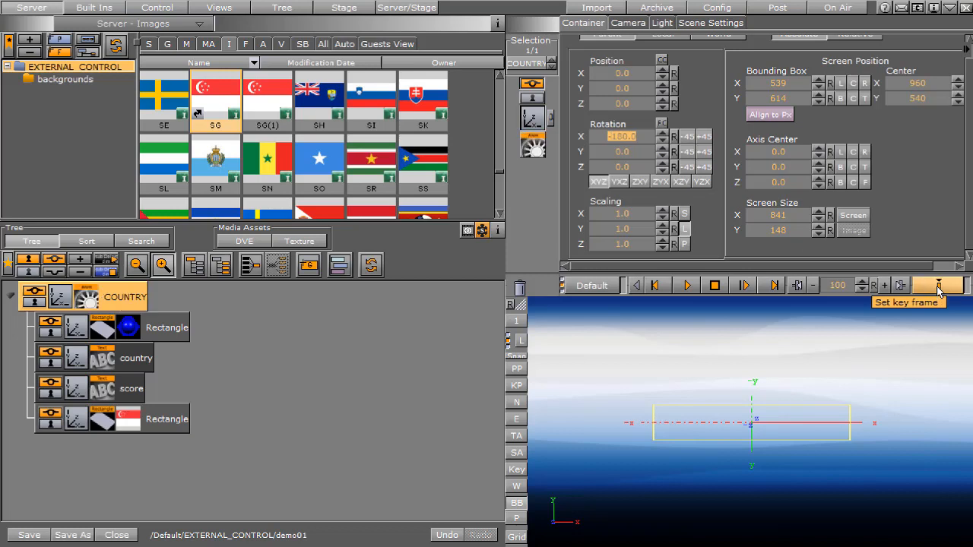
Open the stage and scrub the time marker through the beginning of the COUNTRY rotation animation
left_click(347, 9)
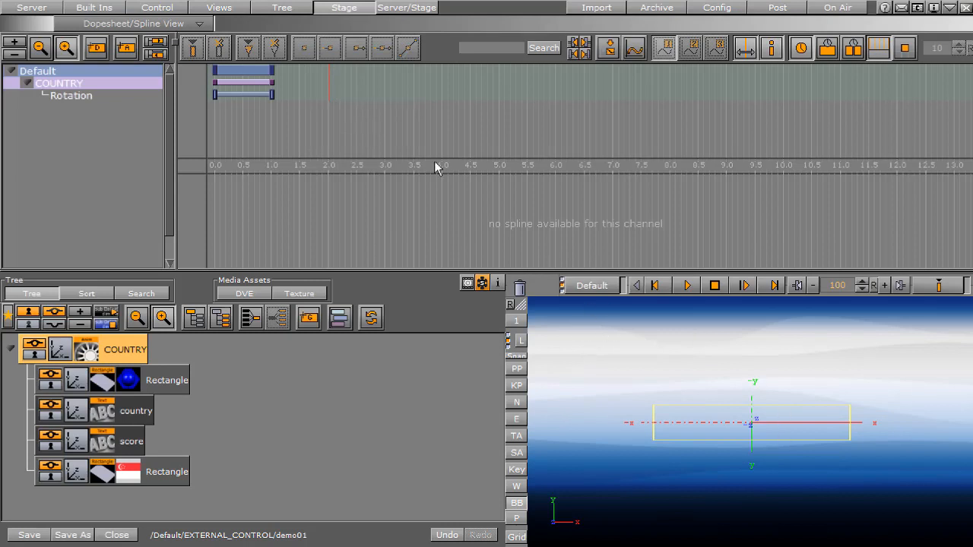
left_click_drag(313, 88, 208, 89)
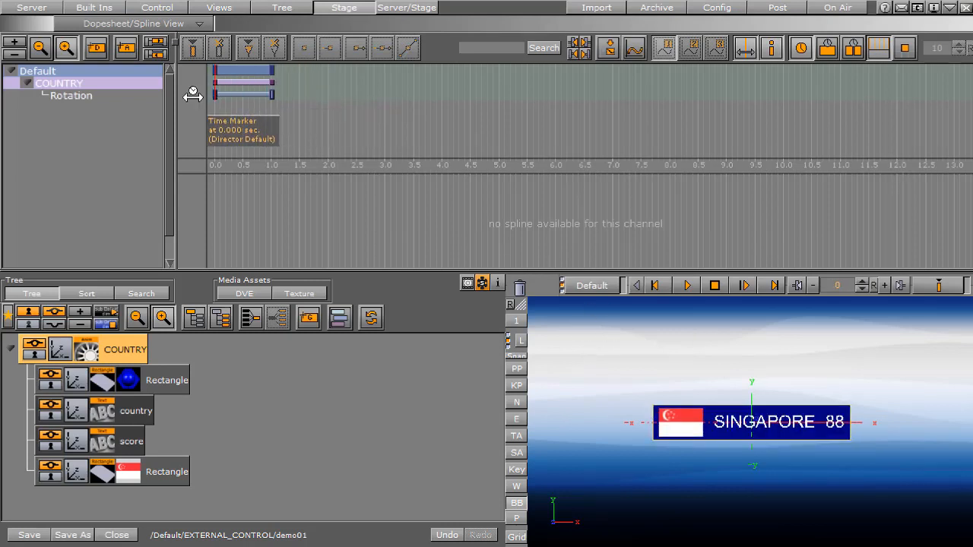
mouse_move(206, 88)
left_mouse_down()
mouse_move(275, 93)
mouse_move(213, 92)
mouse_move(267, 93)
mouse_move(215, 100)
mouse_move(271, 106)
mouse_move(200, 98)
mouse_move(183, 107)
mouse_move(268, 100)
mouse_move(180, 98)
left_mouse_up()
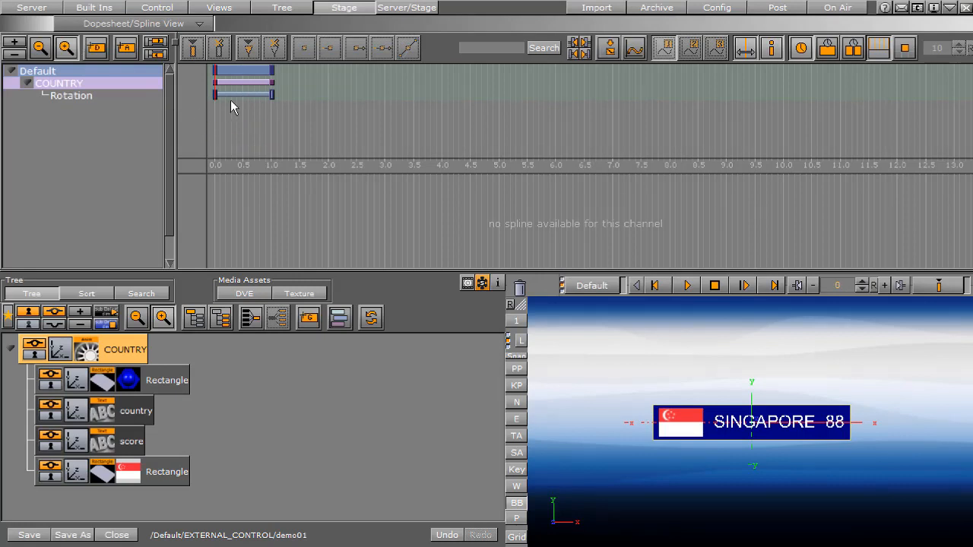
left_click(228, 109)
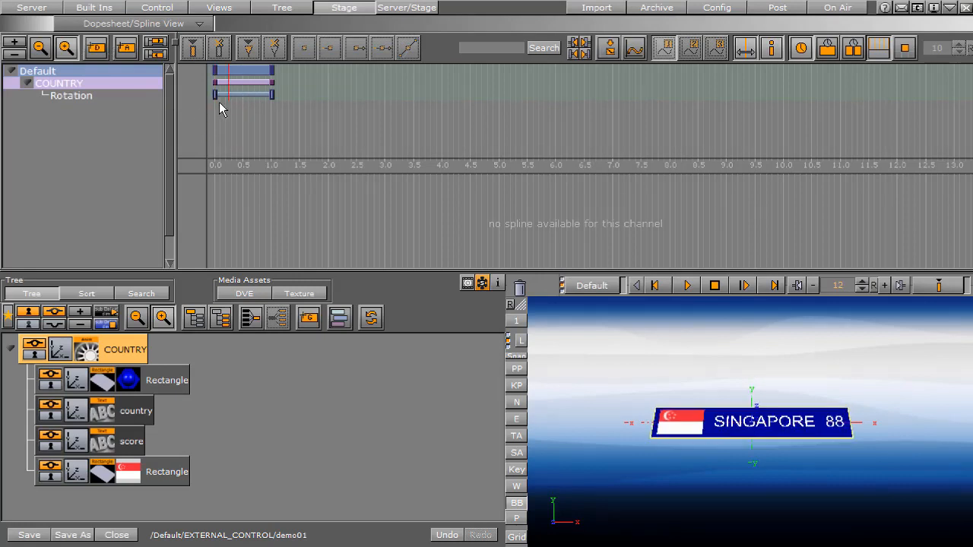
Rearrange the COUNTRY rotation key frames so -180 falls at 0 and 0 falls at 25, and play the animation from the start
left_click(215, 94)
left_click_drag(246, 95, 209, 100)
left_click(215, 94)
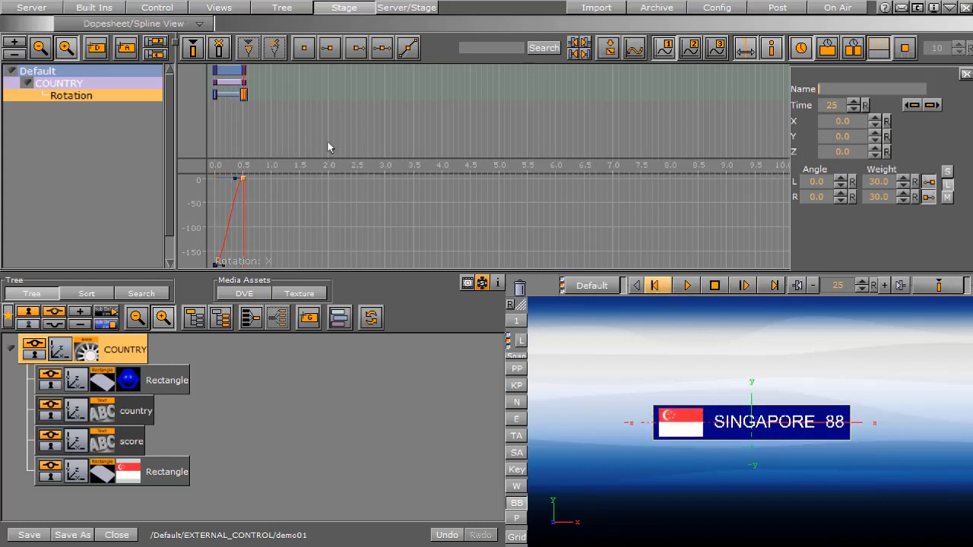
left_click(656, 287)
left_click(687, 285)
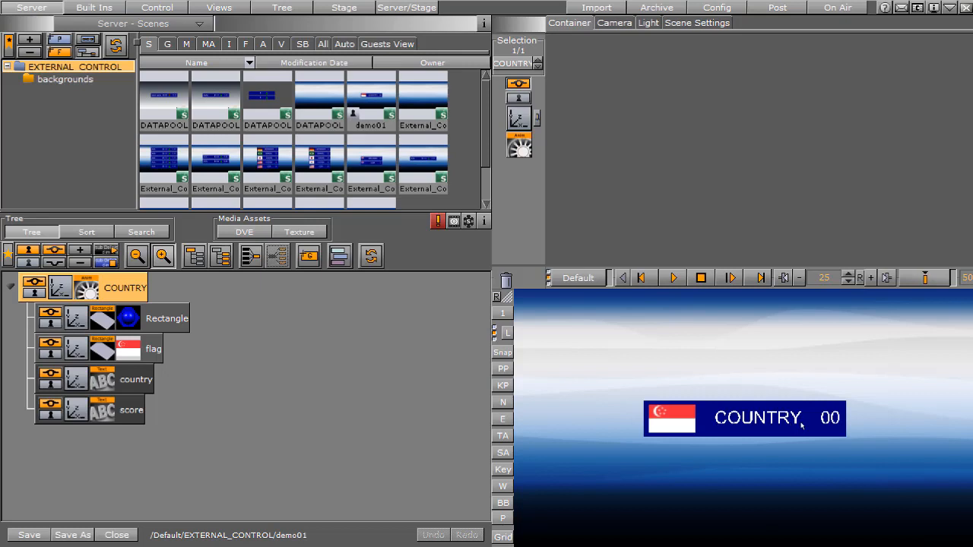
Open the Viz Engine console and move its window clear of the scene preview
left_click(917, 7)
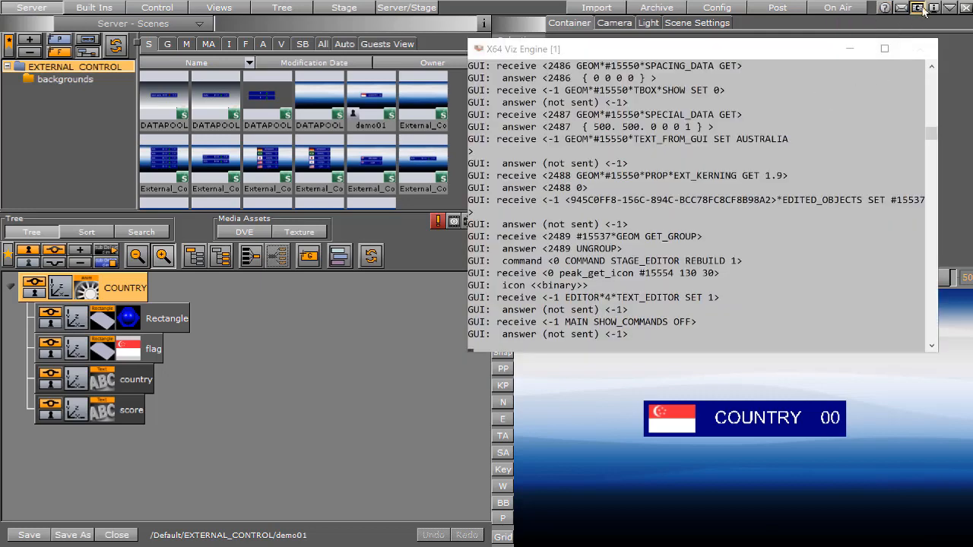
left_click_drag(815, 44, 793, 26)
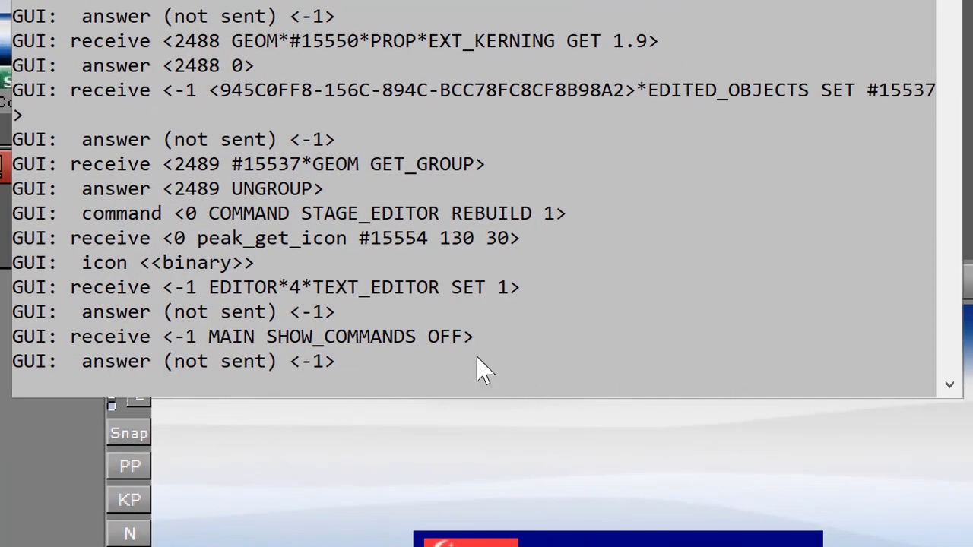
type("send REND*TREE*$COUNTRY$country*GEOM*TEXT SET AUSTRALIA")
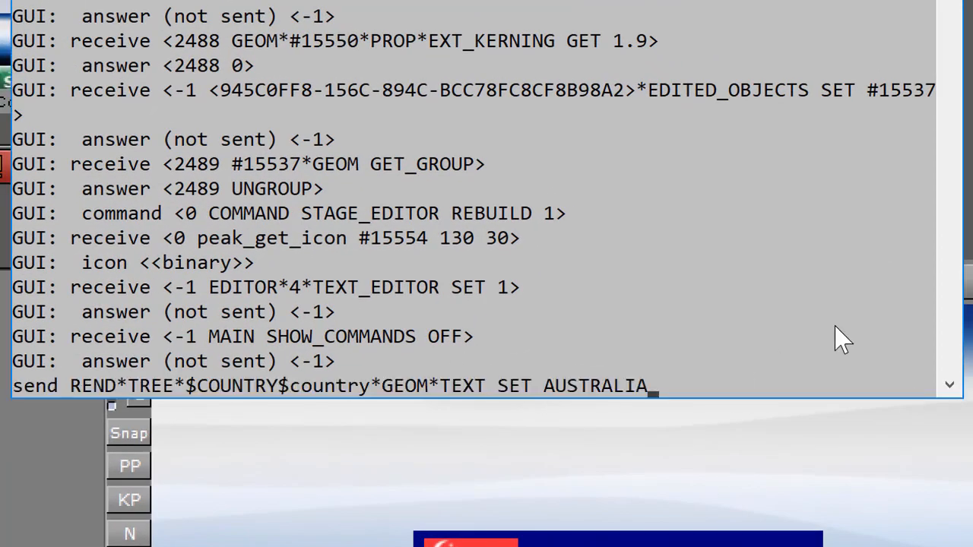
key("Left")
key("Left")
key("Left")
key("Left")
key("Left")
key("Left")
key("Left")
key("Left")
key("Left")
key("Left")
key("Left")
key("Left")
key("Left")
key("Left")
key("Left")
key("Left")
key("Left")
key("Left")
key("Left")
key("Left")
key("Right")
key("Right")
key("Right")
key("Right")
key("Right")
key("Right")
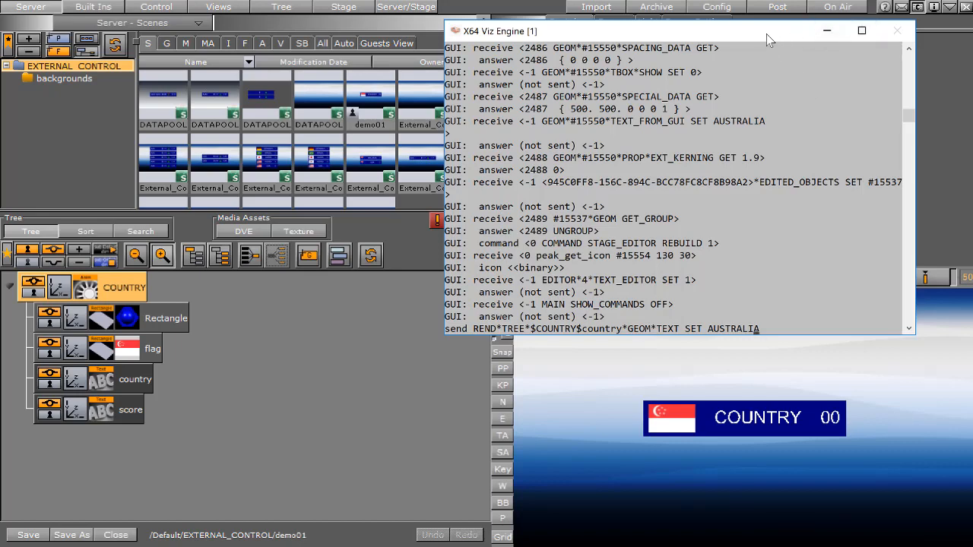
key("Escape")
Switch to on-air output and run "send REND*TREE*$COUNTRY$country*GEOM*TEXT SET AUSTRALIA" in the engine console
left_click(837, 4)
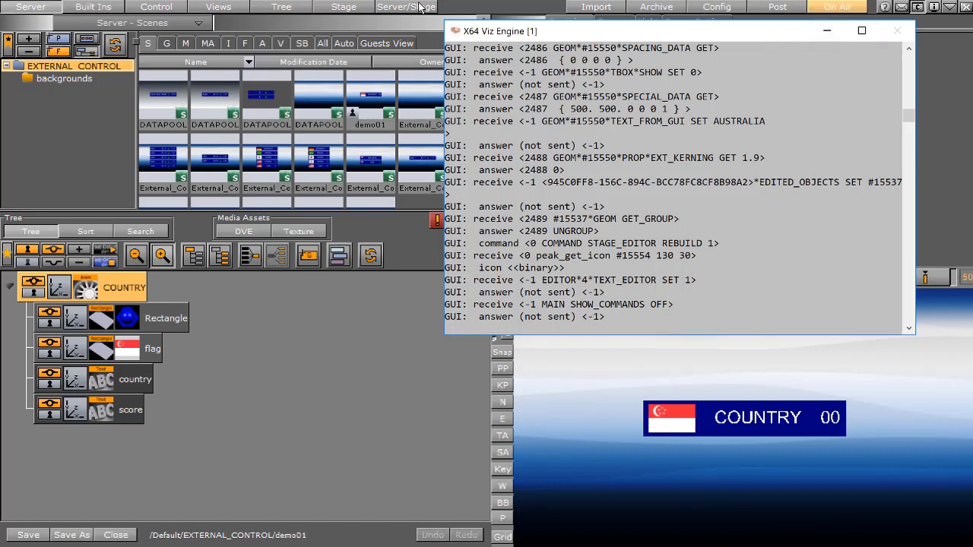
left_click_drag(730, 37, 877, 9)
left_click_drag(590, 162, 41, 148)
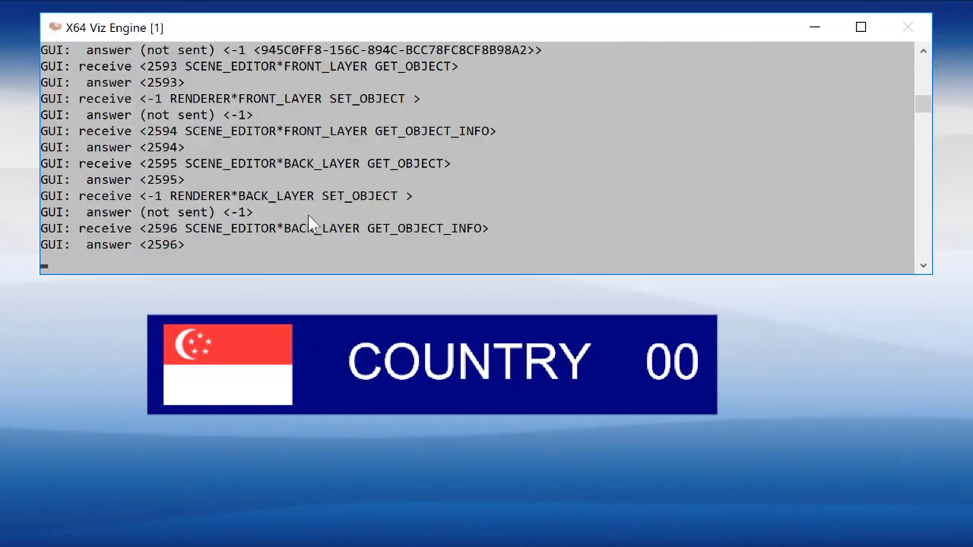
left_click(140, 264)
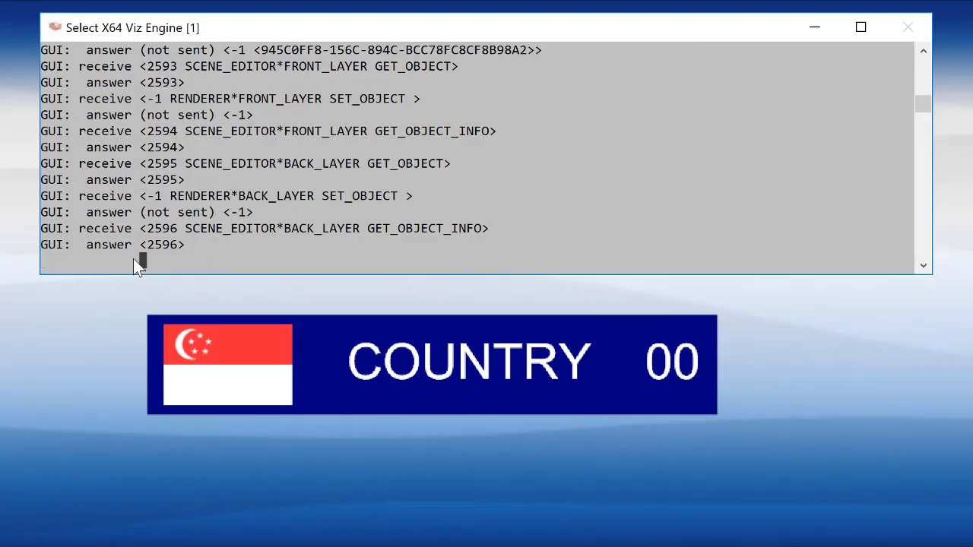
right_click(133, 258)
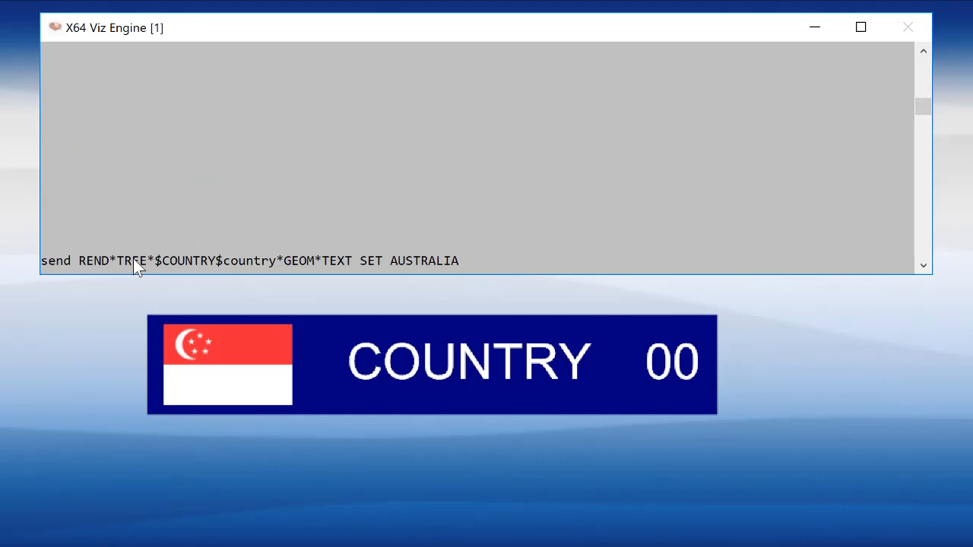
key("Return")
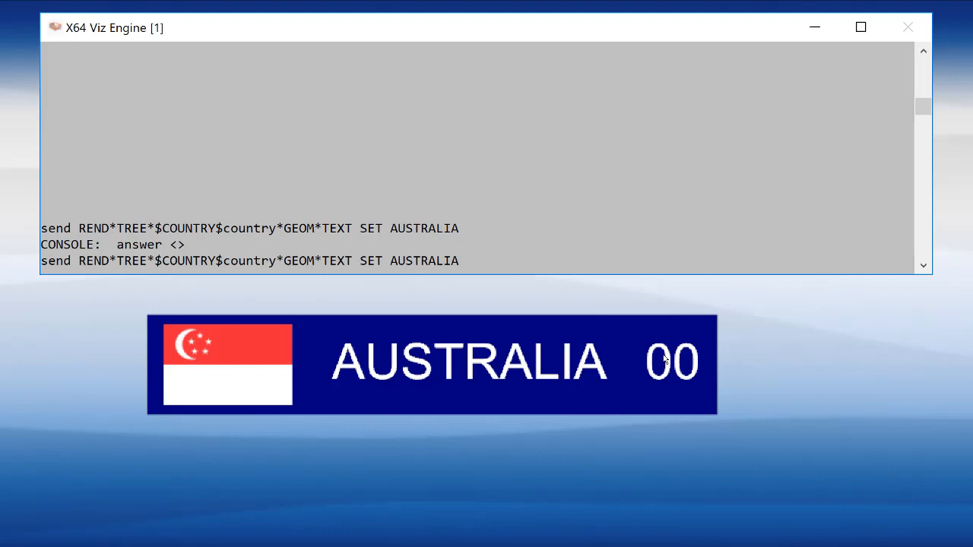
Reuse the previous console command, changing its target container from country to lowercase score
key("BackSpace")
key("BackSpace")
key("BackSpace")
key("BackSpace")
key("BackSpace")
key("BackSpace")
key("BackSpace")
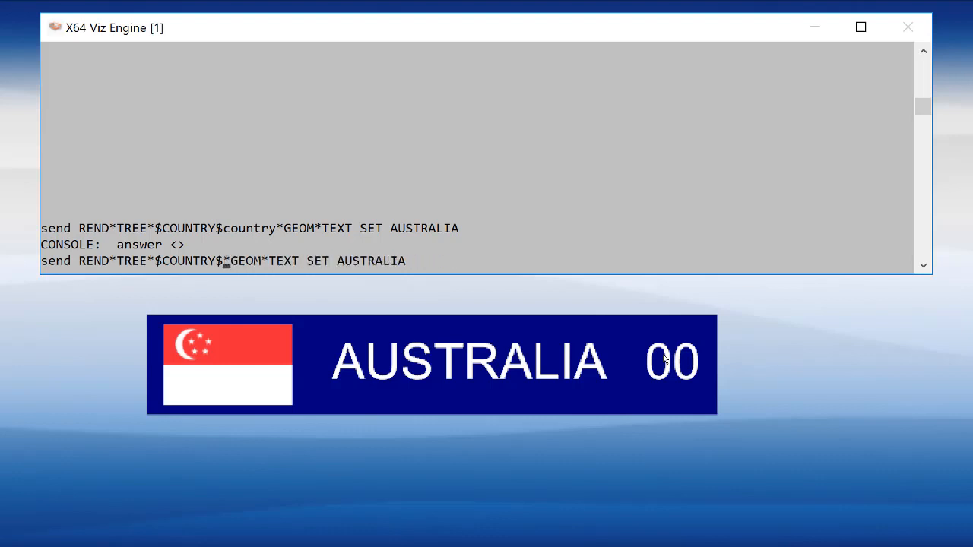
type("SCORE")
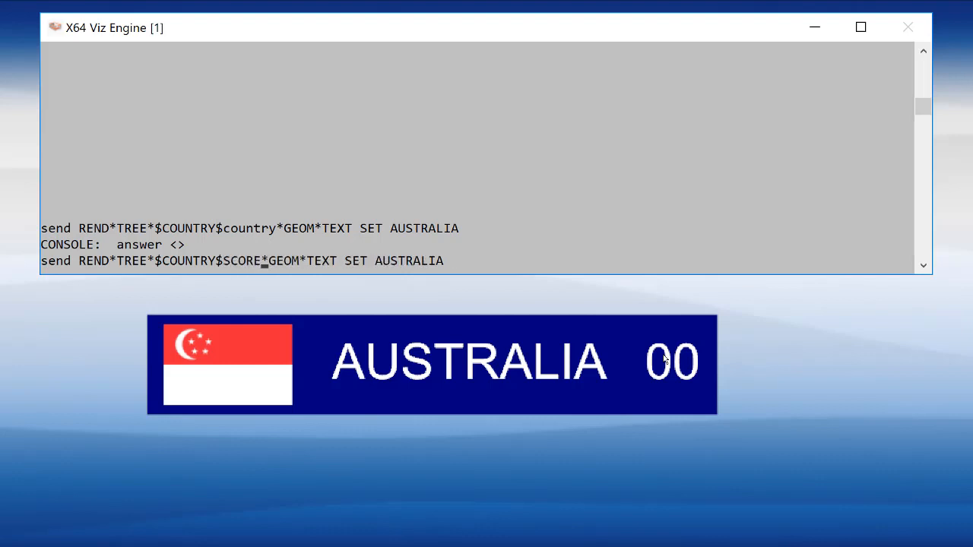
key("BackSpace")
key("BackSpace")
key("BackSpace")
key("BackSpace")
key("BackSpace")
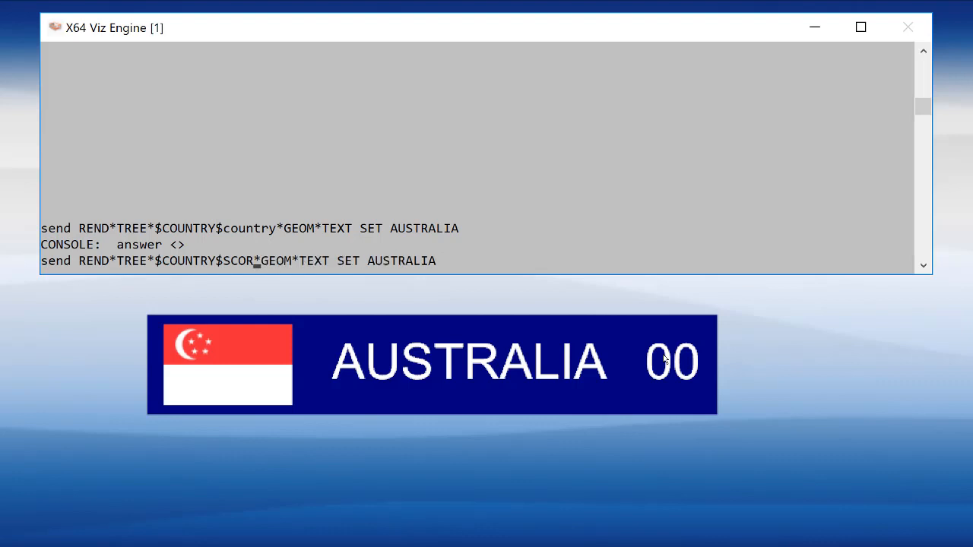
type("score")
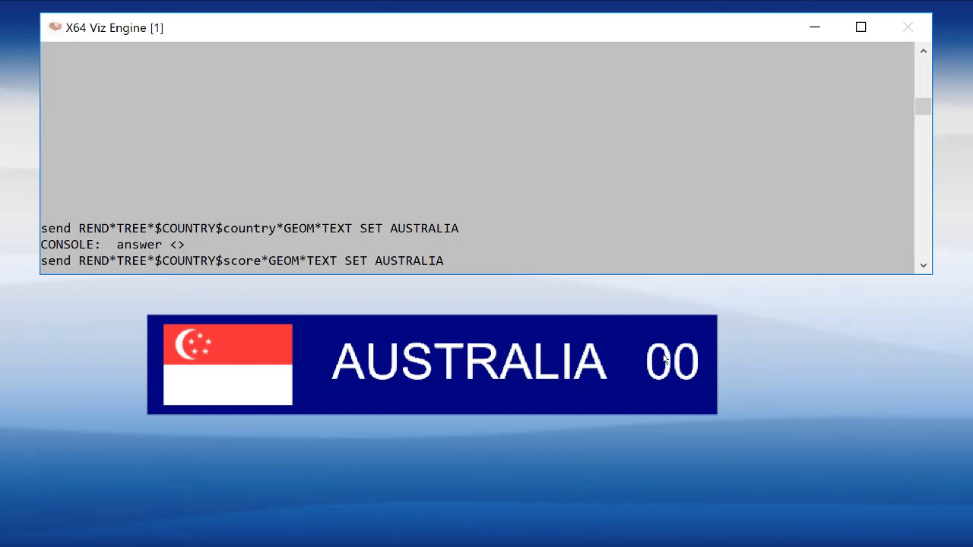
Replace the command's value AUSTRALIA with 8 and send it to update the score text
key("BackSpace")
key("BackSpace")
key("BackSpace")
key("BackSpace")
key("BackSpace")
key("BackSpace")
type("8")
key("Return")
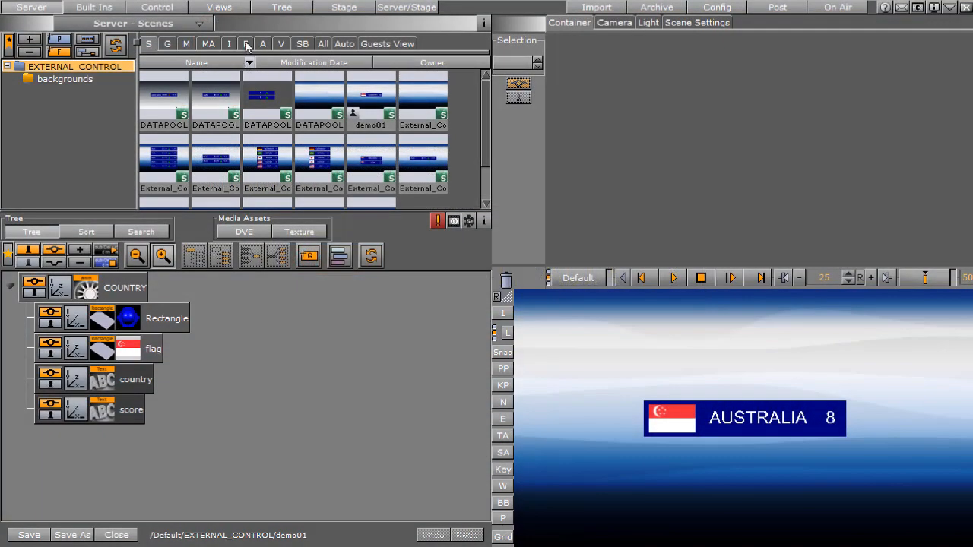
Find the AU flag among the EXTERNAL_CONTROL server images and select it
left_click(247, 46)
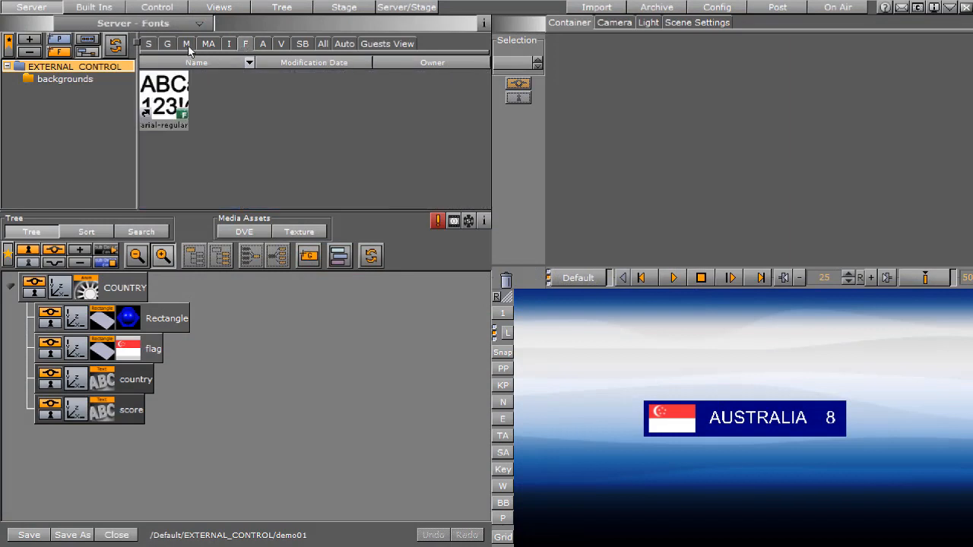
left_click(229, 47)
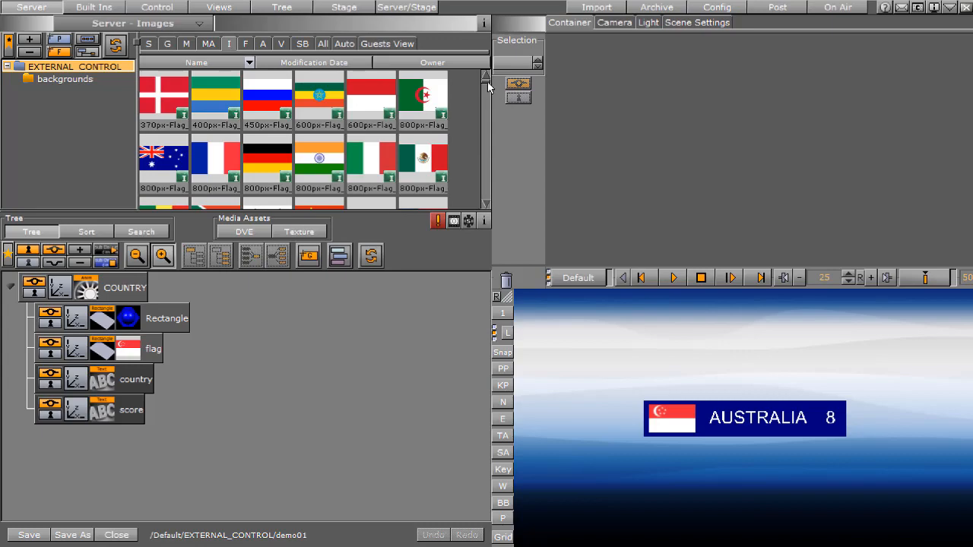
scroll(487, 106, "down", 5)
scroll(489, 136, "up", 5)
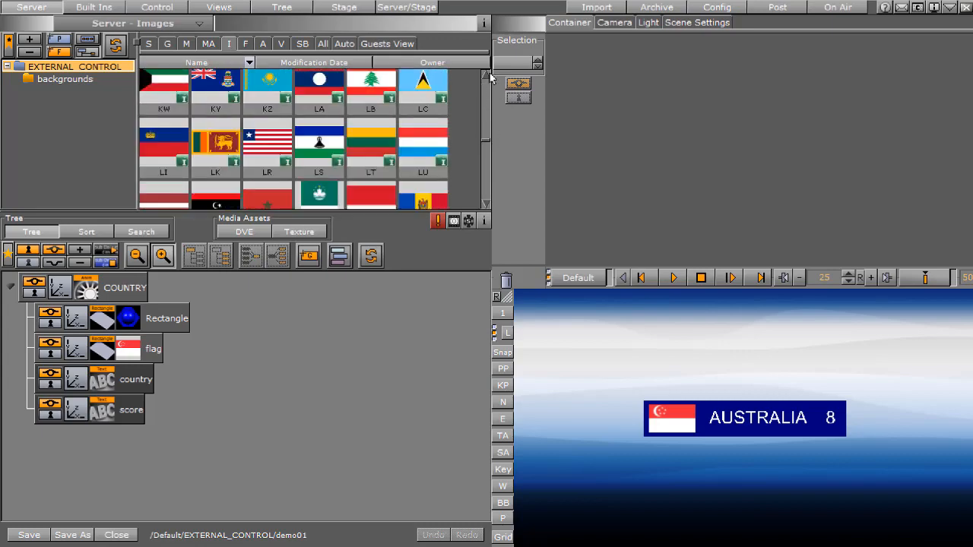
scroll(245, 105, "down", 3)
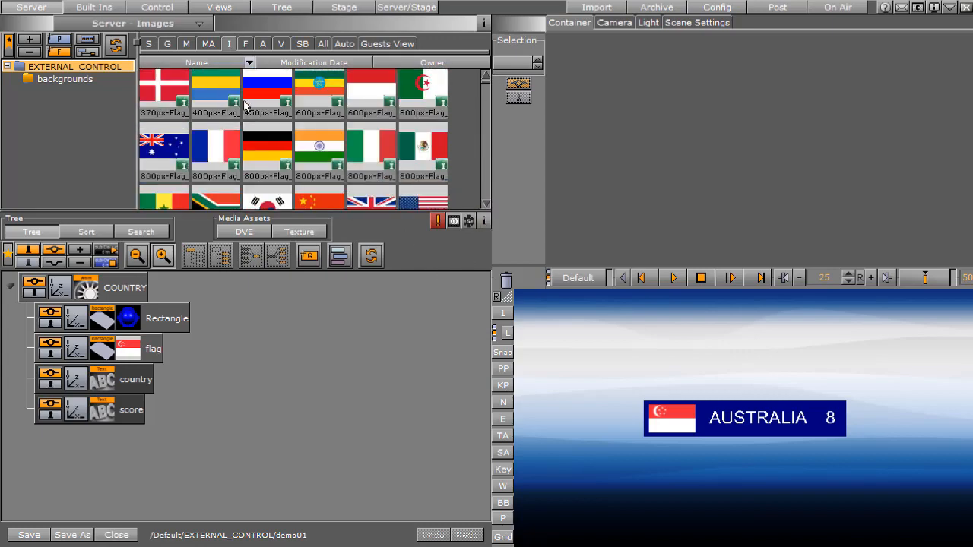
scroll(245, 105, "down", 4)
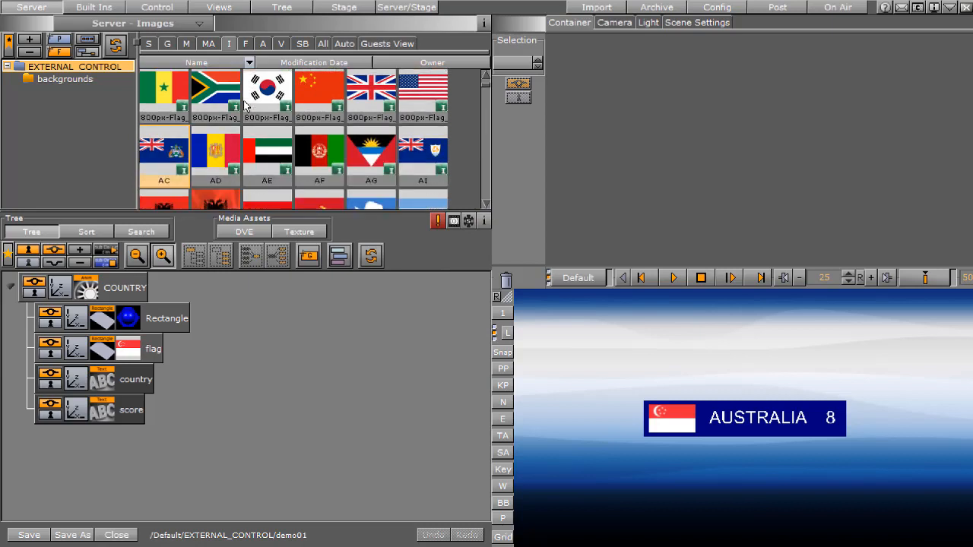
scroll(244, 105, "down", 3)
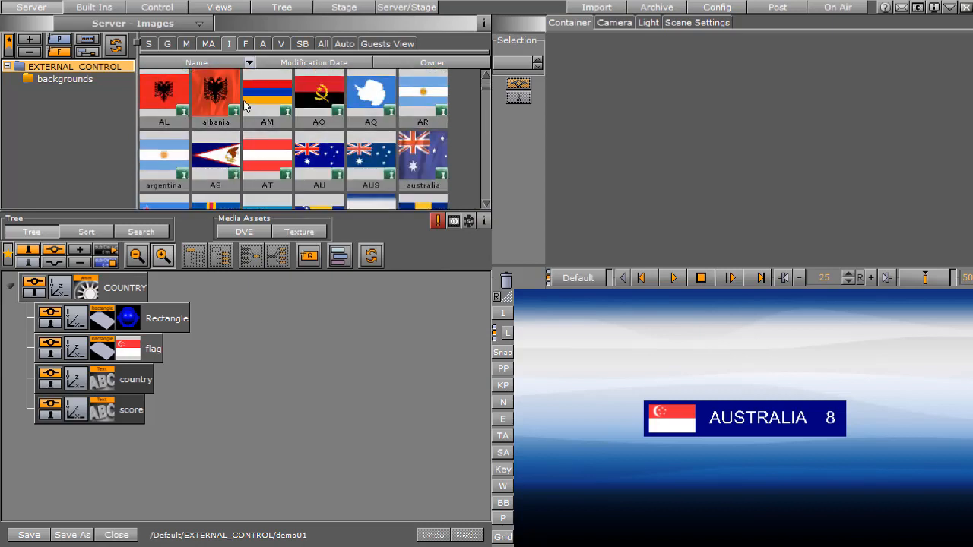
left_click(330, 137)
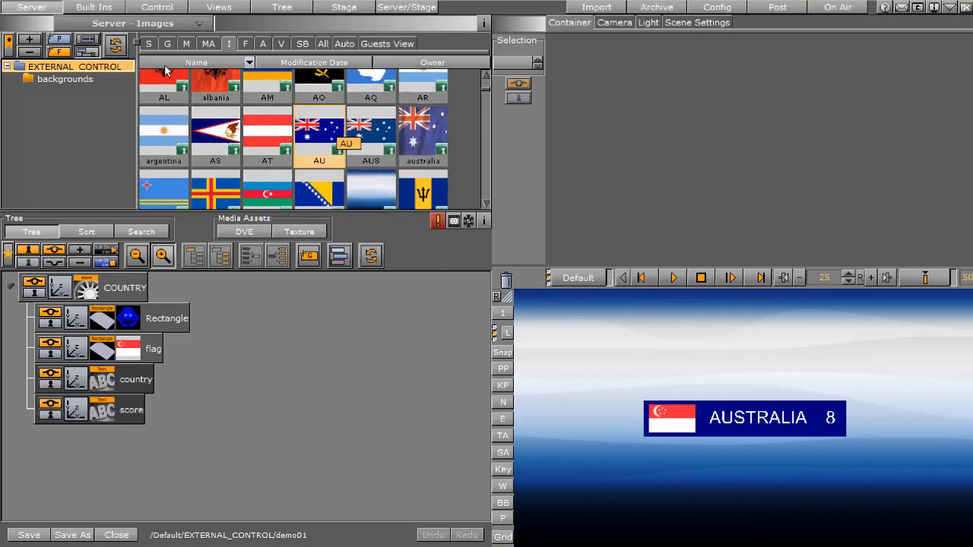
Show the AU image's file properties, enlarge the area to read them, select the full path, and close the properties
right_click(330, 133)
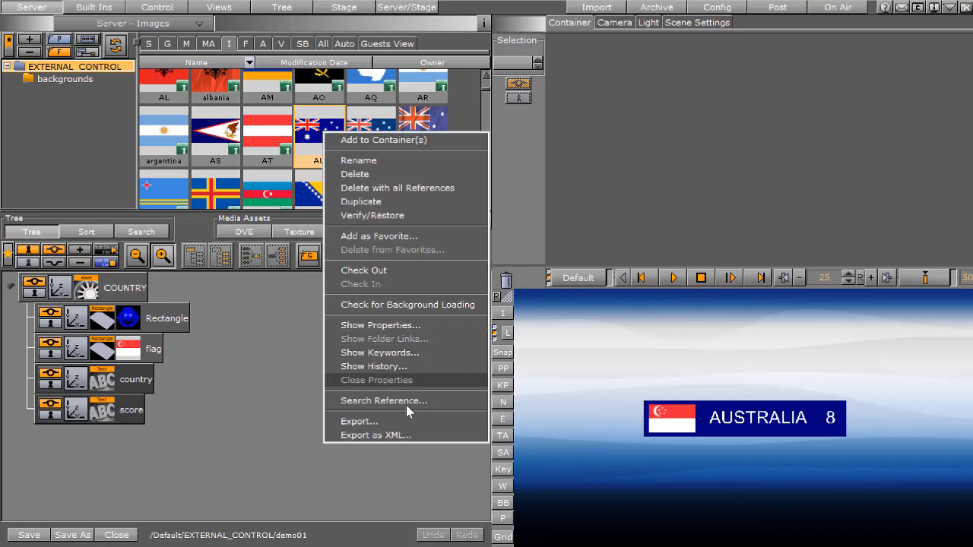
left_click(207, 165)
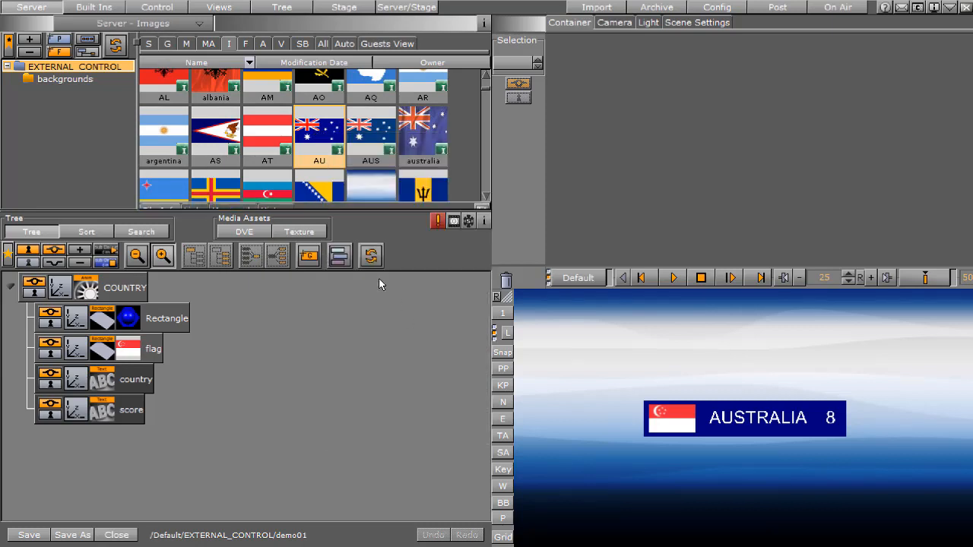
left_click_drag(296, 211, 295, 342)
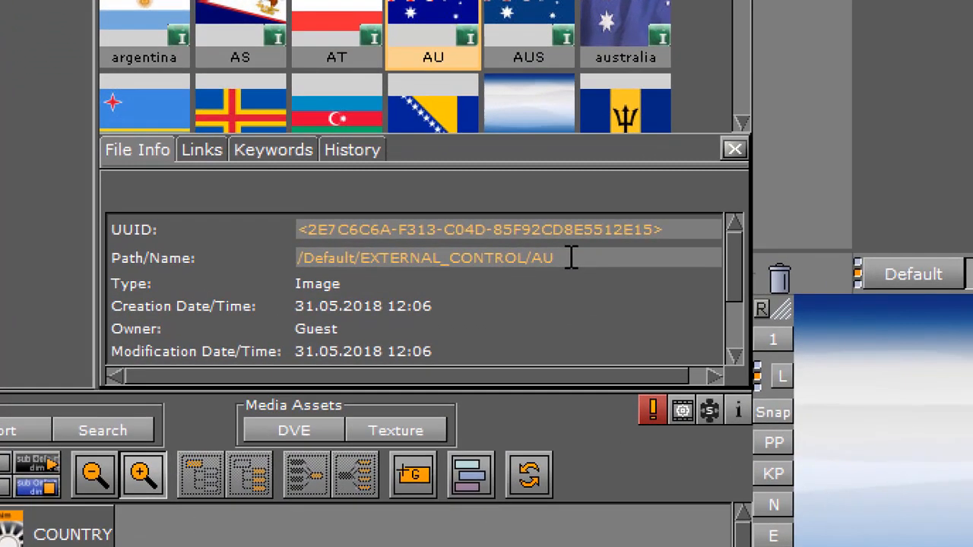
double_click(285, 271)
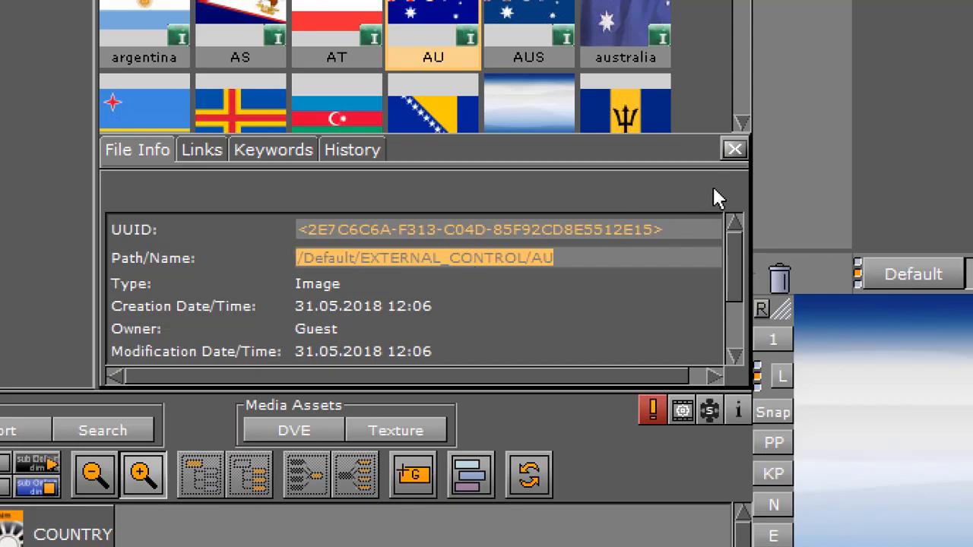
left_click(734, 149)
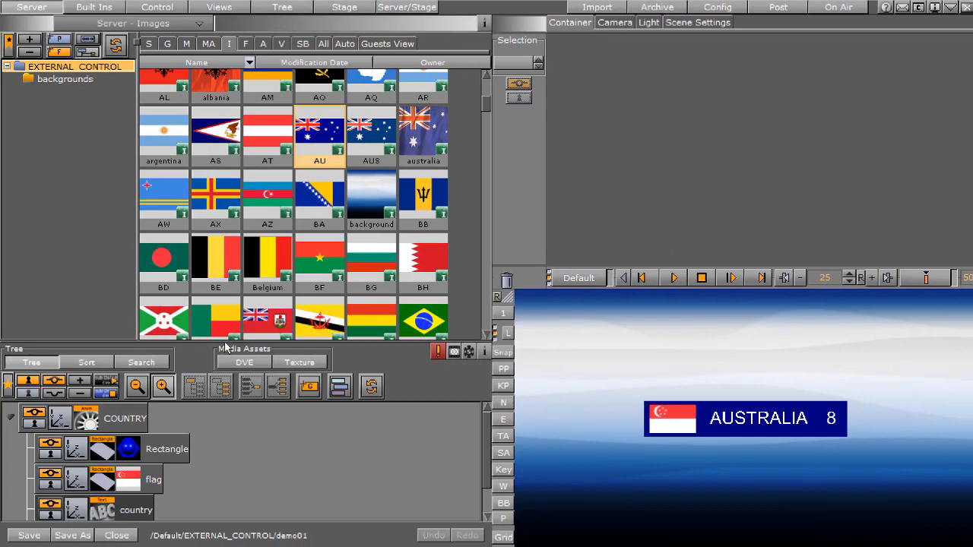
Shrink the server area back and reopen the engine console over the on-air output
left_click_drag(225, 346, 225, 216)
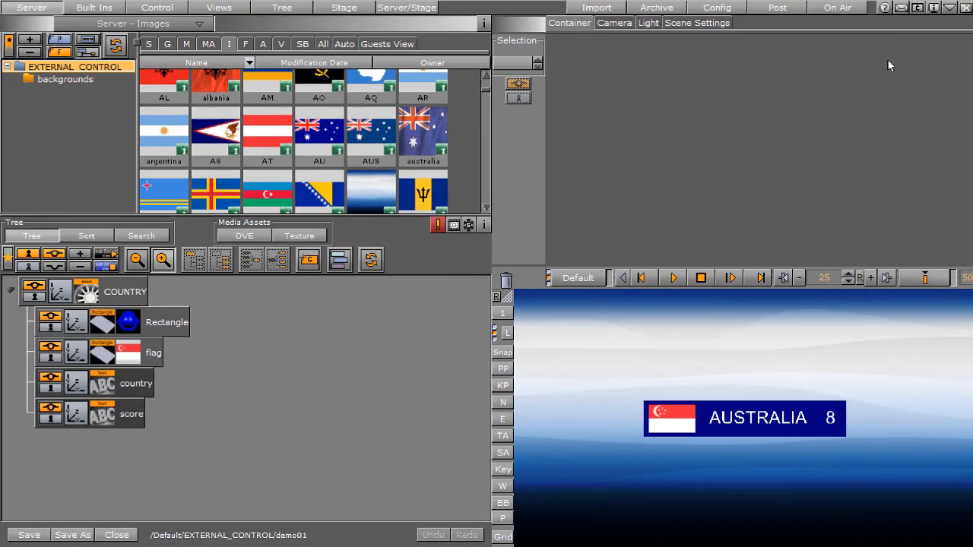
left_click(917, 8)
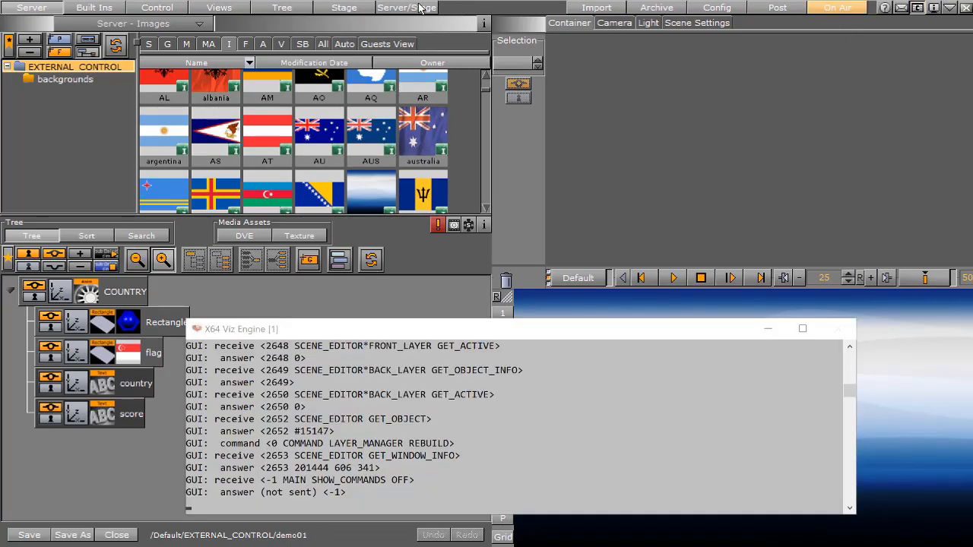
left_click(836, 9)
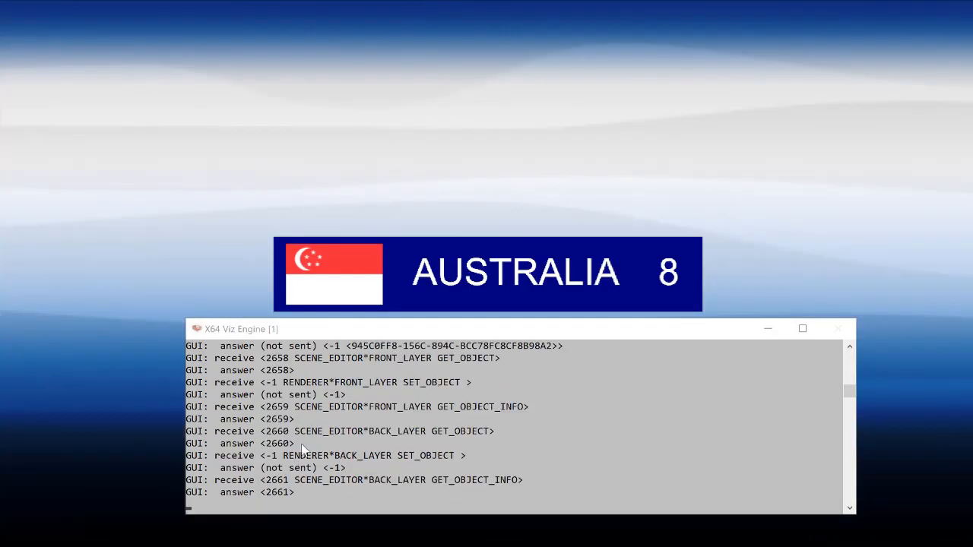
Send the console command REND*TREE*$COUNTRY$flag*IMAGE SET IMAGE*/Default/EXTERNAL_CONTROL/AU to change the flag image
left_click(324, 466)
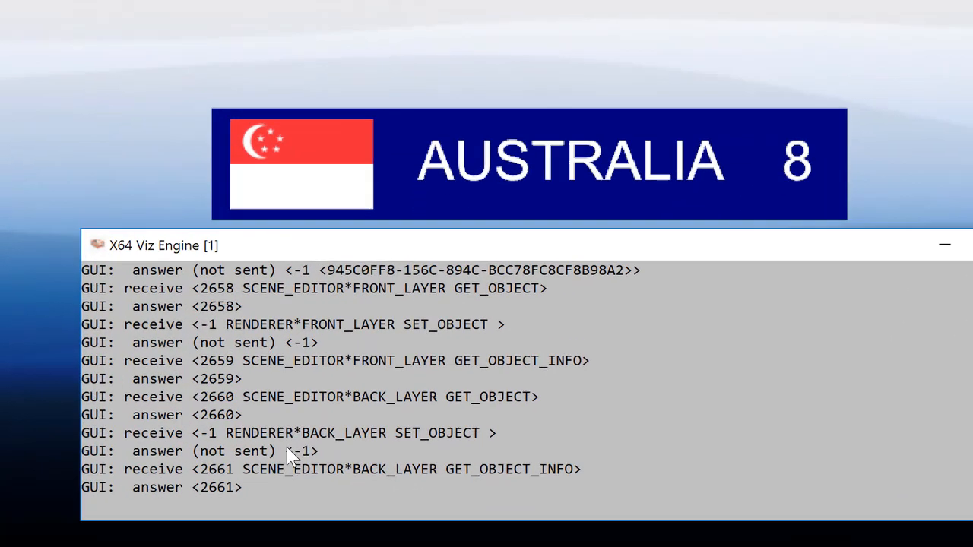
type("send REND*TREE*$COUNTRY$flag*IMAGE SET IMAGE*/Default/EXTERNAL_CONTROL/AU")
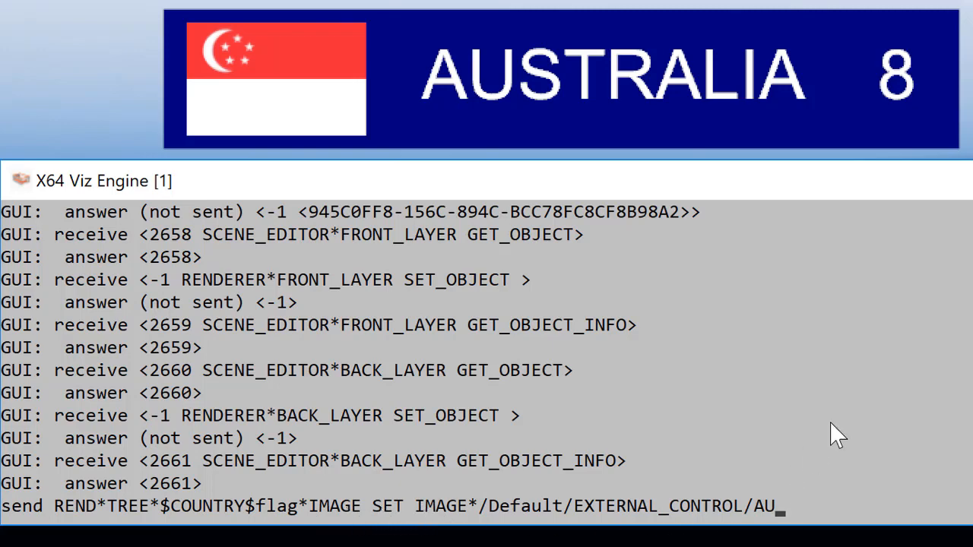
key("Return")
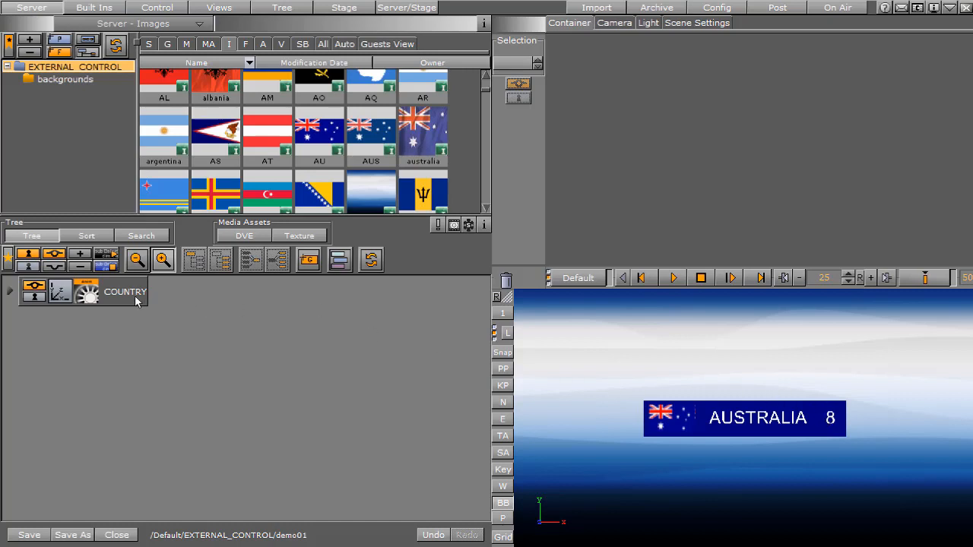
Duplicate the COUNTRY container in the scene tree and set the copy's Y position to -68
left_click_drag(137, 302, 142, 338)
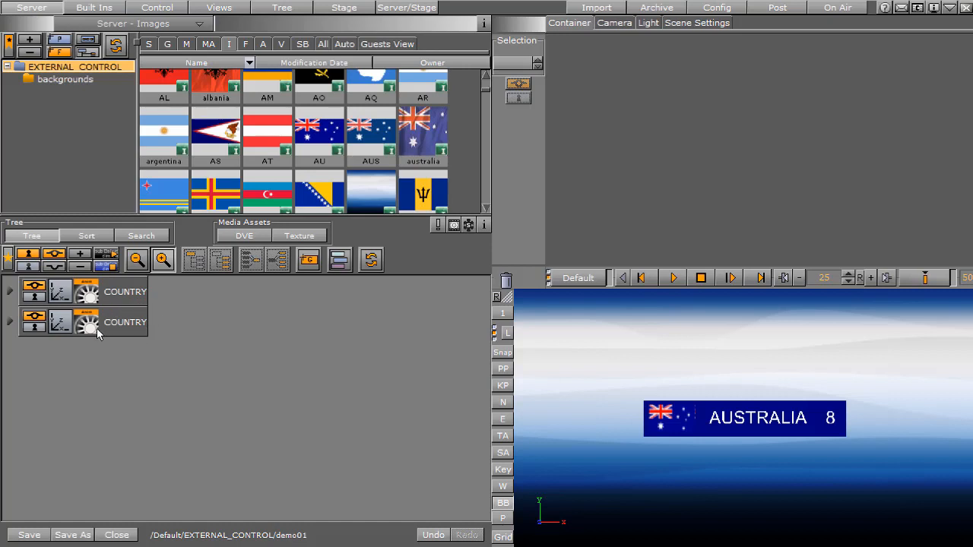
left_click(65, 327)
left_click(609, 82)
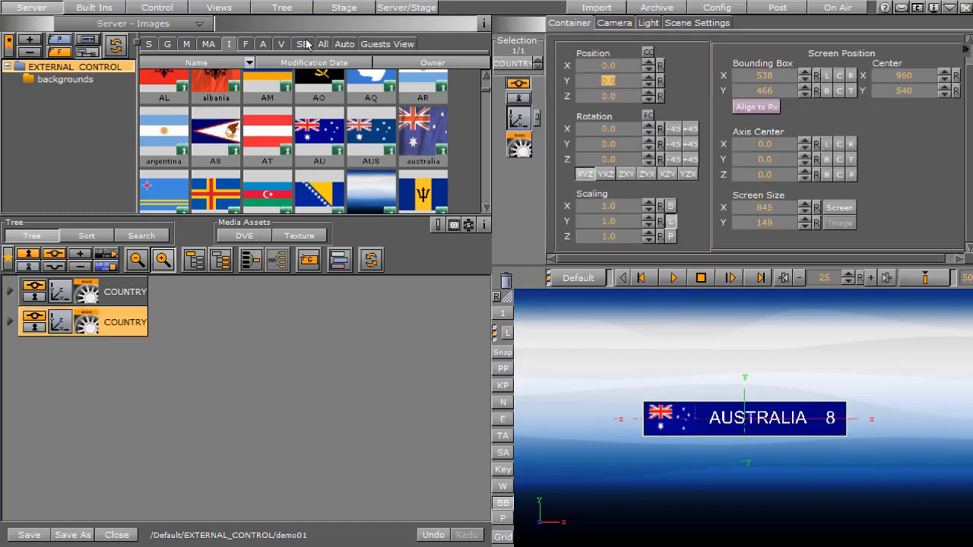
type("-68")
key("Return")
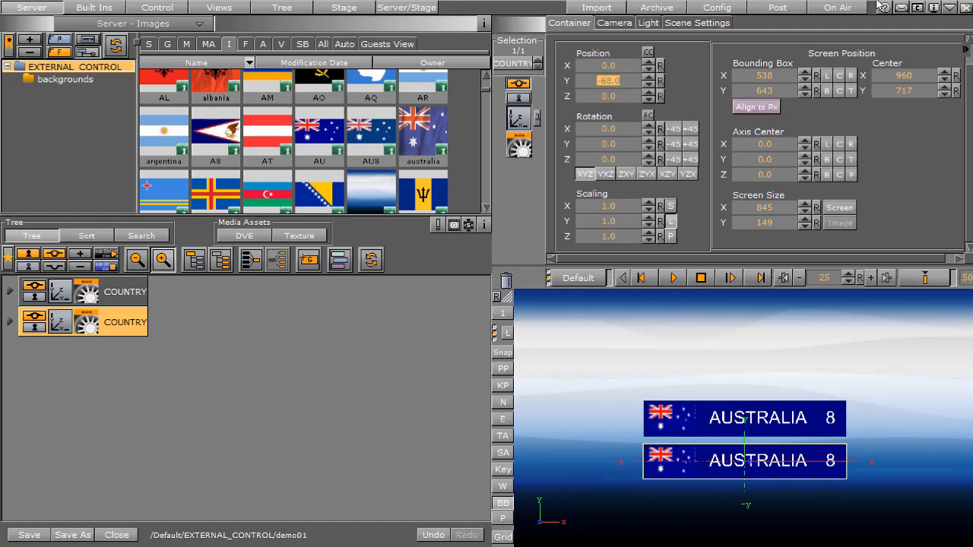
Show the engine console over the on-air output and send REND*TREE*$COUNTRY$country*GEOM*TEXT SET BELGIUM
left_click(917, 8)
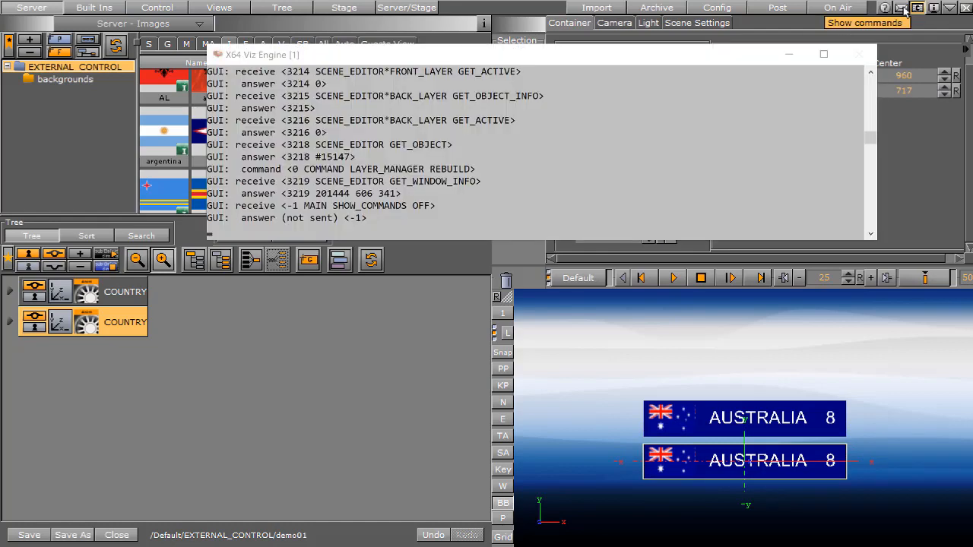
left_click(837, 8)
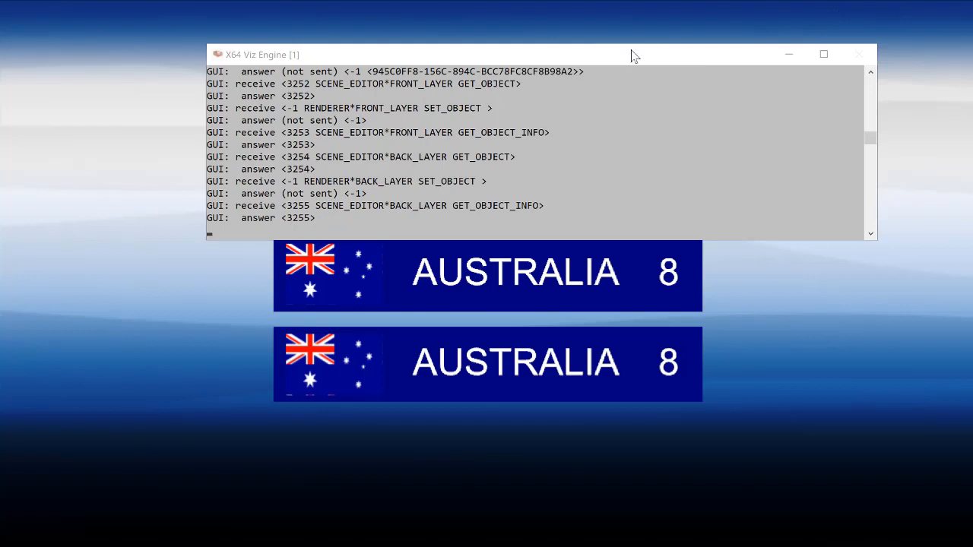
left_click_drag(631, 55, 621, 19)
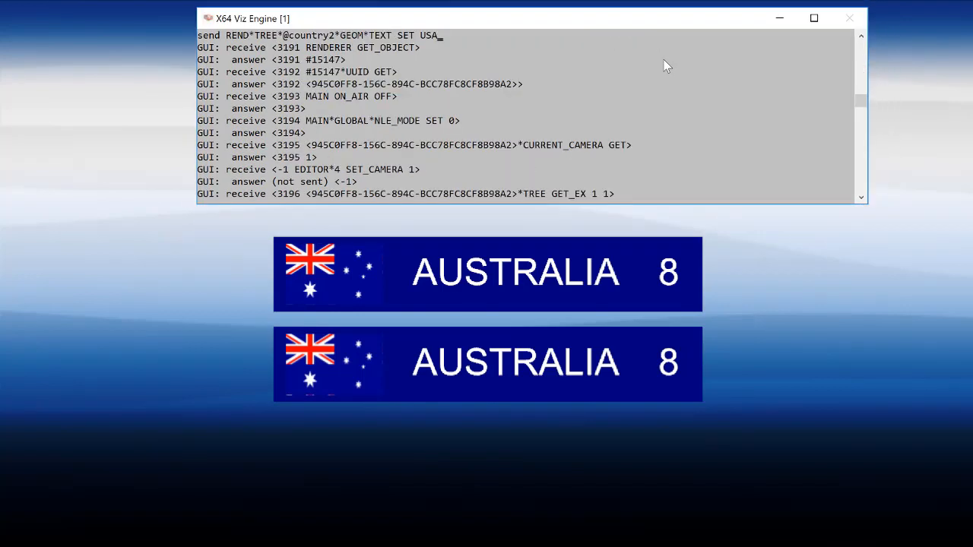
key("Up")
key("Up")
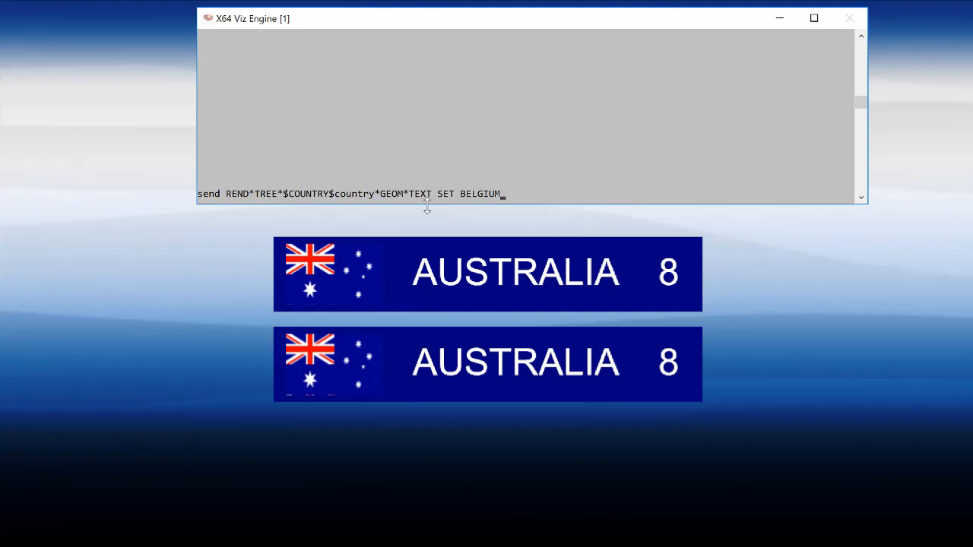
key("Return")
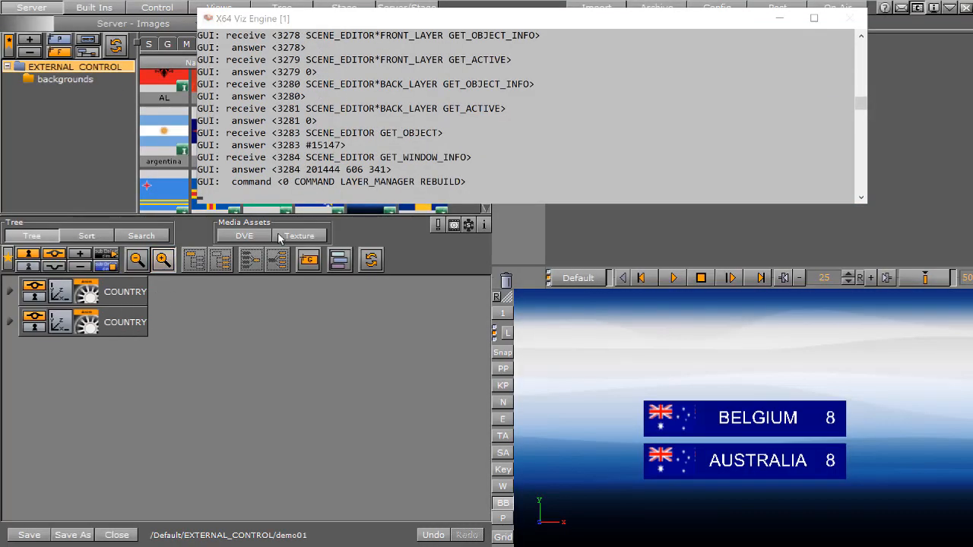
Examine the container path in the sent BELGIUM command and compare it with the two identically named COUNTRY containers
scroll(299, 199, "up", 15)
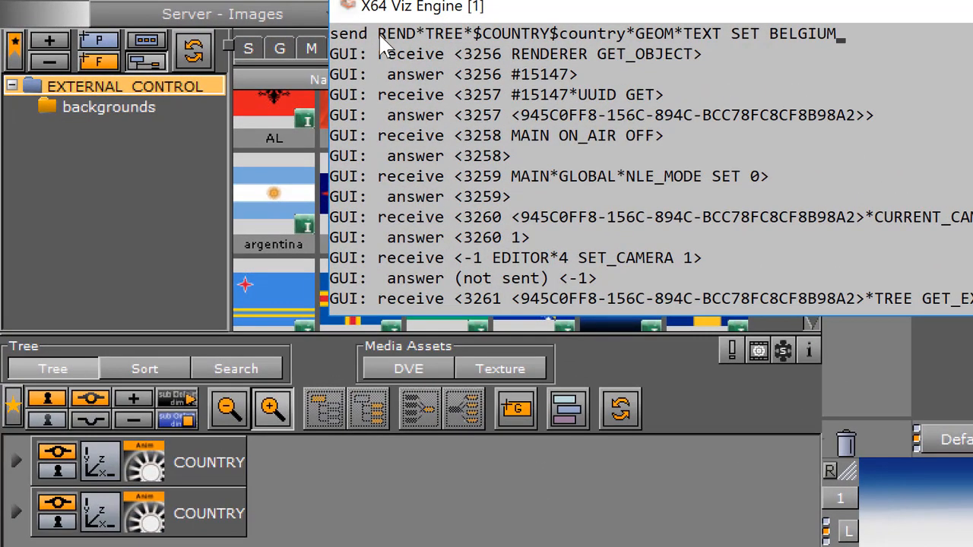
left_click_drag(380, 35, 635, 42)
left_click(225, 521)
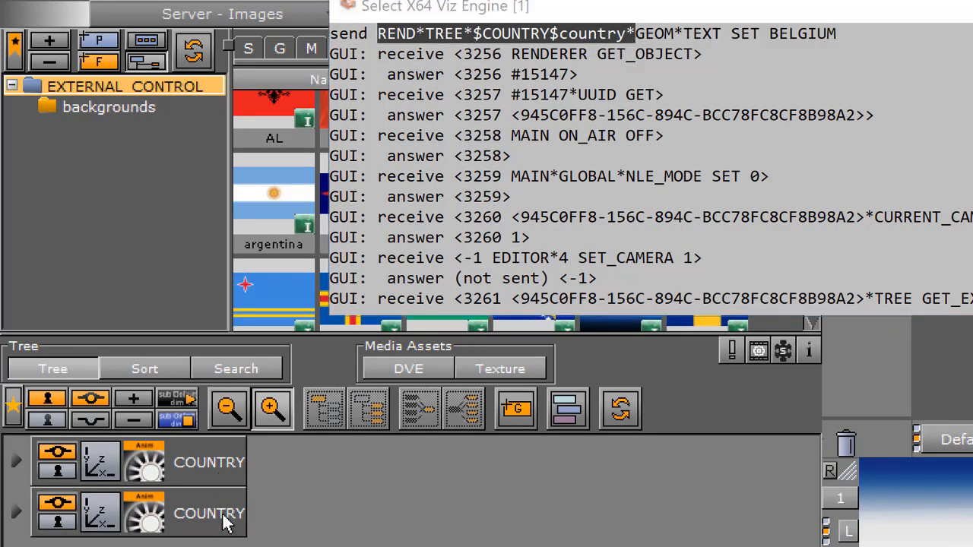
left_click(111, 324)
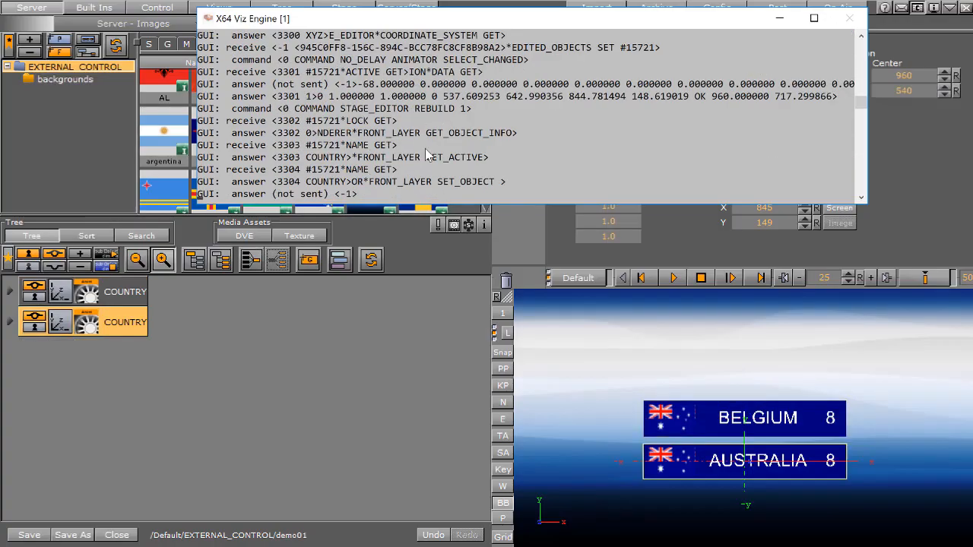
left_click(106, 294)
left_click(114, 329)
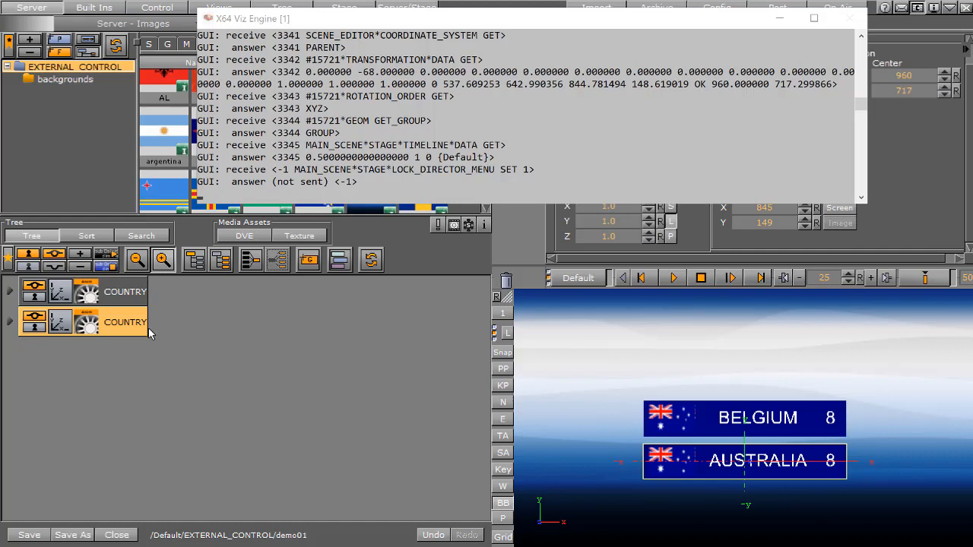
Show the scene's control channels, expand the second COUNTRY container and select its country text
left_click_drag(337, 25, 370, 69)
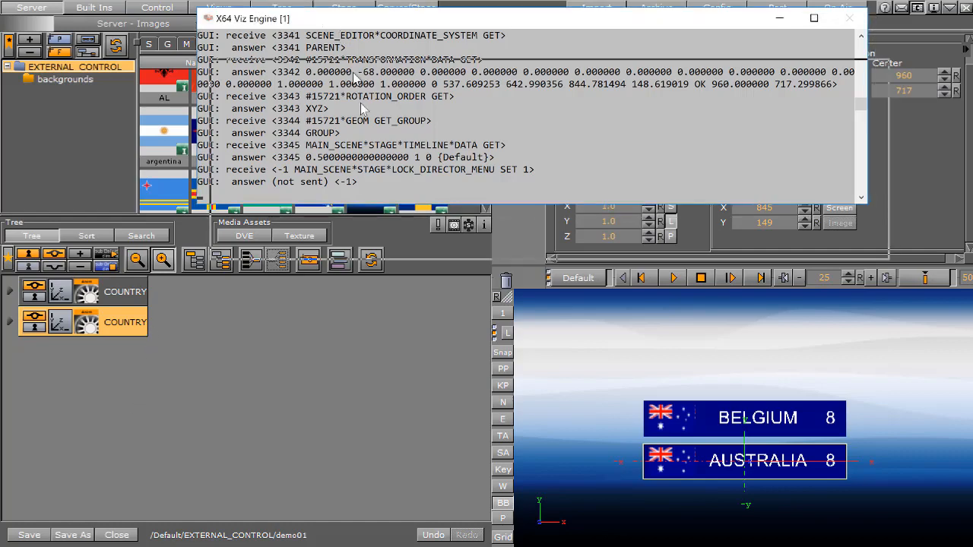
left_click(161, 9)
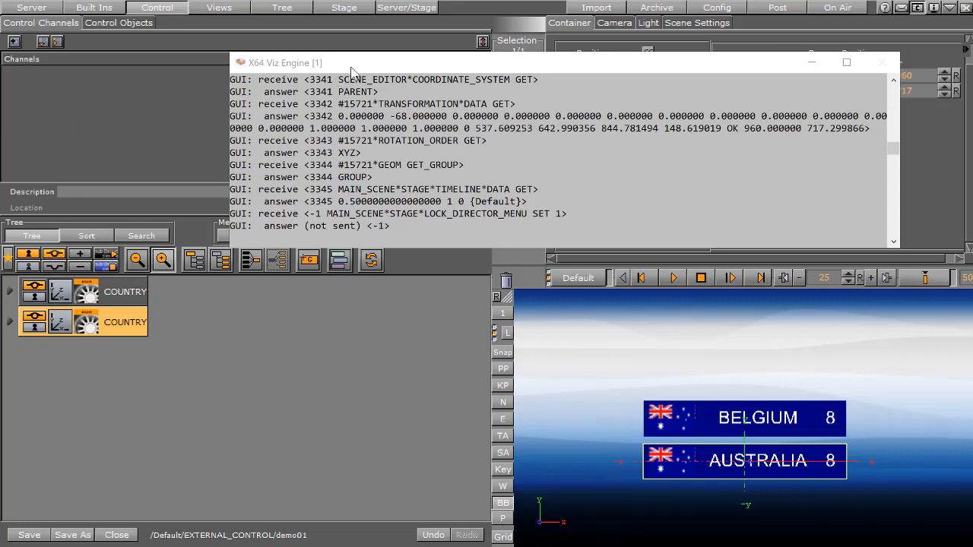
left_click_drag(352, 68, 359, 27)
left_click(9, 322)
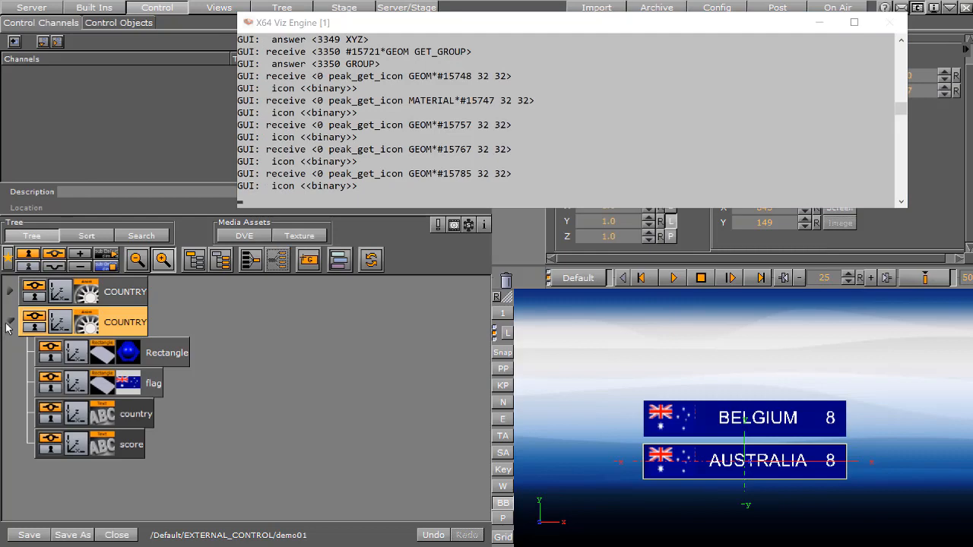
left_click(137, 423)
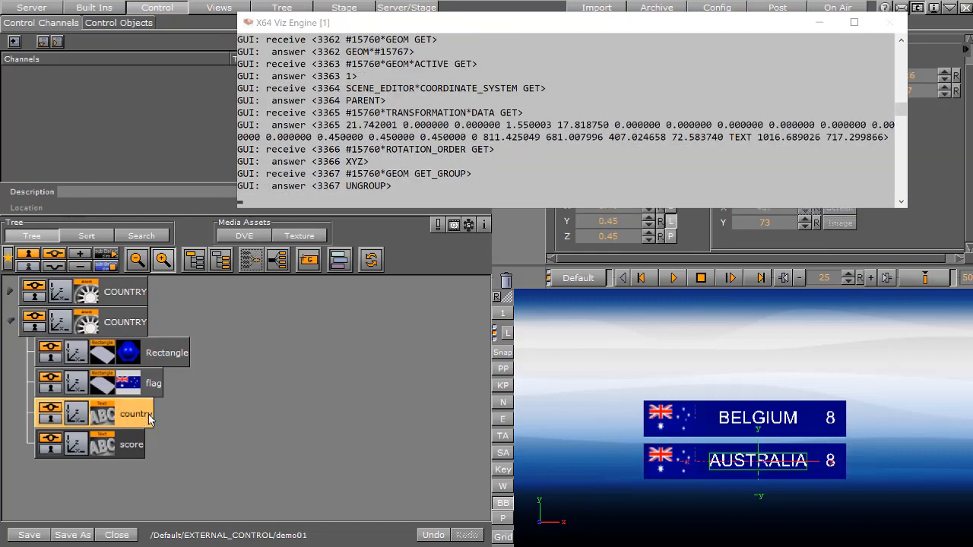
Add the second banner's country text as a control channel named country2, keeping the console clear of the channel list
left_click_drag(142, 423, 152, 141)
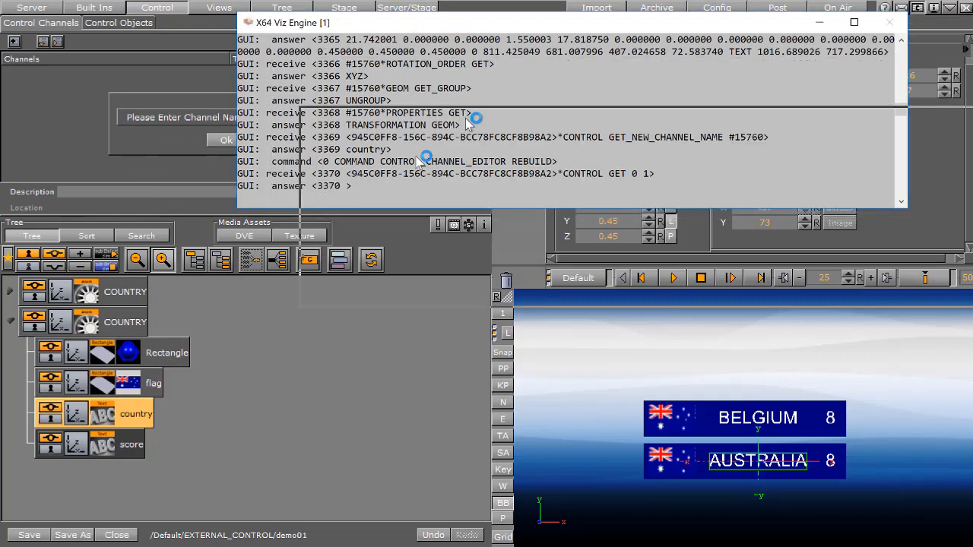
left_click_drag(399, 26, 374, 196)
left_click(314, 117)
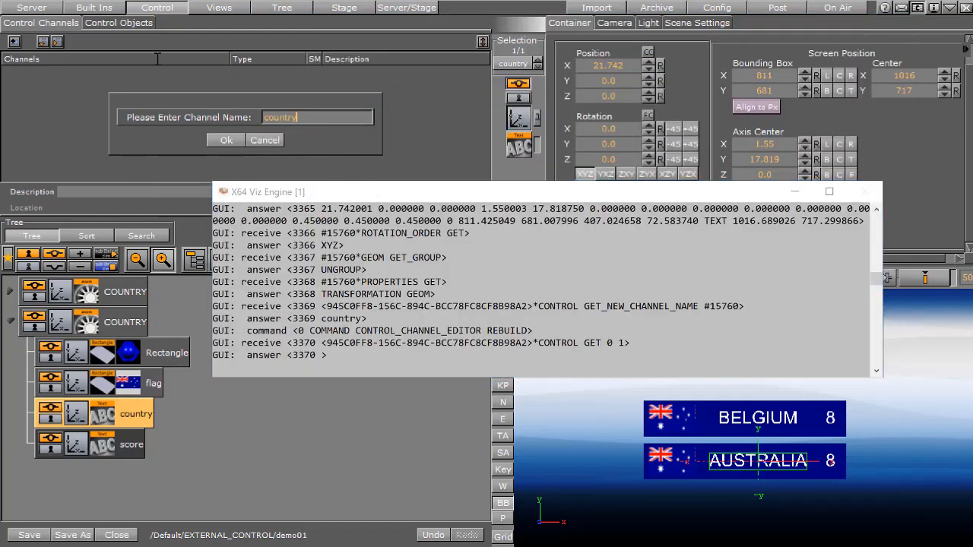
type("2")
left_click(230, 140)
left_click_drag(299, 194, 335, 30)
left_click_drag(344, 23, 344, 23)
left_click(139, 84)
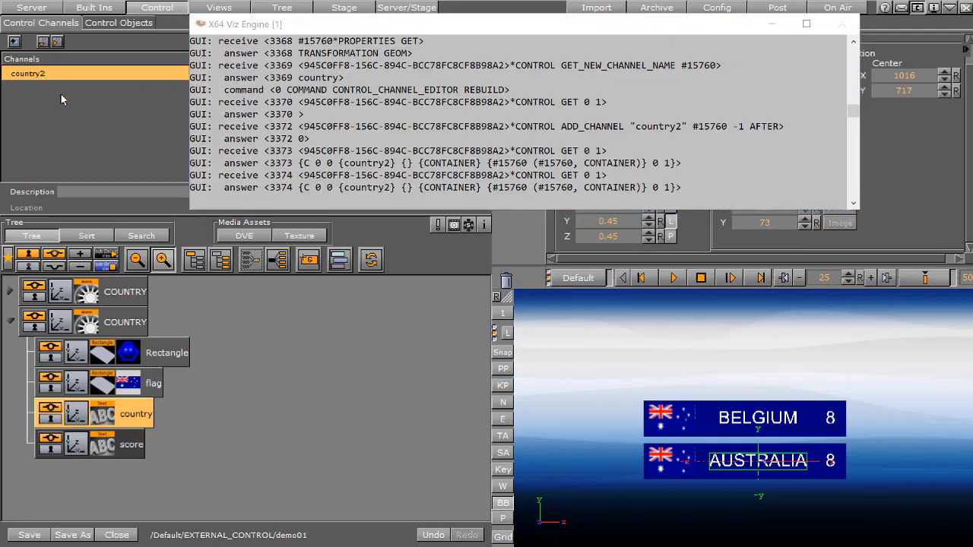
Go on air, recall the country text command in the console and replace its value AUSTRALIA with USA
left_click(855, 8)
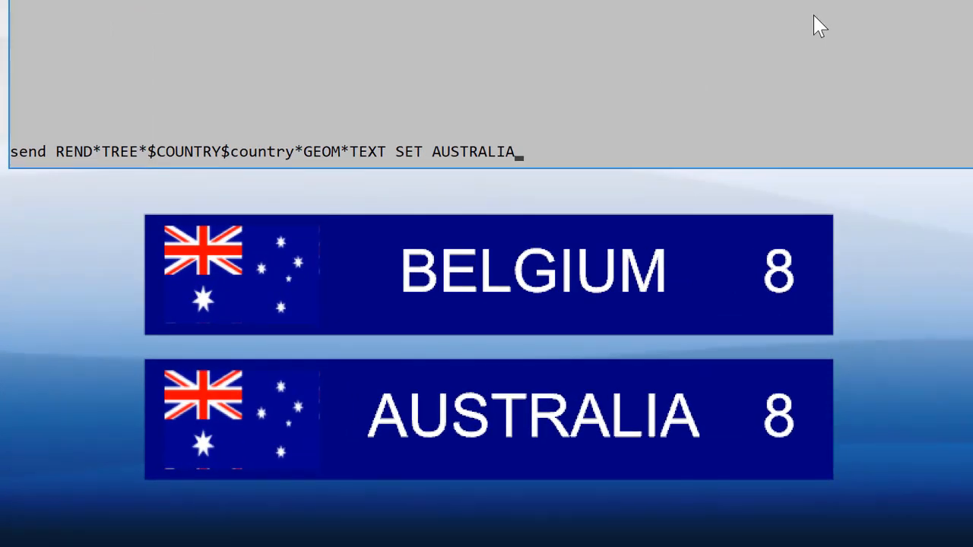
key("BackSpace")
key("BackSpace")
key("BackSpace")
key("BackSpace")
key("BackSpace")
key("BackSpace")
key("BackSpace")
key("BackSpace")
key("BackSpace")
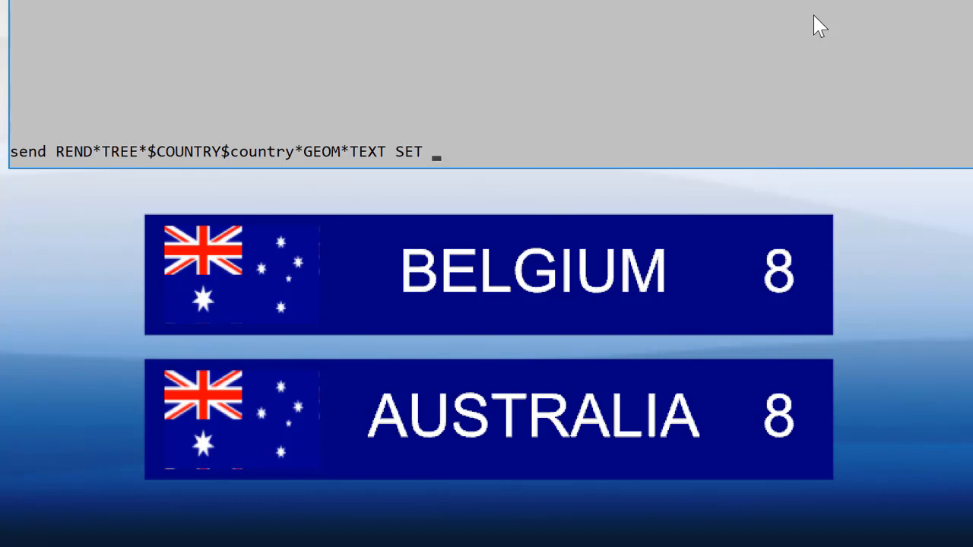
type("USA")
key("Left")
key("Left")
key("Left")
key("Left")
key("Left")
key("Left")
key("Left")
key("Left")
key("Left")
key("Left")
key("Left")
key("Left")
key("Left")
key("Left")
key("Left")
key("Left")
key("Left")
key("BackSpace")
key("BackSpace")
key("BackSpace")
key("BackSpace")
key("BackSpace")
key("BackSpace")
key("BackSpace")
key("BackSpace")
key("BackSpace")
key("BackSpace")
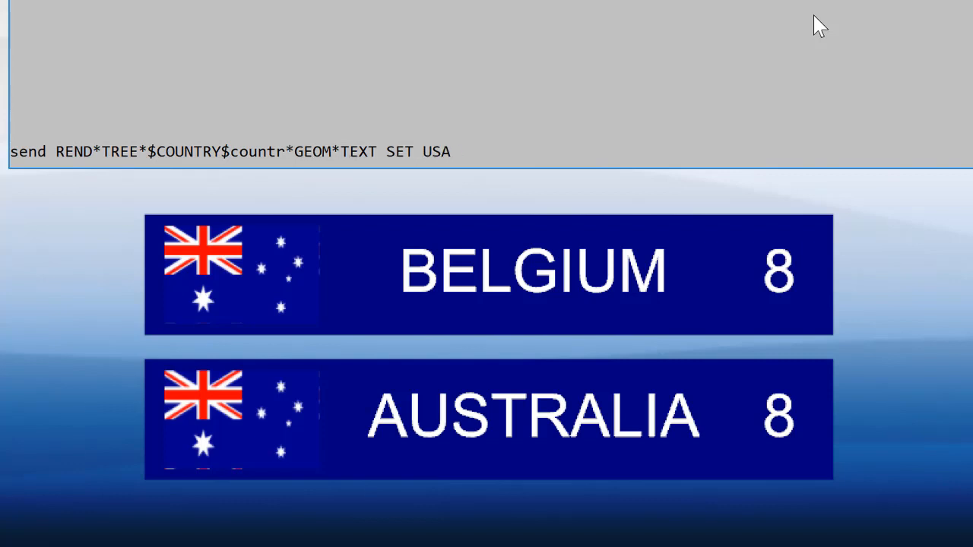
key("BackSpace")
key("BackSpace")
key("BackSpace")
key("BackSpace")
key("BackSpace")
key("BackSpace")
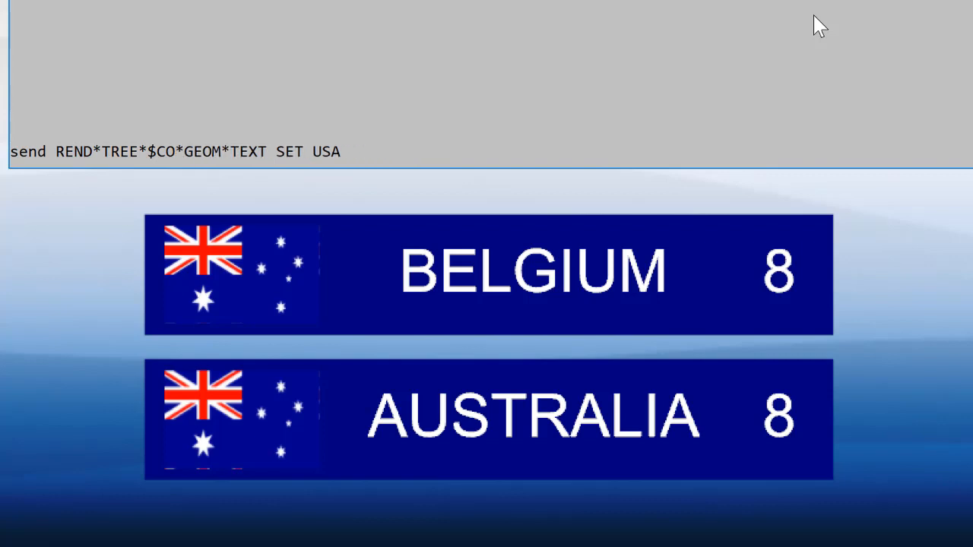
type("@")
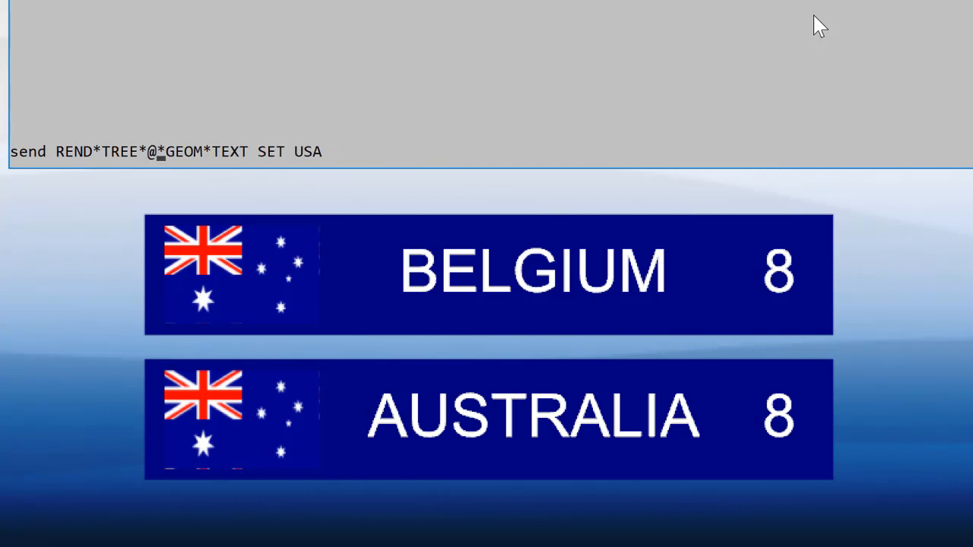
type("country2")
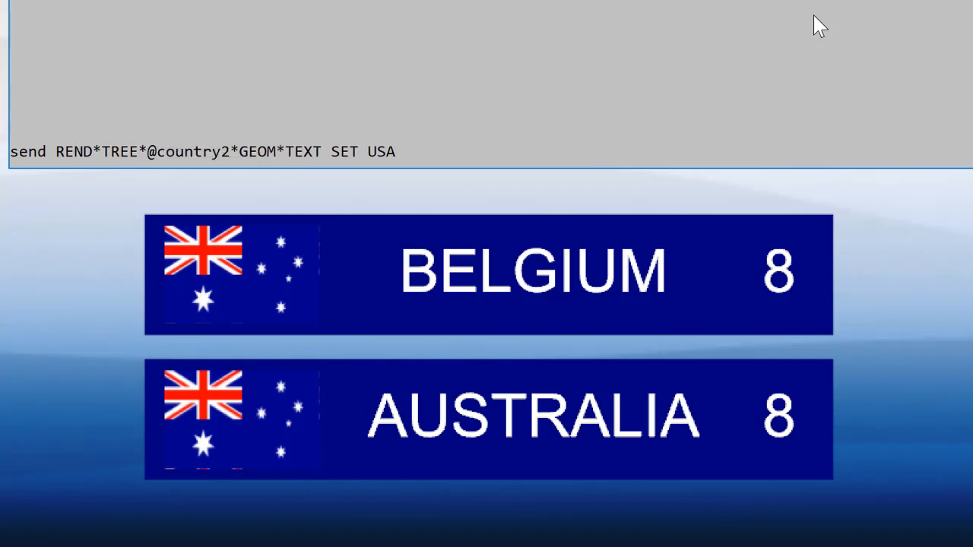
key("Return")
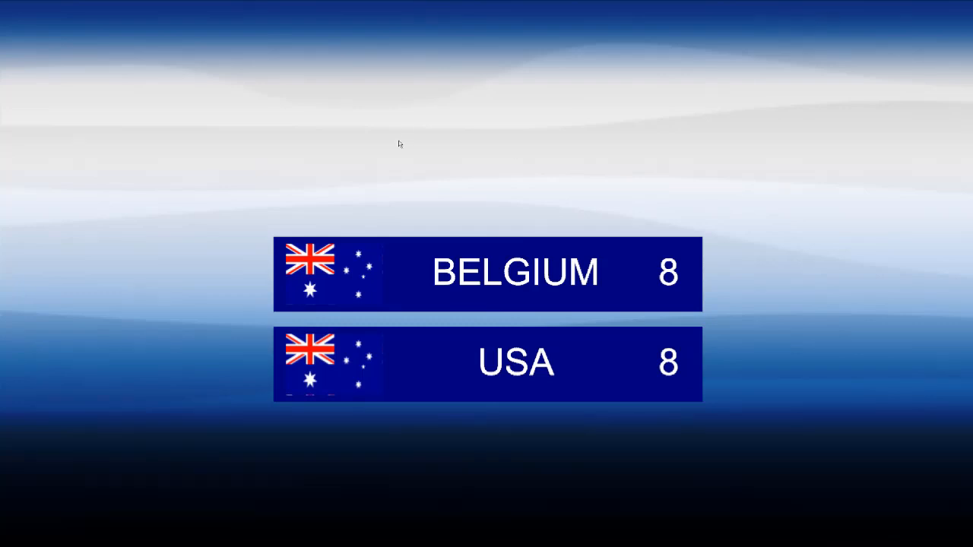
Leave the on-air view and add the second banner's flag and score containers as control channels named flag2 and score2
key("Escape")
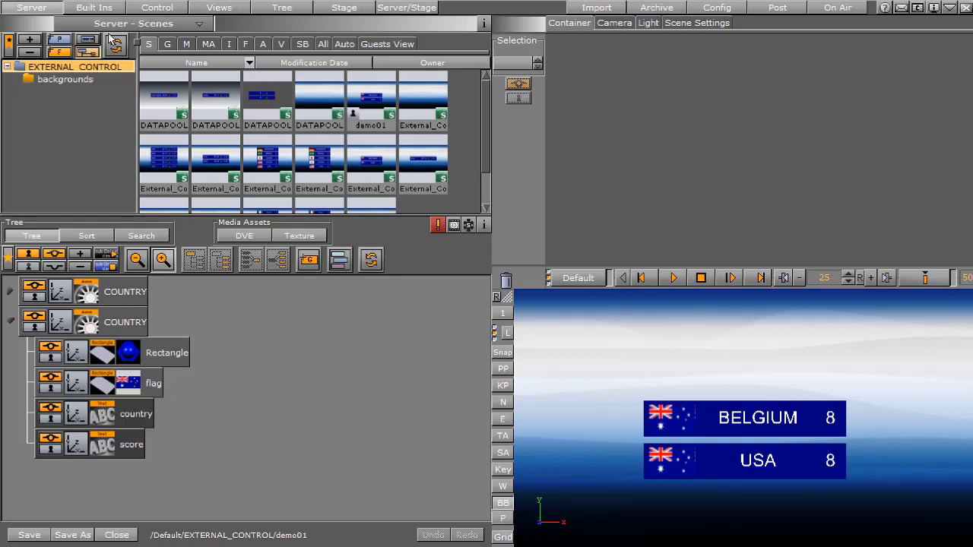
left_click(160, 8)
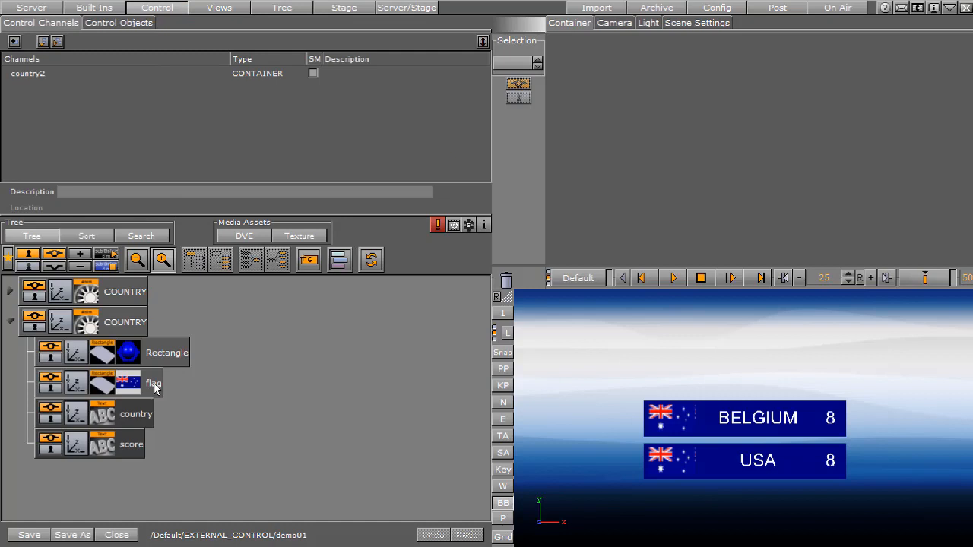
left_click_drag(154, 387, 160, 137)
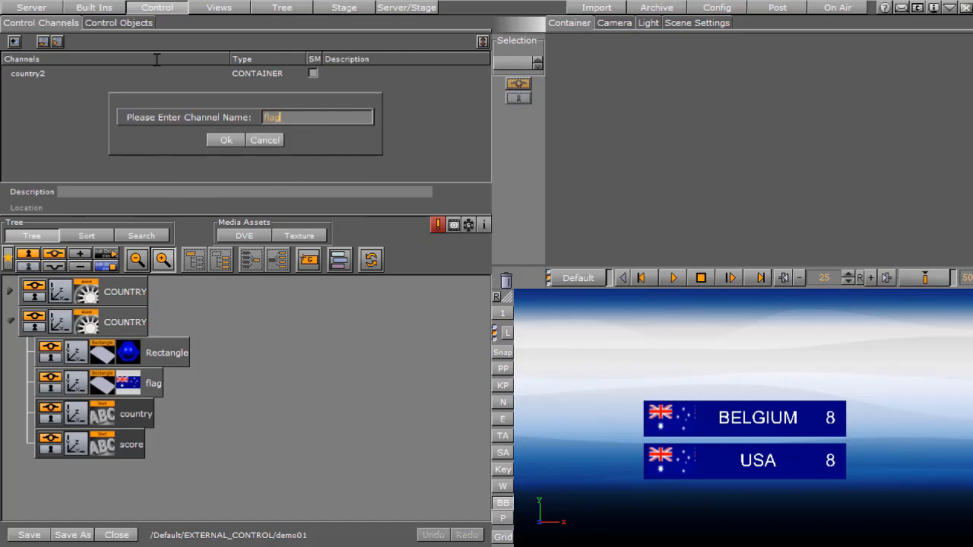
left_click(225, 139)
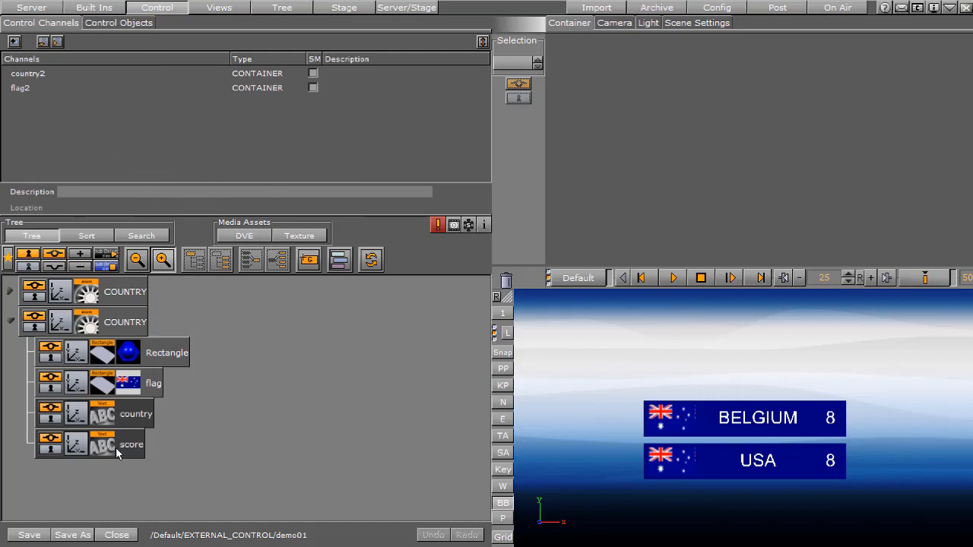
left_click_drag(131, 446, 232, 156)
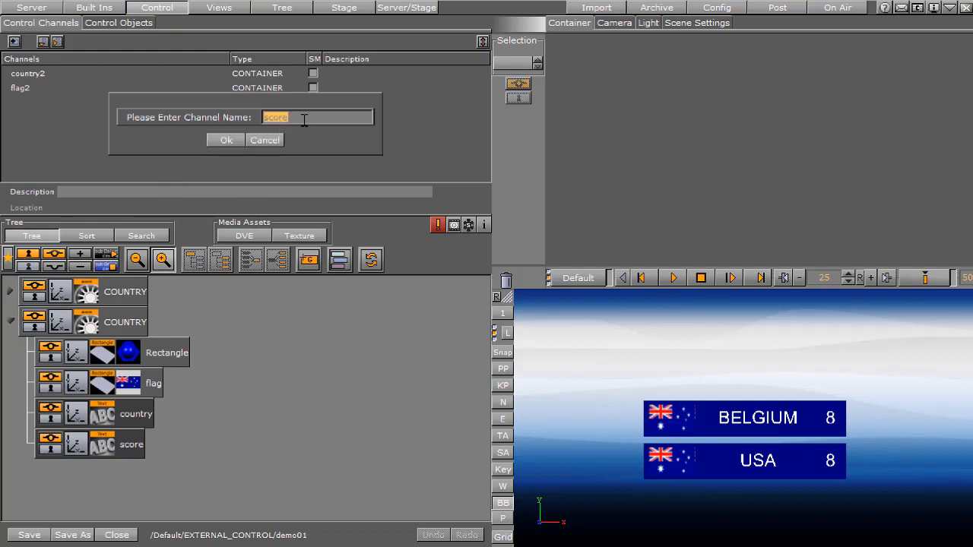
left_click(227, 140)
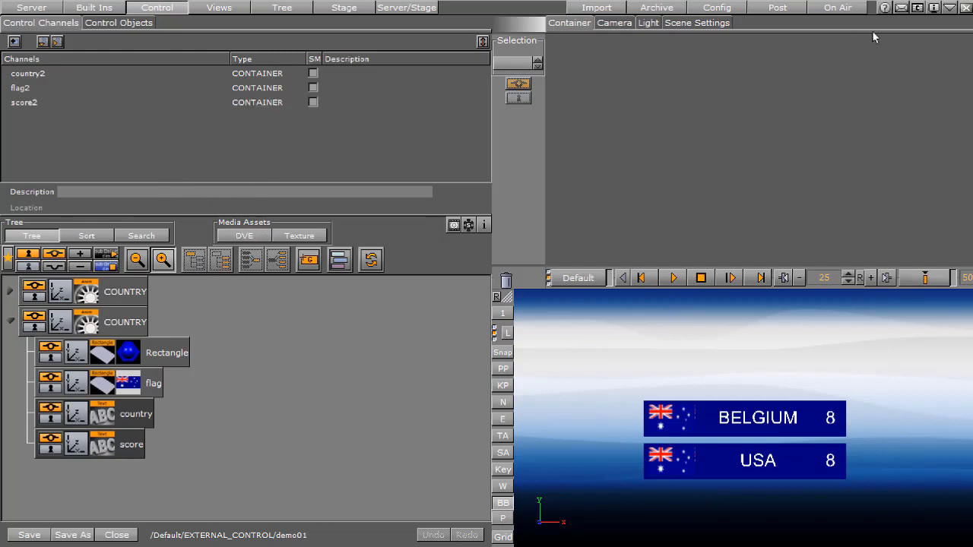
Put the engine console away, switch to vizSend and connect it to host localhost with service PEAK-EV (6100)
left_click(917, 8)
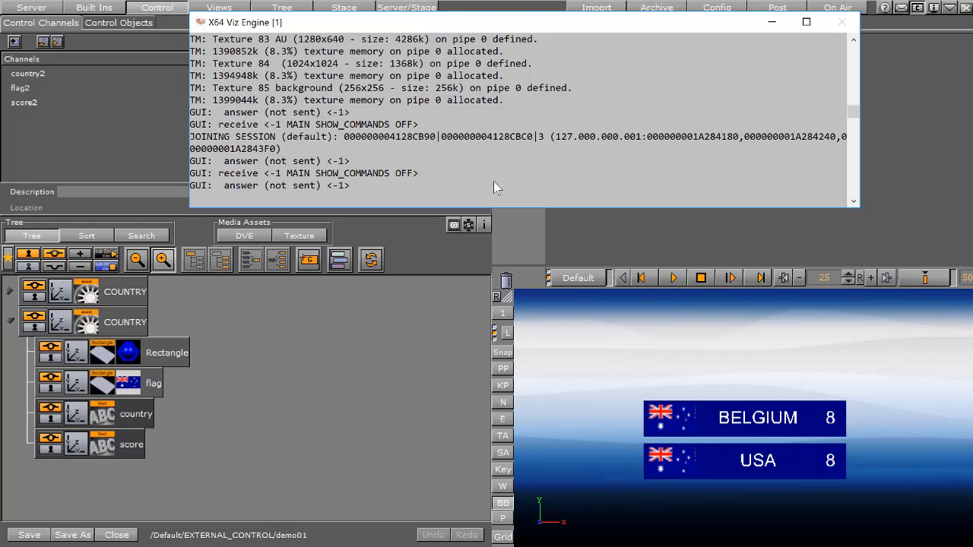
left_click(919, 8)
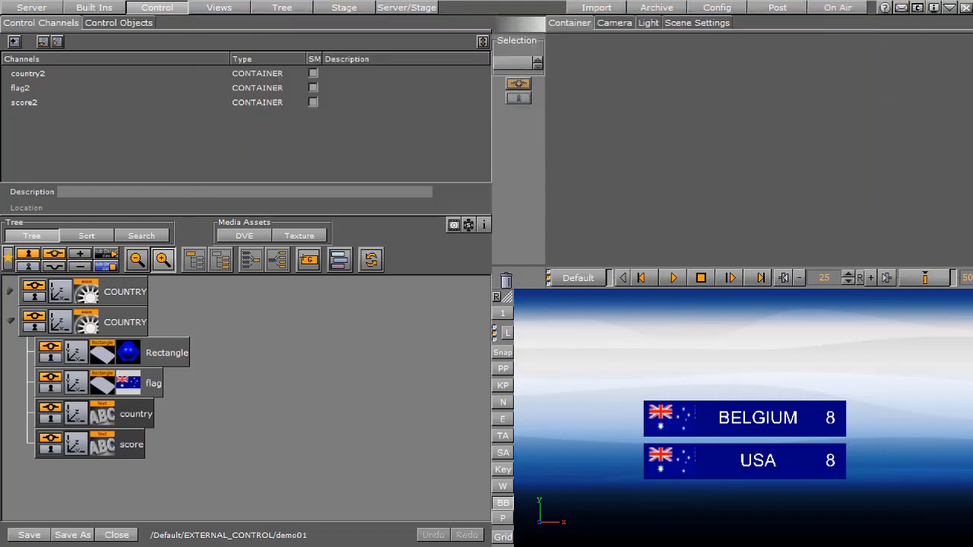
key("alt+Tab")
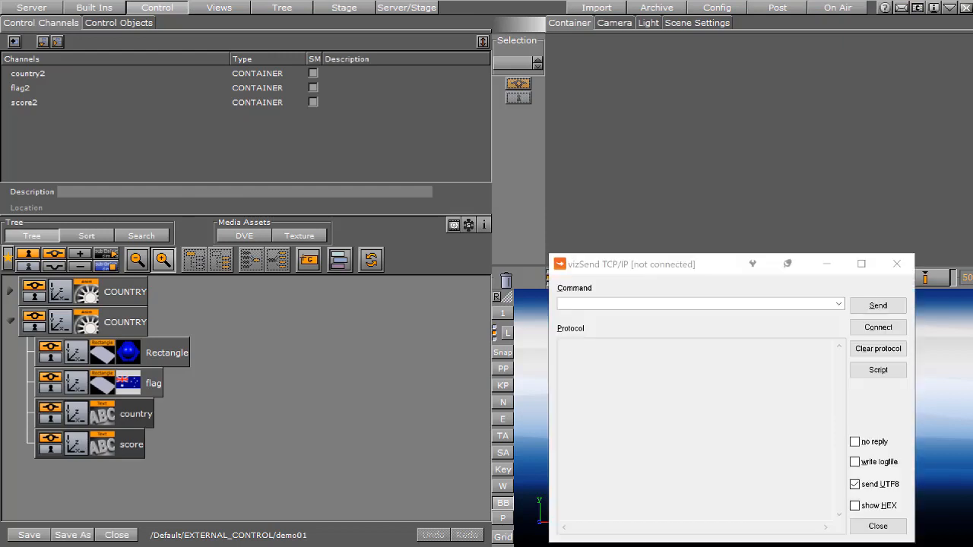
left_click_drag(707, 267, 731, 49)
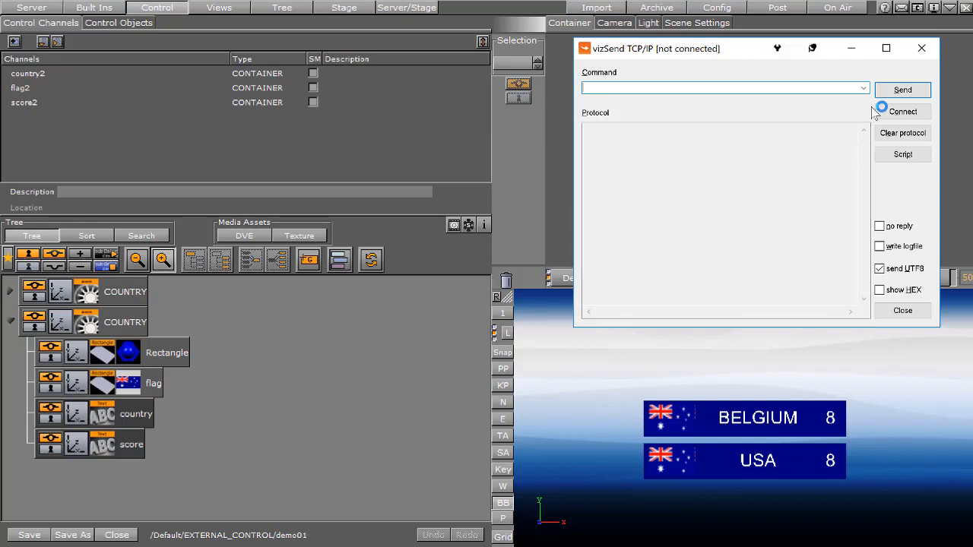
left_click(899, 114)
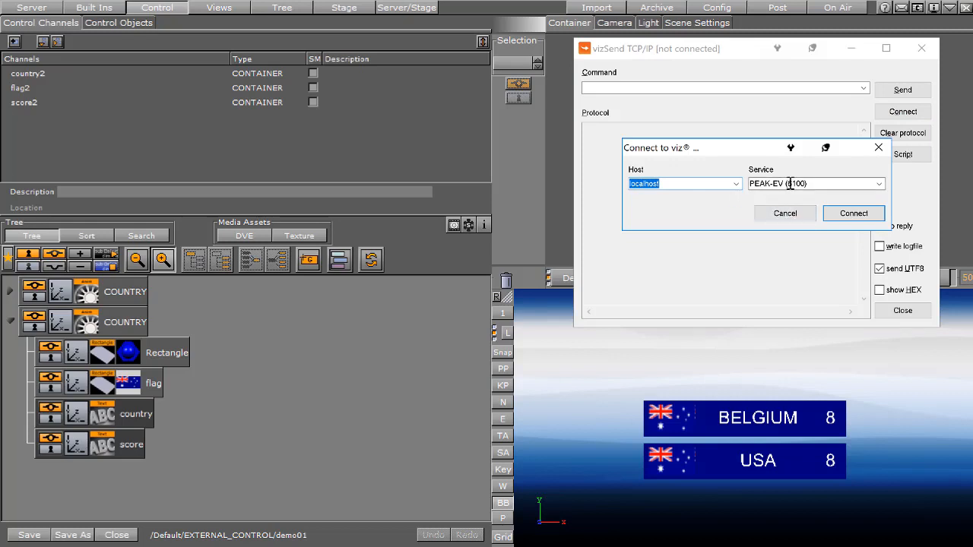
left_click(852, 214)
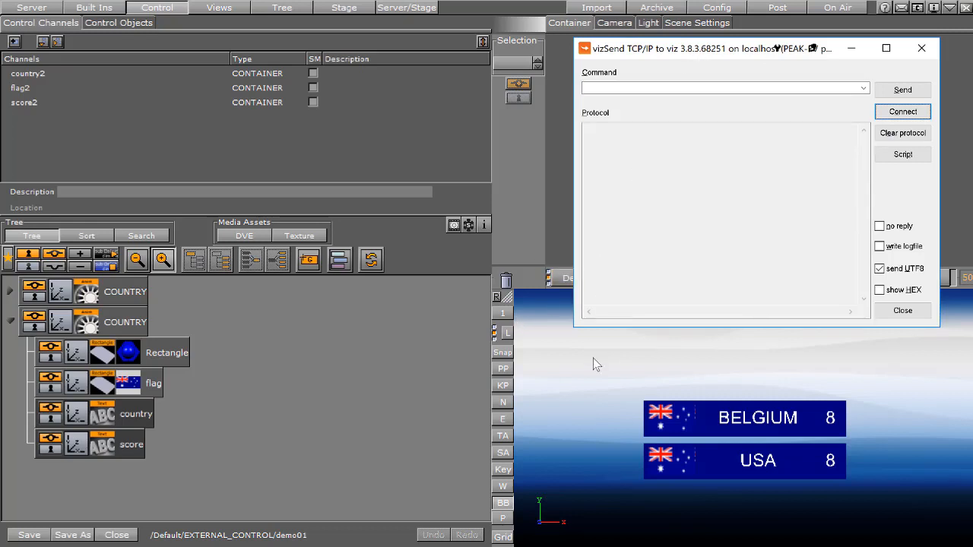
Move vizSend clear of the scene preview and play the banner animation from its beginning
left_click_drag(725, 49, 234, 53)
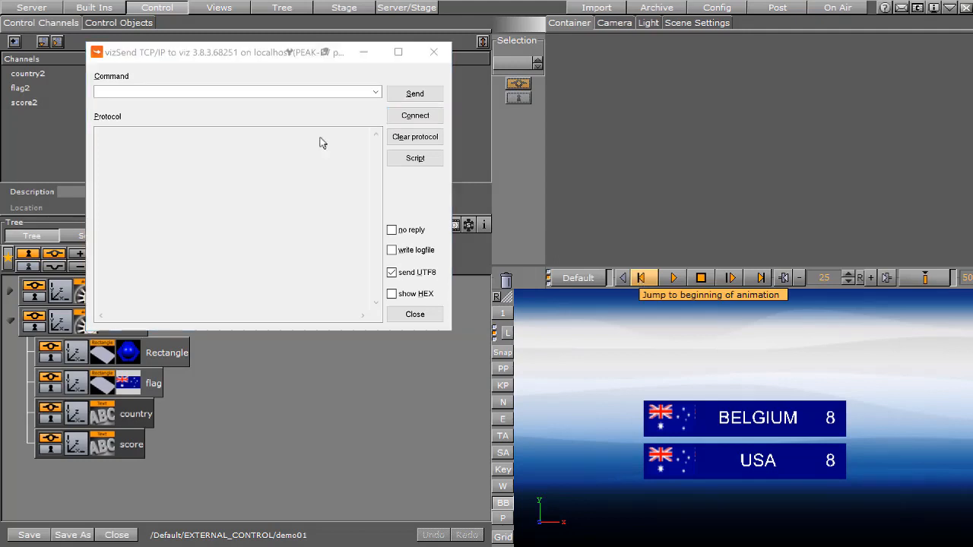
left_click(642, 280)
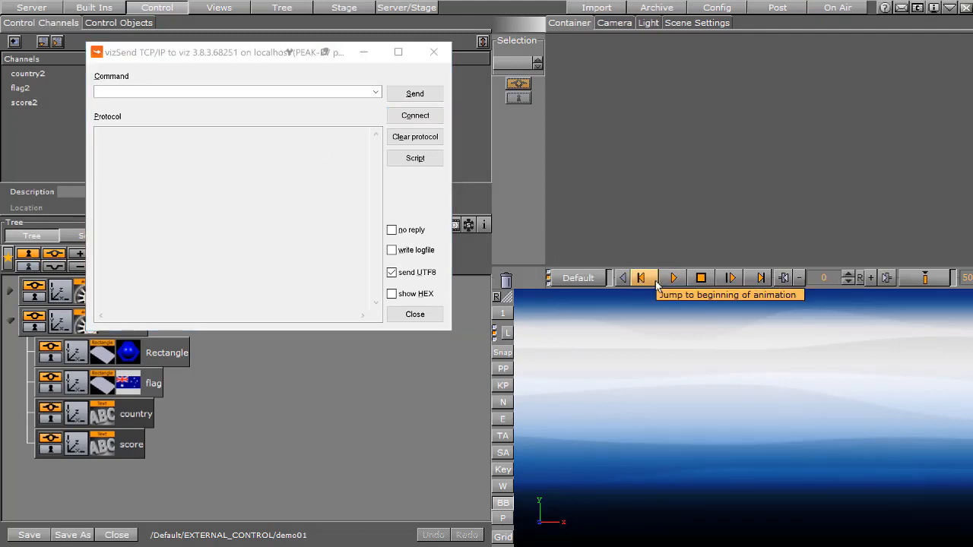
left_click(674, 278)
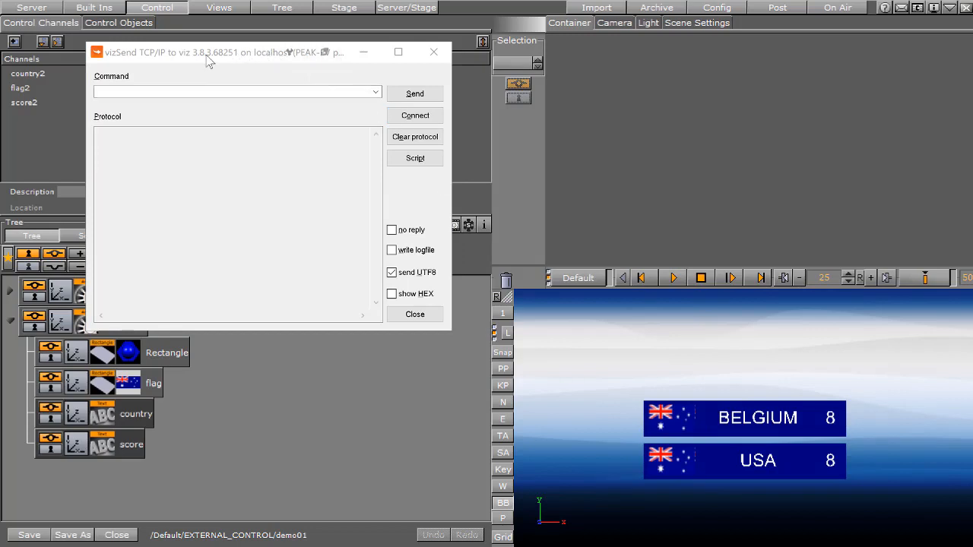
Move vizSend away from the banners in the on-air view and enter the command REND*STAGE START
left_click_drag(210, 61, 322, 60)
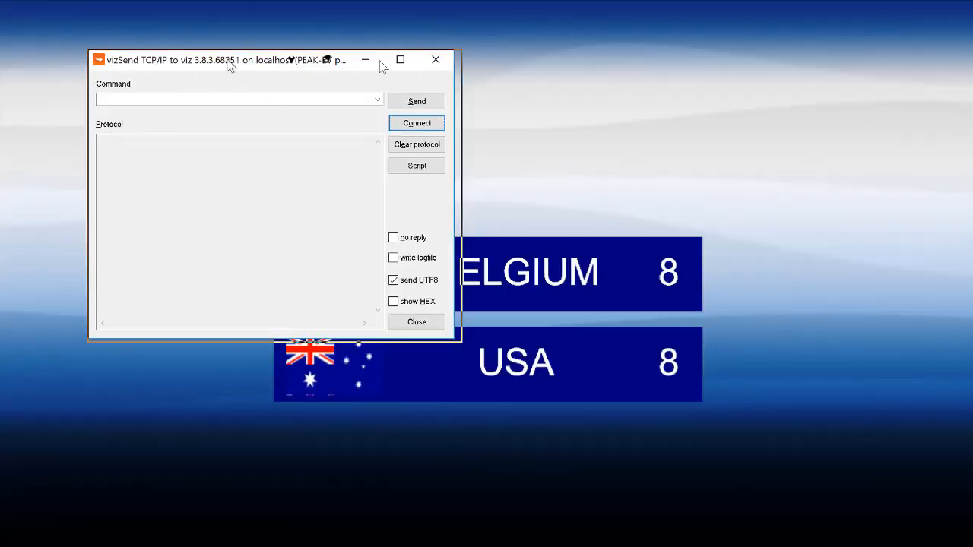
left_click_drag(230, 66, 719, 29)
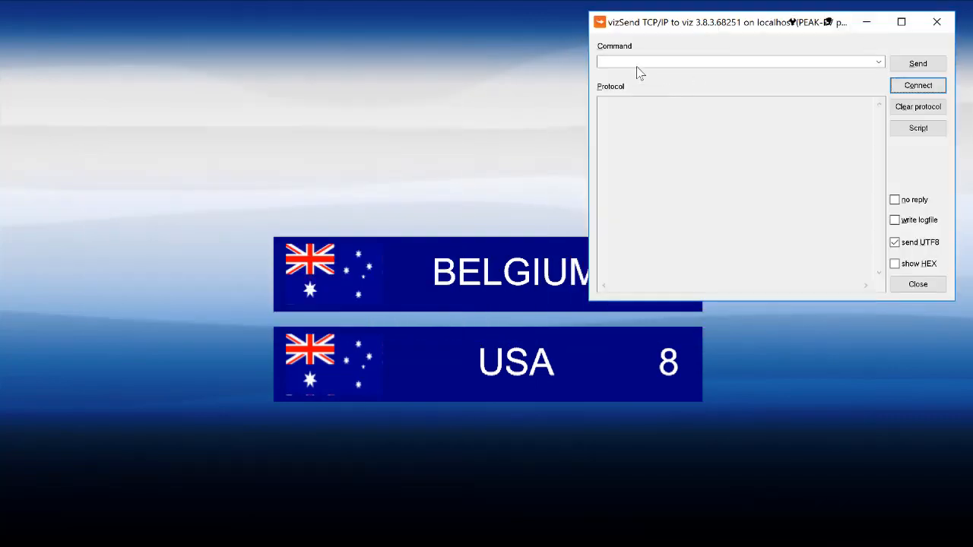
left_click(635, 60)
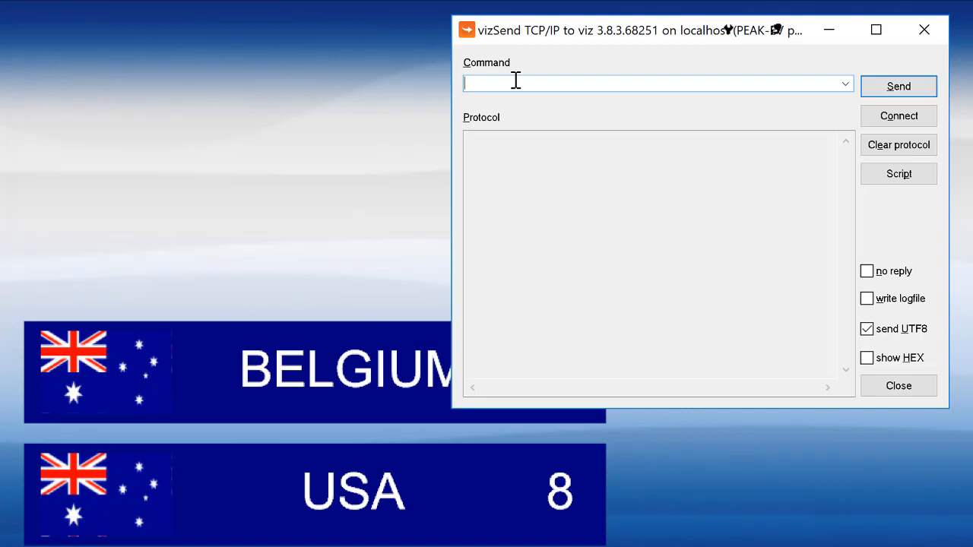
type("REND*STAGE START")
Send the stage start command three times to replay the banner animation
left_click(898, 86)
left_click(899, 87)
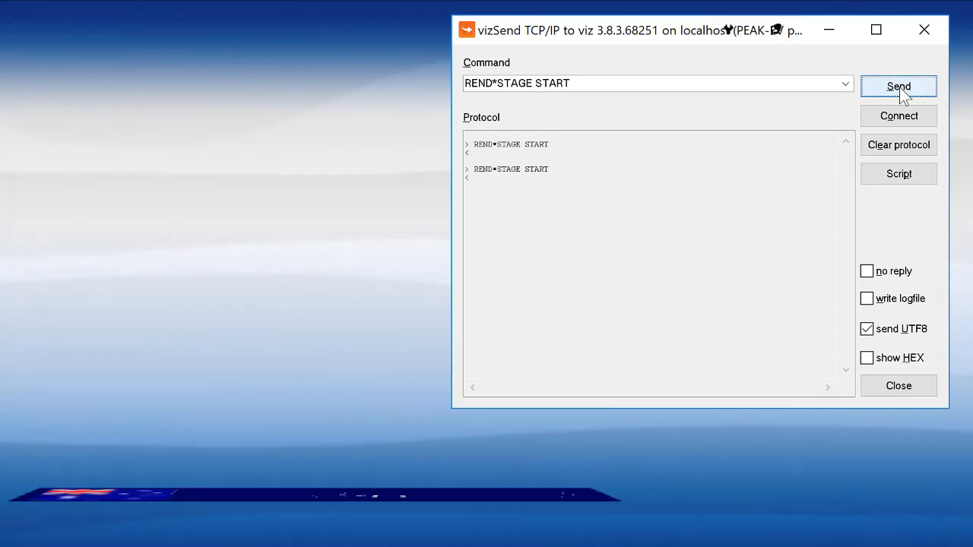
left_click(899, 87)
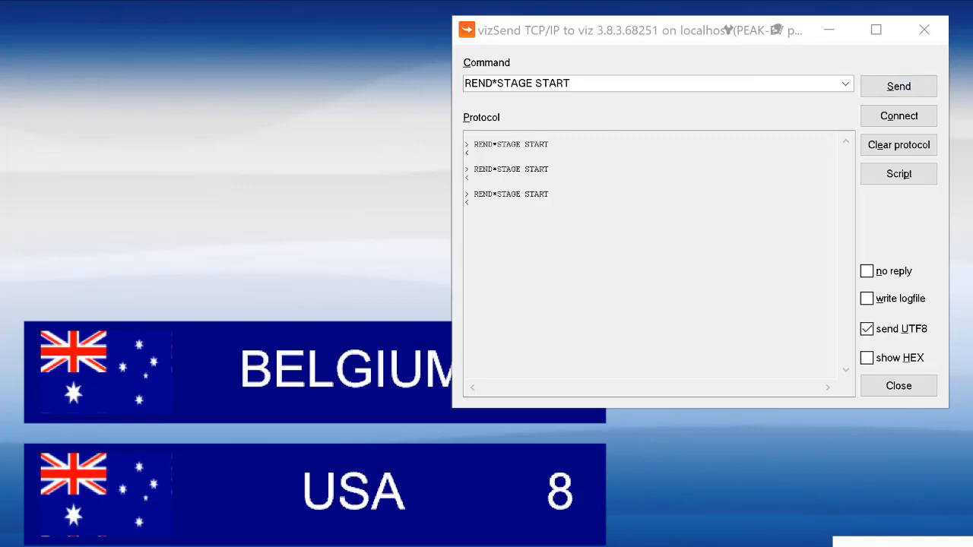
Switch to vizsend1.txt in Notepad and paste the prepared script of stage and banner commands
left_click_drag(972, 96, 0, 57)
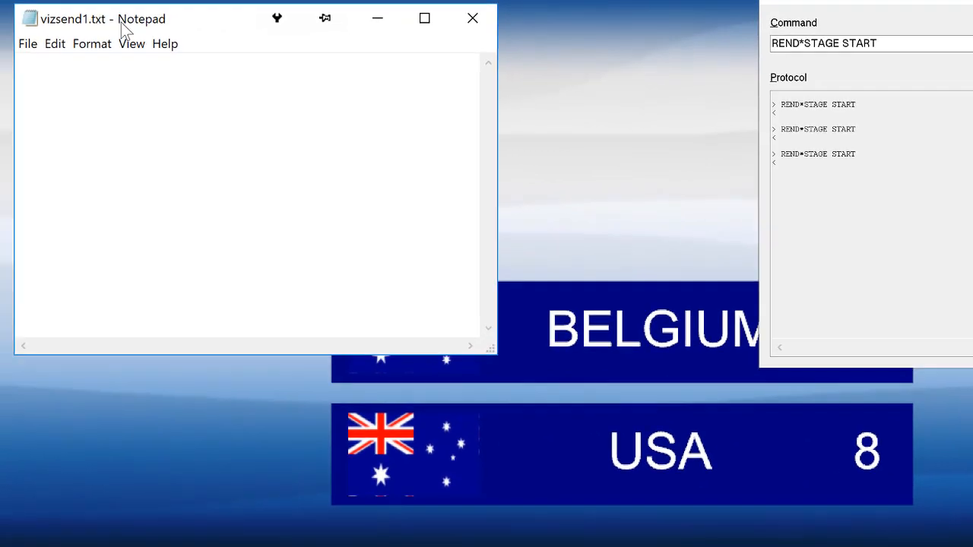
left_click(63, 75)
key("ctrl+v")
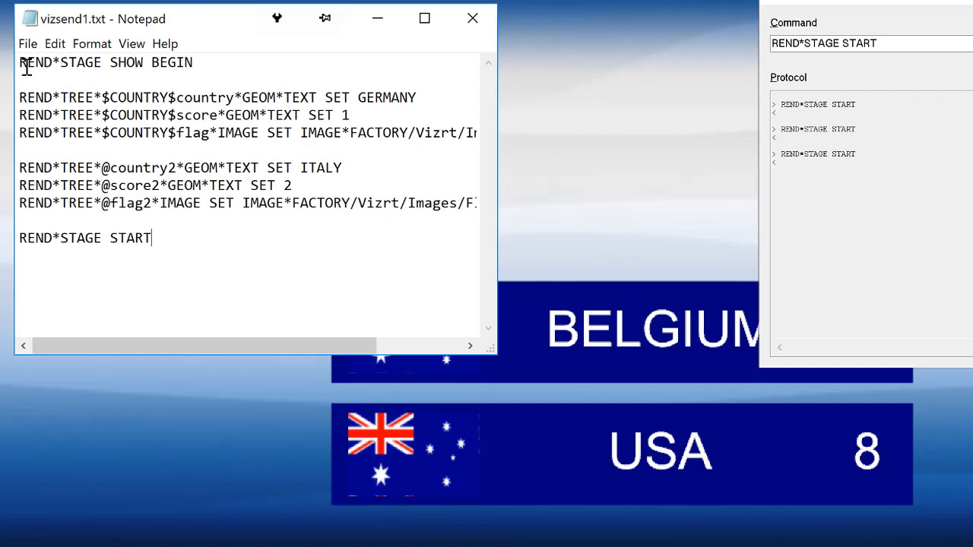
Examine the script's stage reset, both banners' country, score and flag commands, and the stage start, widening the window to show full lines
left_click_drag(18, 62, 213, 61)
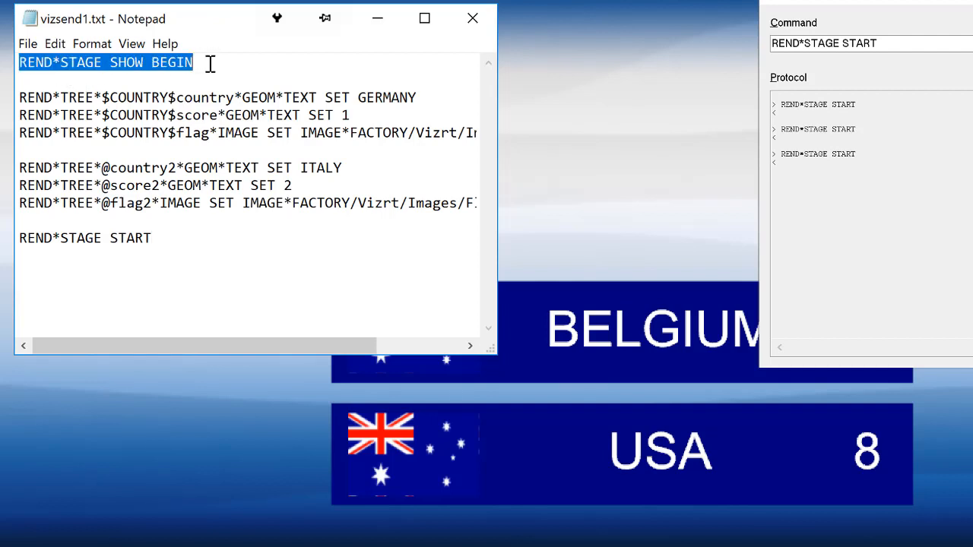
left_click_drag(18, 97, 424, 134)
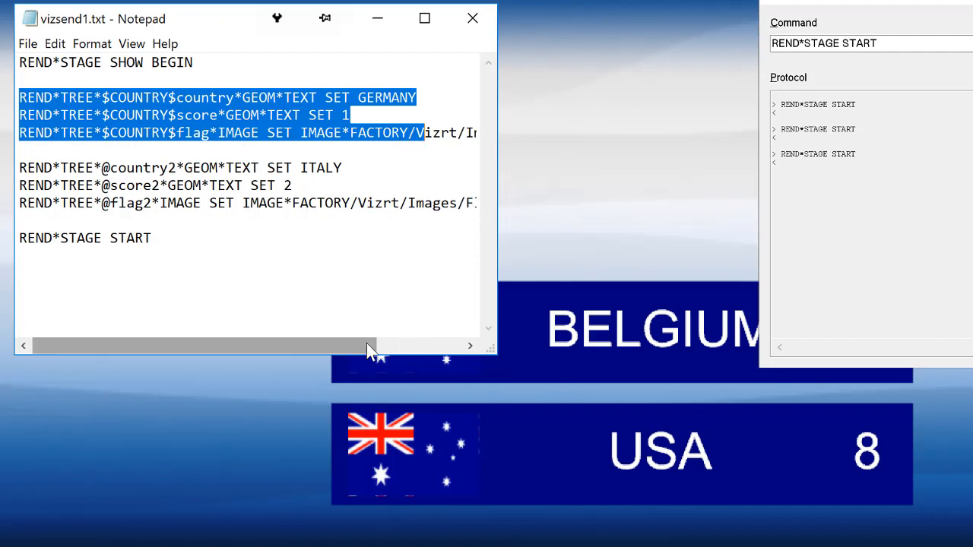
left_click_drag(366, 345, 256, 326)
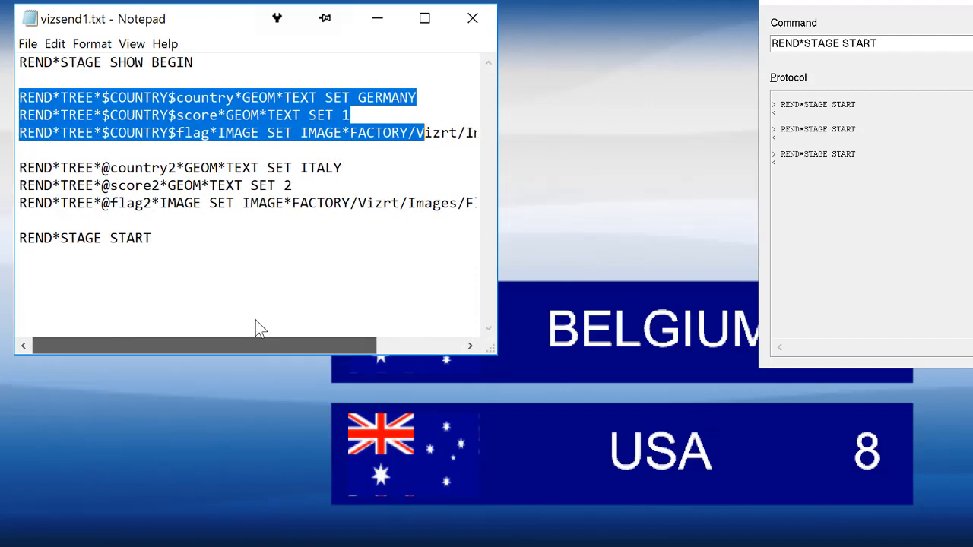
left_click_drag(499, 209, 683, 222)
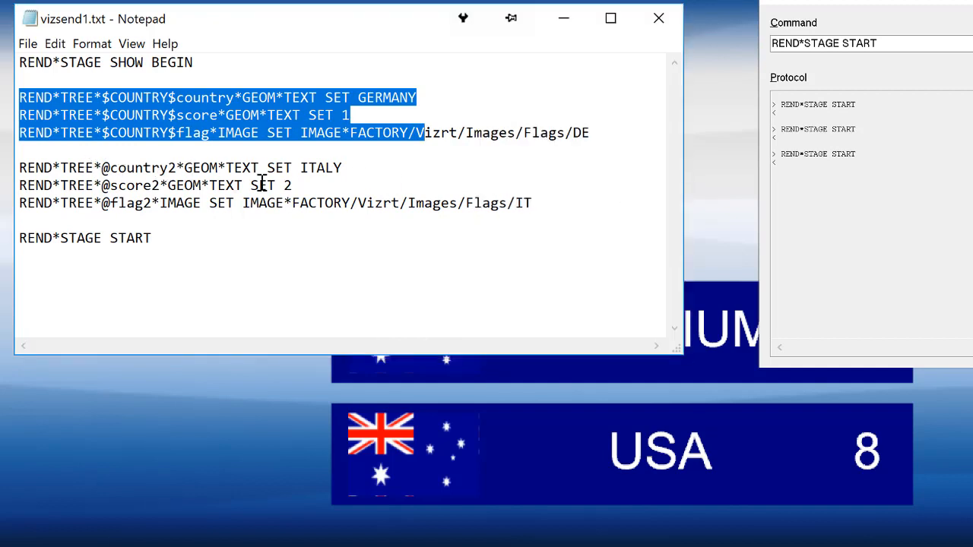
left_click_drag(291, 168, 357, 168)
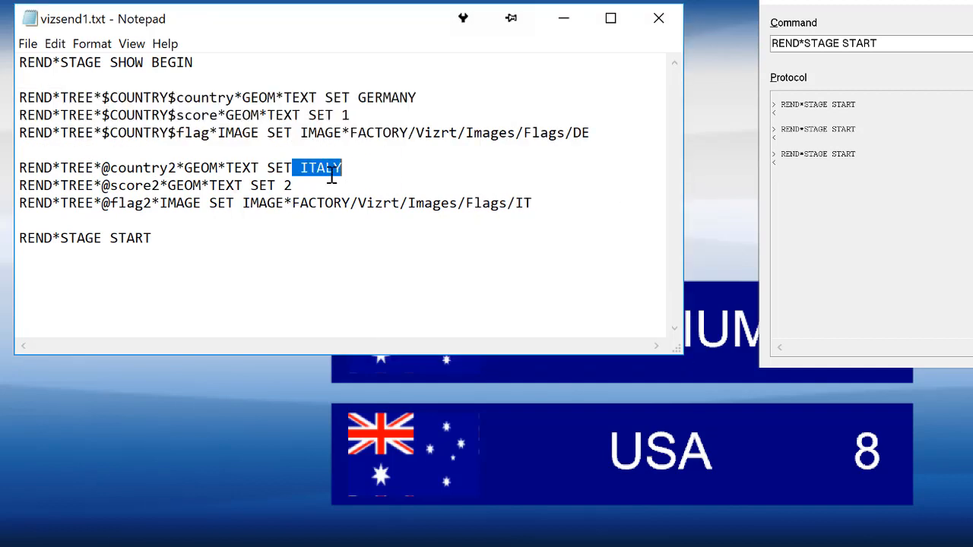
double_click(289, 186)
left_click_drag(374, 202, 538, 204)
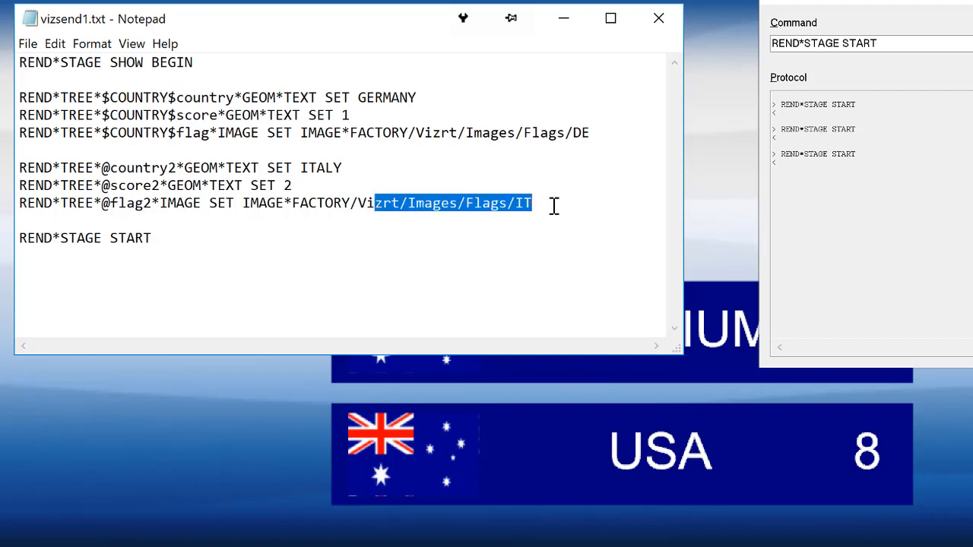
left_click_drag(153, 238, 6, 235)
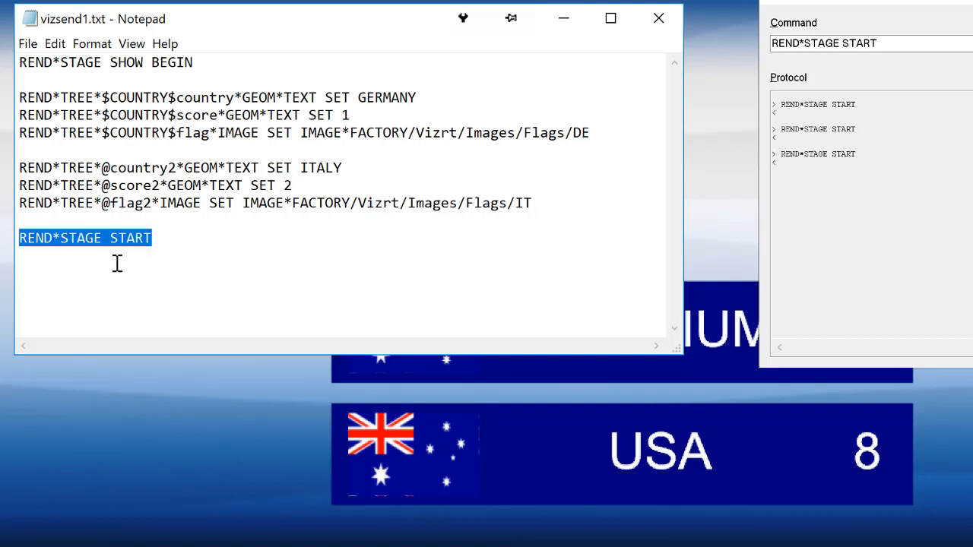
Save vizsend1.txt, run it from drive C: as a vizSend script, and move Notepad off the banners
left_click(28, 44)
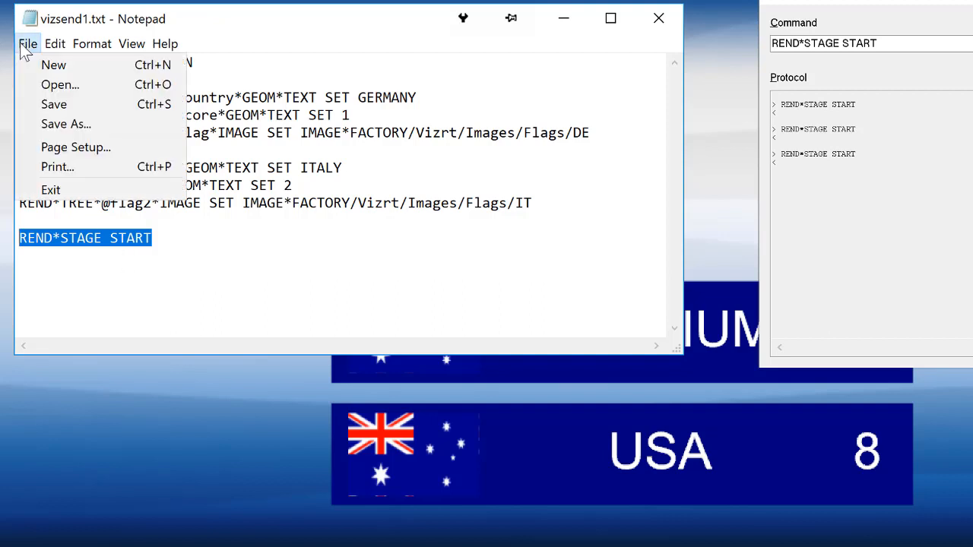
left_click(54, 106)
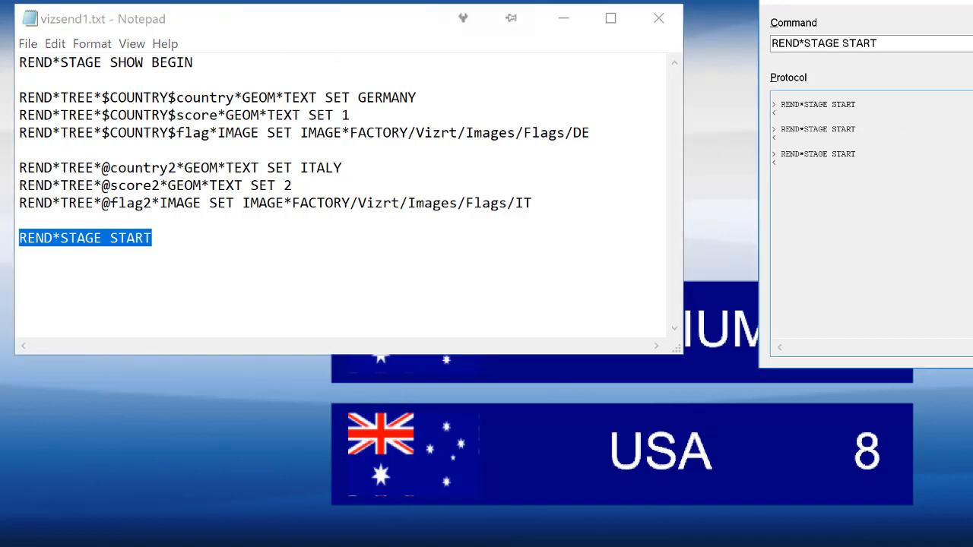
left_click(972, 145)
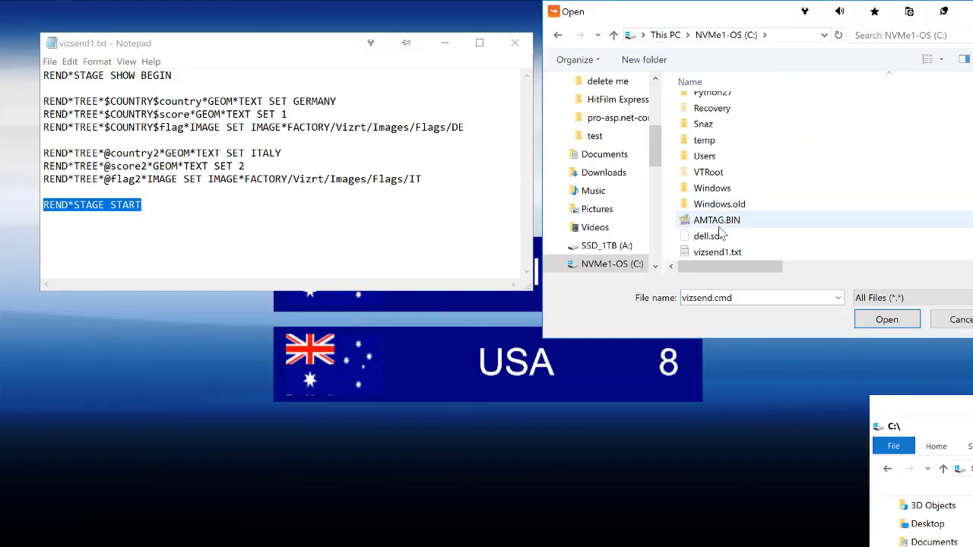
left_click(717, 252)
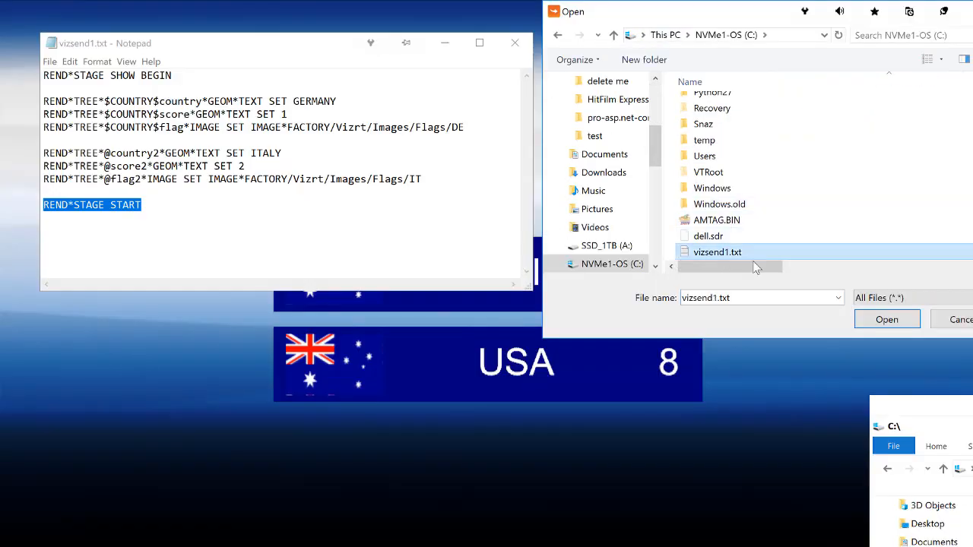
left_click(887, 320)
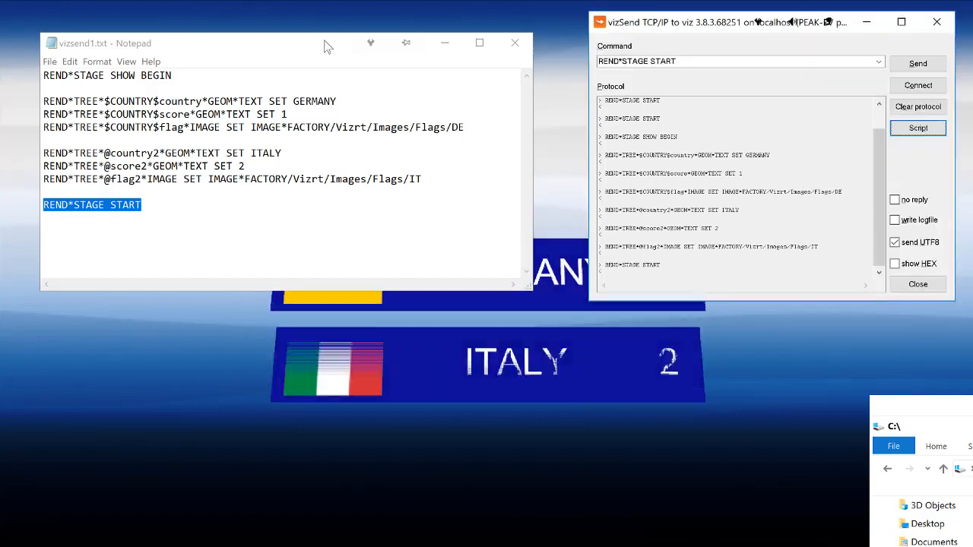
left_click_drag(286, 47, 972, 83)
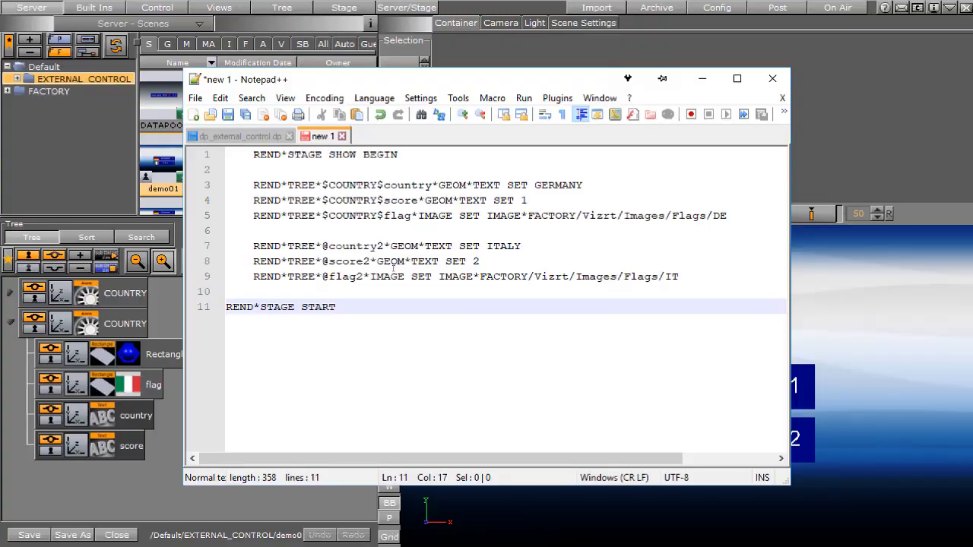
Examine the script's two banner blocks in Notepad++, comparing the container addresses, GEOM*TEXT SET commands and the IMAGE SET flag path
left_click_drag(255, 187, 722, 219)
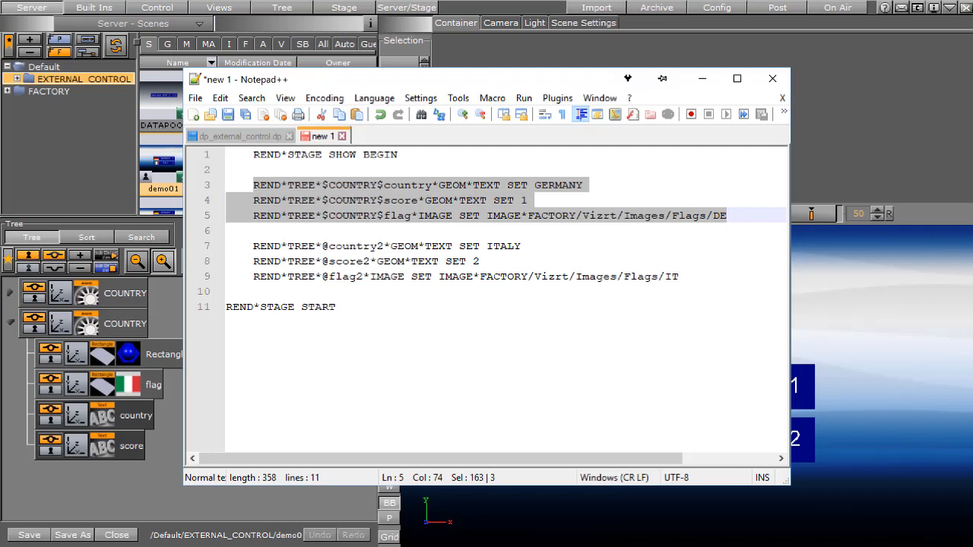
left_click_drag(253, 245, 689, 276)
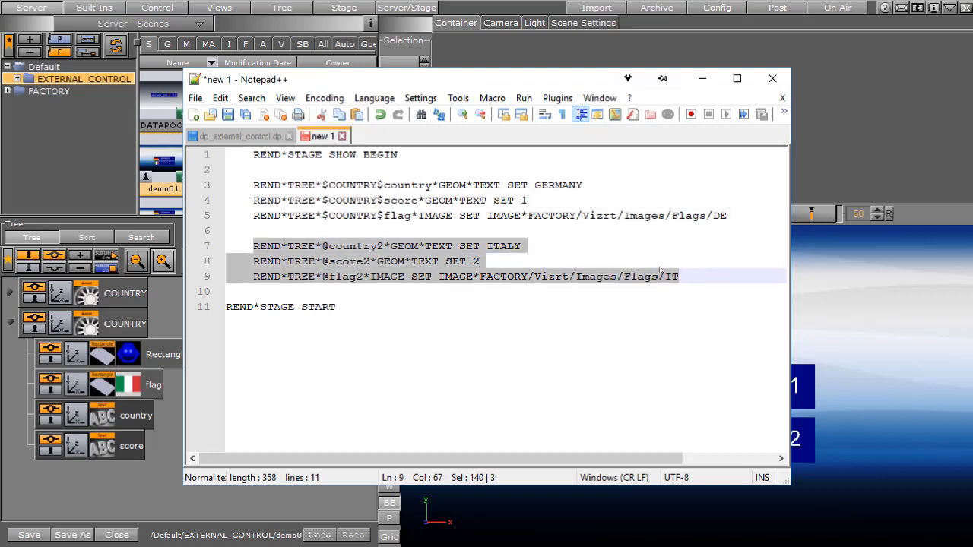
left_click(417, 260)
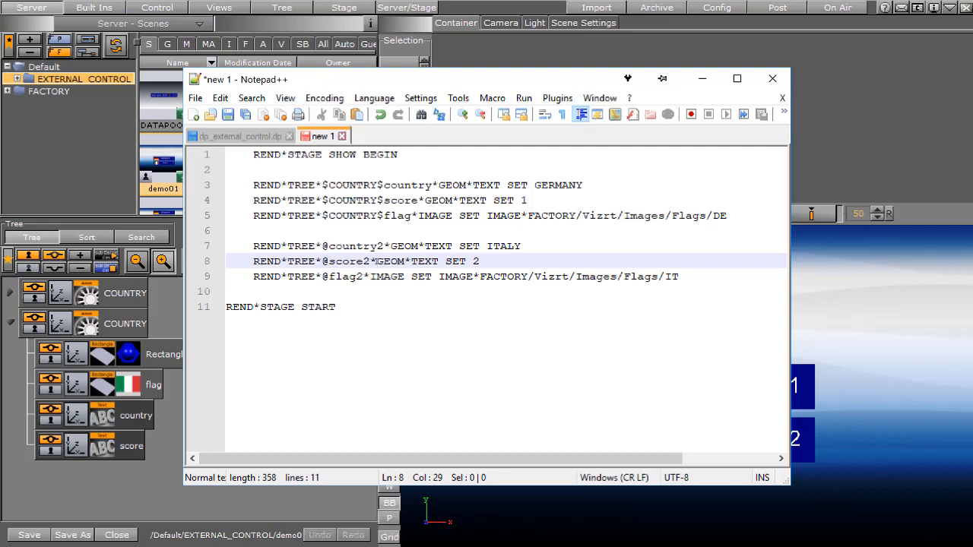
left_click_drag(377, 261, 439, 261)
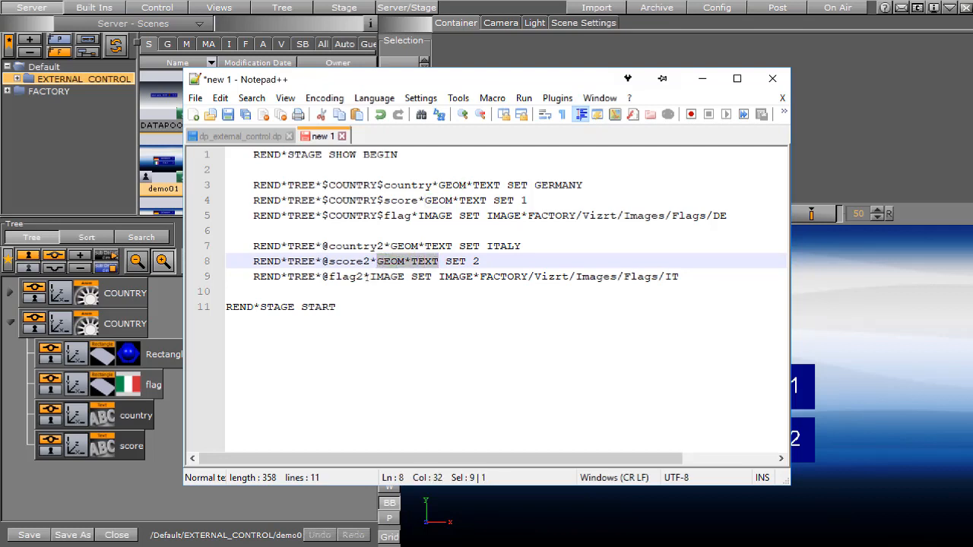
left_click_drag(364, 276, 327, 276)
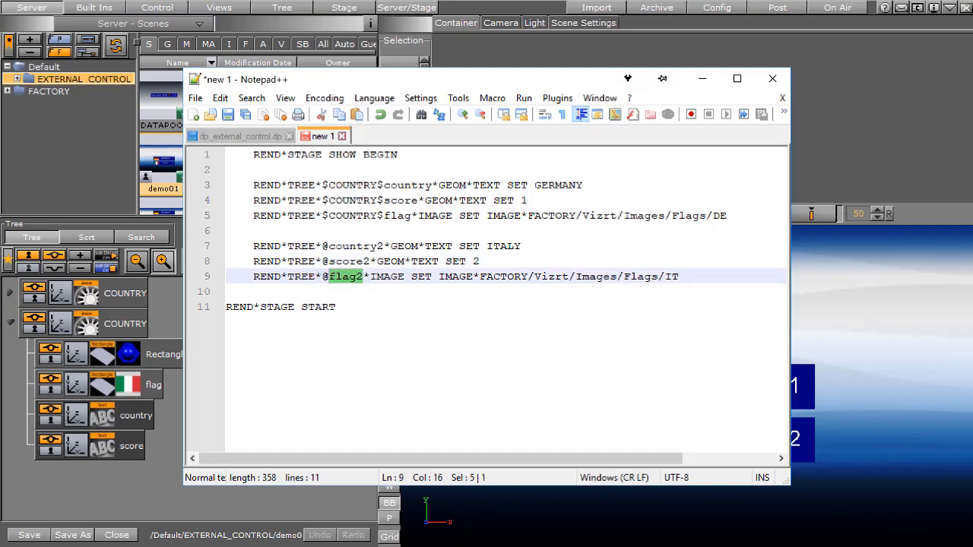
left_click(372, 276)
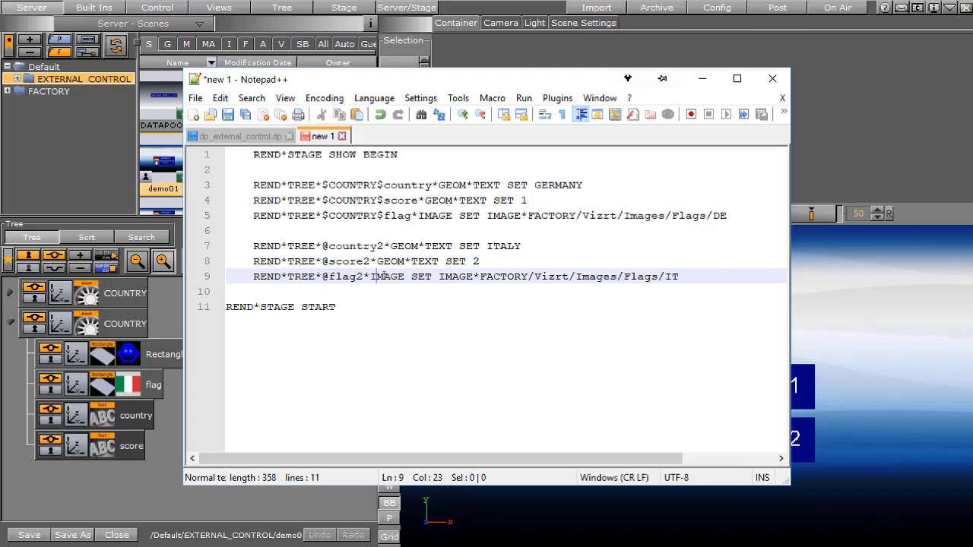
left_click_drag(376, 276, 472, 276)
left_click_drag(411, 261, 460, 263)
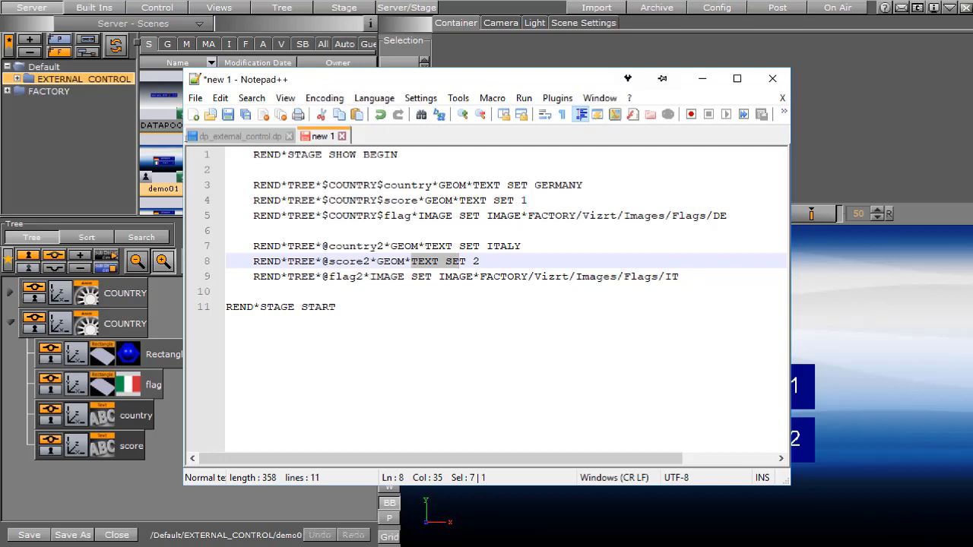
left_click_drag(370, 276, 620, 277)
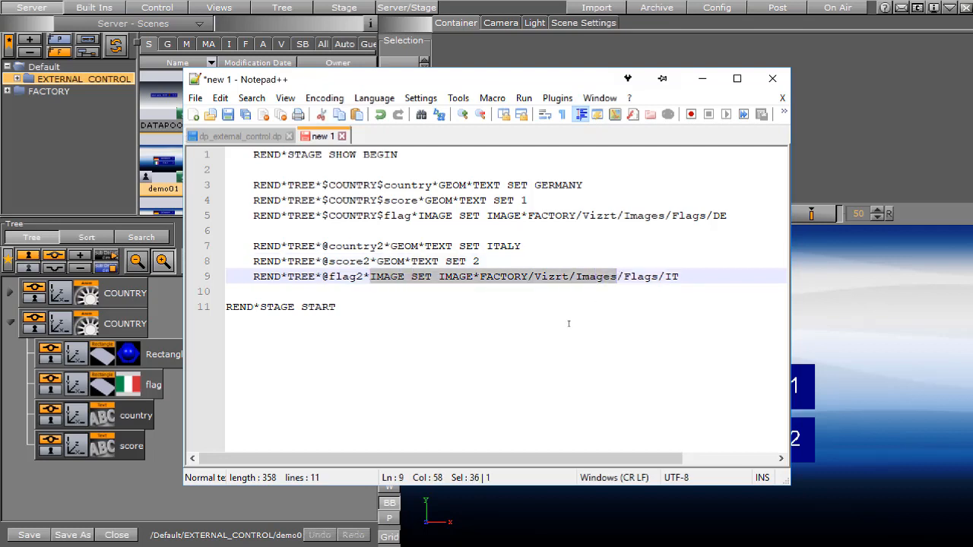
Switch to Viz Artist and add the Data folder's DataText container plugin to the GERMANY banner's country text, with field name country1
left_click(537, 60)
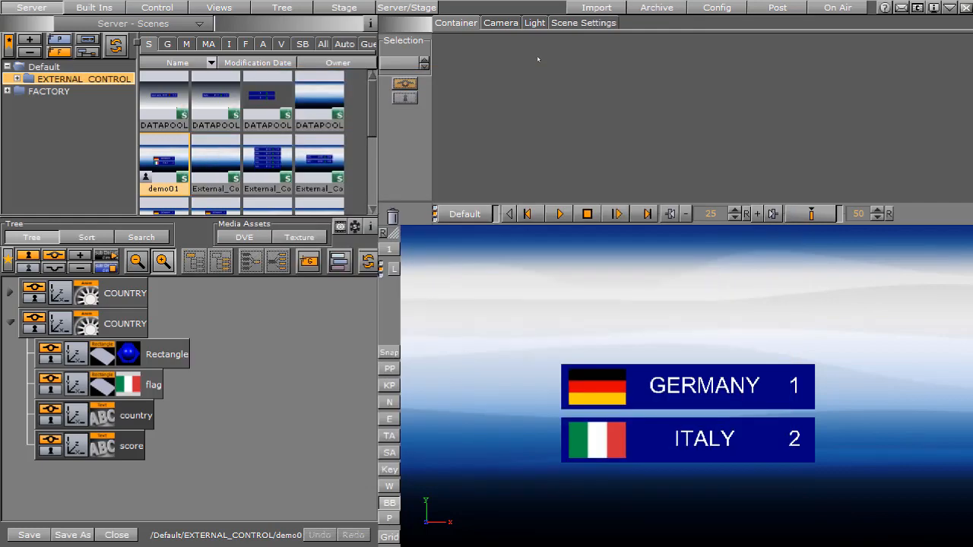
left_click(95, 7)
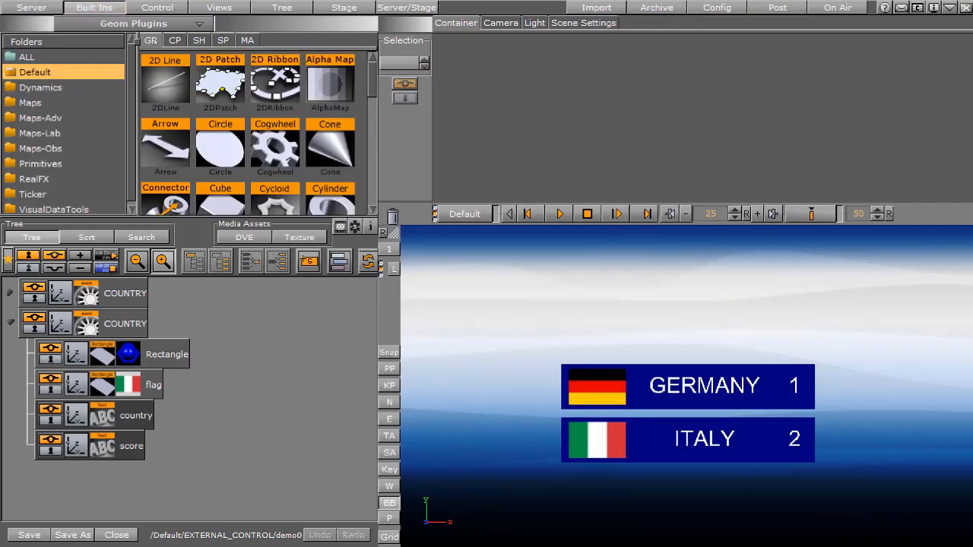
left_click(176, 40)
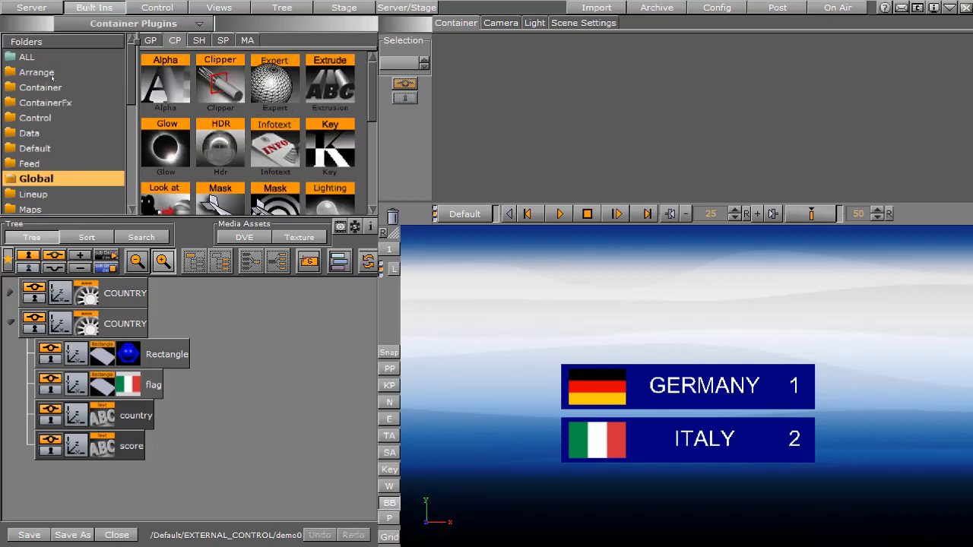
left_click(25, 135)
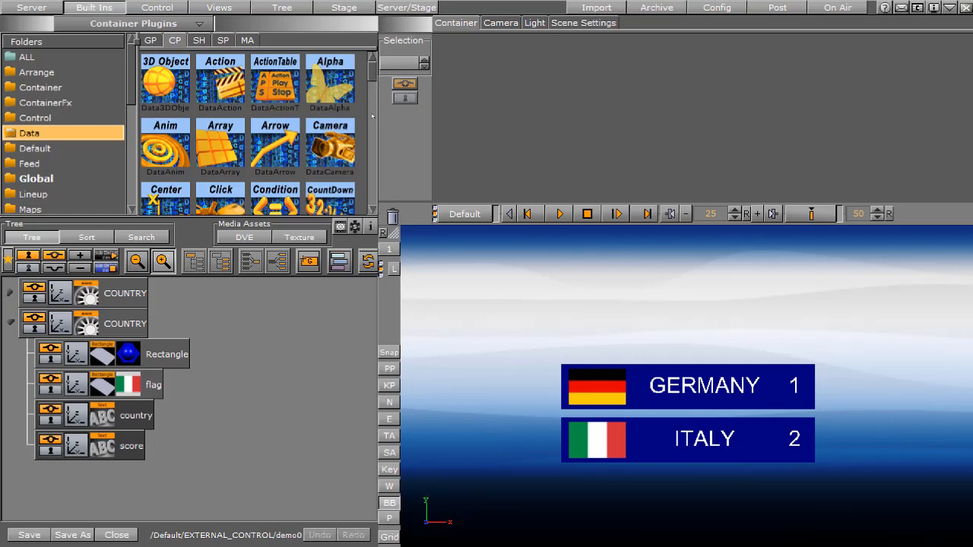
scroll(372, 148, "down", 10)
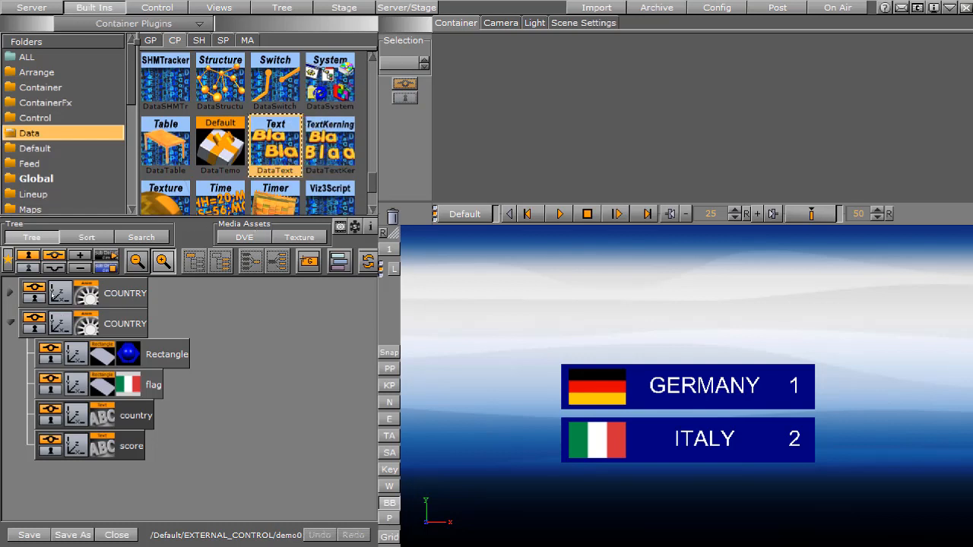
left_click(11, 293)
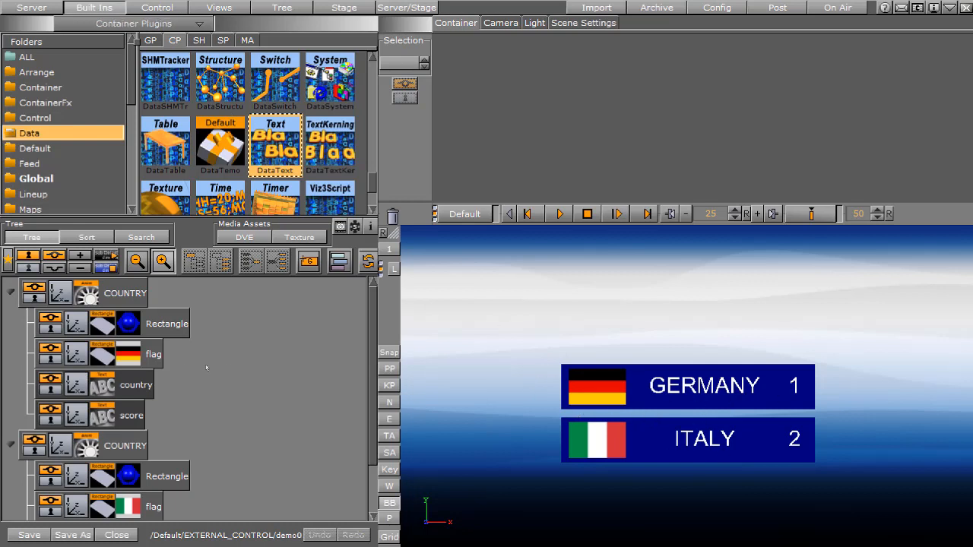
left_click(148, 385)
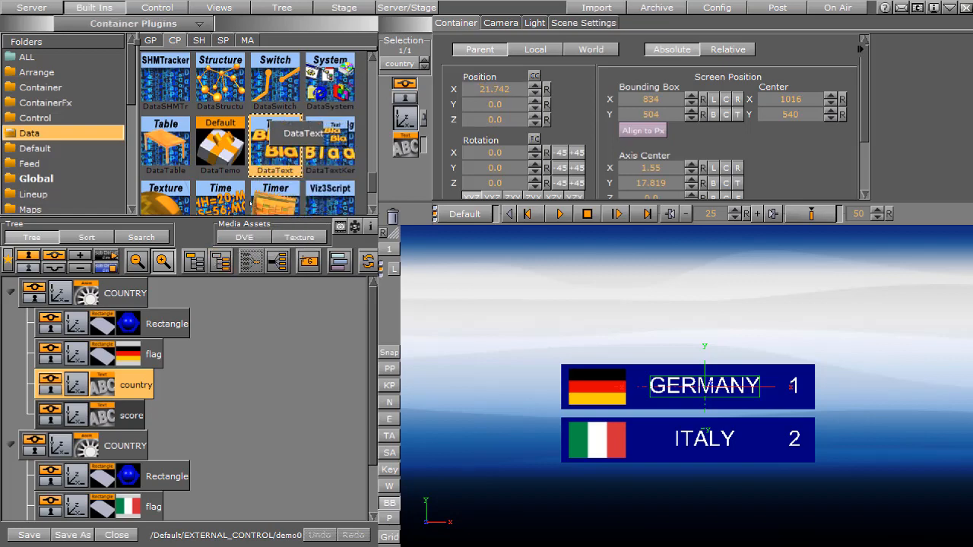
left_click_drag(274, 144, 138, 385)
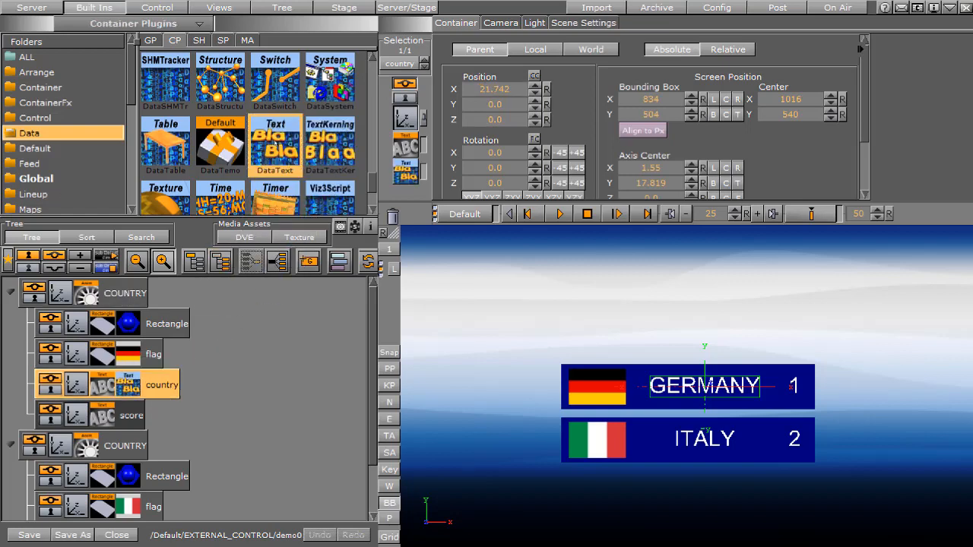
left_click(126, 388)
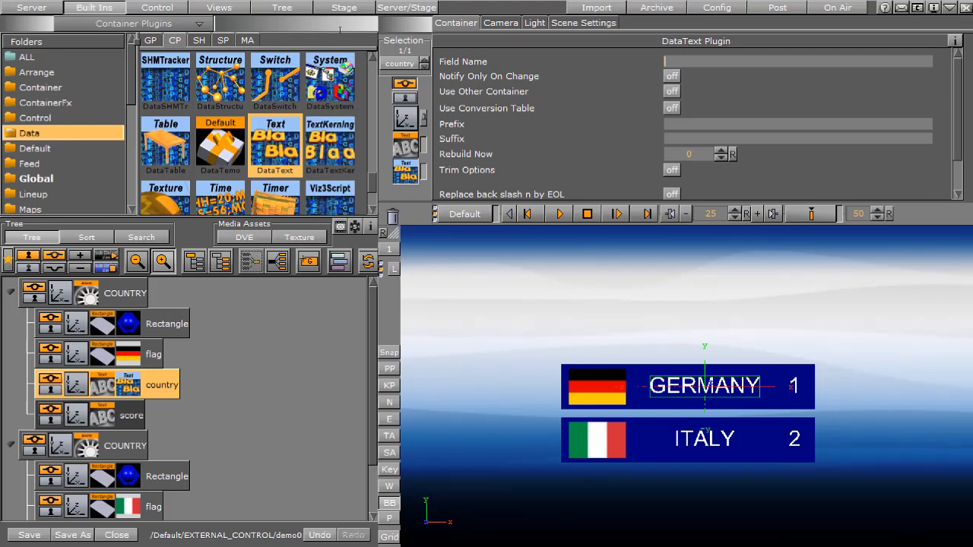
type("country1")
Add DataText to the ITALY banner's country text with field name country2, and check both country containers' field names
scroll(372, 335, "down", 2)
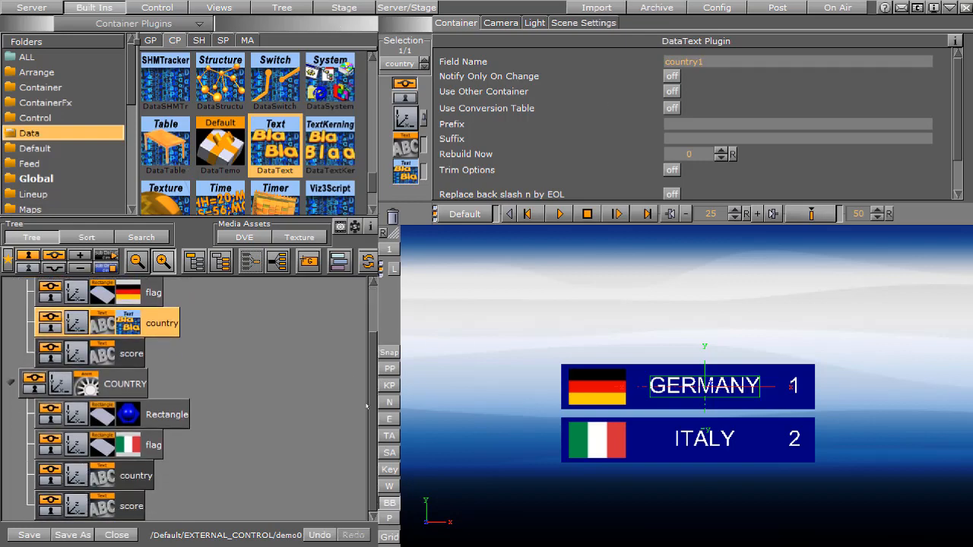
left_click_drag(275, 145, 118, 479)
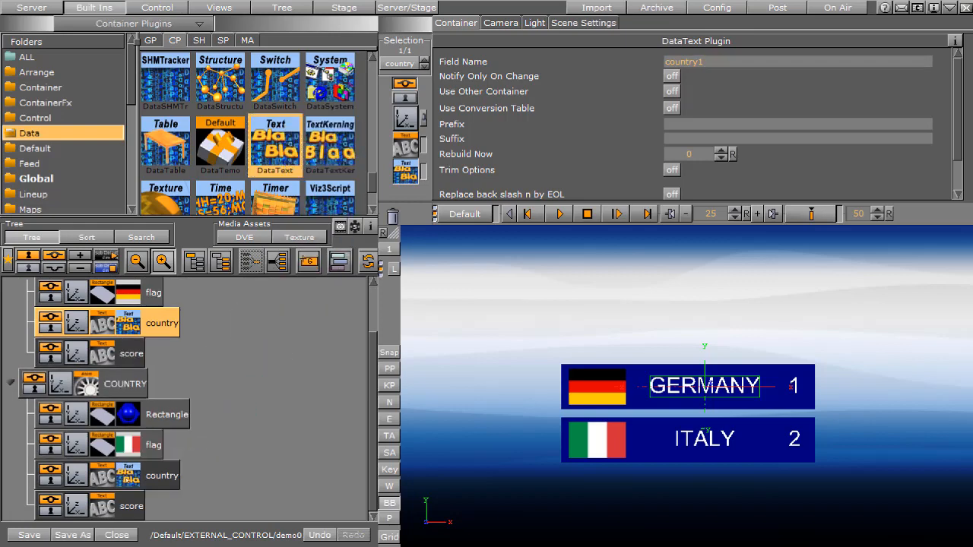
left_click(702, 63)
type("country")
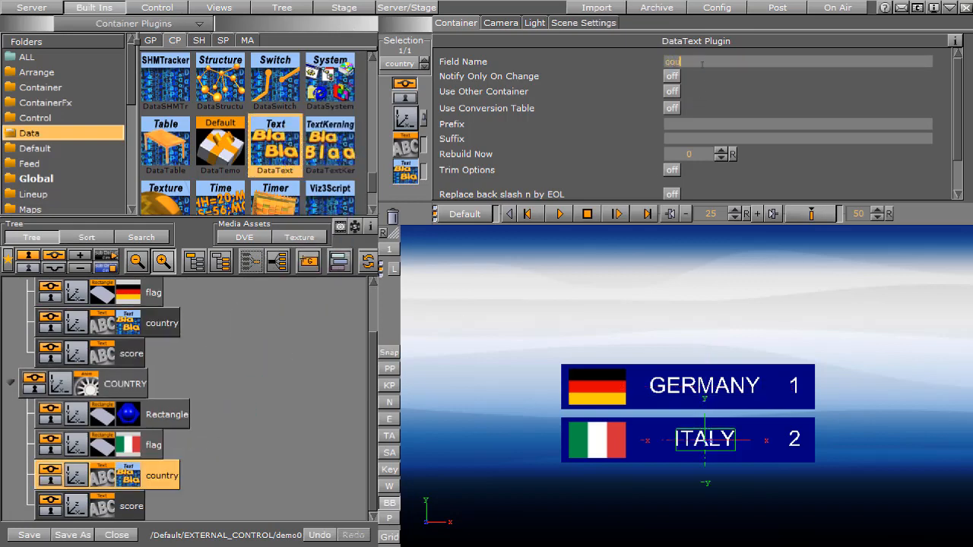
type("2")
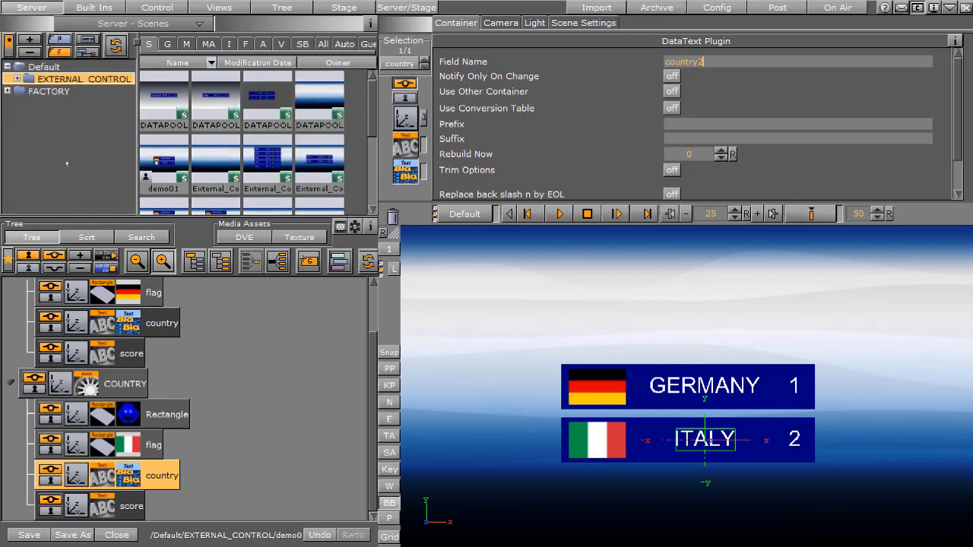
left_click(126, 333)
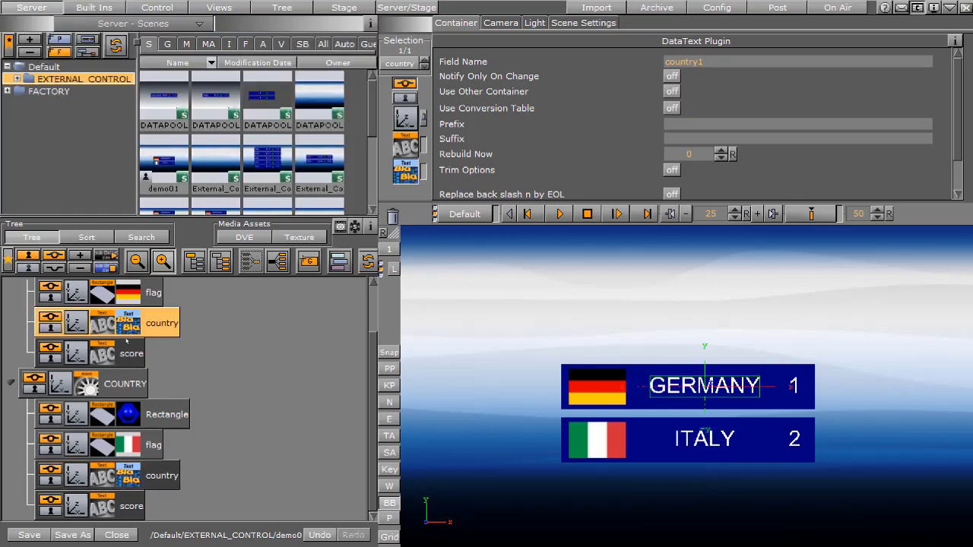
left_click(129, 477)
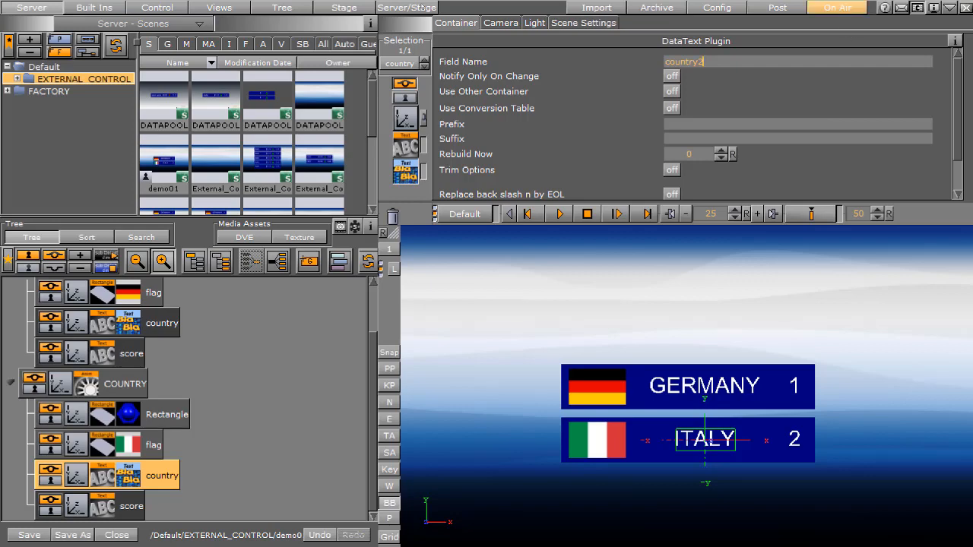
Put the scene on air and send RENDERER*FUNCTION*DataPool*Data SET country1=SINGAPORE from vizSend
left_click(841, 8)
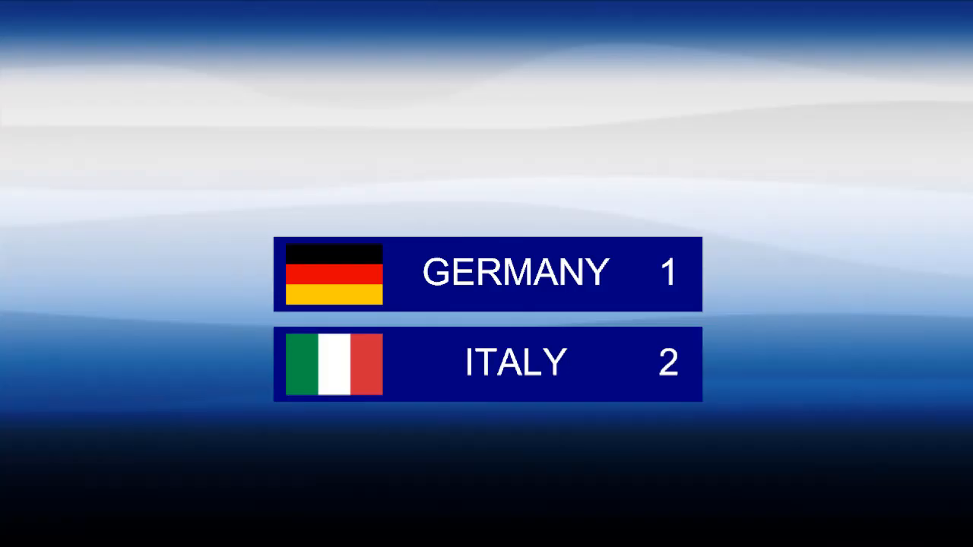
key("alt+Tab")
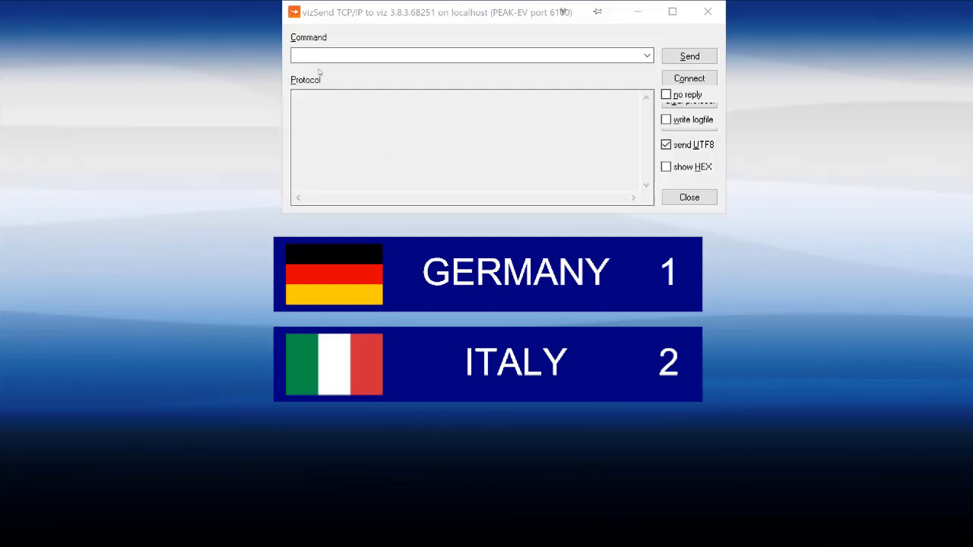
left_click(313, 56)
type("RENDERER*FUNCTION*DataPool*Data SET country1=GERMANY")
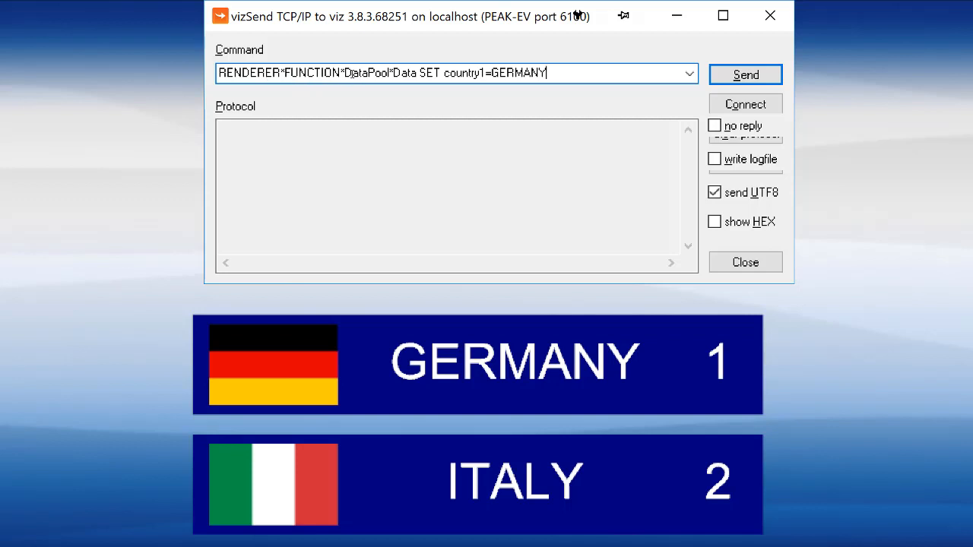
left_click(443, 72)
key("End")
left_click_drag(492, 72, 574, 70)
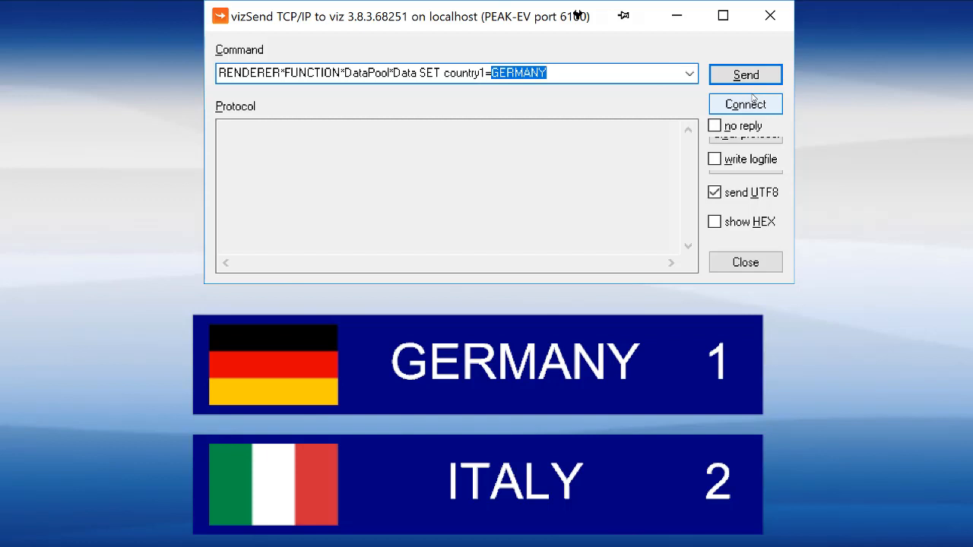
type("SINGAPORE")
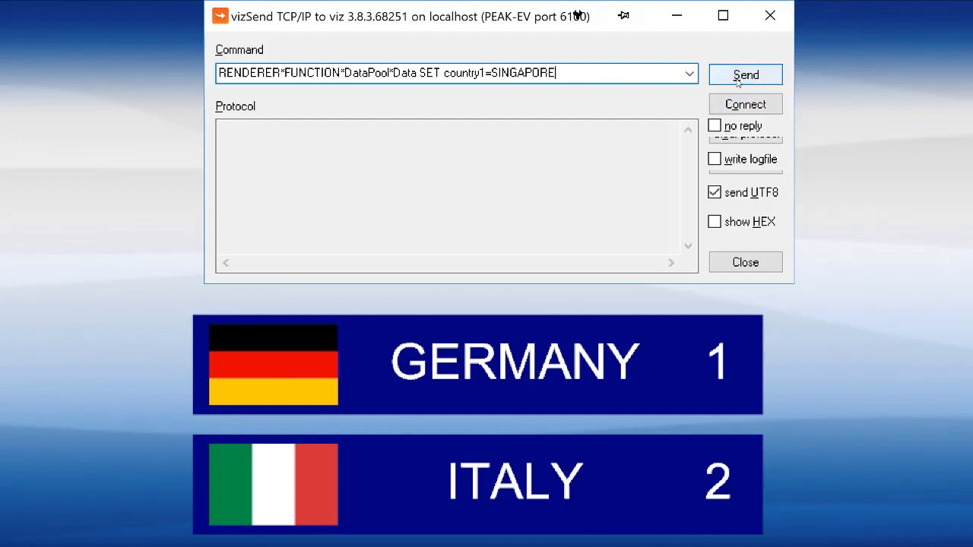
left_click(745, 74)
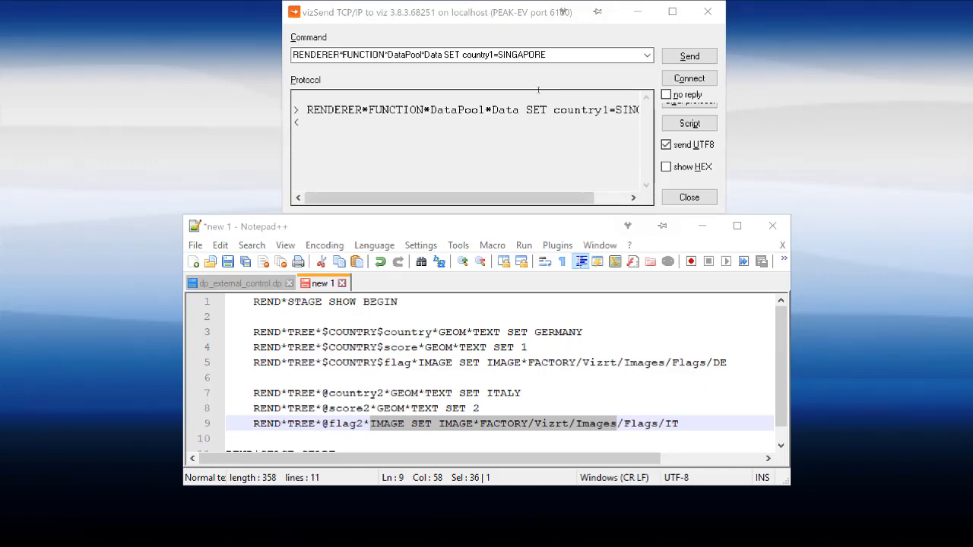
Copy the sent DataPool command into the Notepad++ script below the flag2 line and compare its country1 field with the GEOM*TEXT part
left_click_drag(551, 55, 283, 54)
key("ctrl+c")
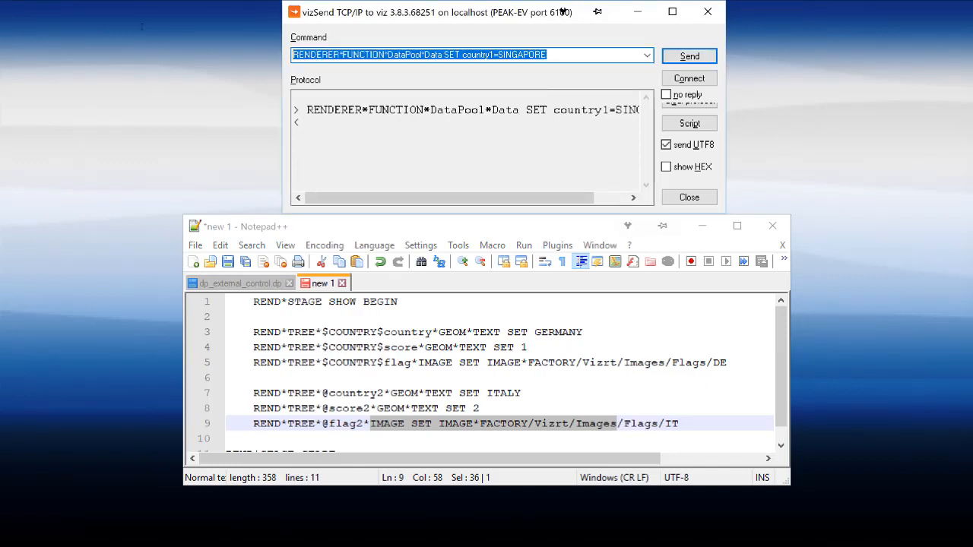
left_click(252, 437)
key("Return")
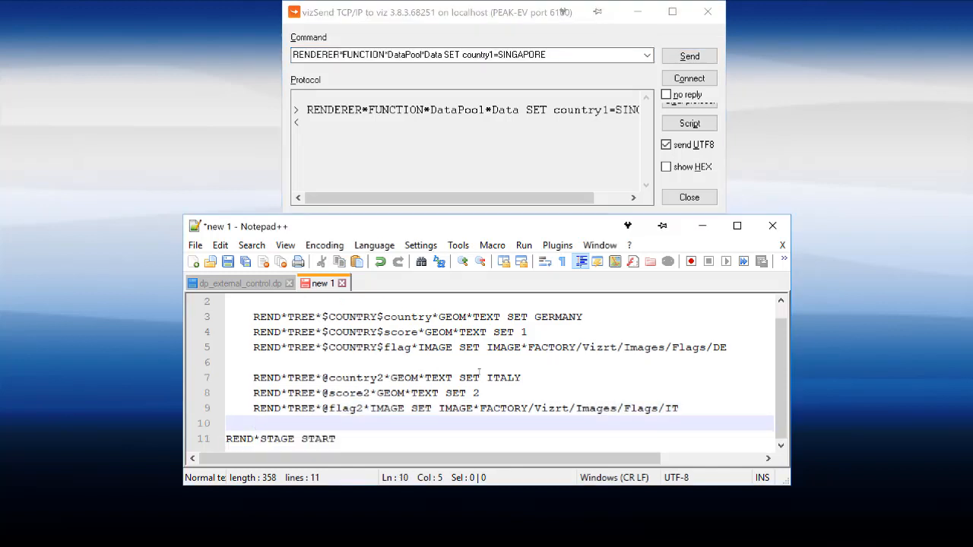
key("Return")
key("Up")
key("ctrl+v")
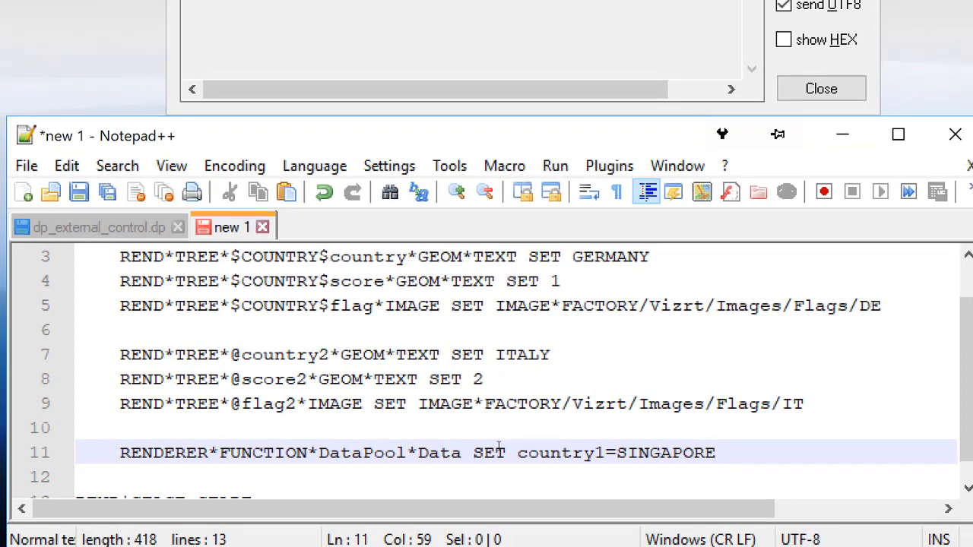
left_click_drag(517, 453, 605, 454)
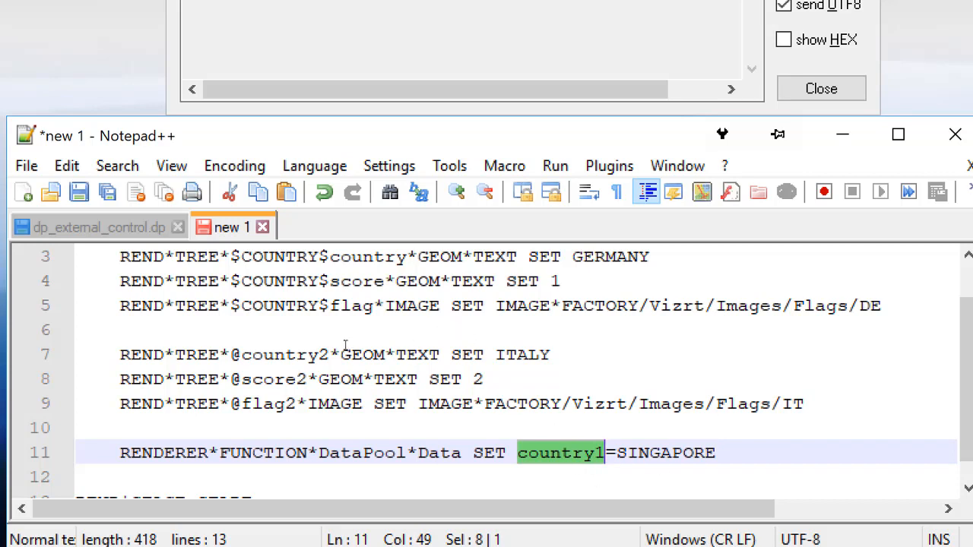
left_click_drag(342, 354, 439, 355)
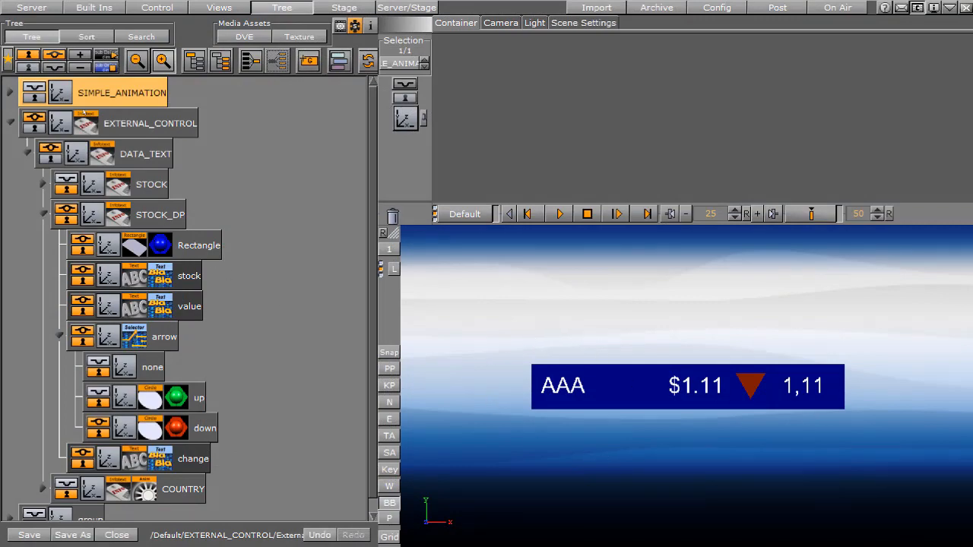
Examine the STOCK_DP group's containers: the background rectangle, stock, value, and the arrow group with its none and up children
left_click(164, 221)
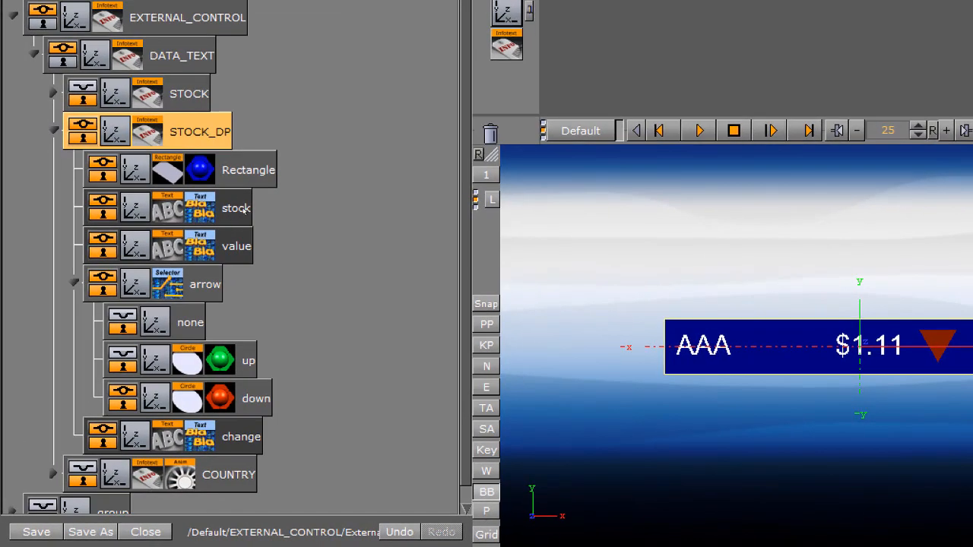
left_click(250, 174)
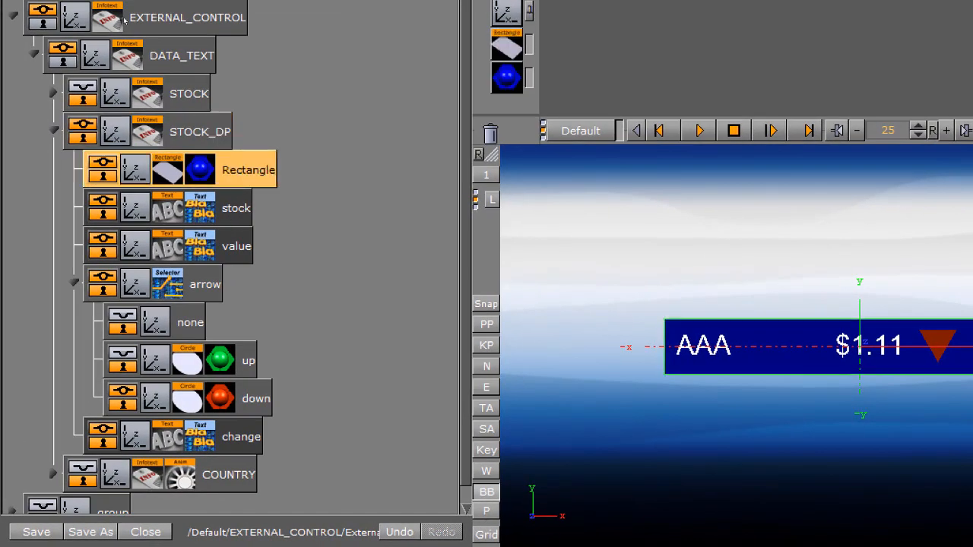
left_click(238, 207)
left_click(240, 246)
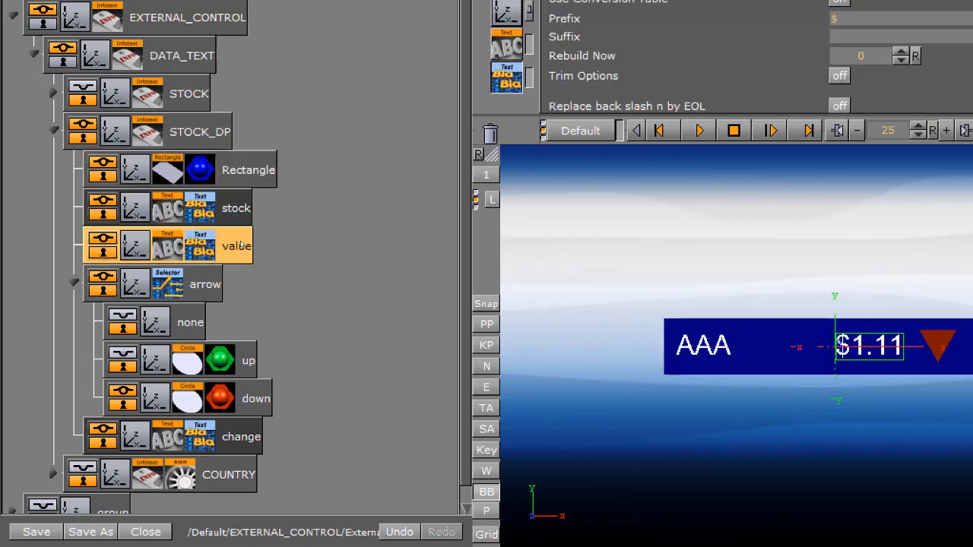
left_click(206, 289)
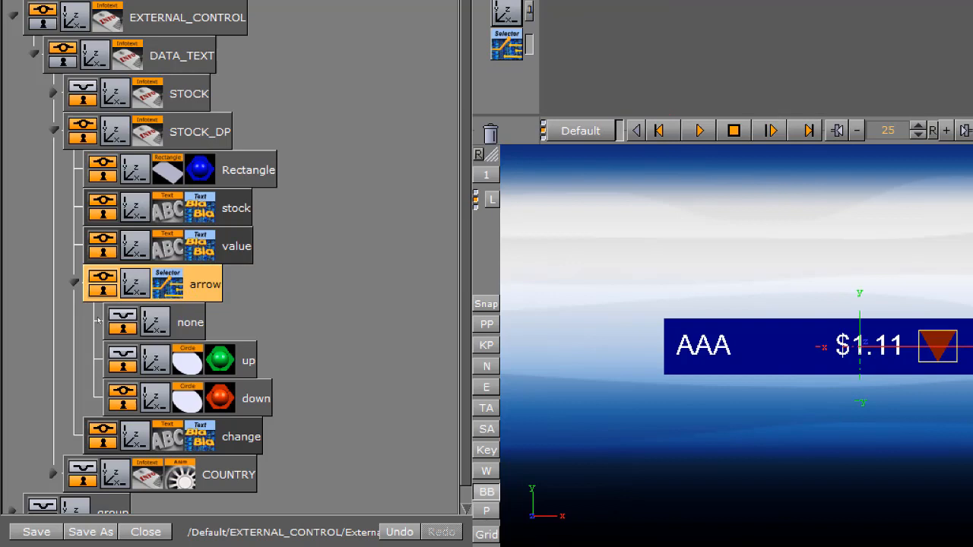
left_click(190, 323)
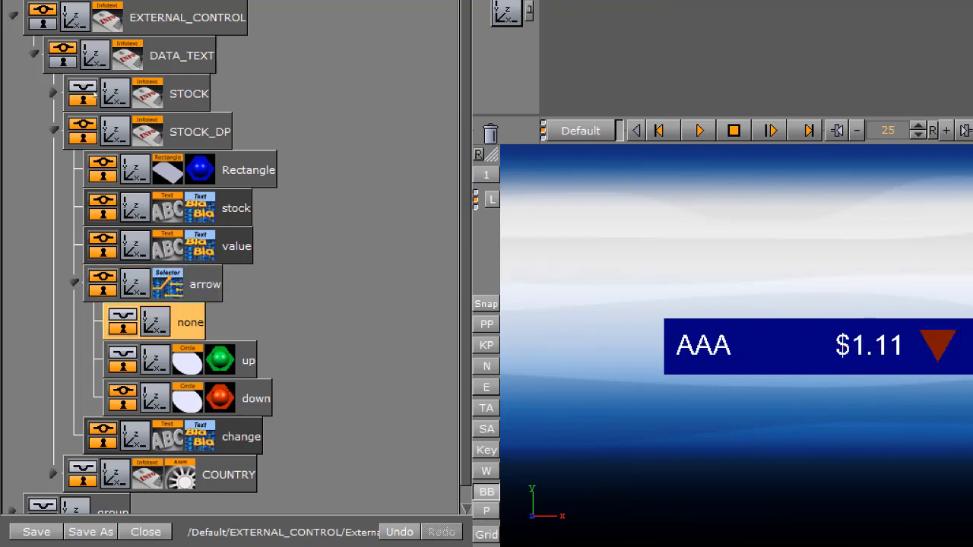
left_click(244, 368)
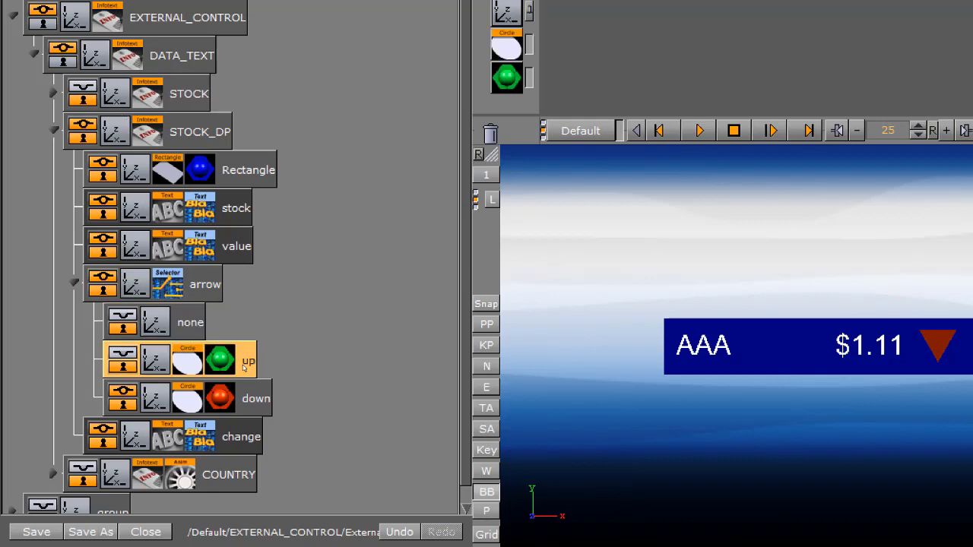
Show the green up arrow together with the red down arrow, and hide the up arrow again
left_click(123, 354)
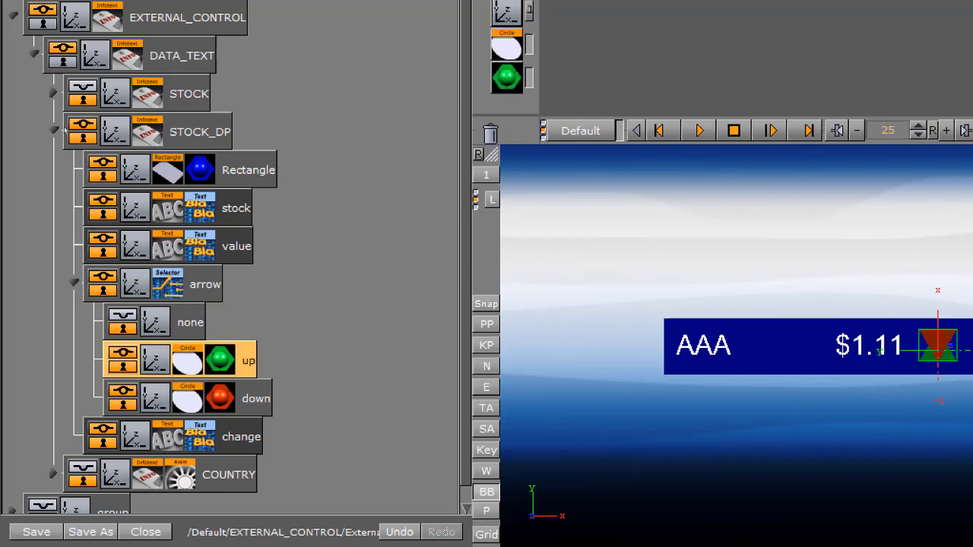
left_click(124, 393)
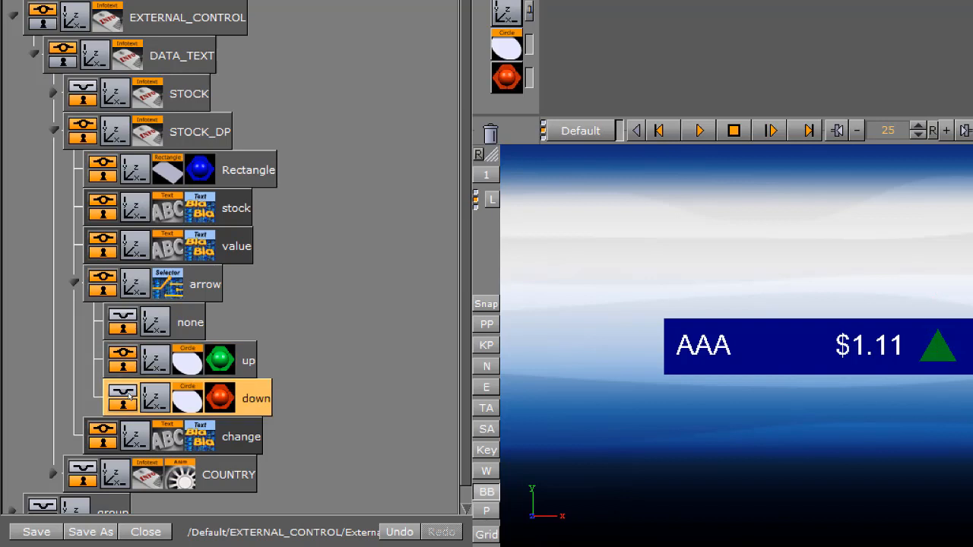
left_click(124, 355)
left_click(247, 362)
left_click(251, 399)
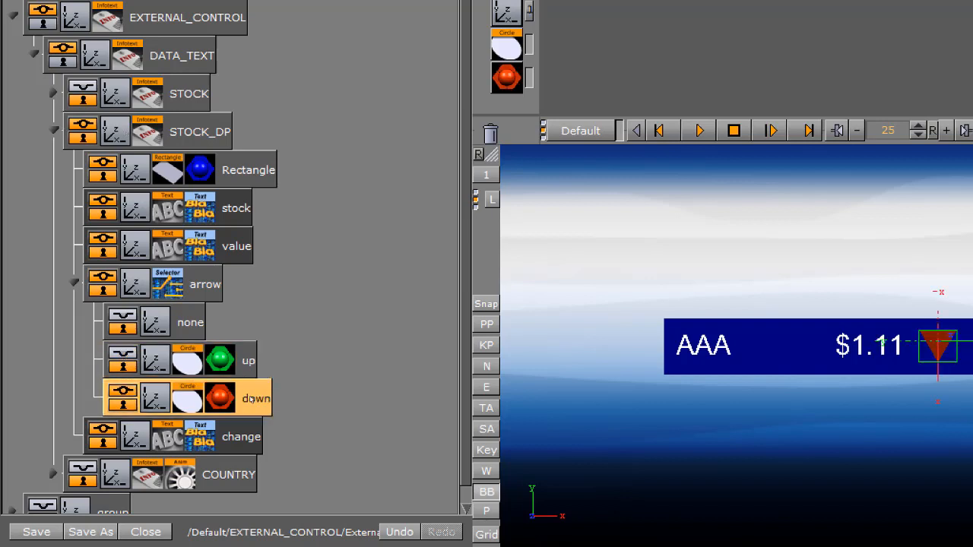
Inspect the DataText settings of the change, stock and value containers and the DataSelector field name of the arrow group
left_click(241, 439)
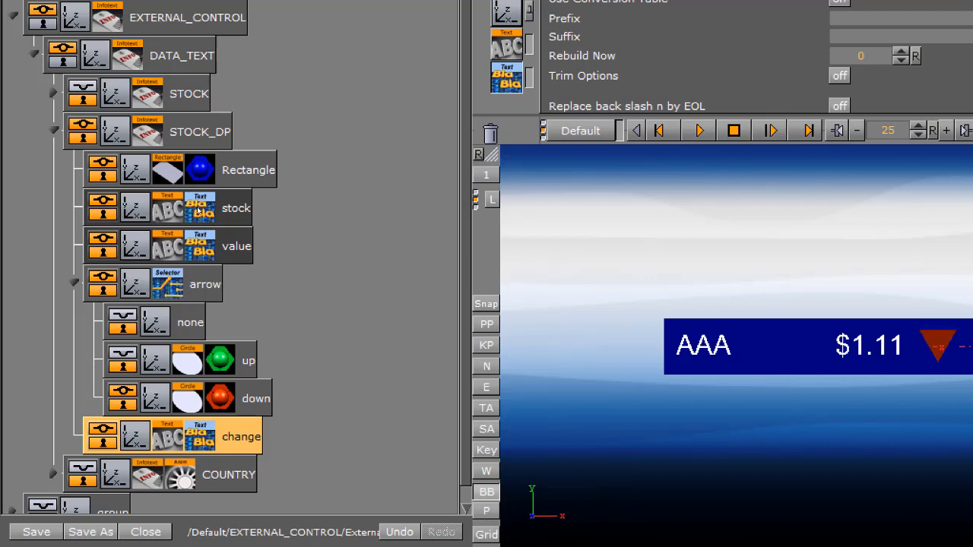
left_click(200, 219)
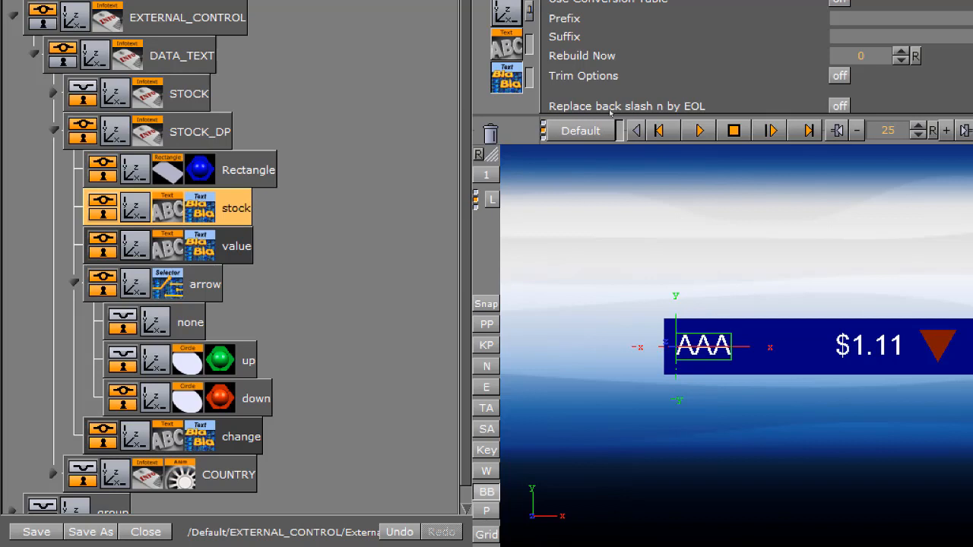
left_click(199, 255)
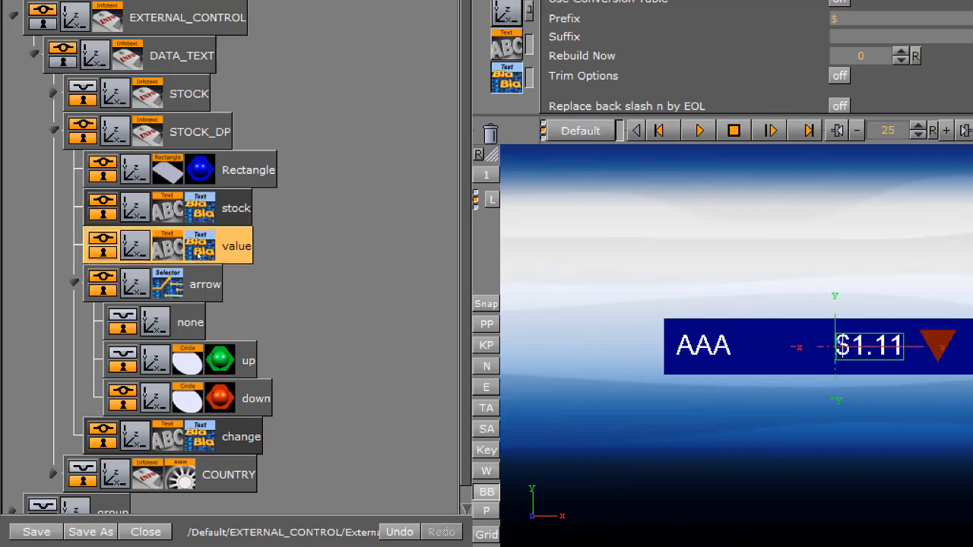
left_click(204, 434)
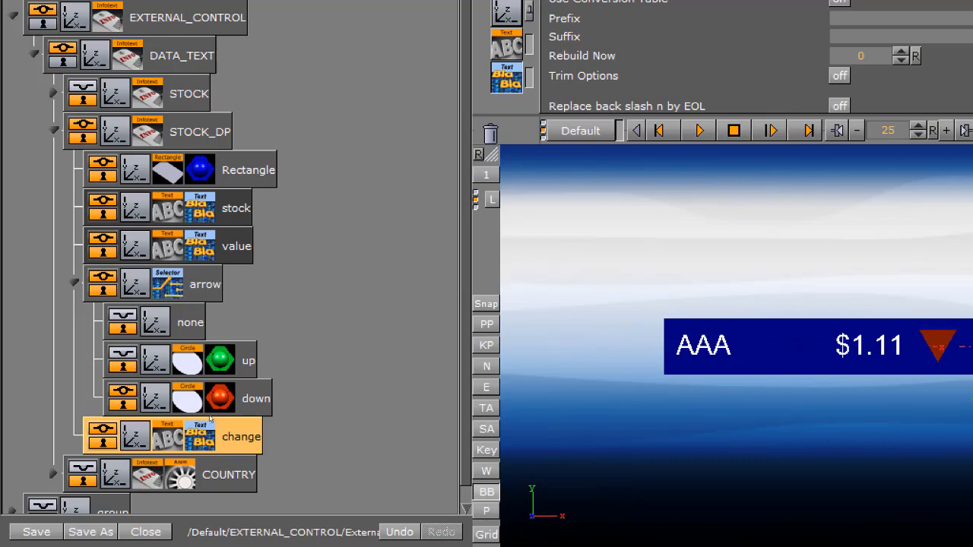
left_click(167, 296)
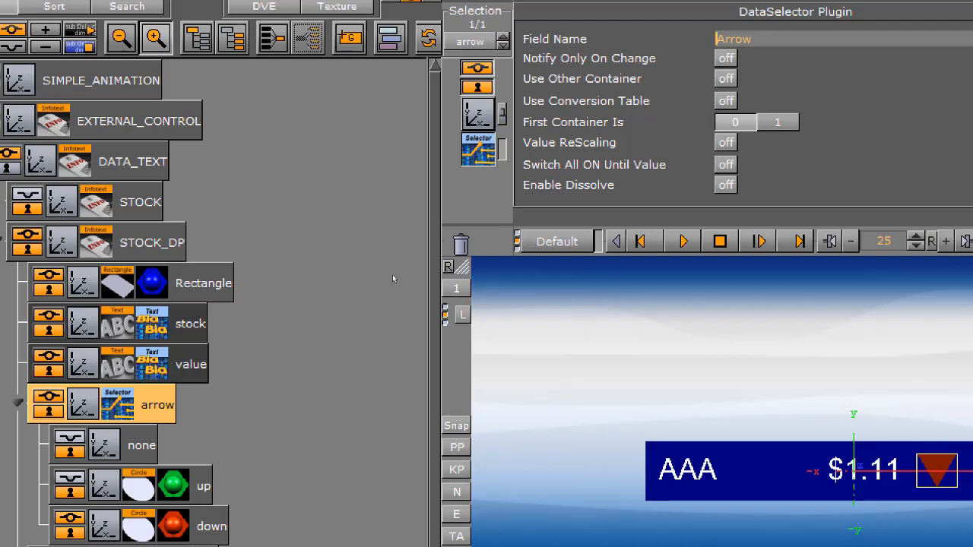
Hide the down arrow, leaving the arrow group's none, up and down containers all switched off
left_click(76, 443)
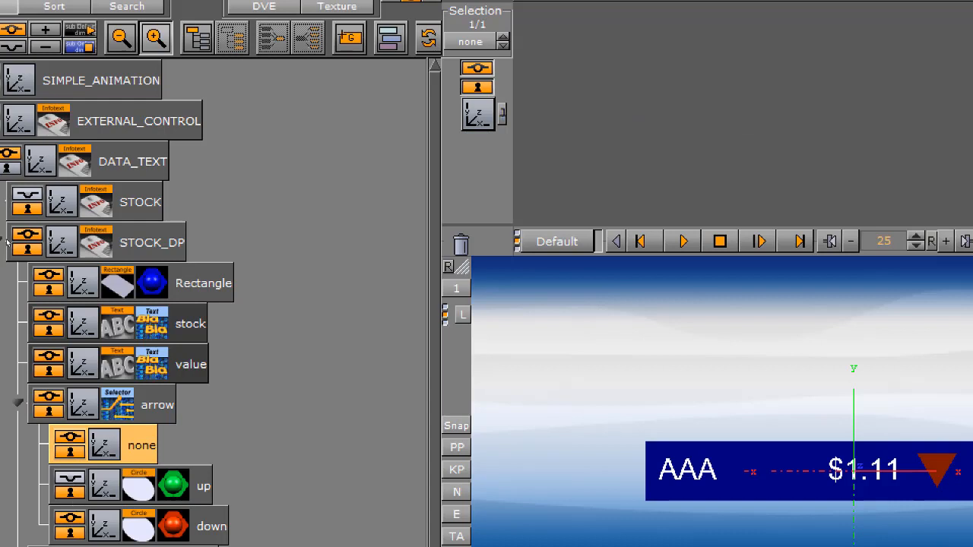
left_click(72, 523)
left_click(76, 486)
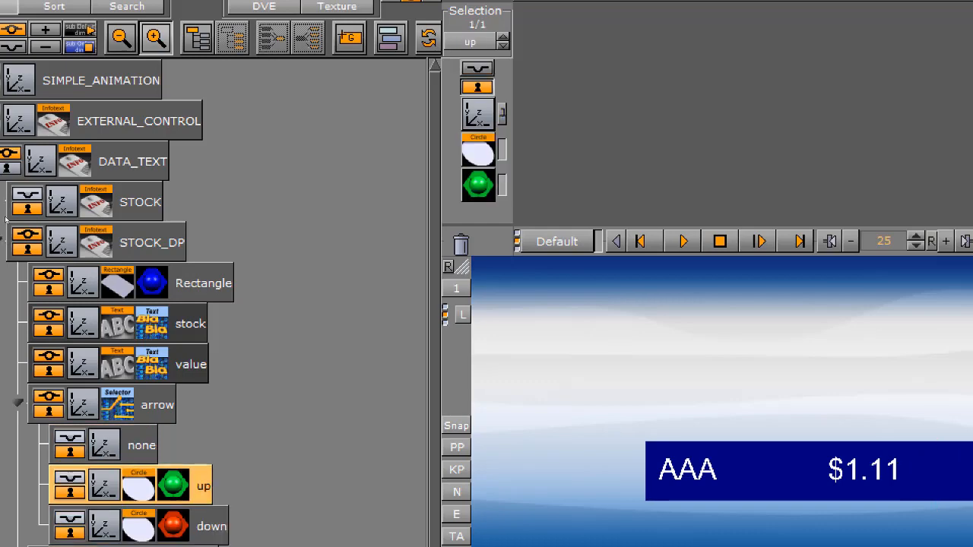
left_click(563, 241)
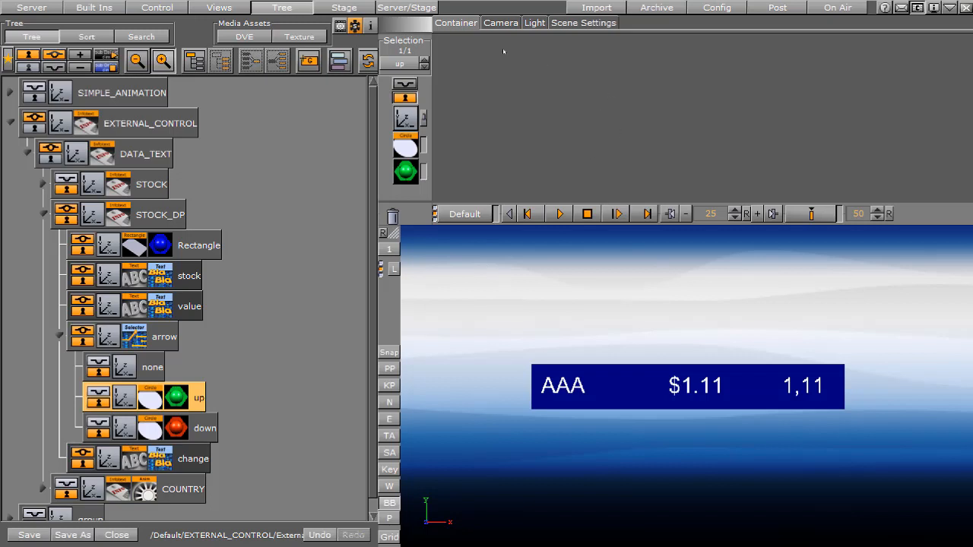
Delete the countries array data from the scene's DataPool plugin and look through the plugin's other options
left_click(583, 23)
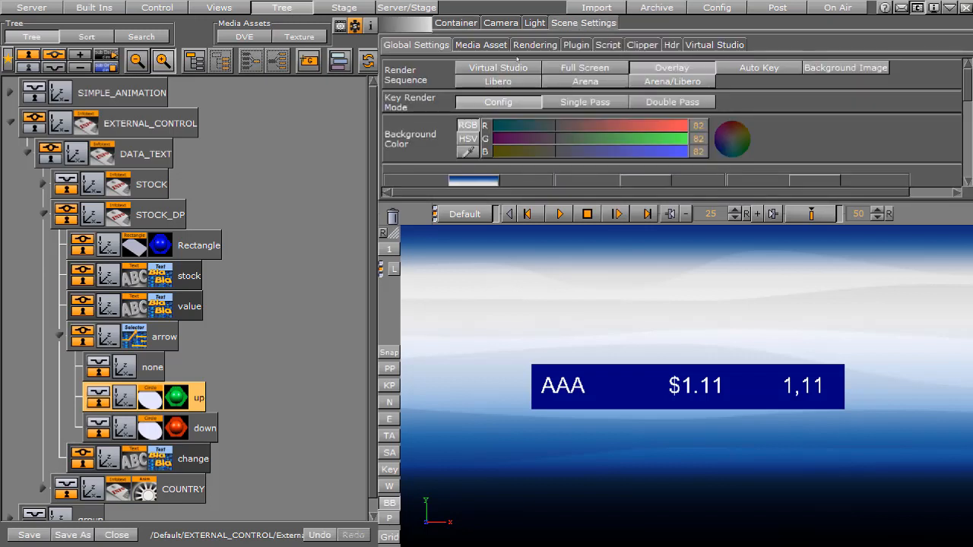
left_click(576, 44)
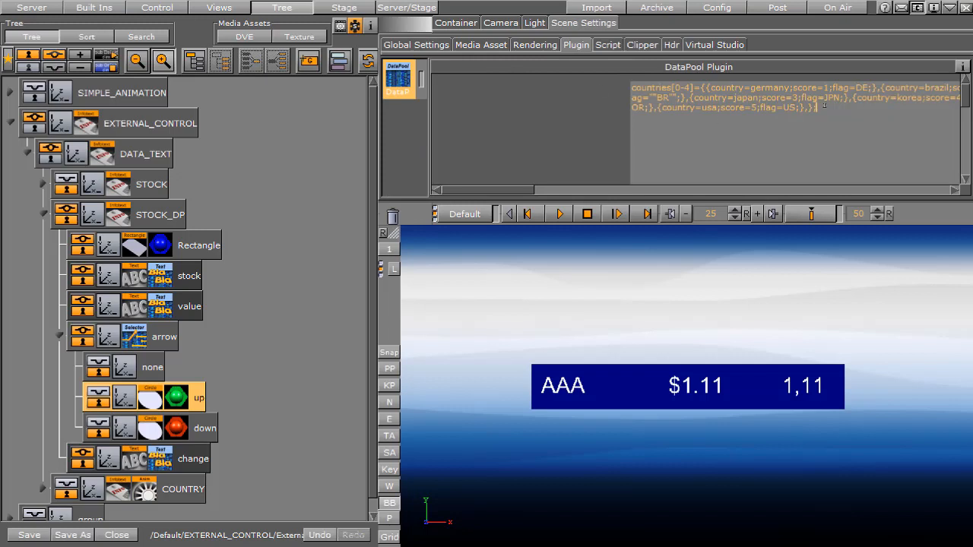
key("ctrl+a")
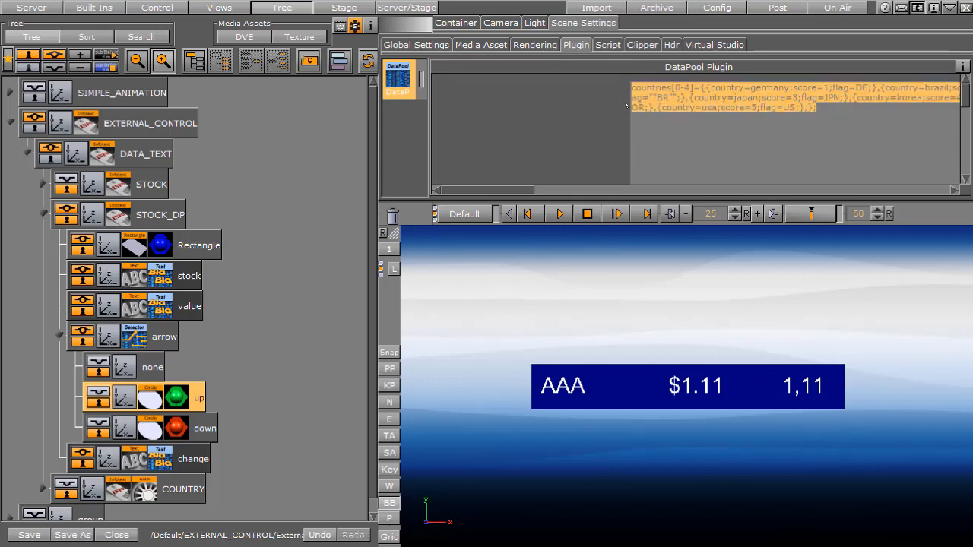
key("Delete")
scroll(965, 107, "down", 8)
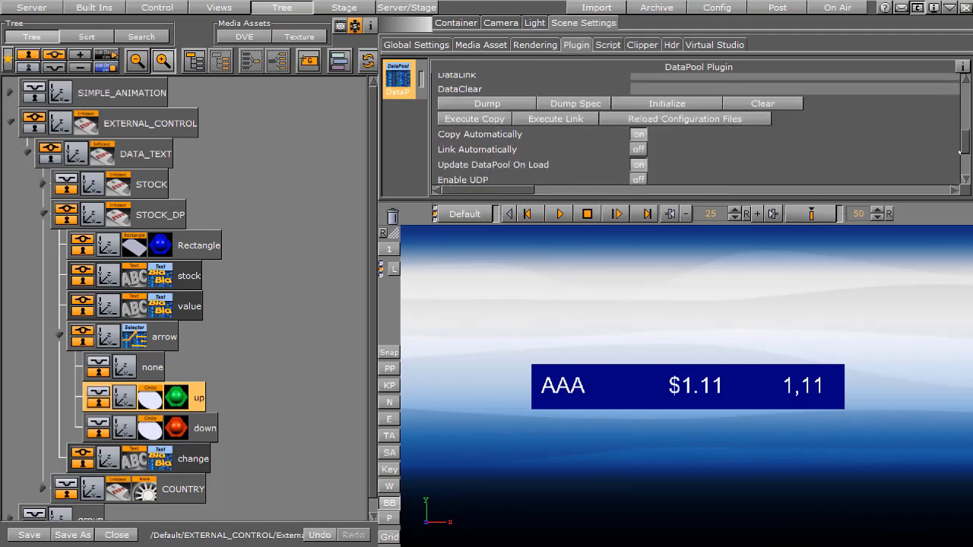
left_click_drag(965, 108, 964, 89)
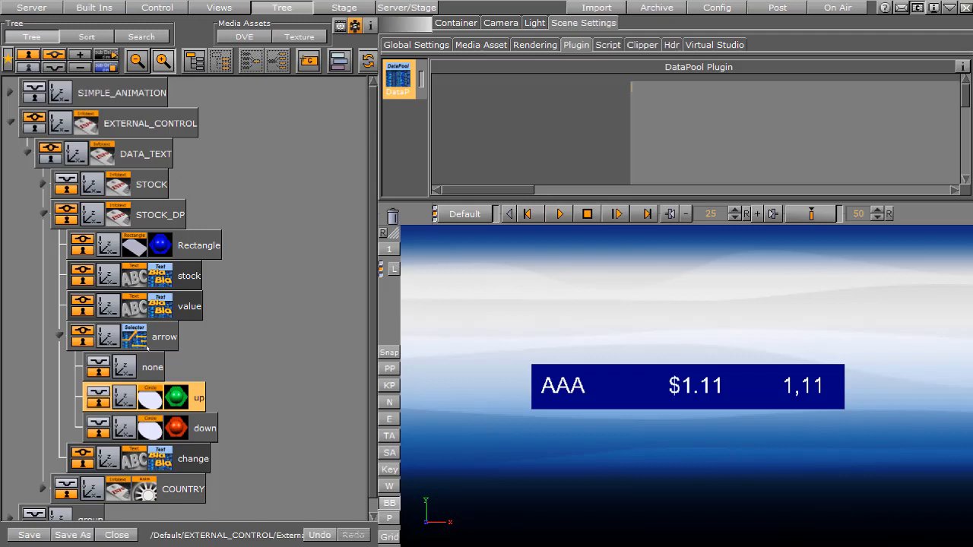
Check the arrow group's DataSelector field name and enter Arrow=1 in the scene's DataPool data
left_click(137, 342)
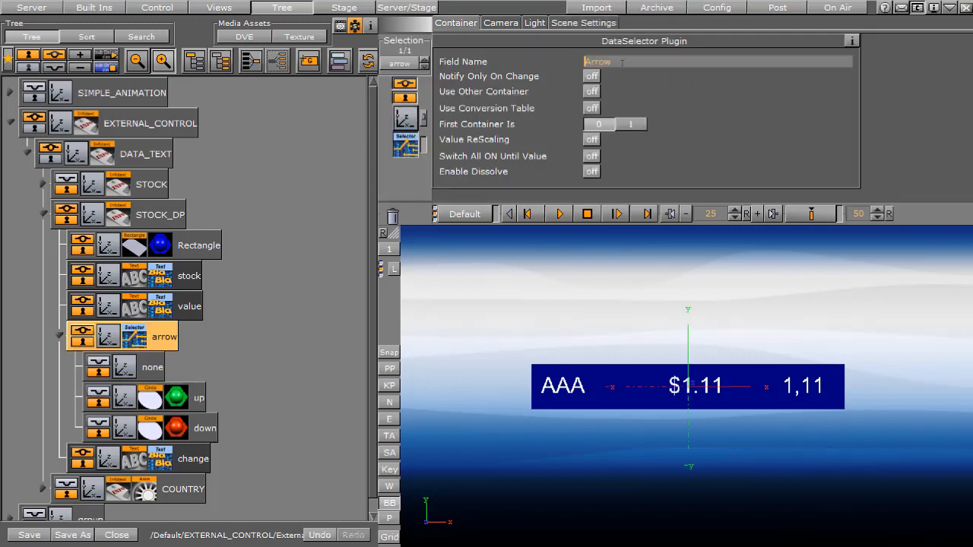
left_click(579, 24)
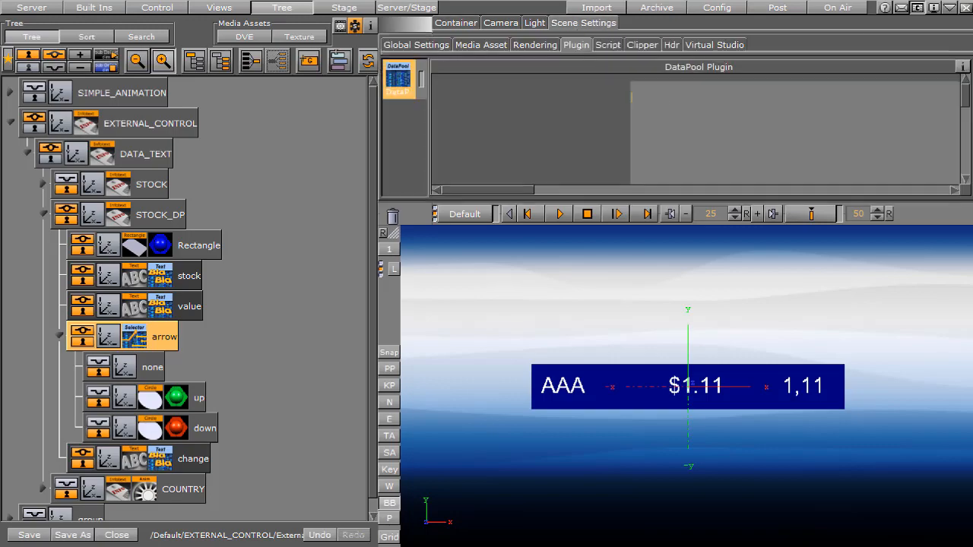
type("aRROW=")
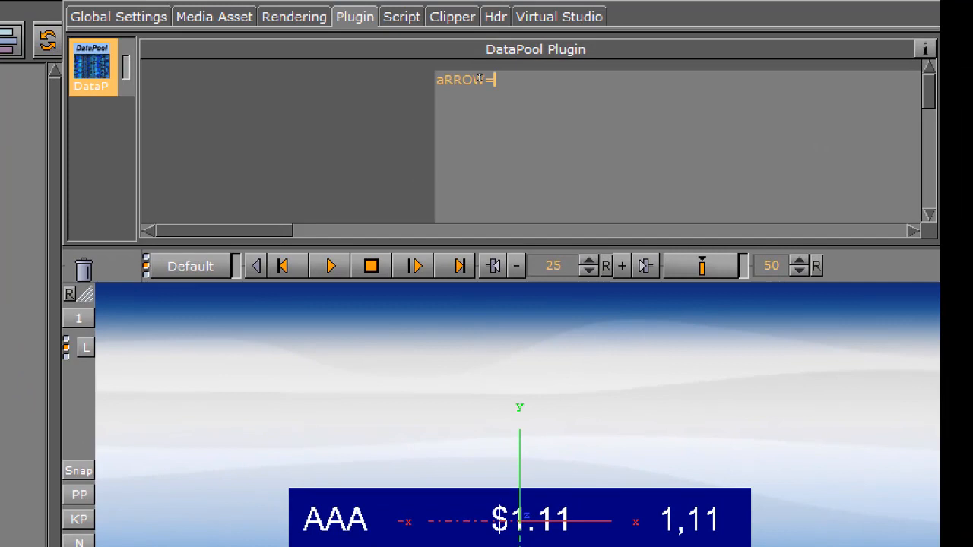
key("BackSpace")
key("BackSpace")
key("BackSpace")
key("BackSpace")
key("BackSpace")
key("BackSpace")
type("Arrow")
type("=")
type("0")
key("BackSpace")
type("1")
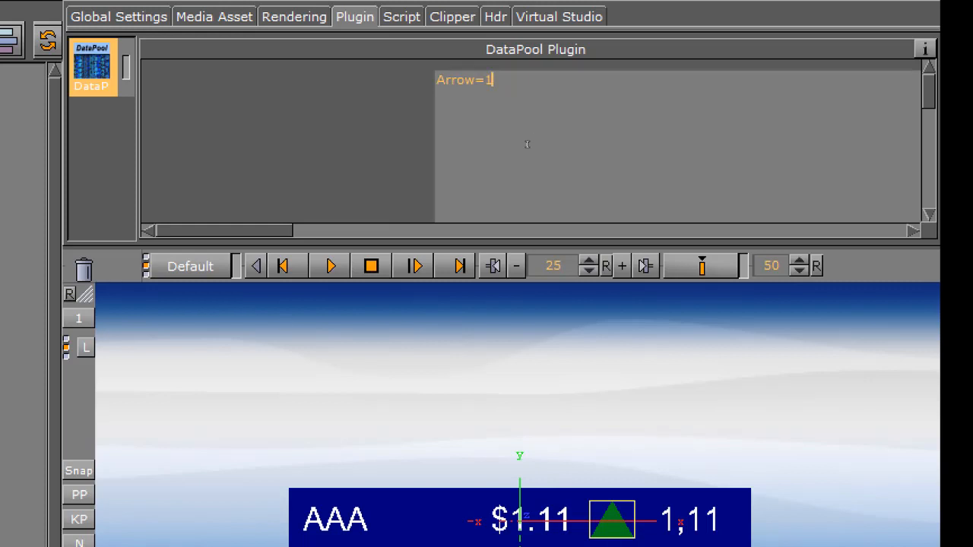
Set the DataPool entry to Arrow=2 and check the arrow group's up and down containers
key("BackSpace")
type("2")
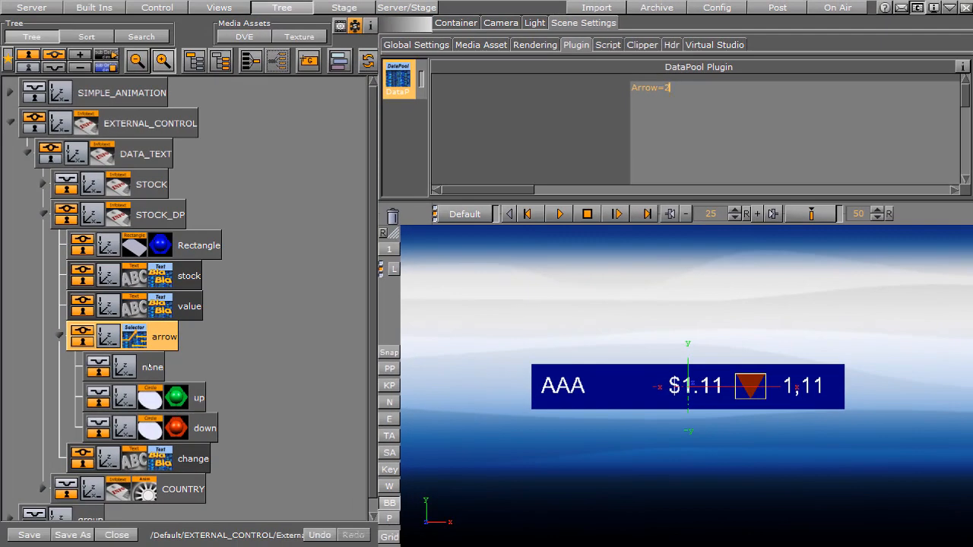
left_click(134, 338)
left_click(196, 397)
left_click(202, 428)
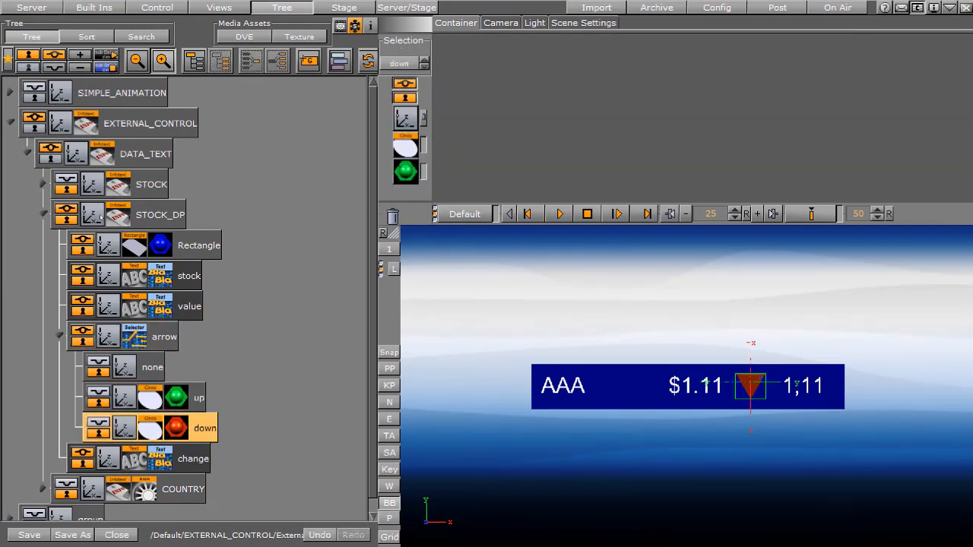
Test the DataPool entry with Arrow=1 and Arrow=0, and remove the value so only Arrow= is left
left_click(580, 23)
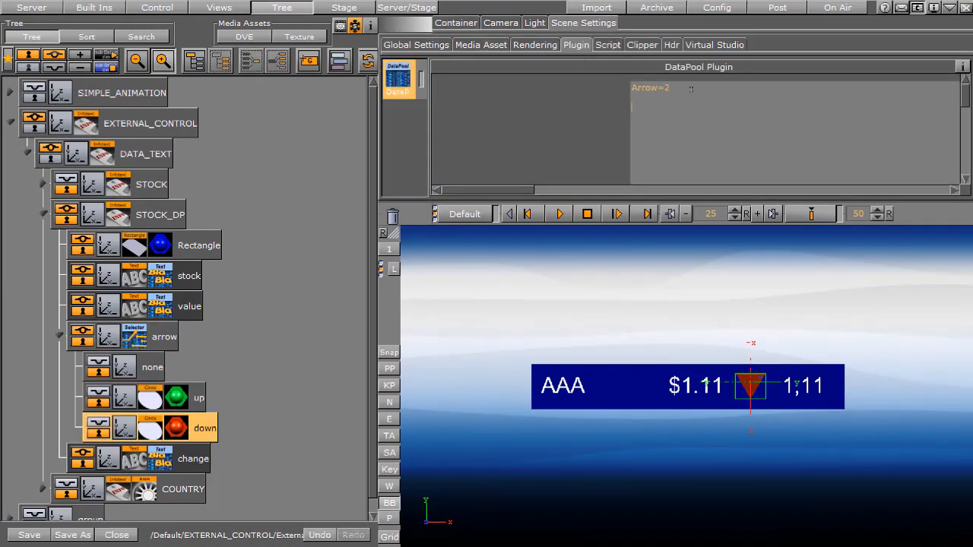
left_click(691, 94)
key("BackSpace")
type("1")
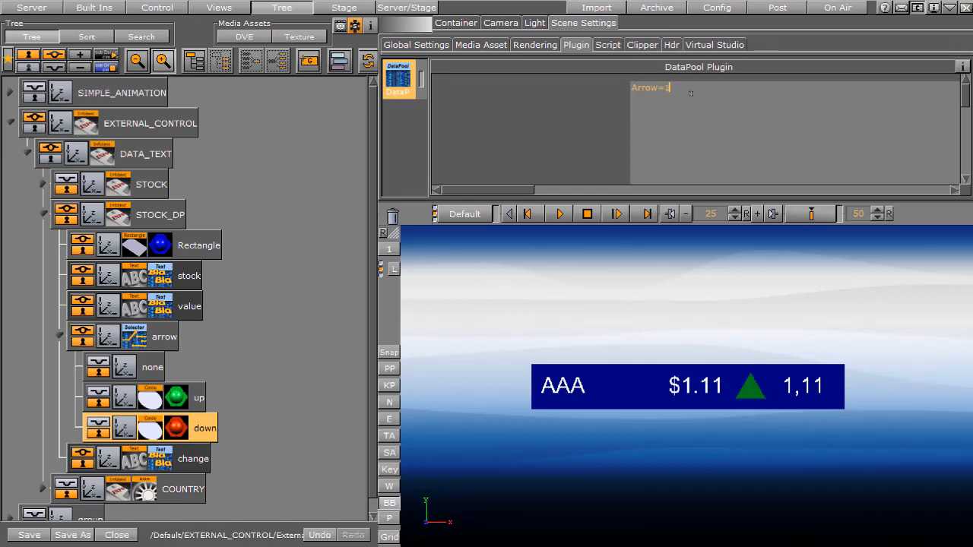
key("BackSpace")
type("0")
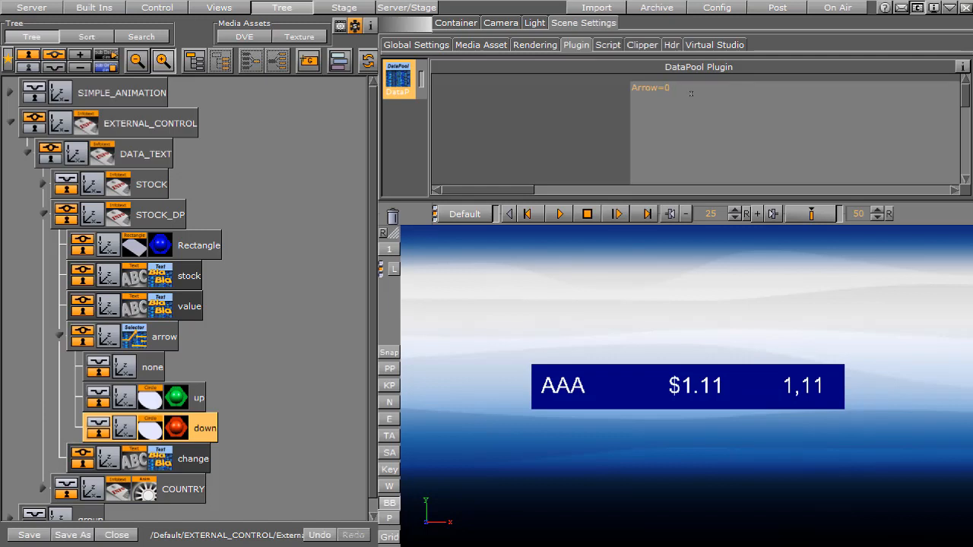
key("BackSpace")
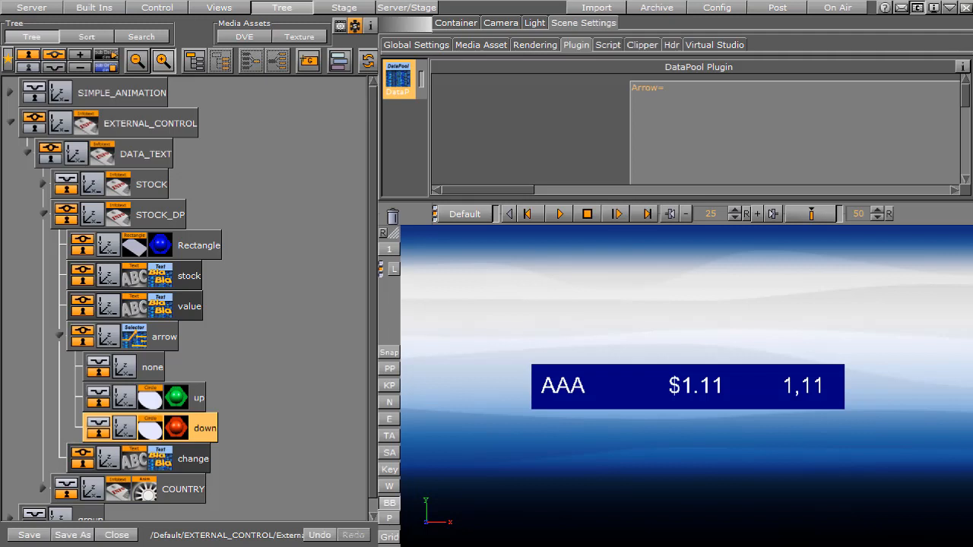
Switch to vizsend-stock.txt in Notepad++, review its Name=GOOGLE command, and move and narrow the window to uncover the stock banner
key("alt+Tab")
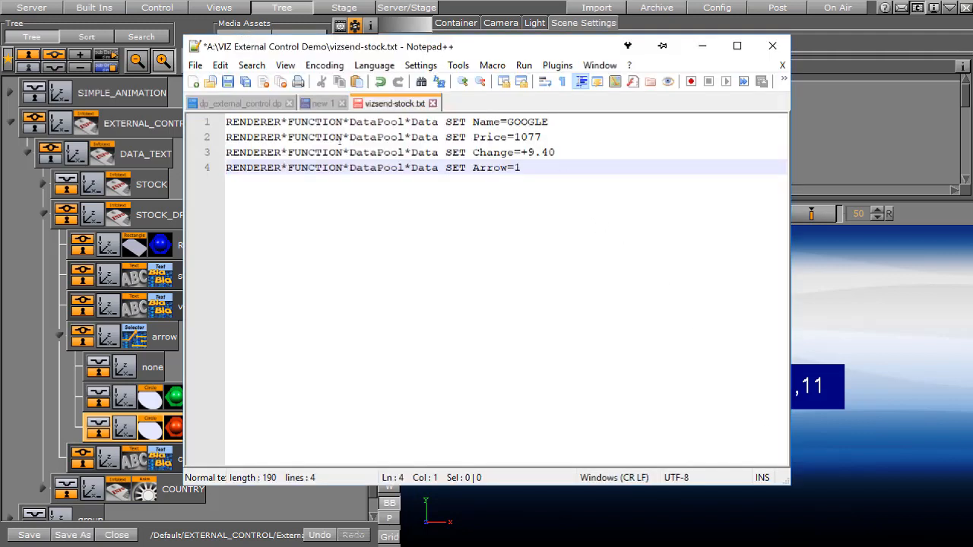
left_click_drag(225, 122, 565, 118)
left_click(564, 121)
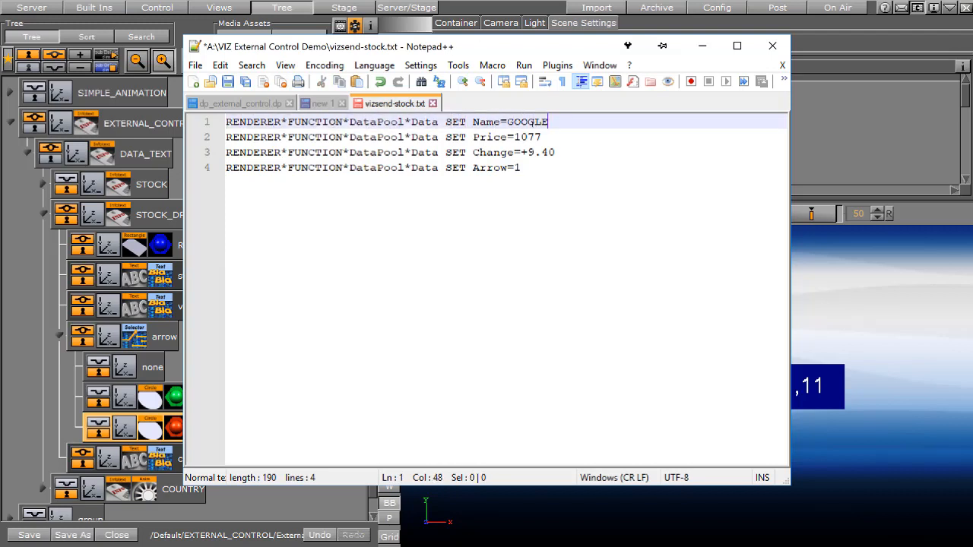
left_click_drag(523, 47, 374, 67)
left_click_drag(641, 185, 450, 185)
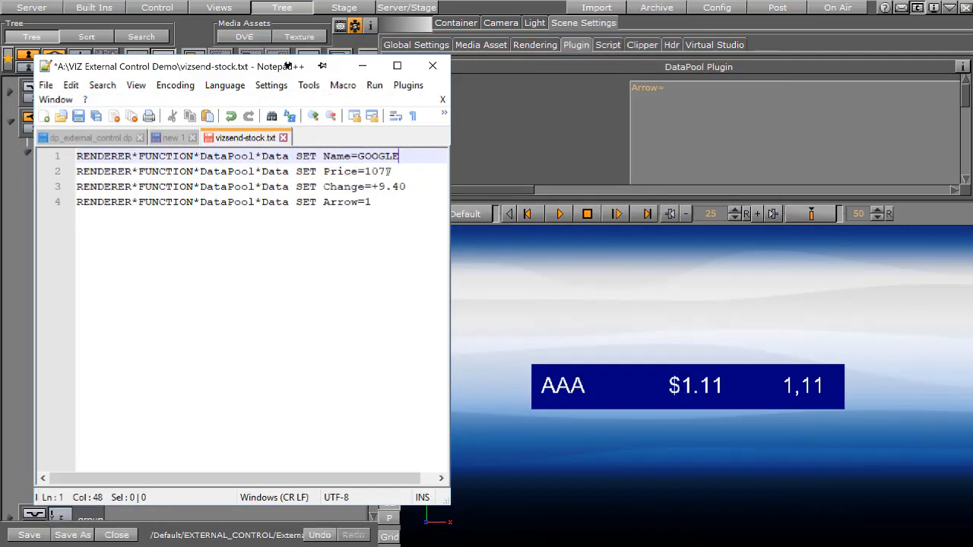
Review the Price, Change and Arrow commands in vizsend-stock.txt and save the file
double_click(371, 171)
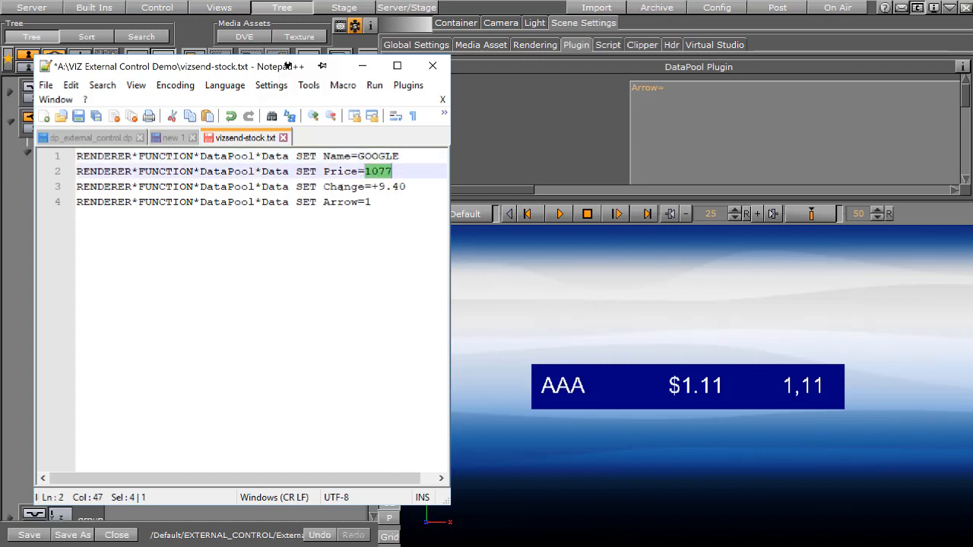
left_click_drag(365, 186, 414, 183)
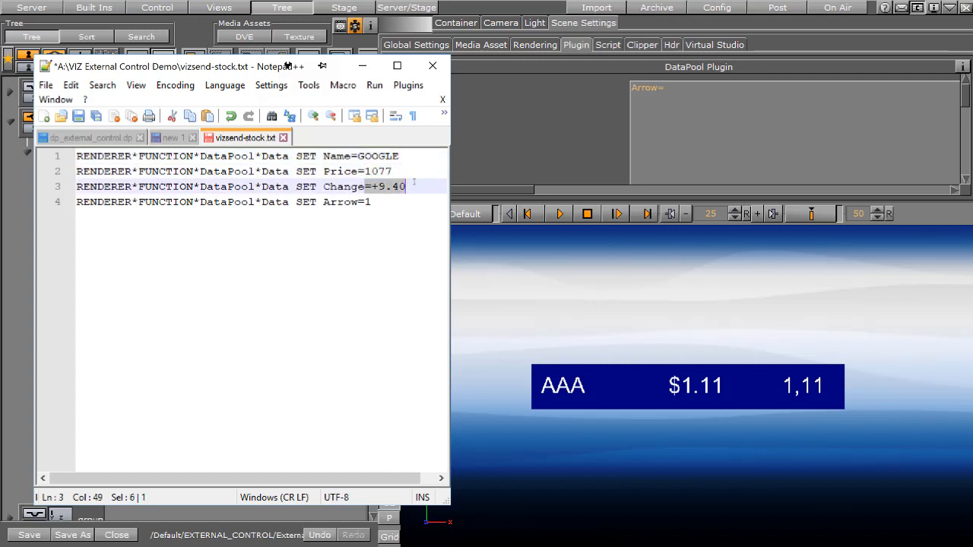
left_click(383, 203)
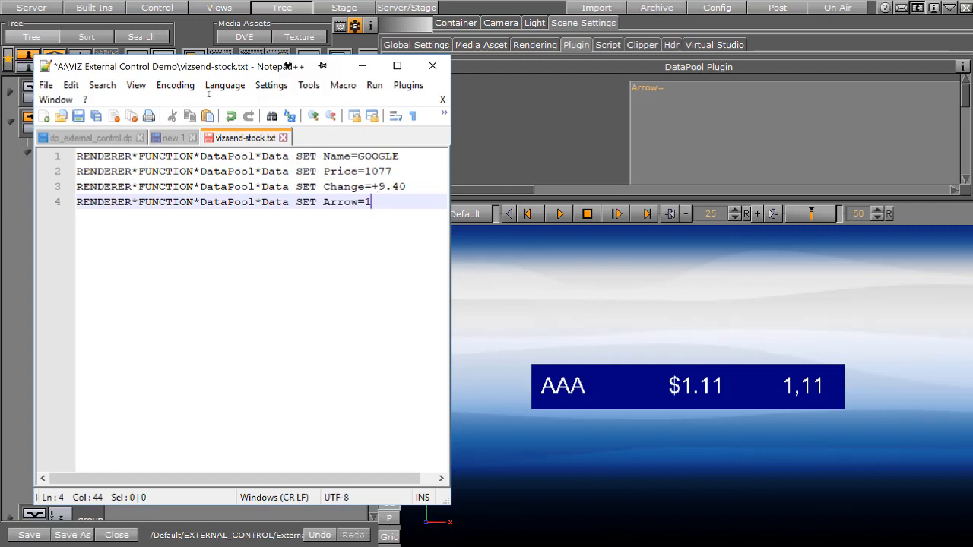
left_click_drag(407, 187, 370, 187)
left_click(384, 204)
left_click(78, 116)
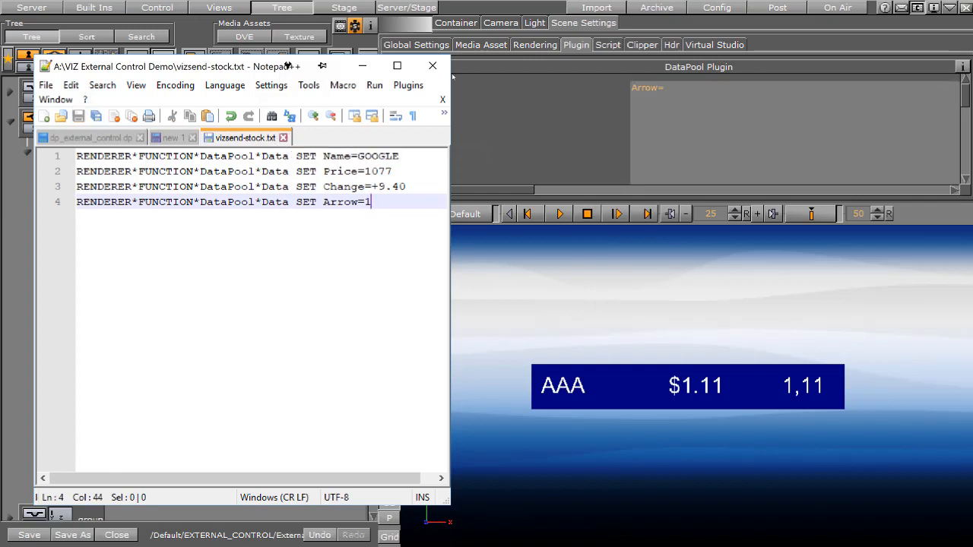
Put the stock scene on air and run the vizsend-stock.txt script from vizSend, connecting to localhost with service PEAK-EV (6100)
left_click(837, 8)
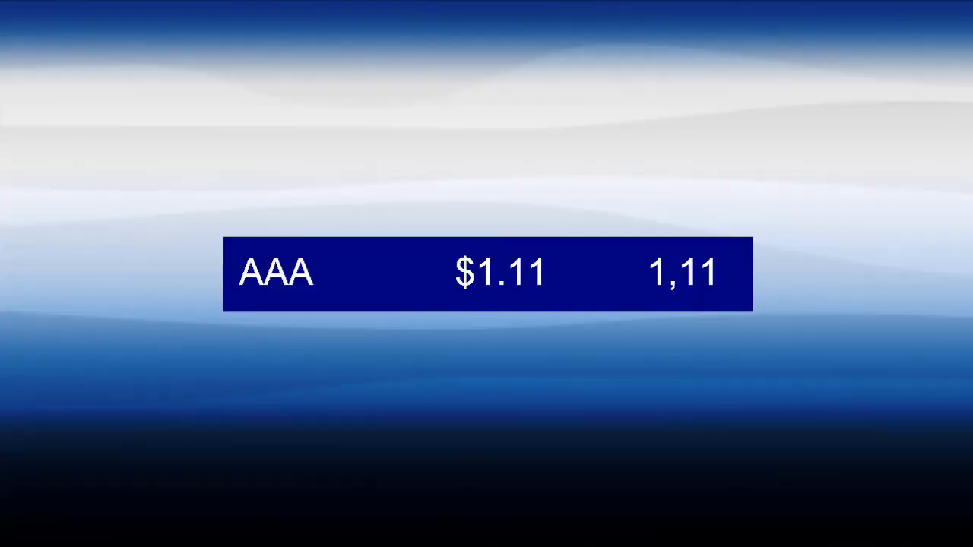
key("alt+Tab")
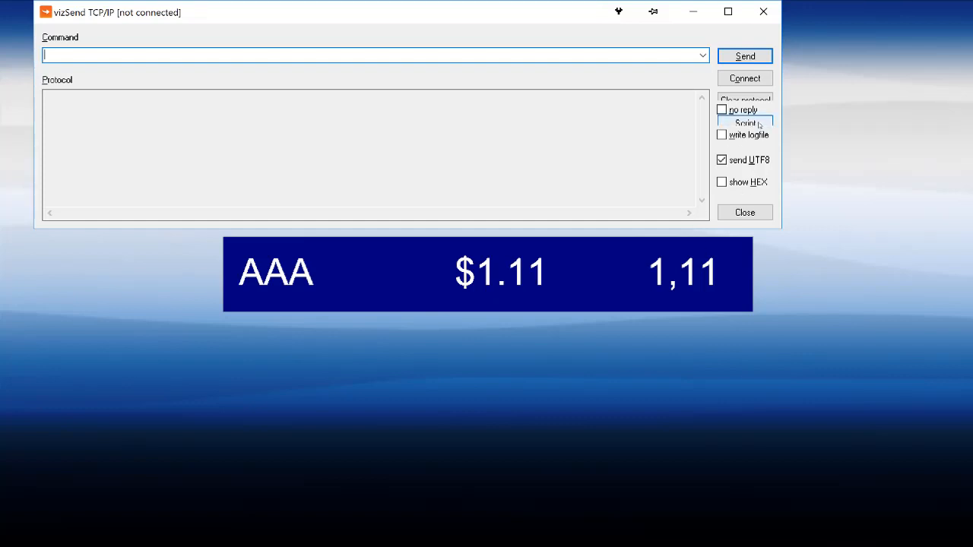
key("alt+r")
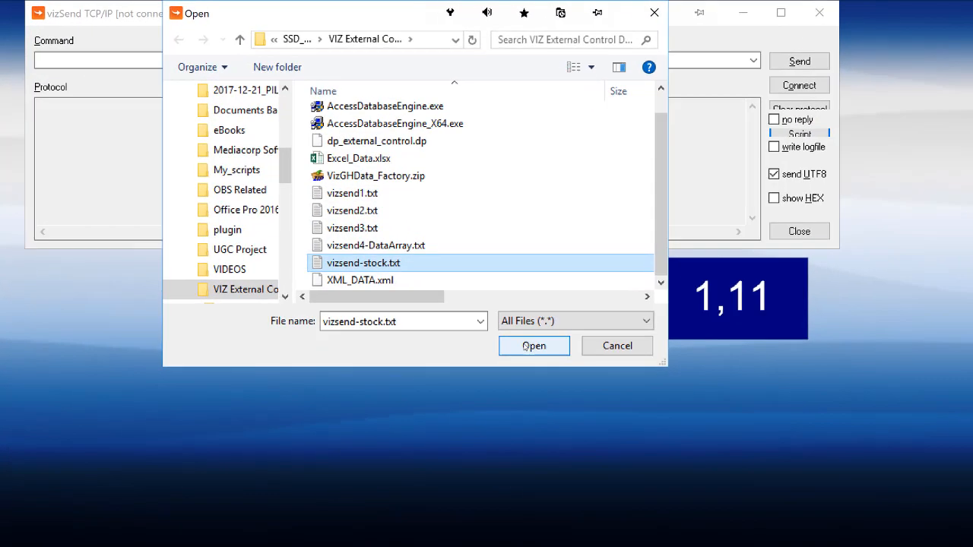
left_click(487, 318)
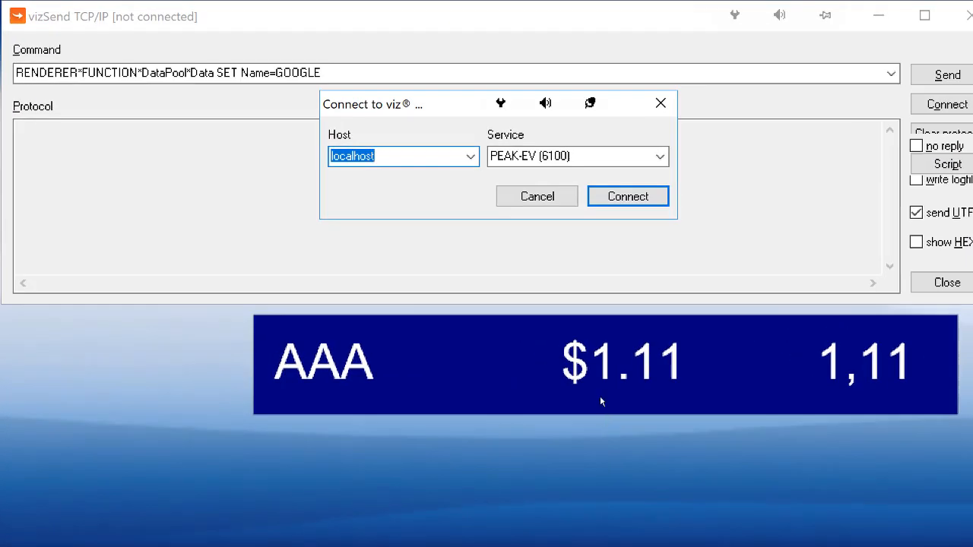
left_click(611, 196)
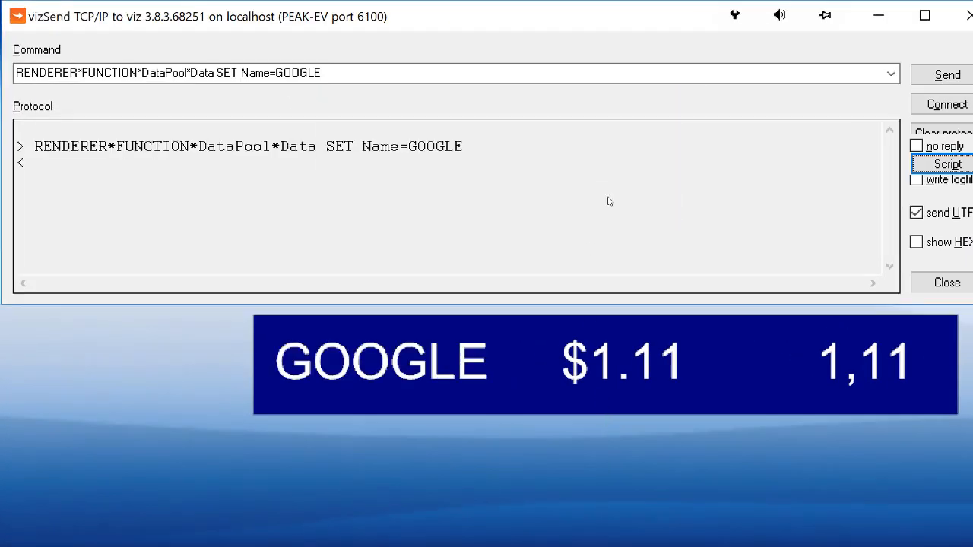
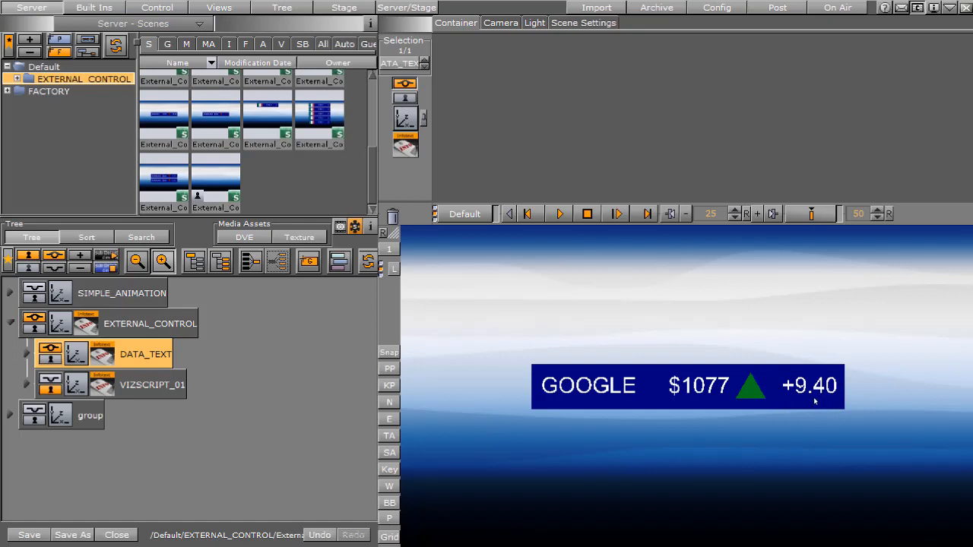
Add the Script plugin from the Global container plugins to the change container in the STOCK_DP group under DATA_TEXT
left_click(28, 355)
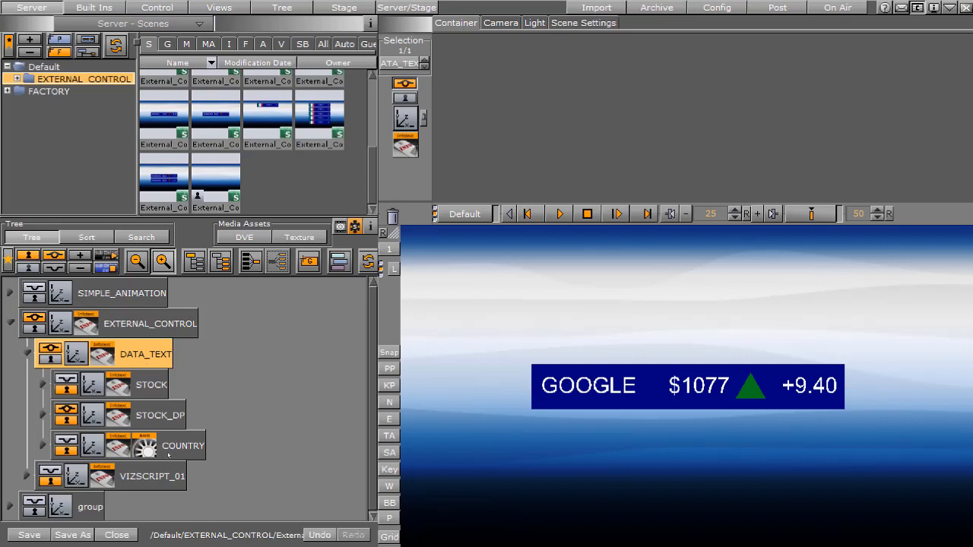
left_click(47, 416)
scroll(323, 441, "down", 5)
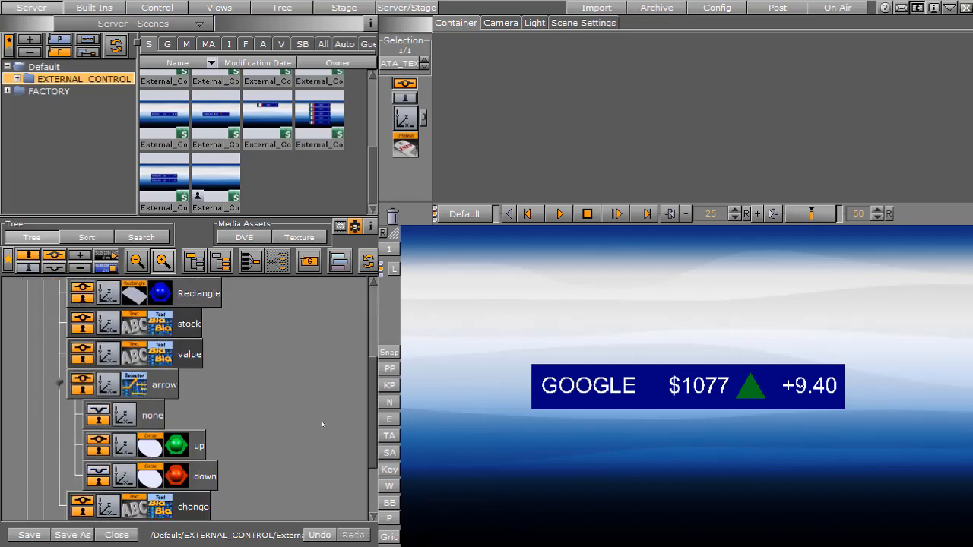
scroll(322, 424, "down", 3)
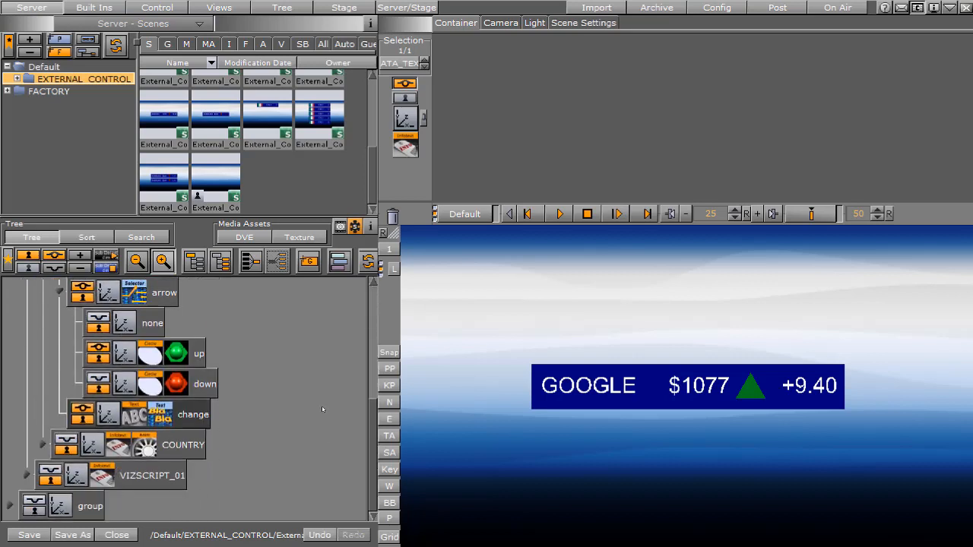
left_click(199, 418)
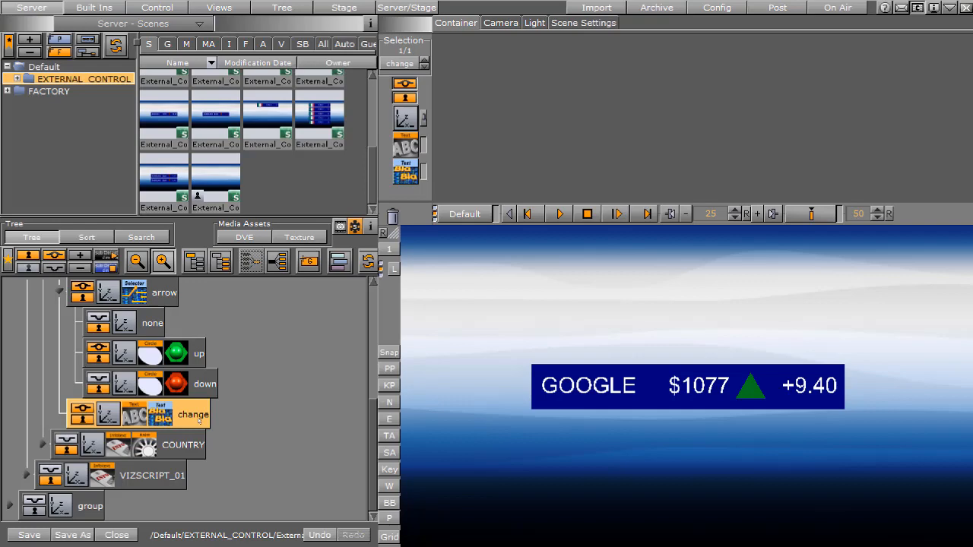
left_click(99, 7)
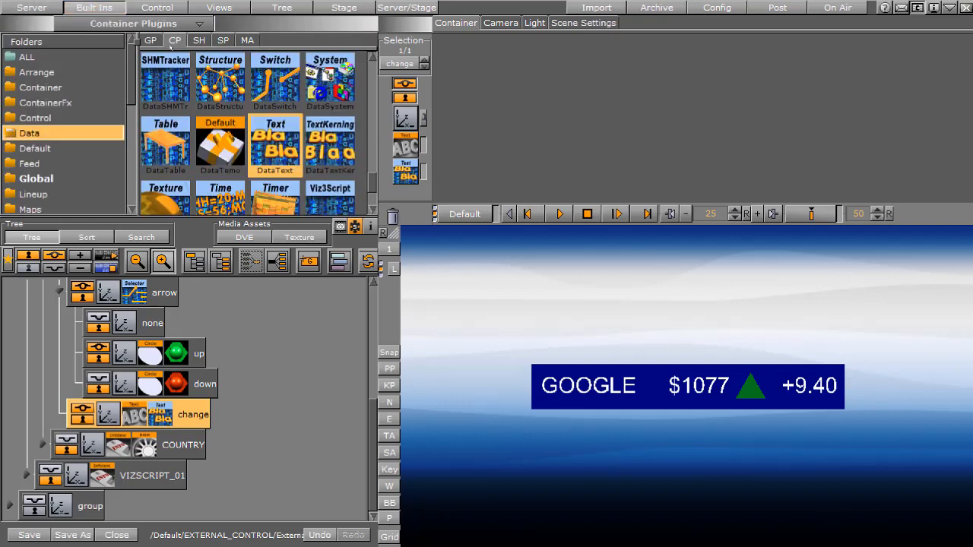
left_click(38, 179)
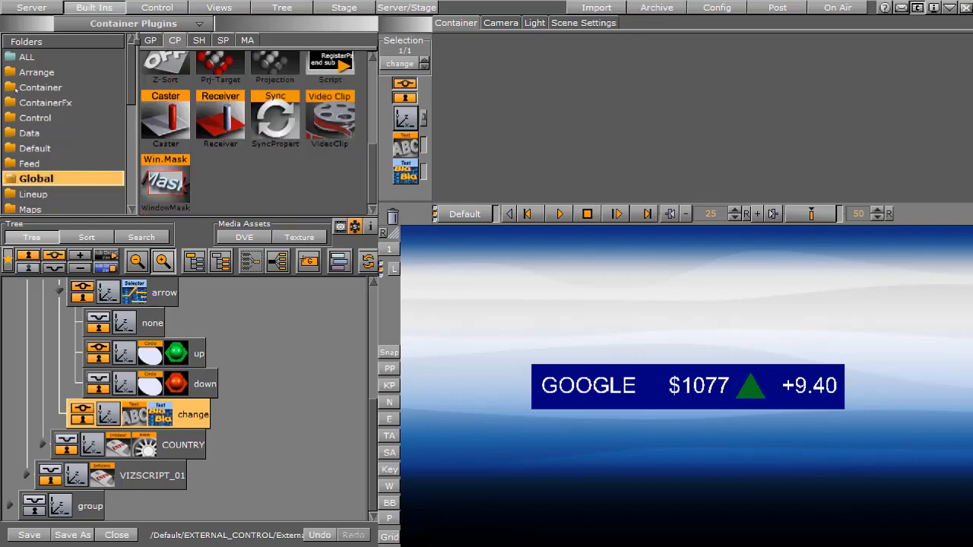
left_click(335, 70)
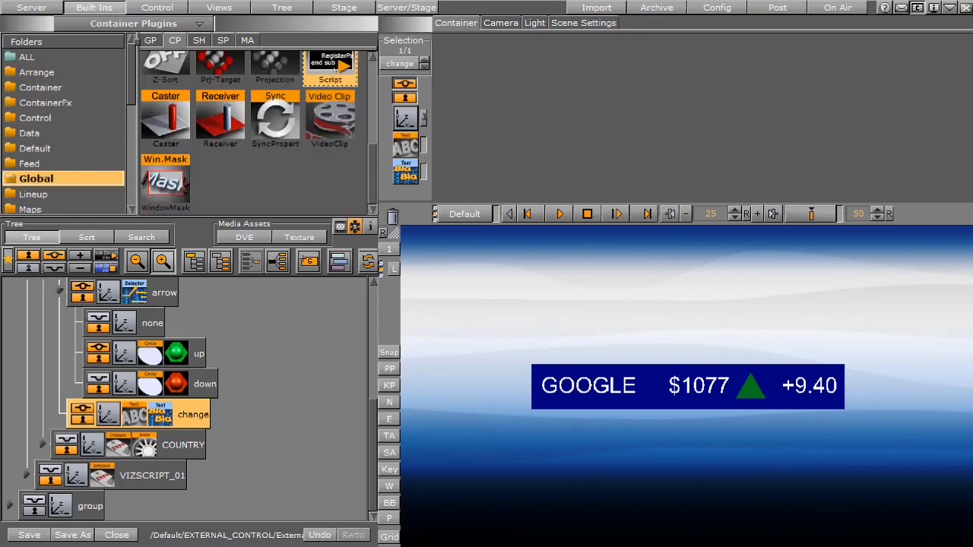
scroll(186, 30, "up", 2)
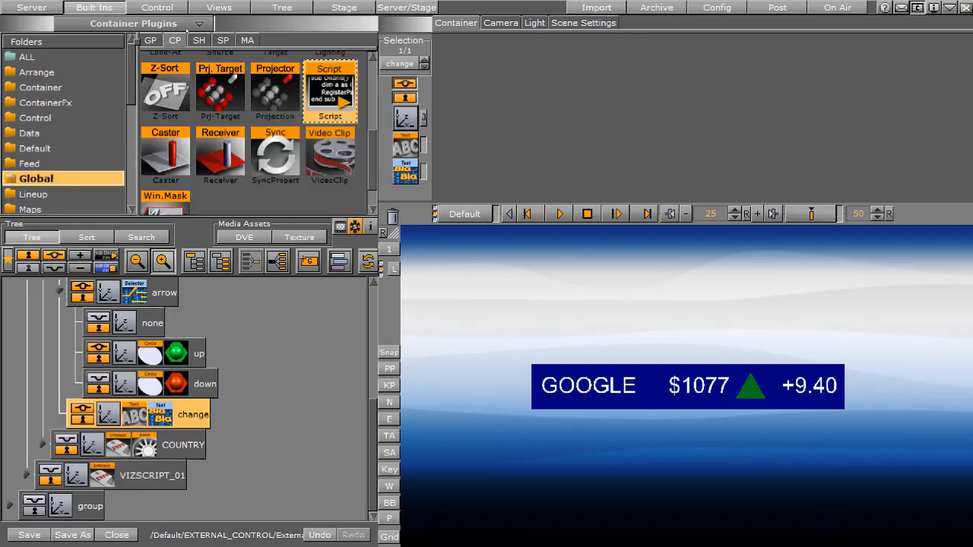
left_click_drag(329, 91, 194, 416)
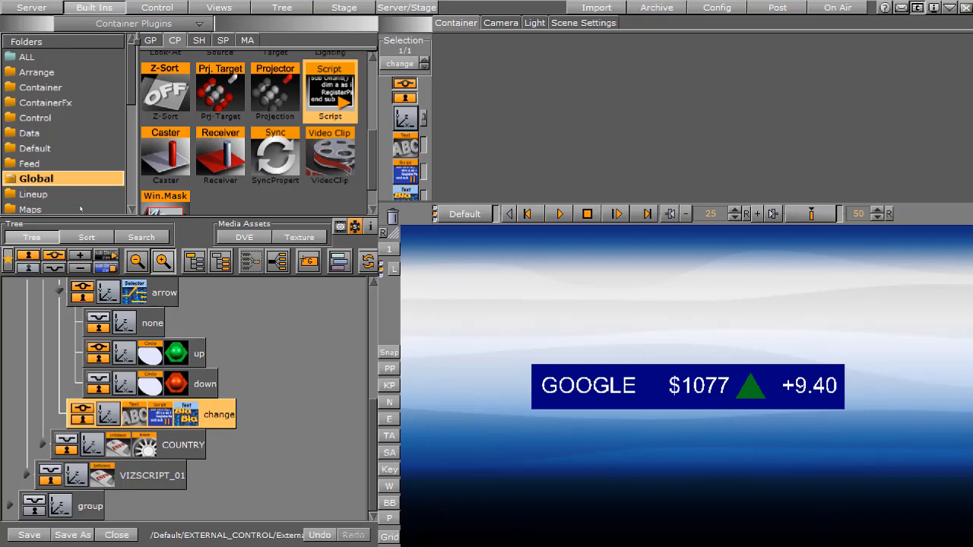
Paste the text-changed callback script into the change container's Script plugin and review its container variable and findcontainer call
left_click(406, 171)
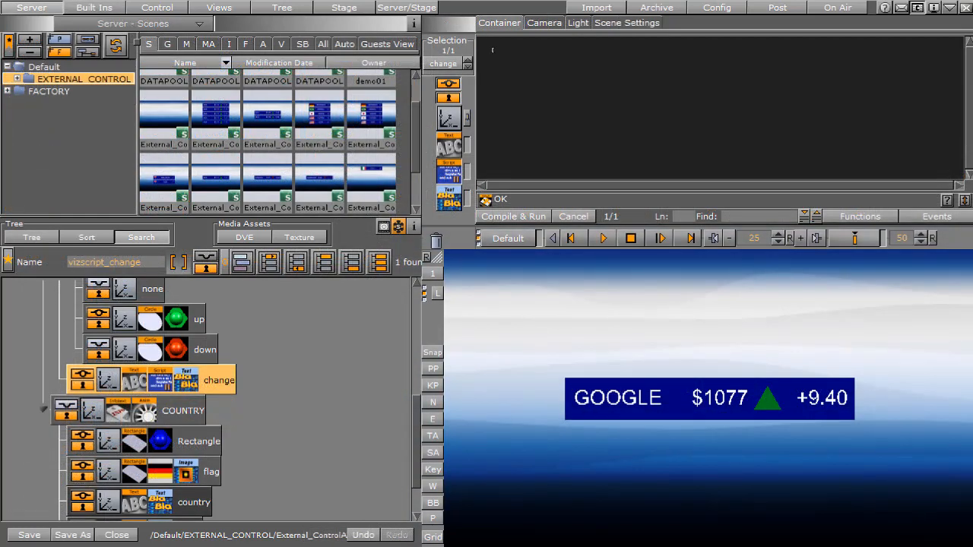
key("ctrl+v")
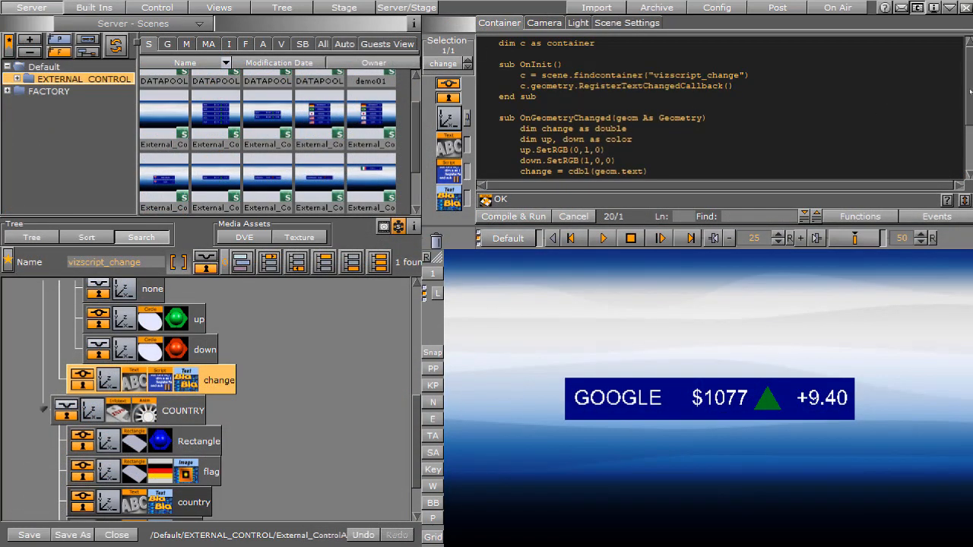
double_click(523, 43)
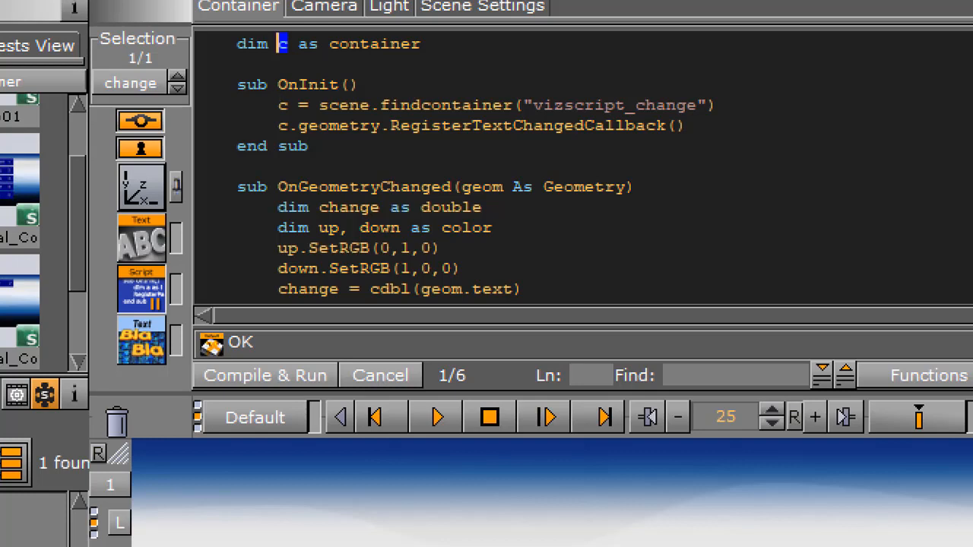
left_click(281, 85)
key("Down")
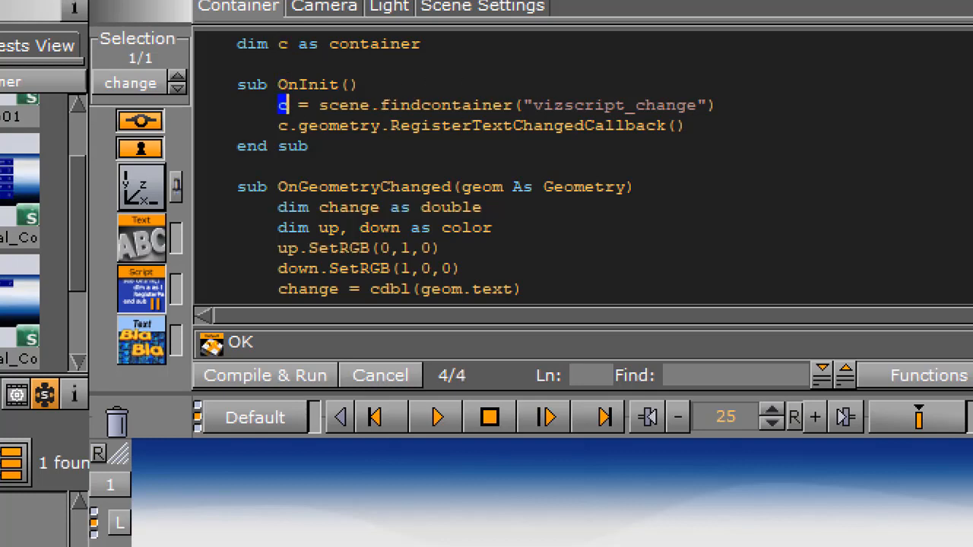
left_click_drag(381, 105, 719, 105)
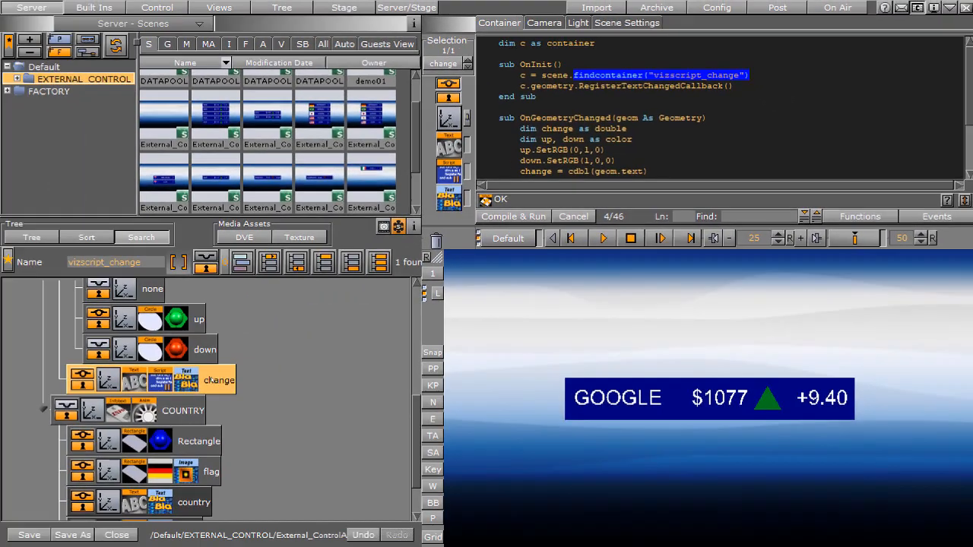
Rename the change container to vizscript_change
double_click(212, 380)
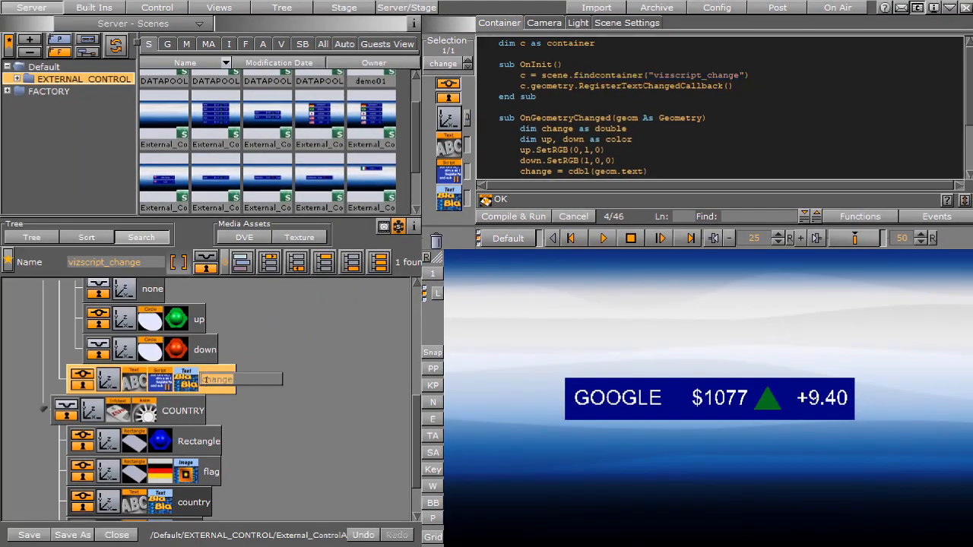
left_click(201, 378)
type("vizs")
type("ript_")
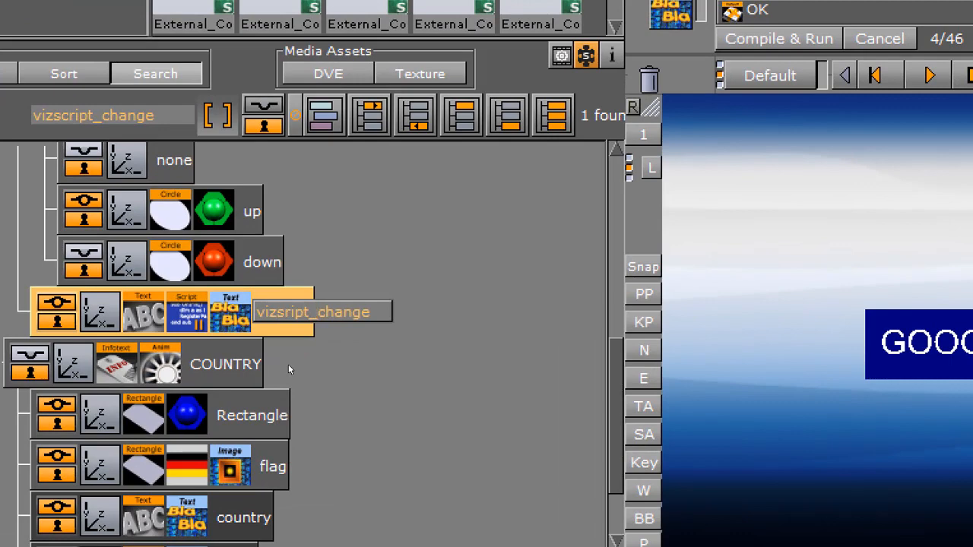
key("Left")
key("Left")
key("Left")
key("Left")
key("Left")
type("c")
key("Return")
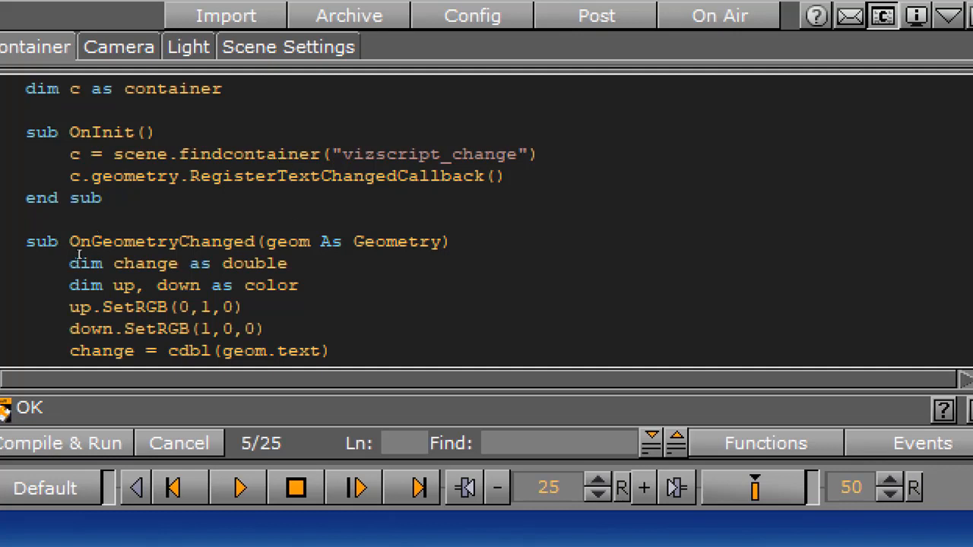
Examine the OnGeometryChanged routine, its up and down color definitions and the conversion of the text into the change variable
left_click(344, 240)
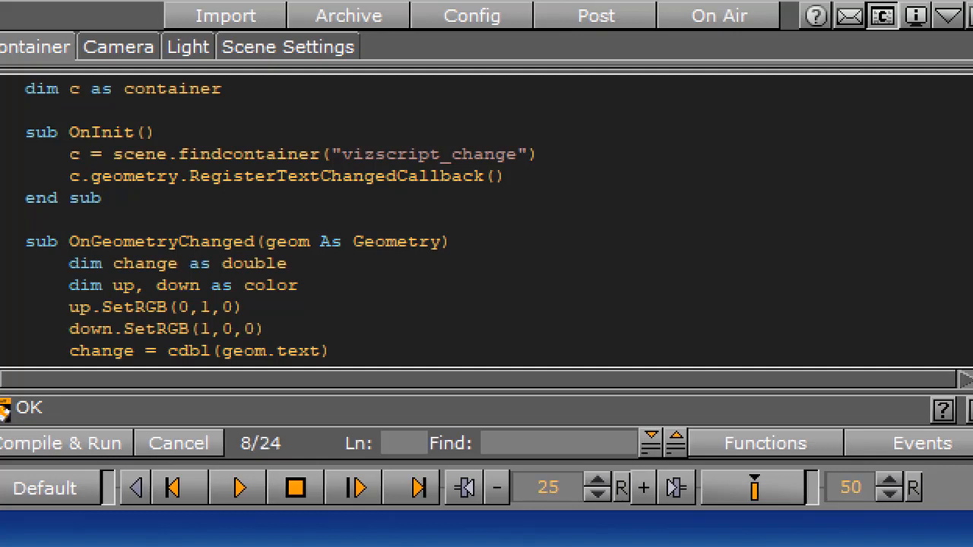
double_click(126, 242)
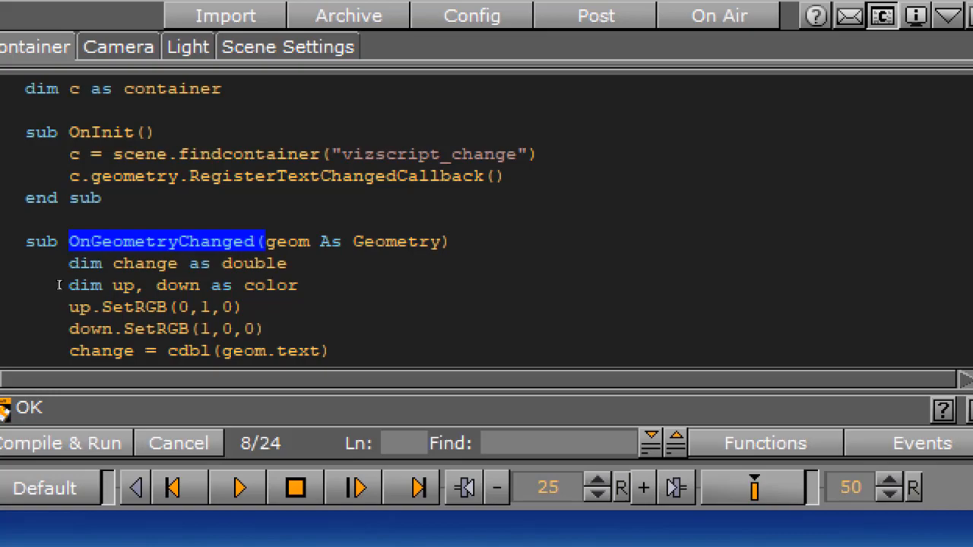
left_click_drag(107, 285, 200, 285)
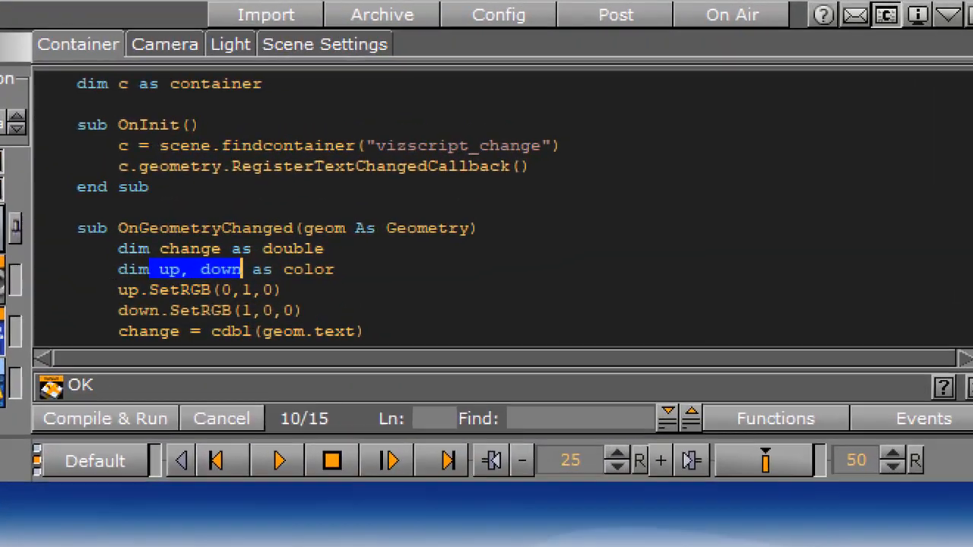
left_click_drag(520, 150, 553, 142)
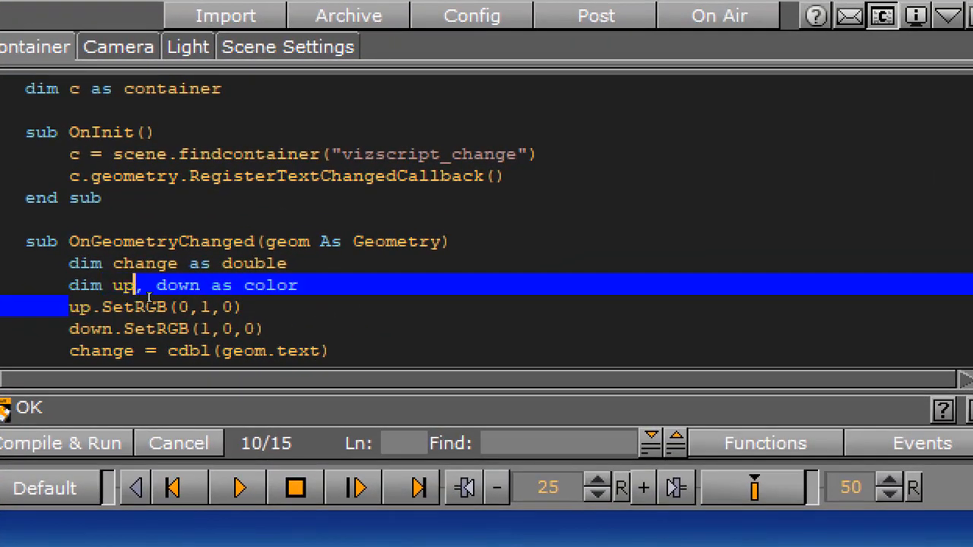
left_click_drag(149, 298, 244, 308)
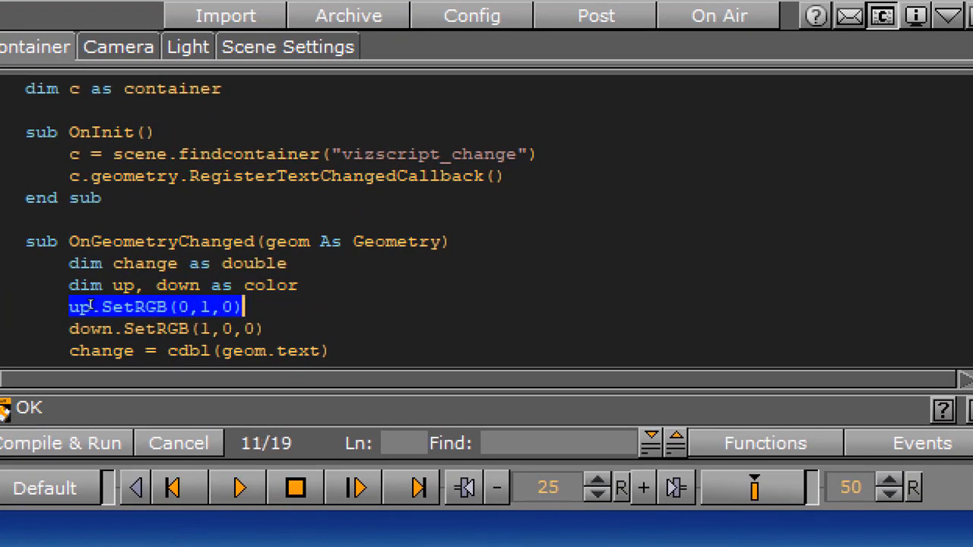
left_click_drag(69, 329, 265, 329)
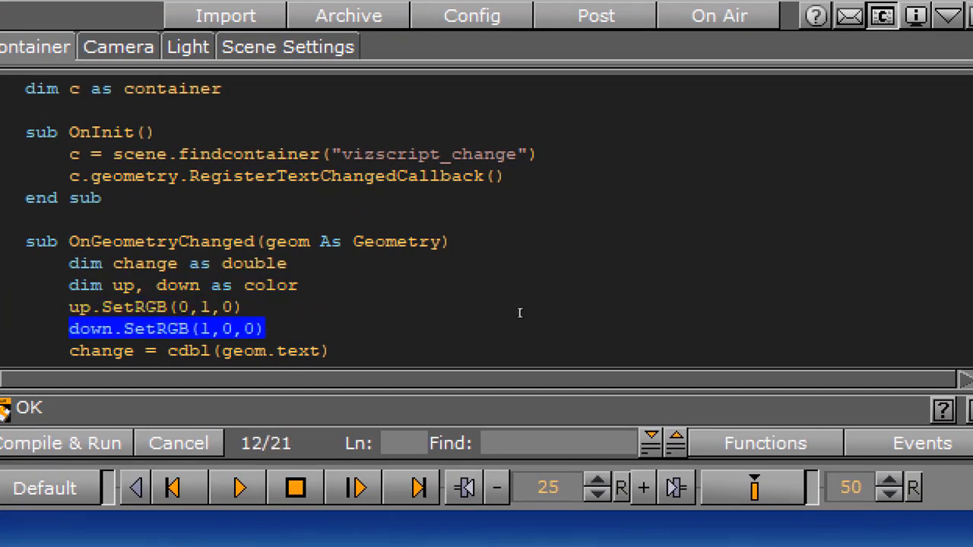
scroll(280, 221, "down", 5)
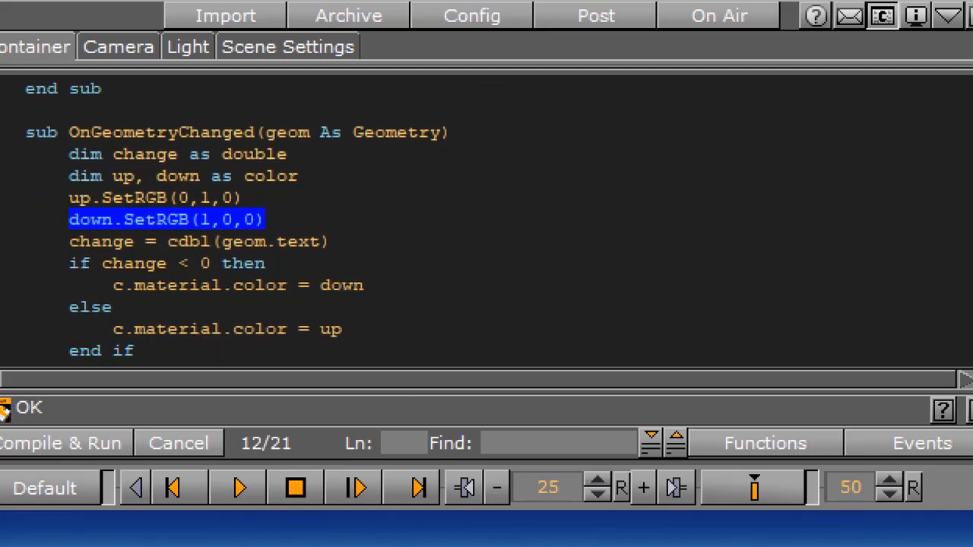
double_click(134, 154)
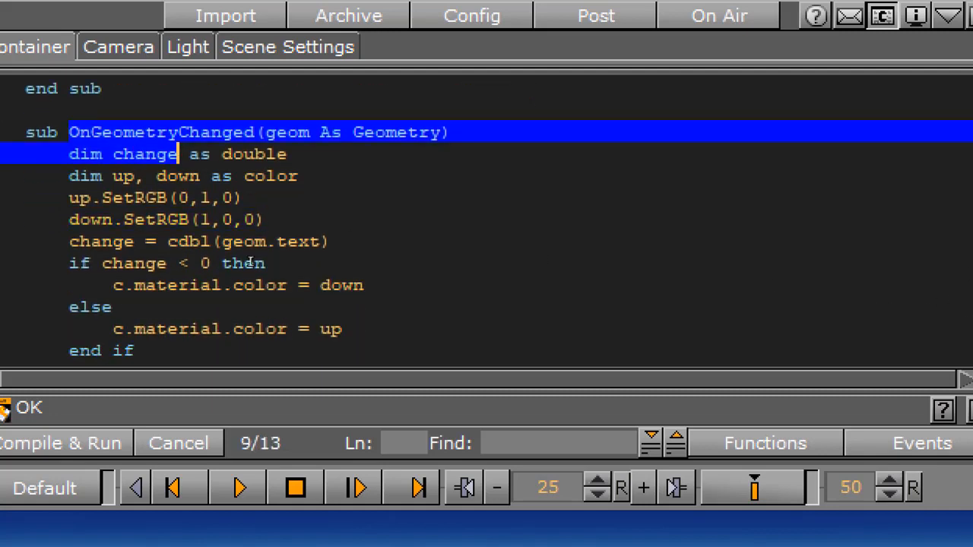
double_click(101, 241)
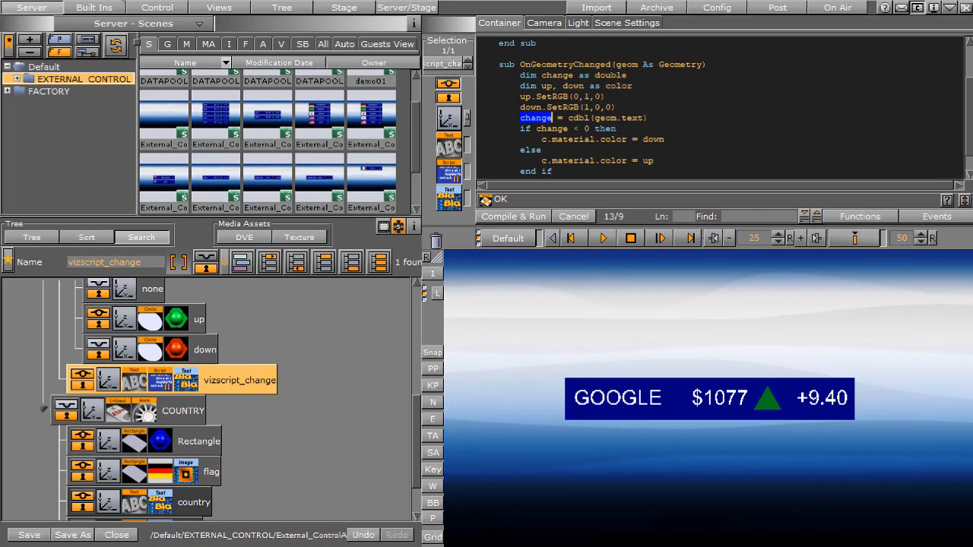
Apply the green material to the vizscript_change container, and compile and run its script
left_click(187, 44)
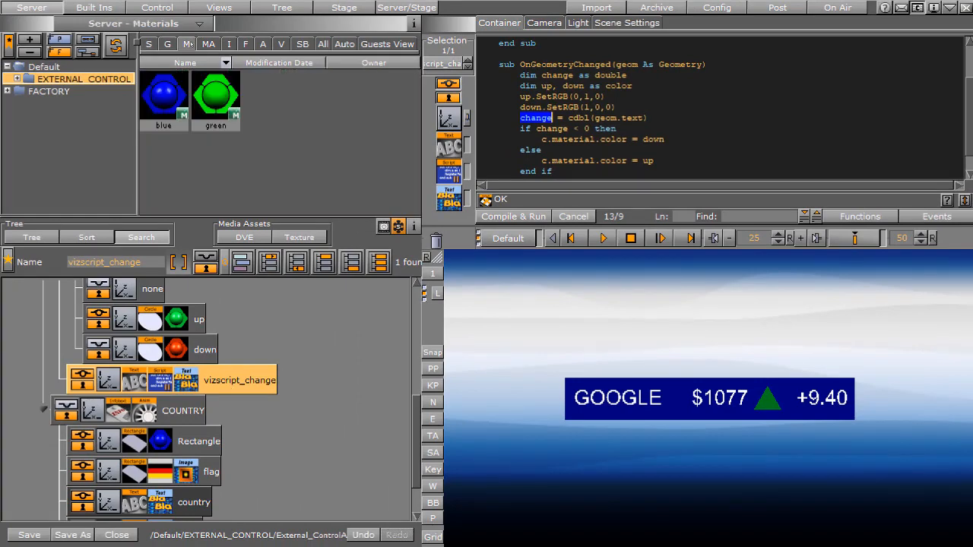
left_click_drag(215, 98, 217, 383)
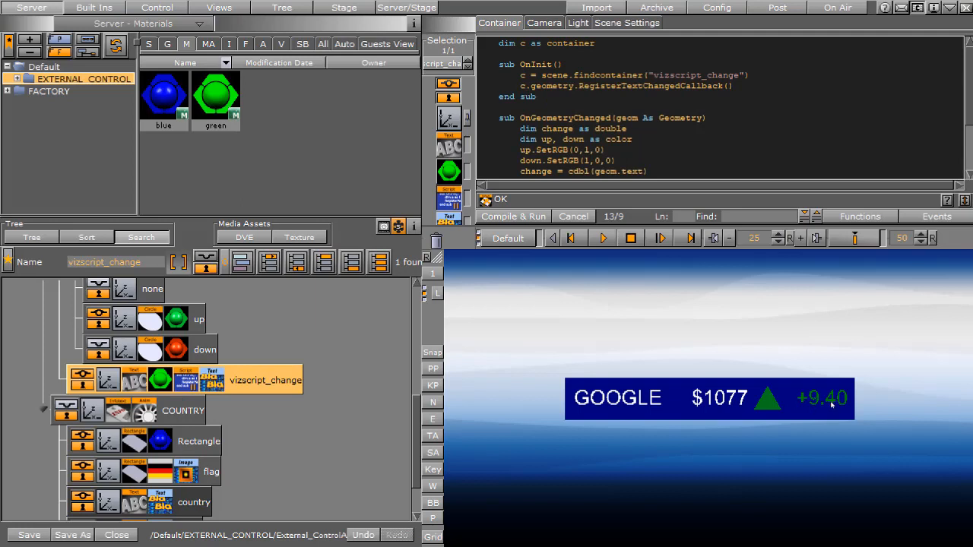
left_click(514, 216)
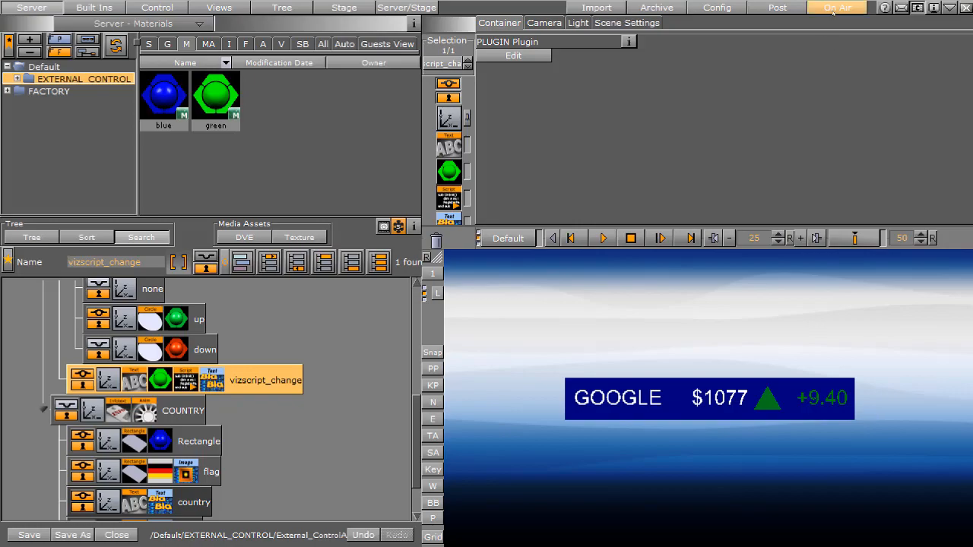
Put the scene on air, switch to vizsend3.txt in Notepad and review its SAMSUNG name, price, change and arrow commands
left_click(835, 9)
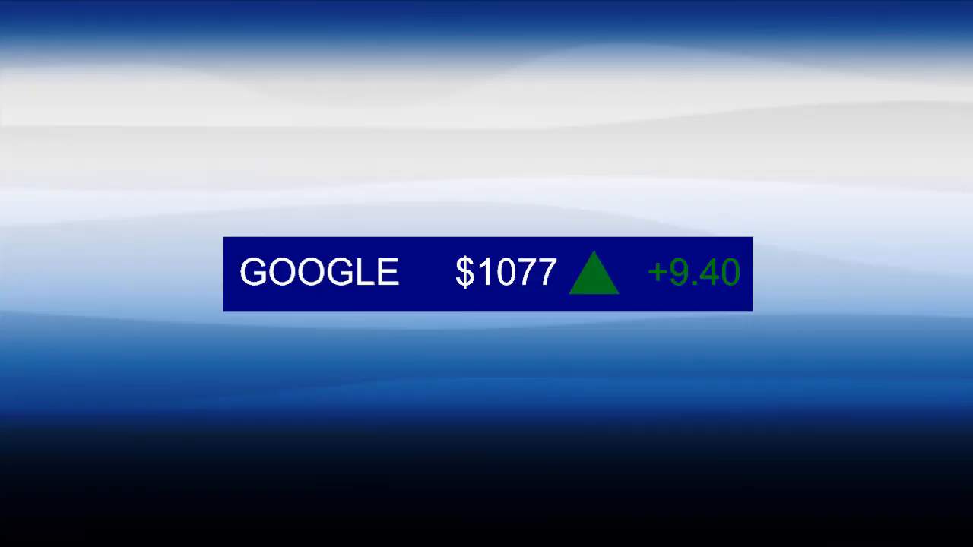
key("alt+Tab")
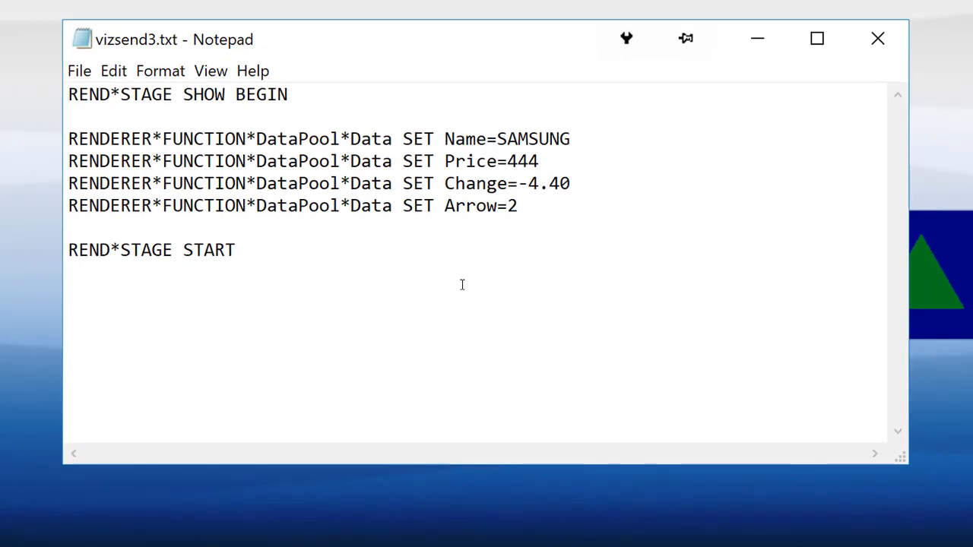
left_click_drag(312, 96, 72, 111)
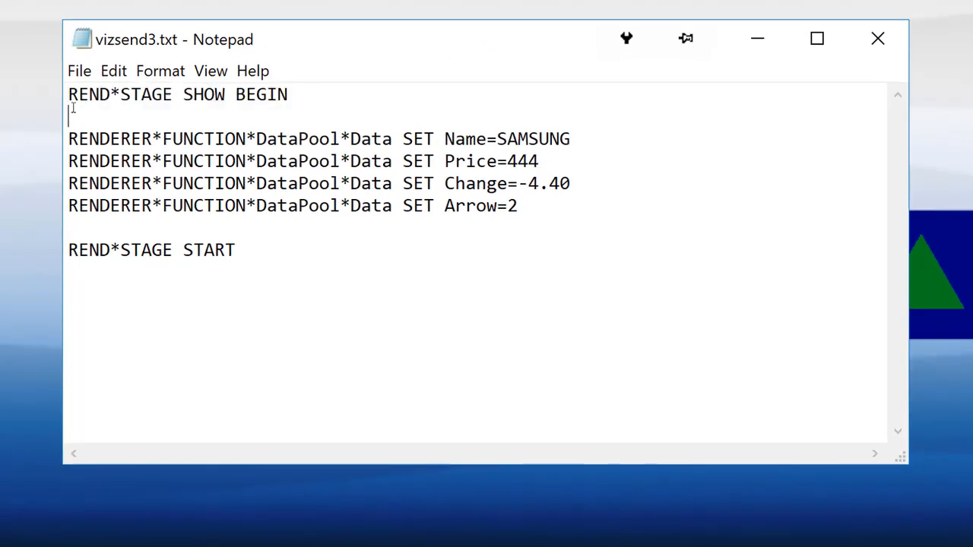
double_click(527, 139)
left_click_drag(541, 162, 580, 185)
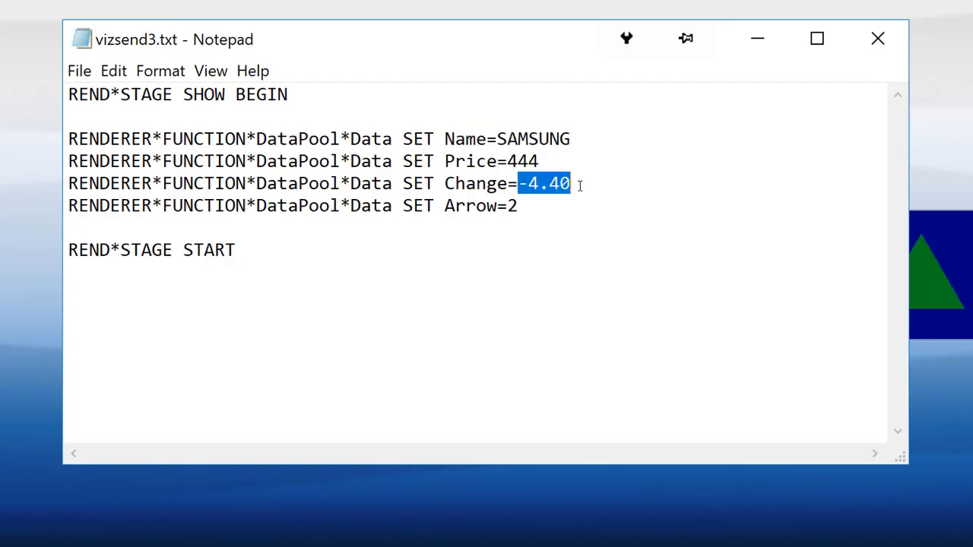
double_click(512, 206)
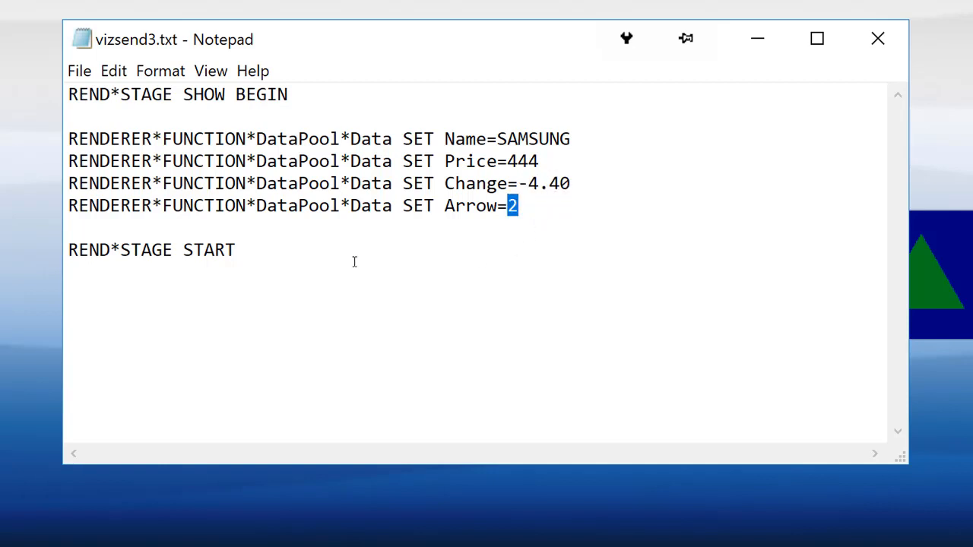
left_click(320, 263)
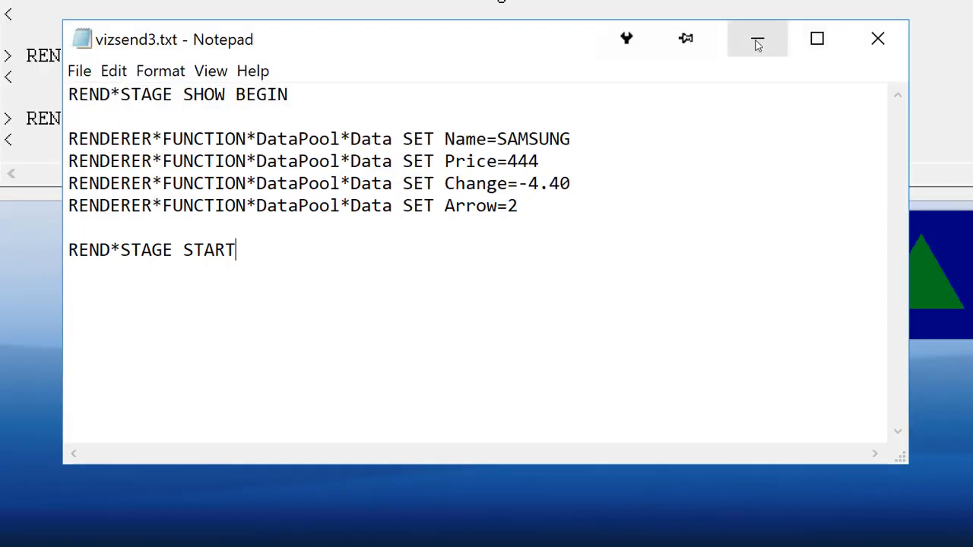
Minimize vizsend3.txt and clear the protocol log in vizSend
left_click(757, 43)
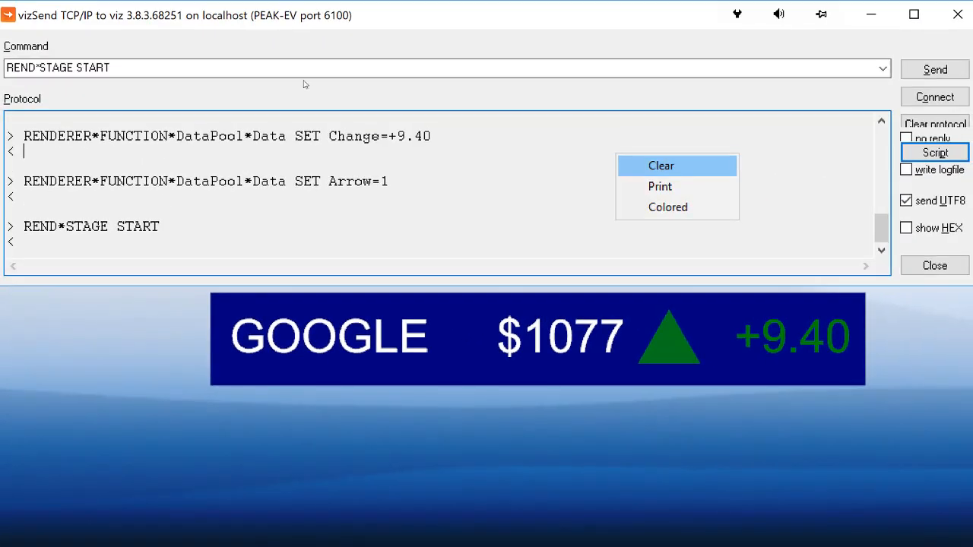
left_click(662, 166)
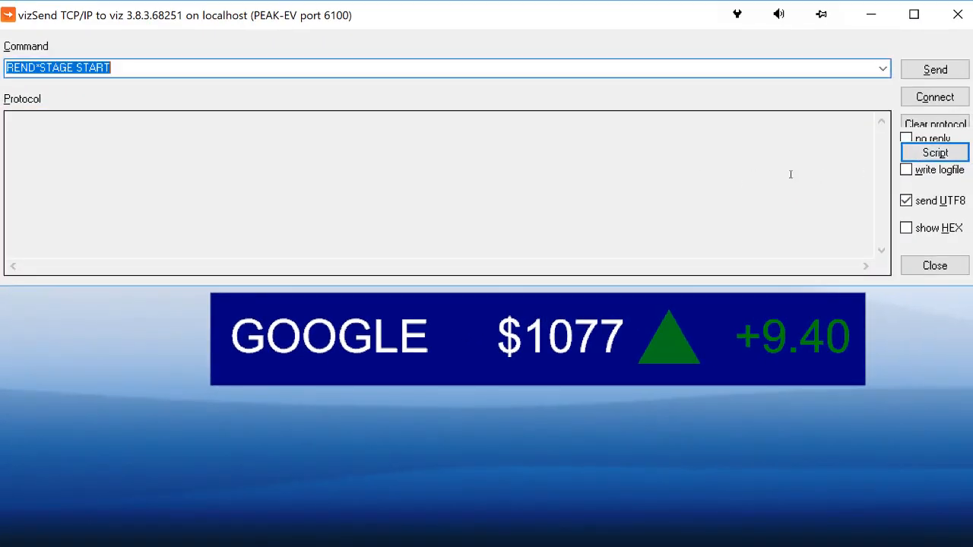
Run the vizsend3.txt script to send the SAMSUNG stock data to the scene
left_click(945, 155)
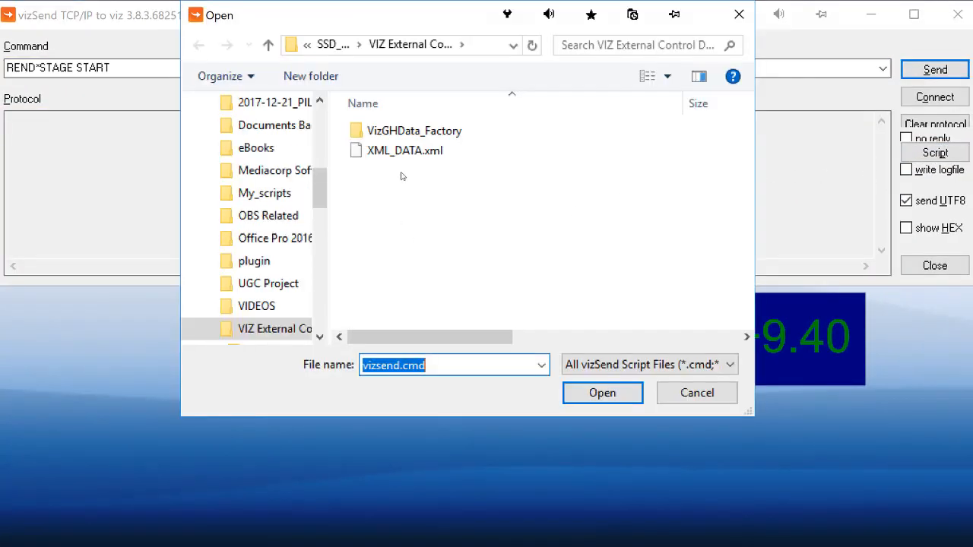
key("Tab")
key("Down")
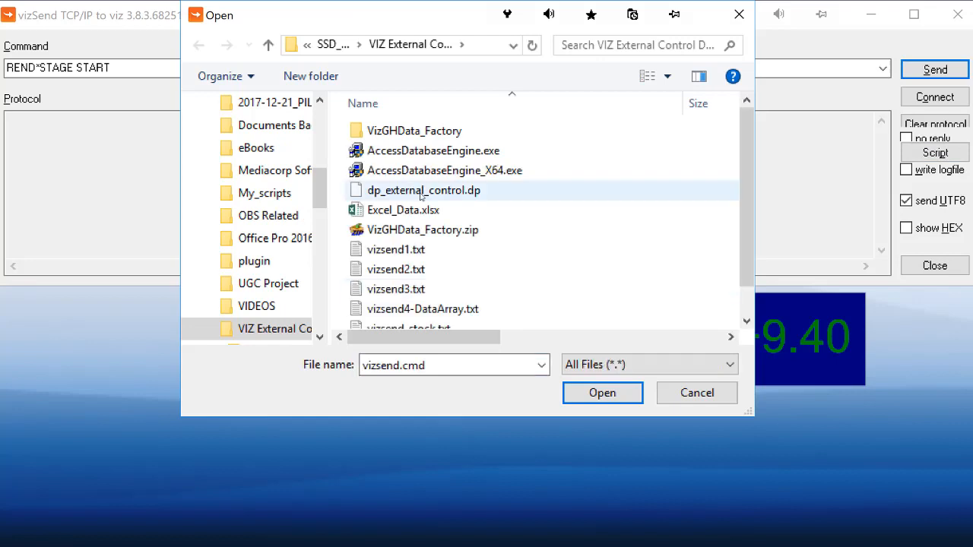
double_click(402, 290)
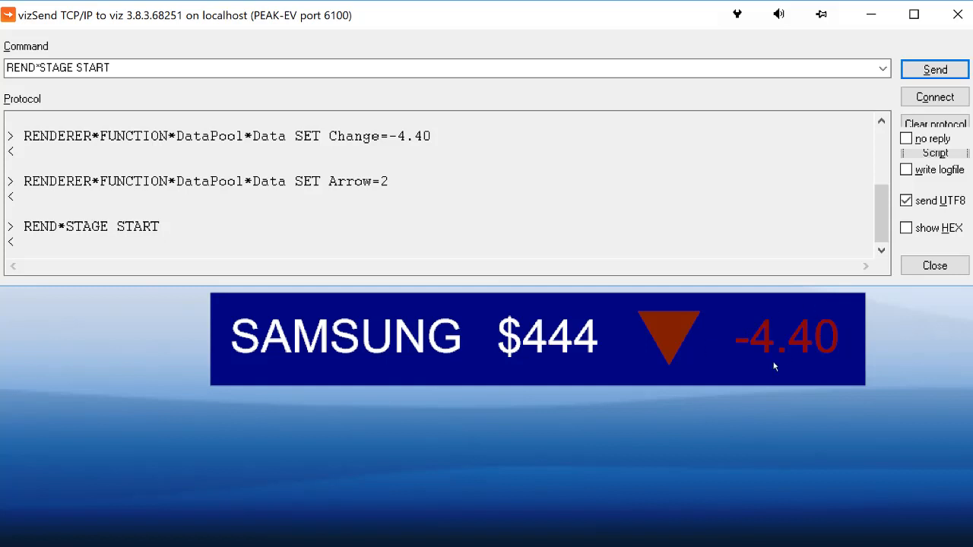
Run the stock script sending GOOGLE price 1077, change +9.40 and arrow 1, check the protocol log, and close vizSend
left_click(935, 153)
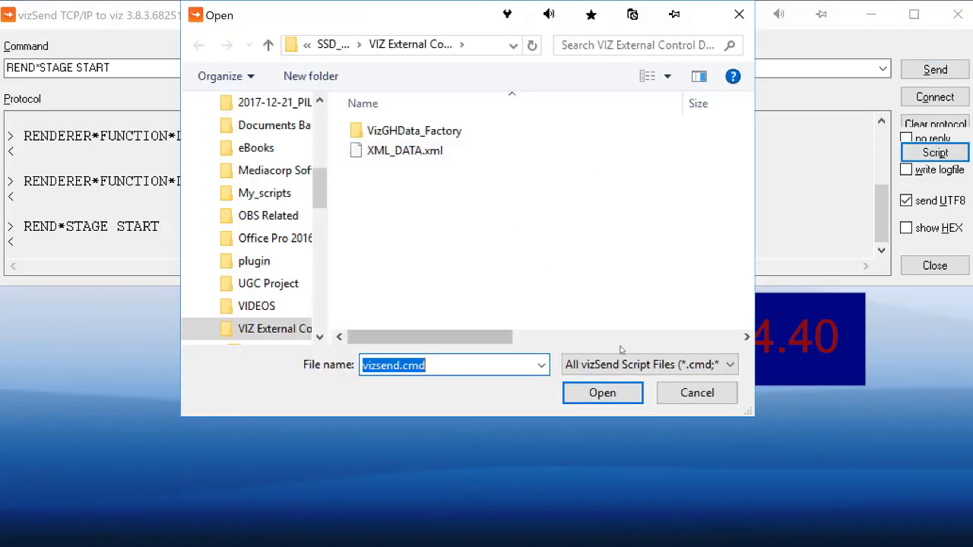
left_click(650, 365)
left_click(596, 427)
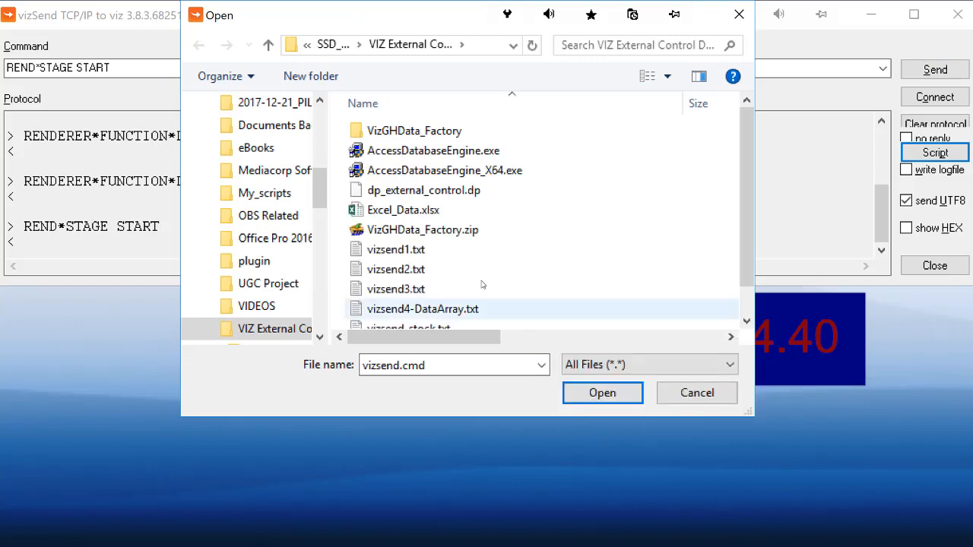
scroll(430, 305, "down", 1)
left_click(431, 298)
key("Return")
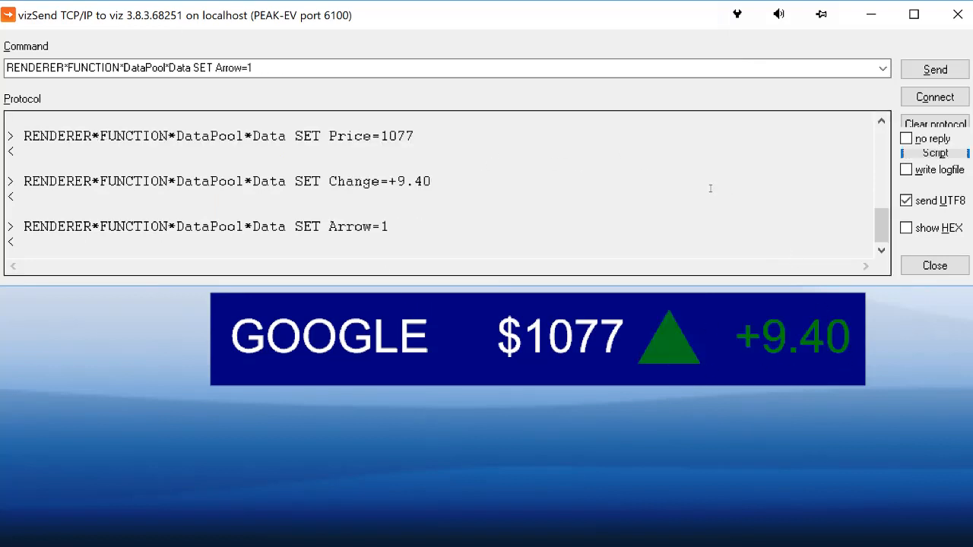
left_click_drag(880, 222, 877, 135)
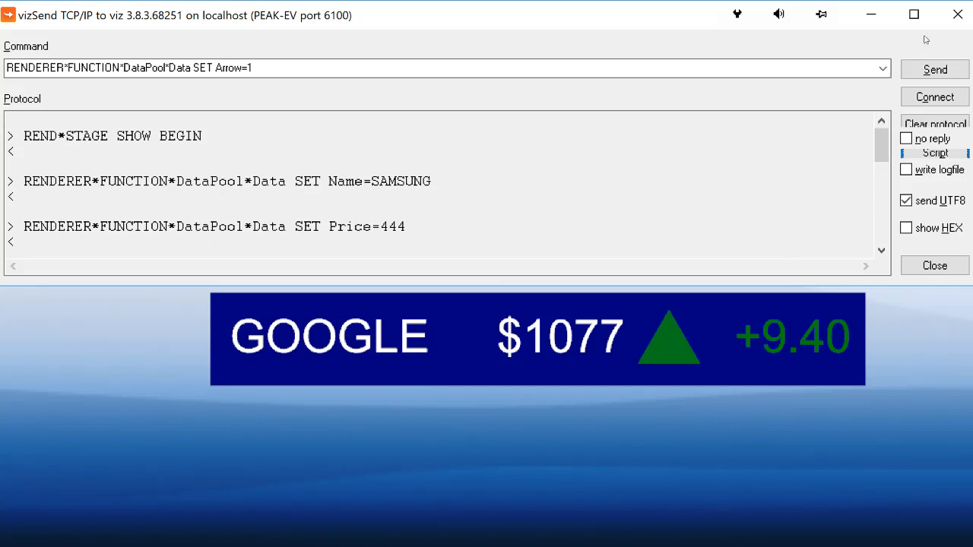
left_click(956, 16)
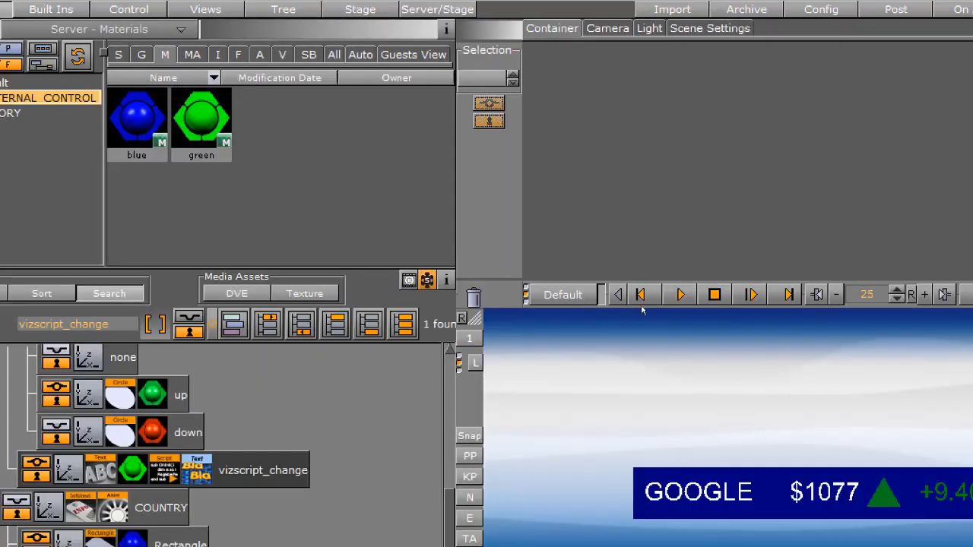
Open the vizscript_change container's script again and review its OnInit and OnGeometryChanged routines
left_click(679, 294)
left_click(164, 469)
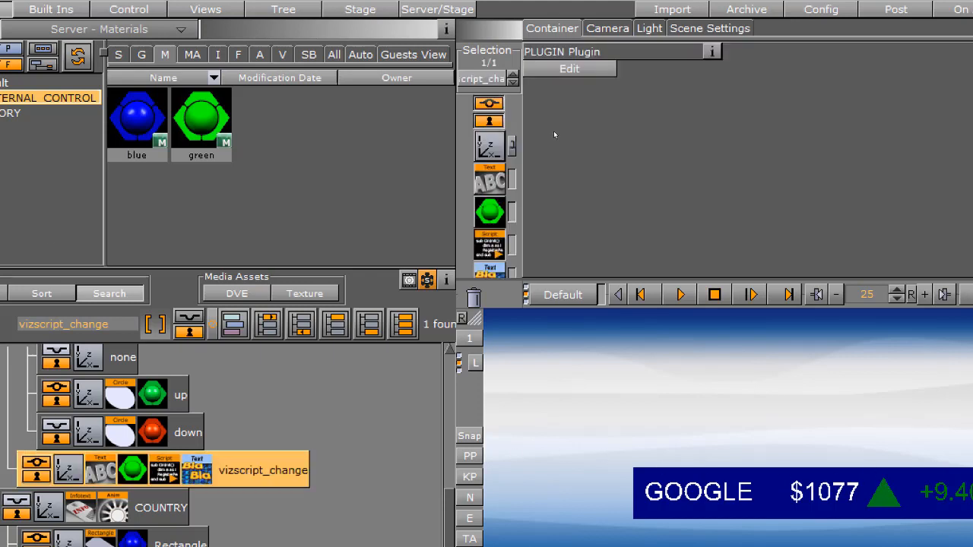
left_click(578, 71)
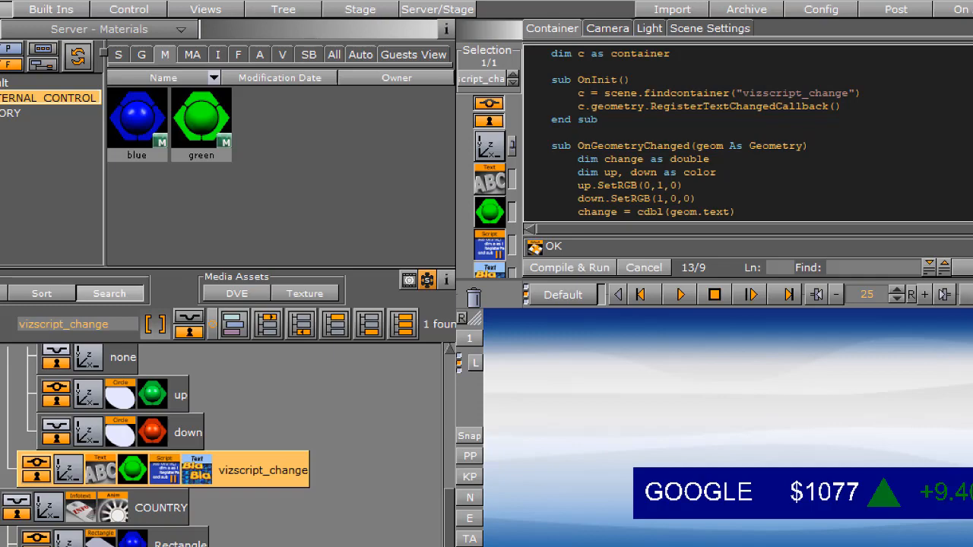
scroll(702, 133, "down", 2)
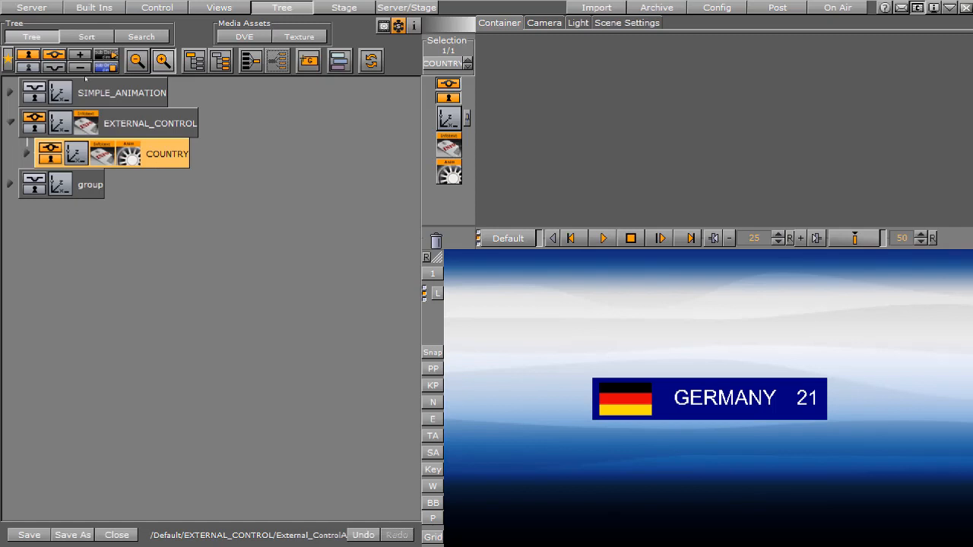
Add a group named COUNTRIES under EXTERNAL_CONTROL and nest the COUNTRY container inside it
left_click(308, 61)
double_click(106, 154)
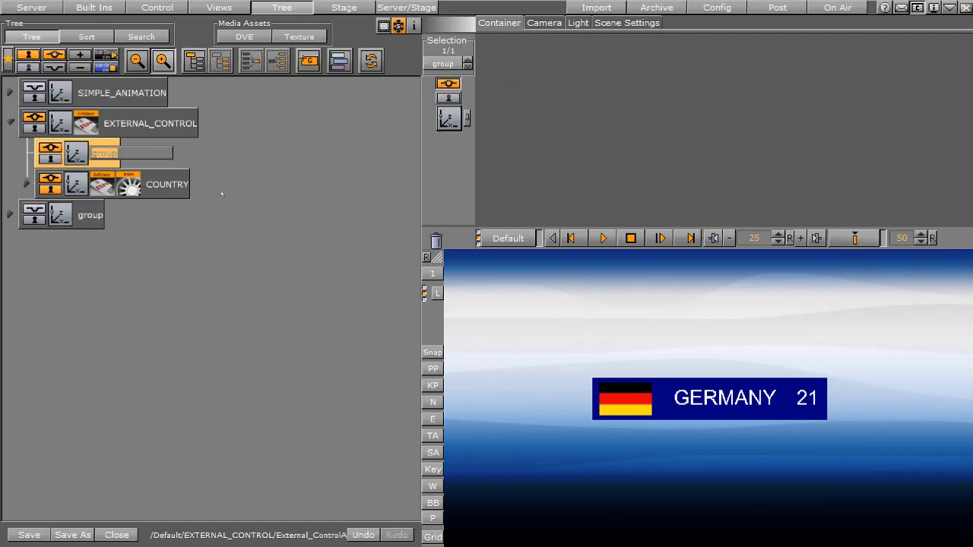
type("COUNTRIES")
key("Return")
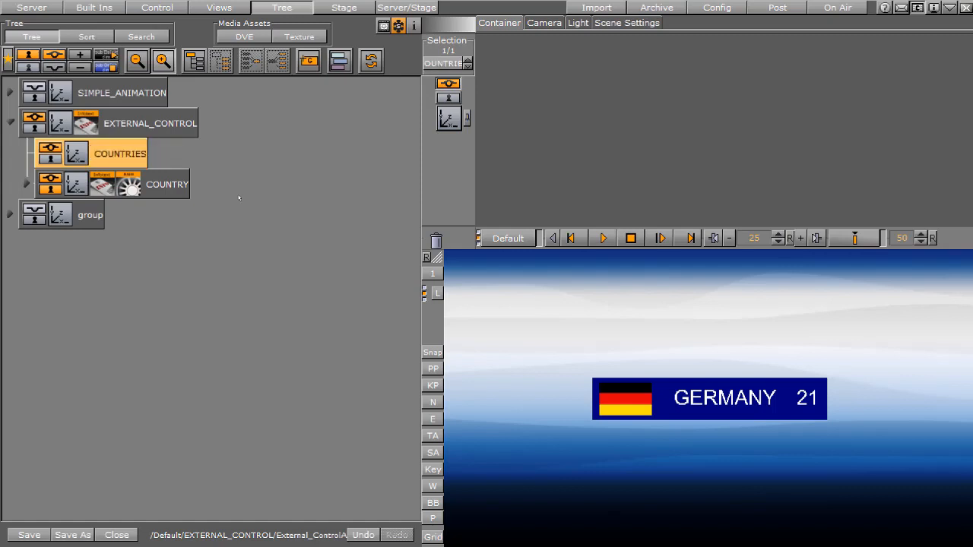
left_click_drag(185, 184, 173, 138)
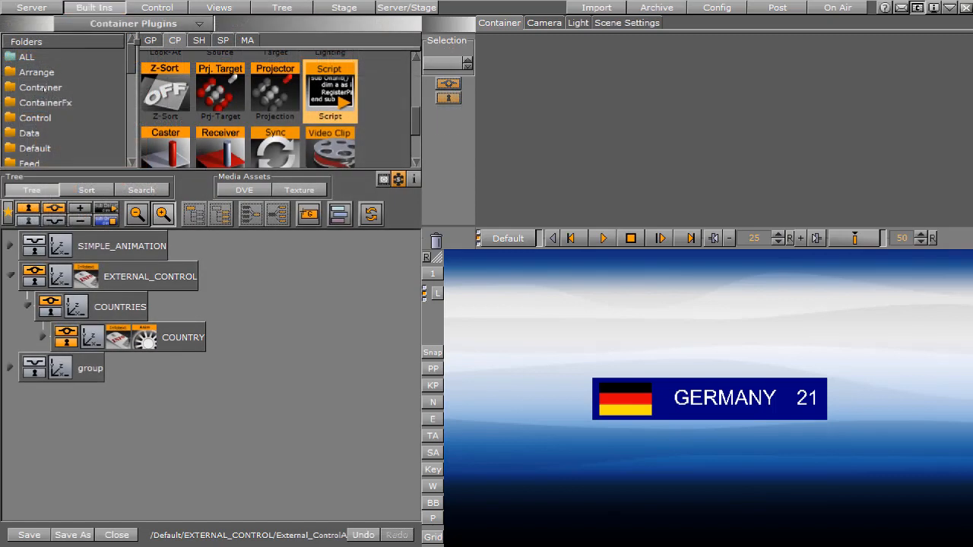
Create 4 copies of COUNTRY at the same tree level with the Coco plugin, and remove the plugin from COUNTRY
left_click(56, 71)
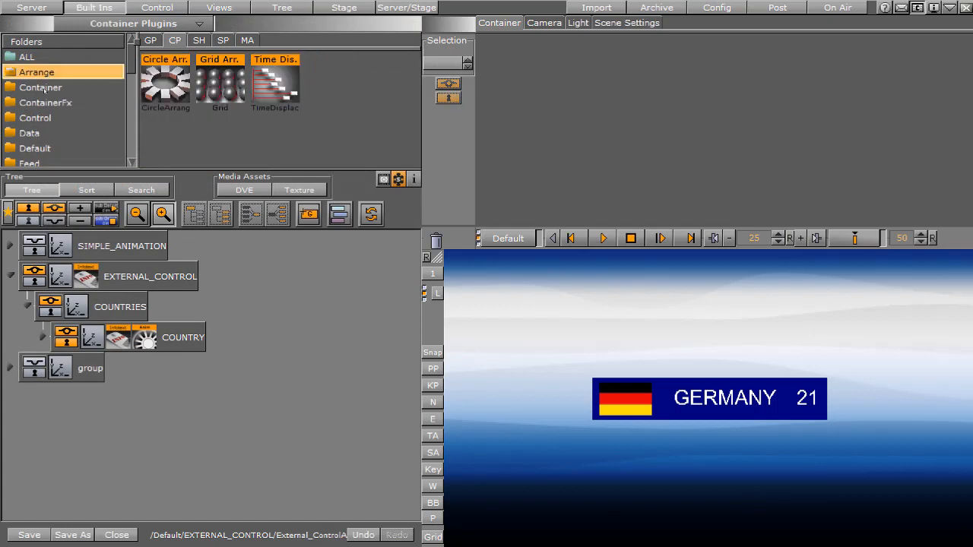
left_click(46, 87)
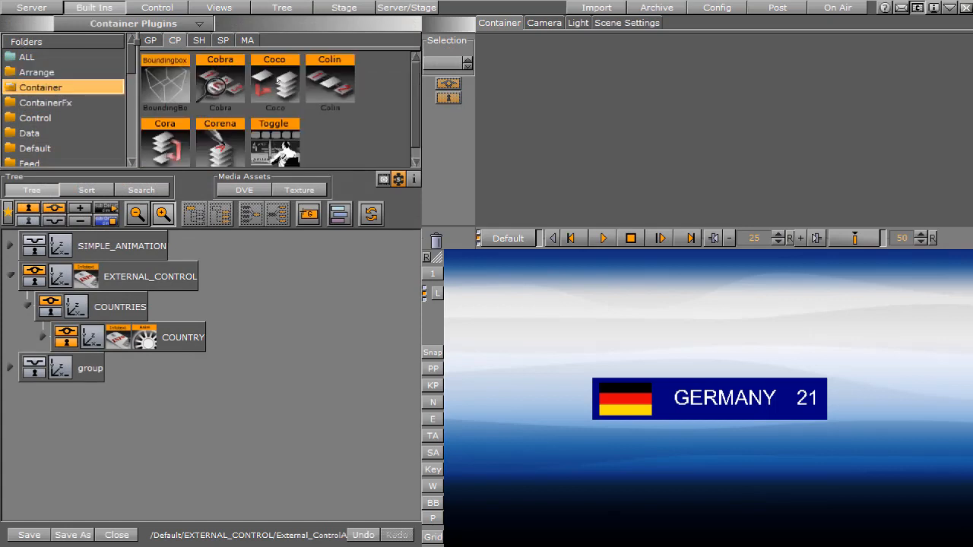
left_click_drag(274, 80, 157, 344)
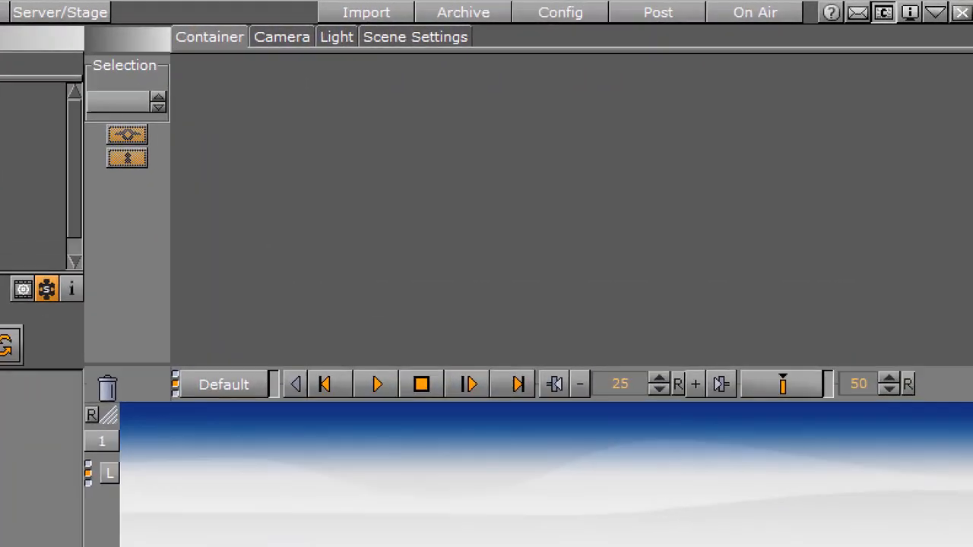
left_click(119, 338)
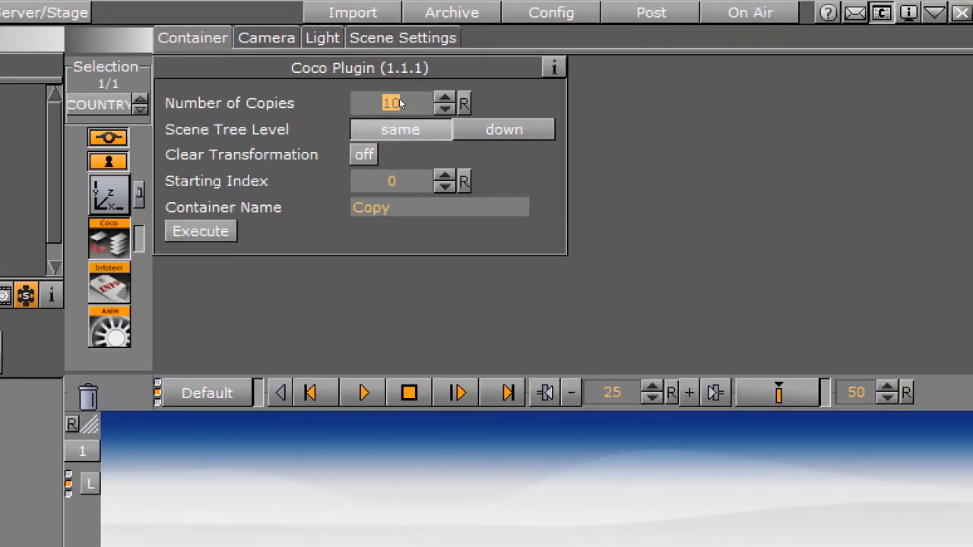
type("4")
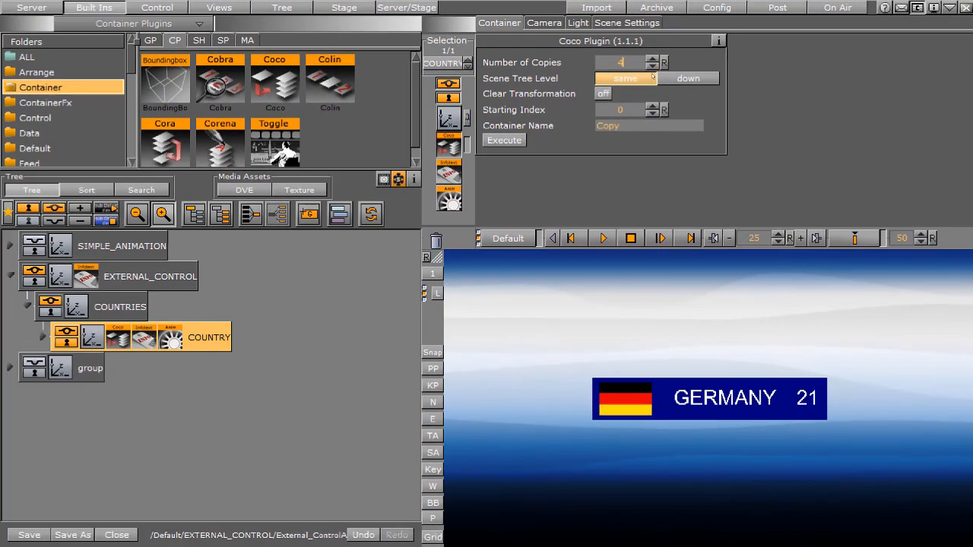
key("Tab")
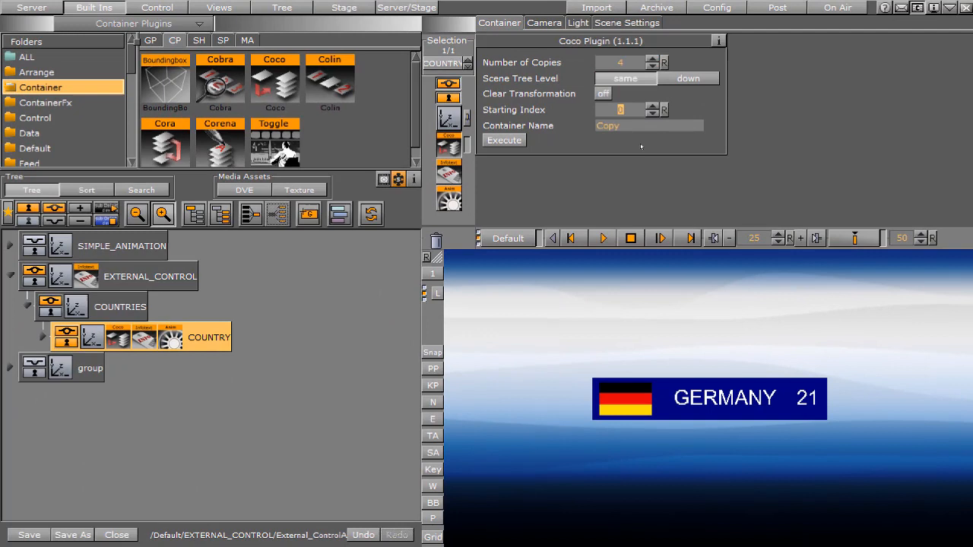
left_click(505, 141)
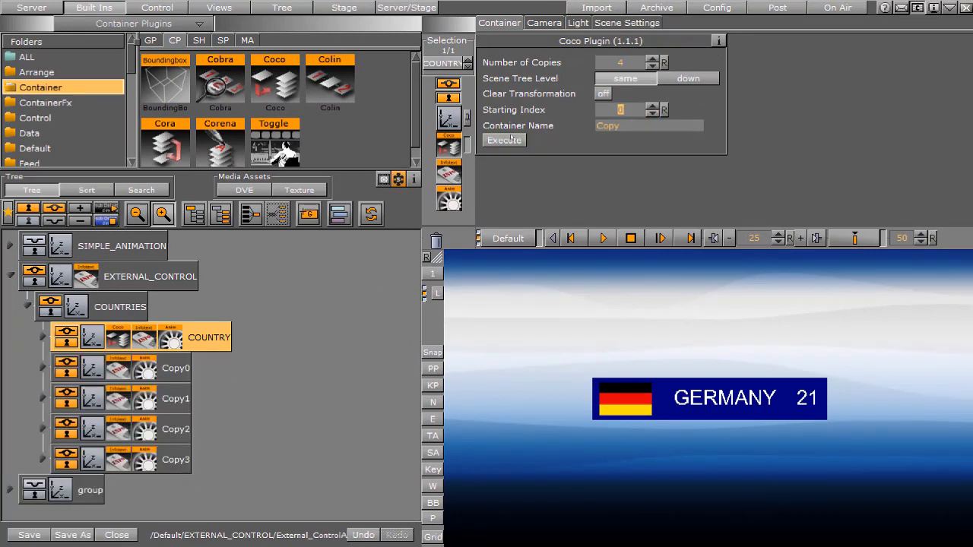
left_click_drag(118, 337, 436, 241)
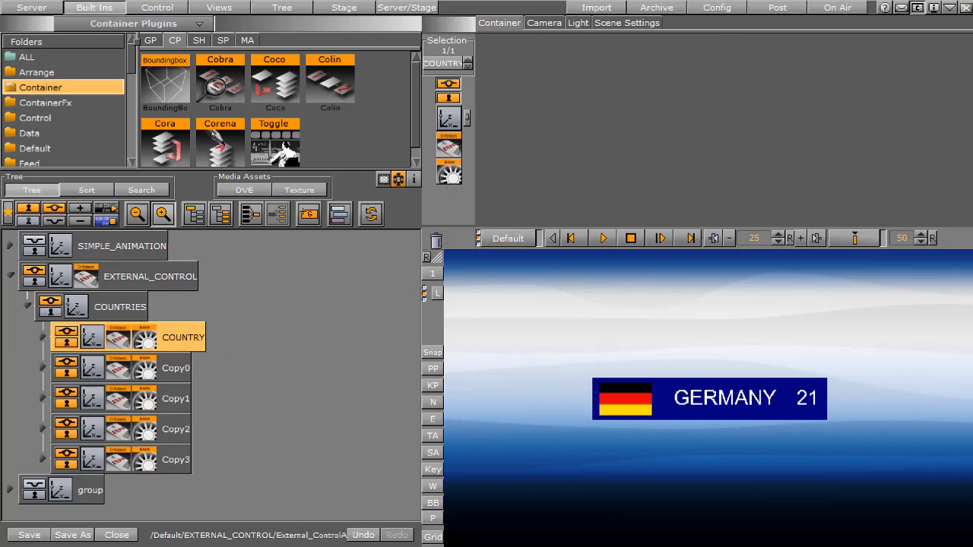
Add the Corena plugin to COUNTRIES and rename its child containers to COUNTRY_ with a starting index of 1
left_click_drag(220, 144, 111, 304)
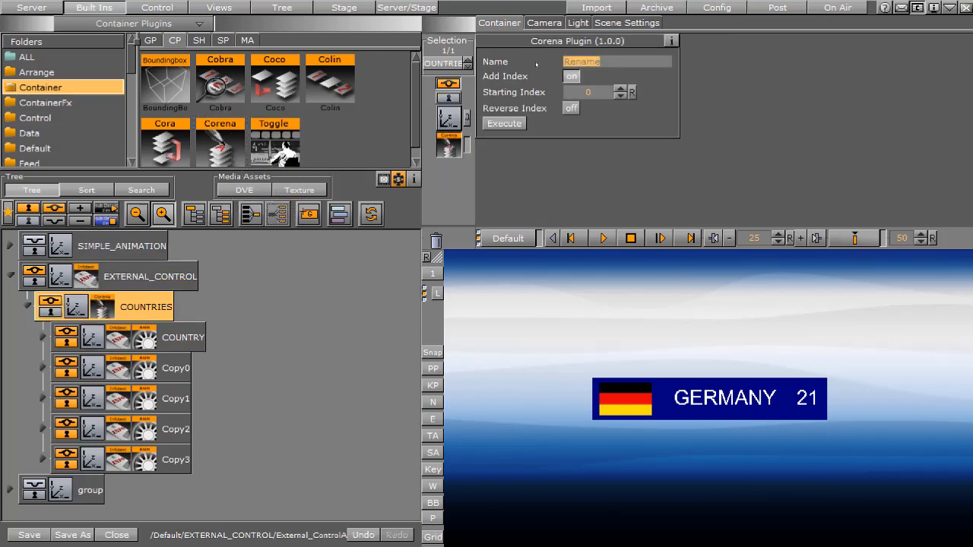
type("COUNTRY_")
left_click(621, 88)
left_click(499, 124)
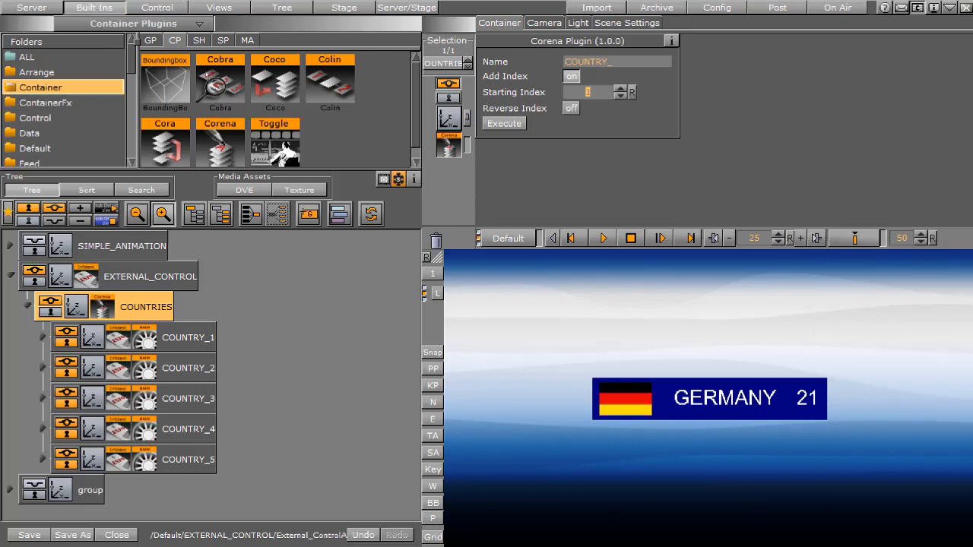
Add the Grid arrange plugin to COUNTRIES and set 5 rows with a row offset of about 65.5
left_click(38, 72)
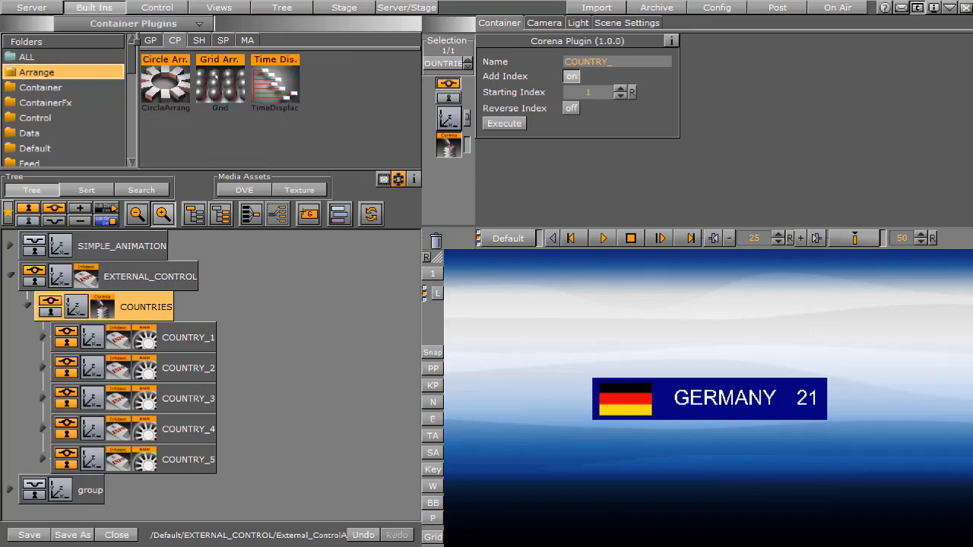
left_click_drag(215, 76, 119, 308)
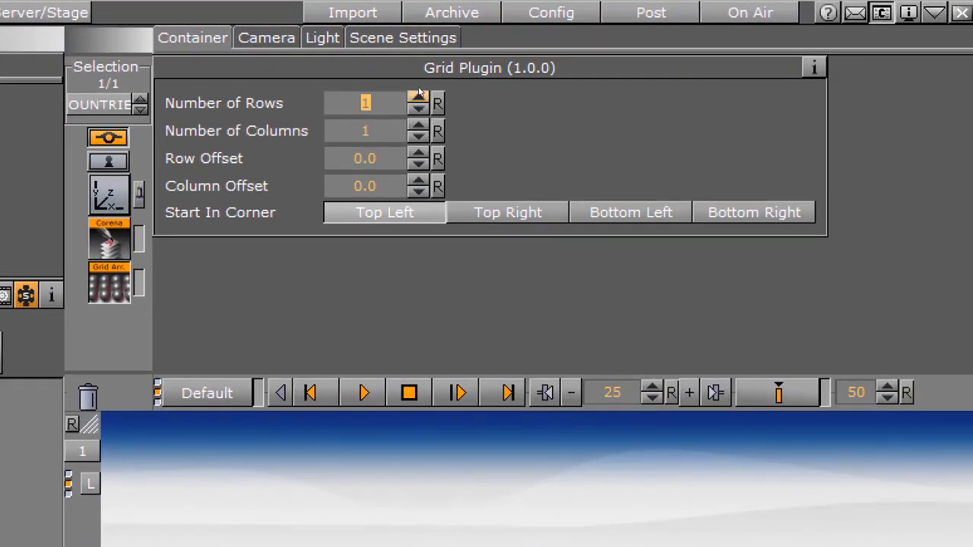
left_click(418, 96)
left_click(418, 96)
left_click(418, 96)
left_click(418, 96)
left_click_drag(354, 157, 972, 175)
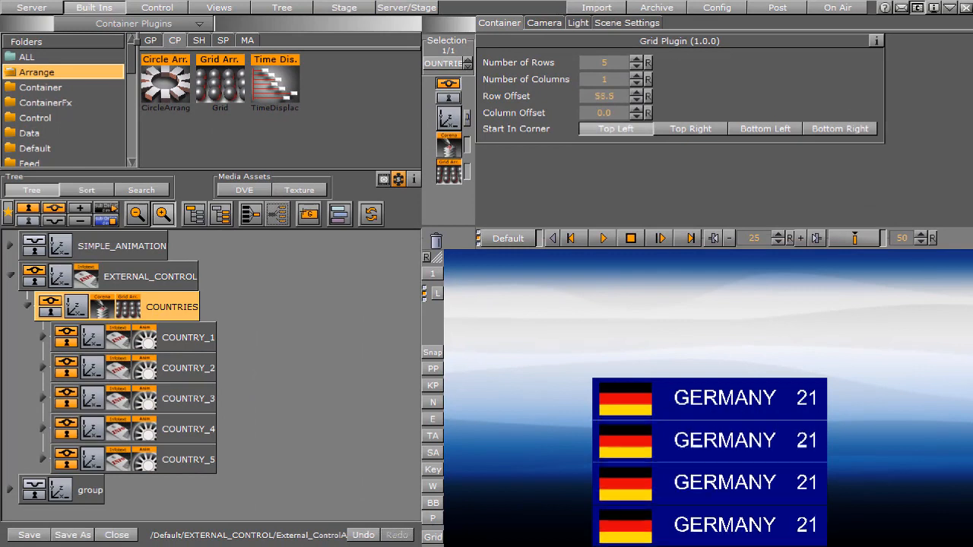
left_click_drag(966, 107, 969, 108)
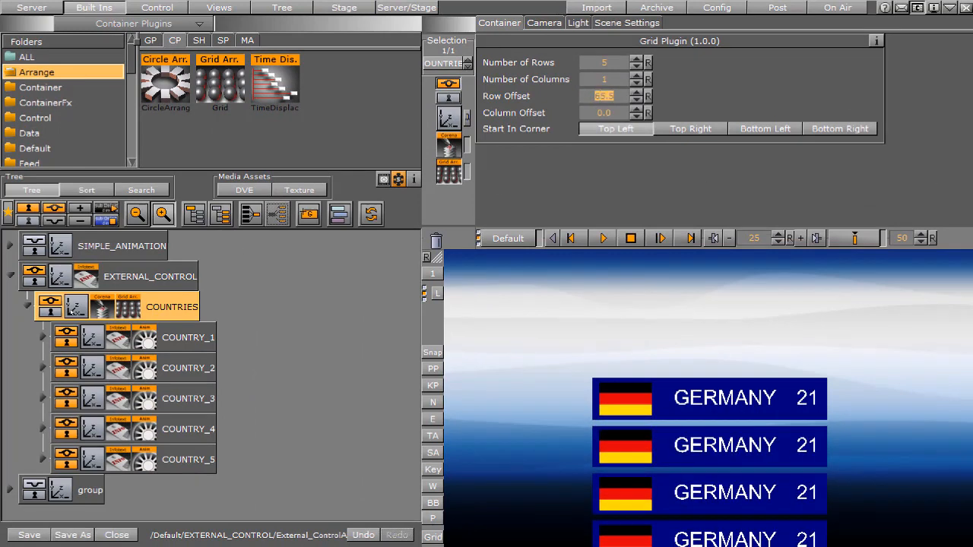
Raise the COUNTRIES group to a Y position of 140.0
left_click(448, 143)
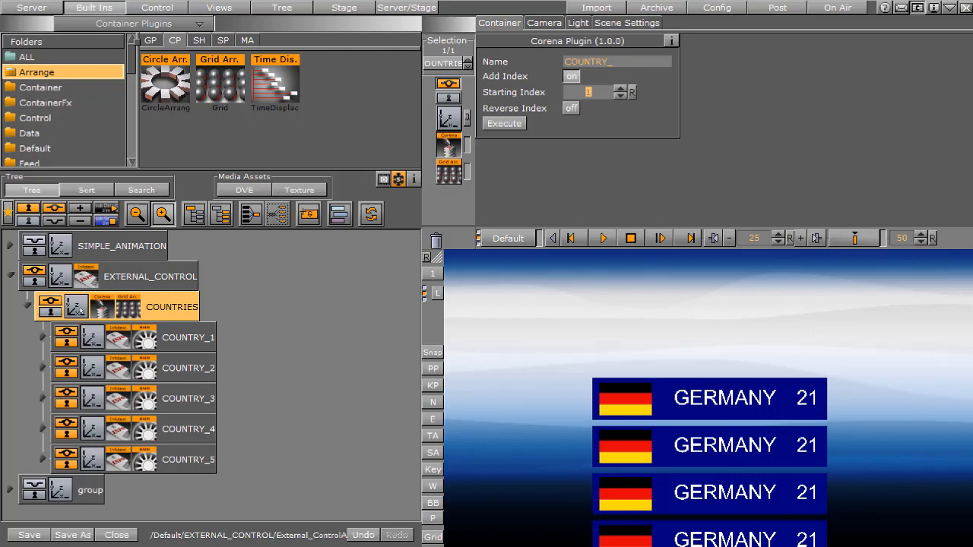
left_click(448, 118)
left_click_drag(547, 107, 655, 115)
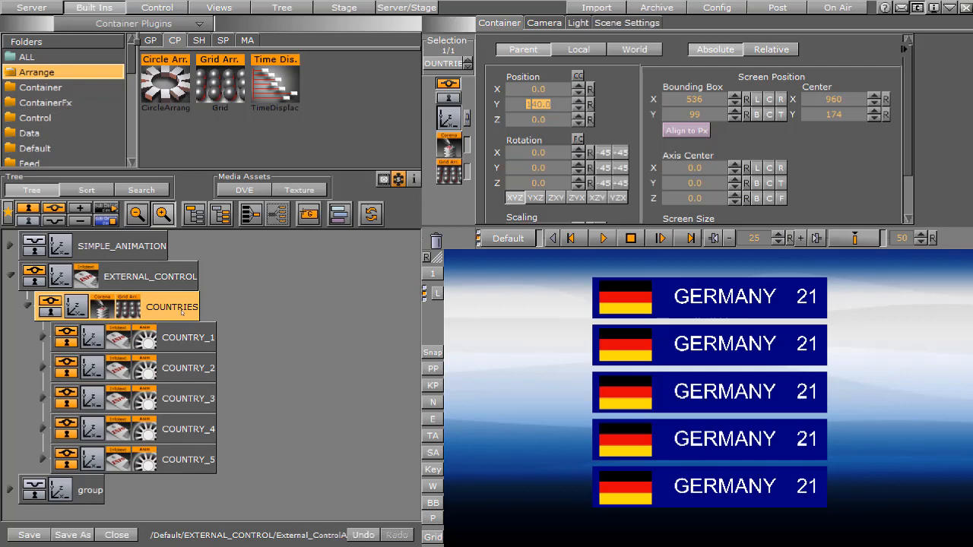
Expand COUNTRY_1, add the DataArray plugin to the COUNTRIES group and open the plugin's settings
left_click(44, 337)
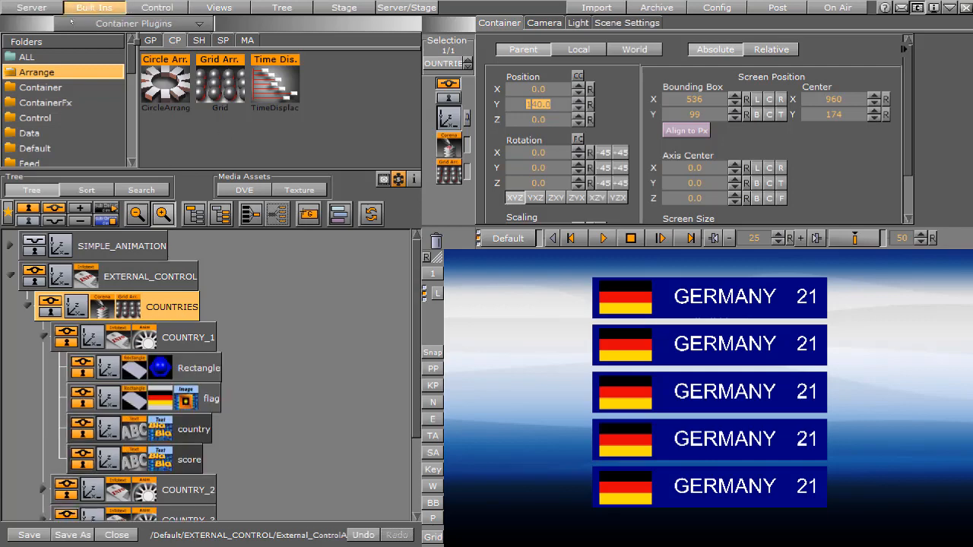
left_click(26, 133)
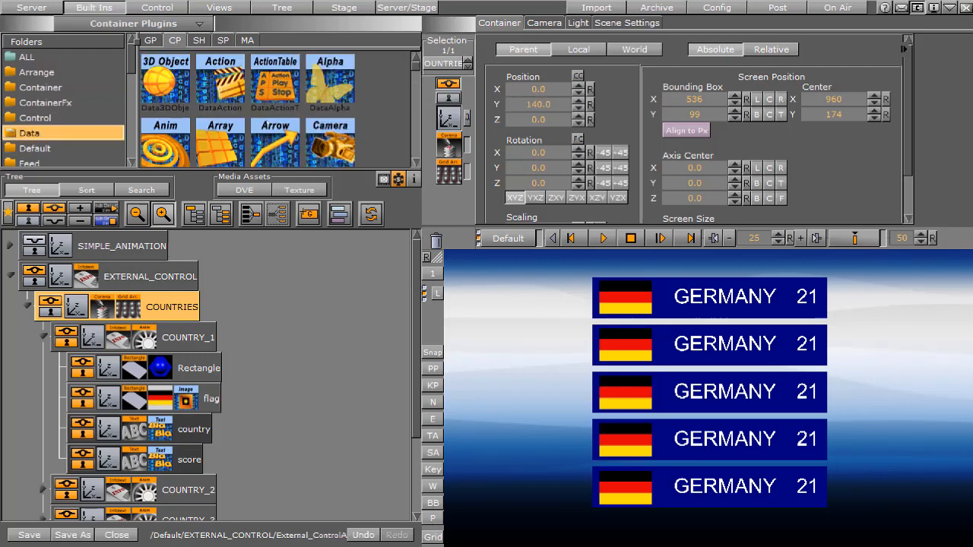
left_click(218, 138)
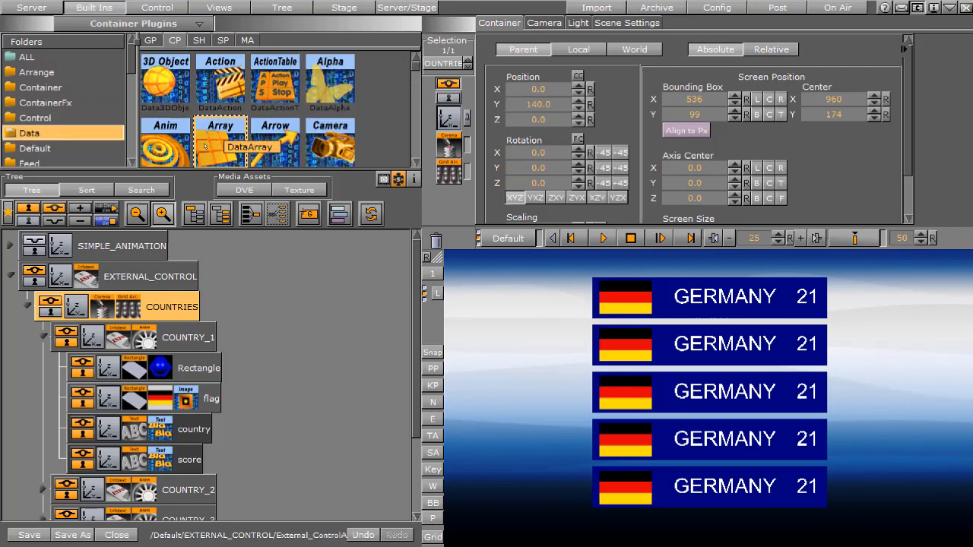
left_click(415, 163)
left_click(415, 162)
left_click_drag(224, 128, 150, 299)
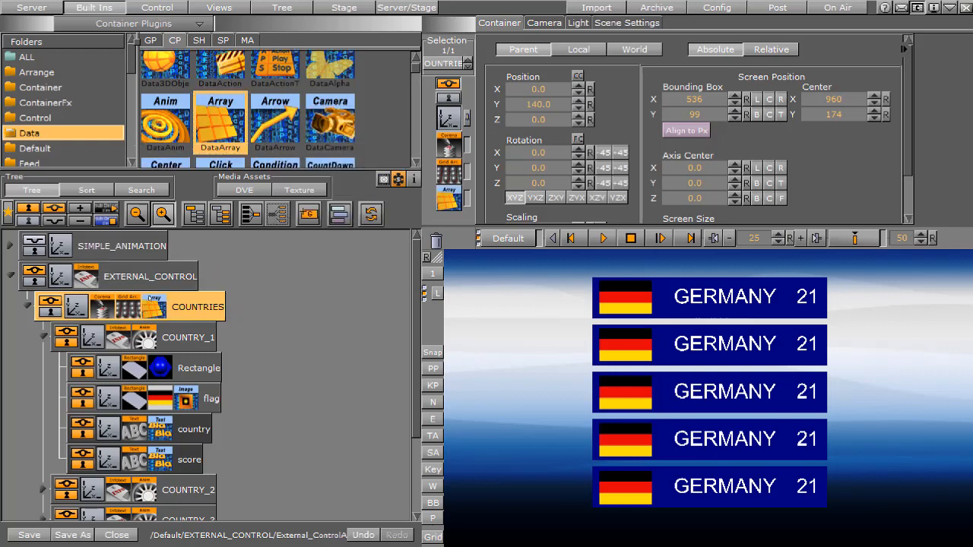
left_click(448, 198)
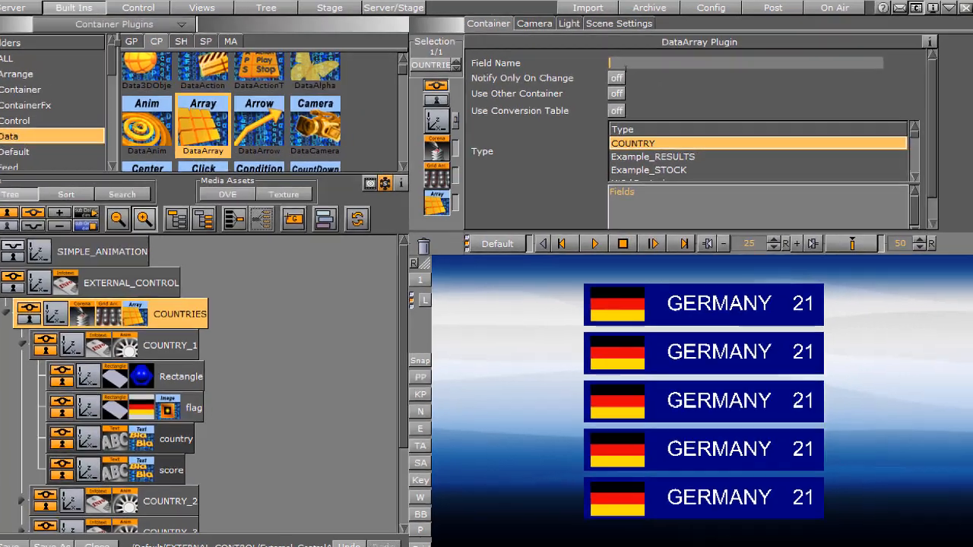
Set the DataArray field name of COUNTRIES to countries[5] and choose the COUNTRY type
type("countrie")
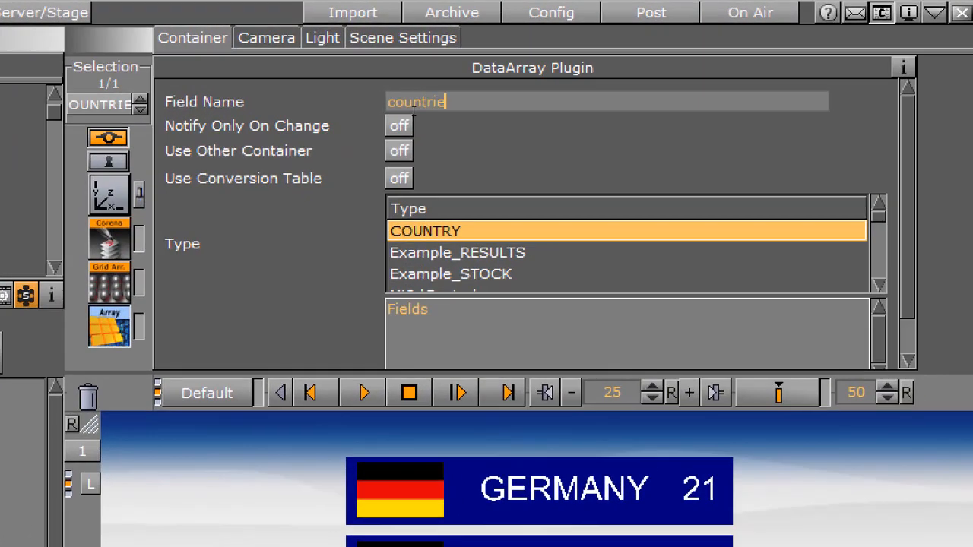
type("s[5]")
left_click(437, 253)
left_click(439, 234)
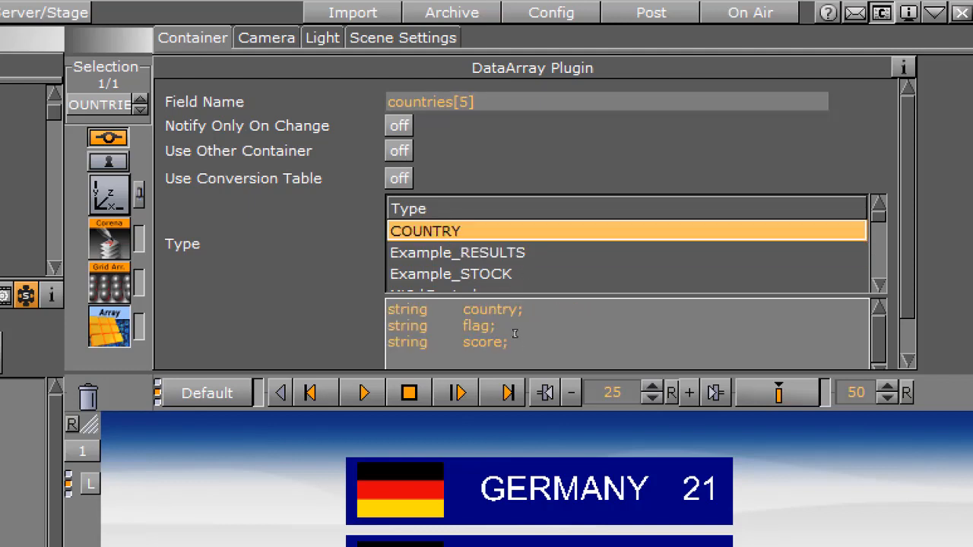
Compare the COUNTRY type's fields with the data field names on COUNTRY_1's country, flag and score containers, and collapse COUNTRY_1
left_click(480, 324)
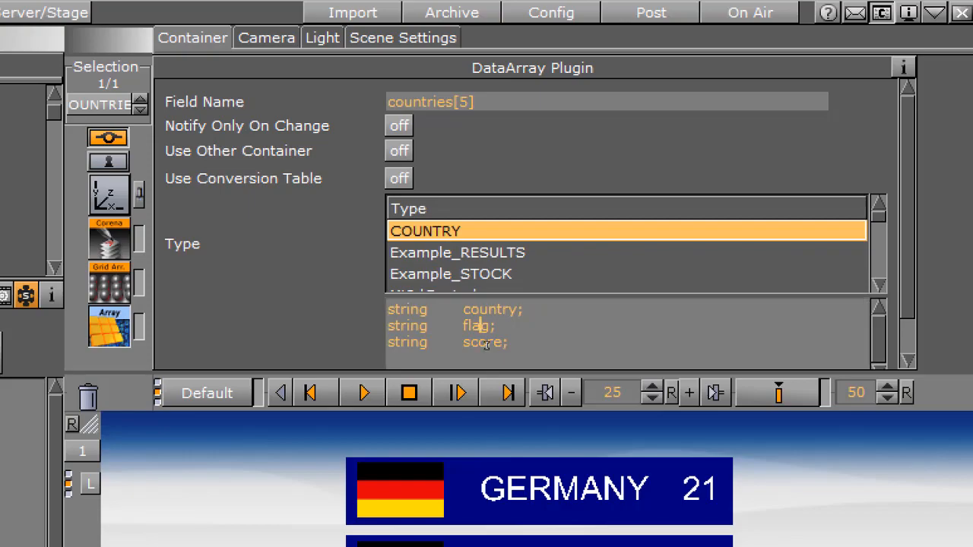
left_click(492, 343)
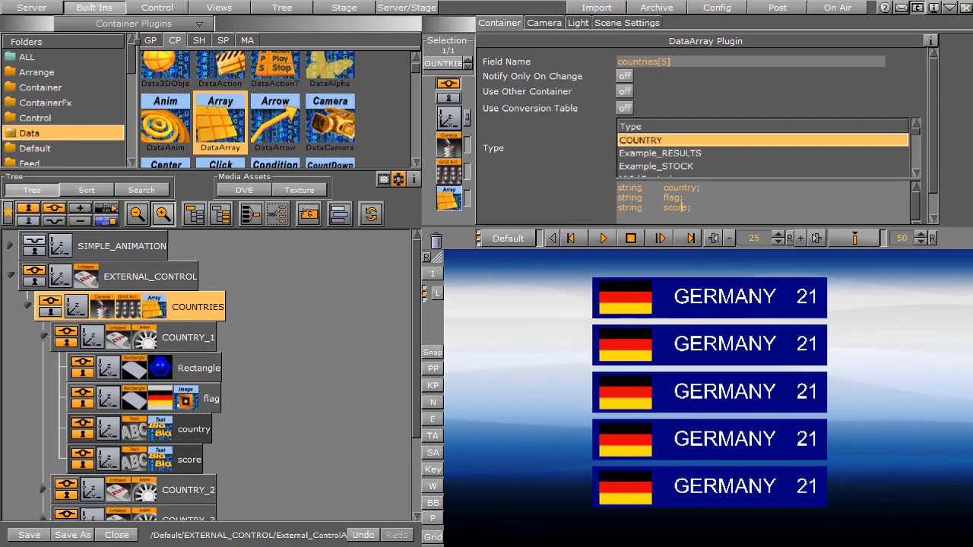
left_click(162, 438)
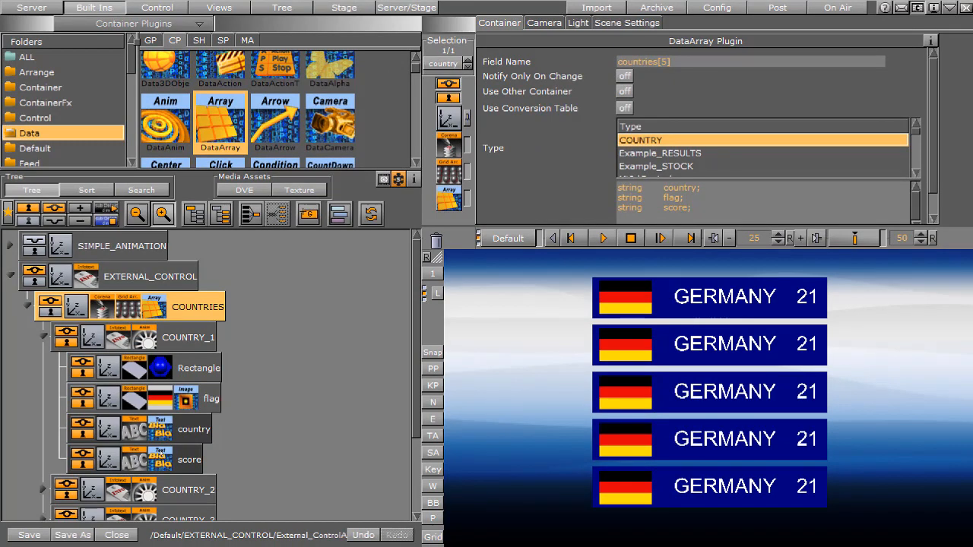
left_click(160, 398)
left_click(168, 461)
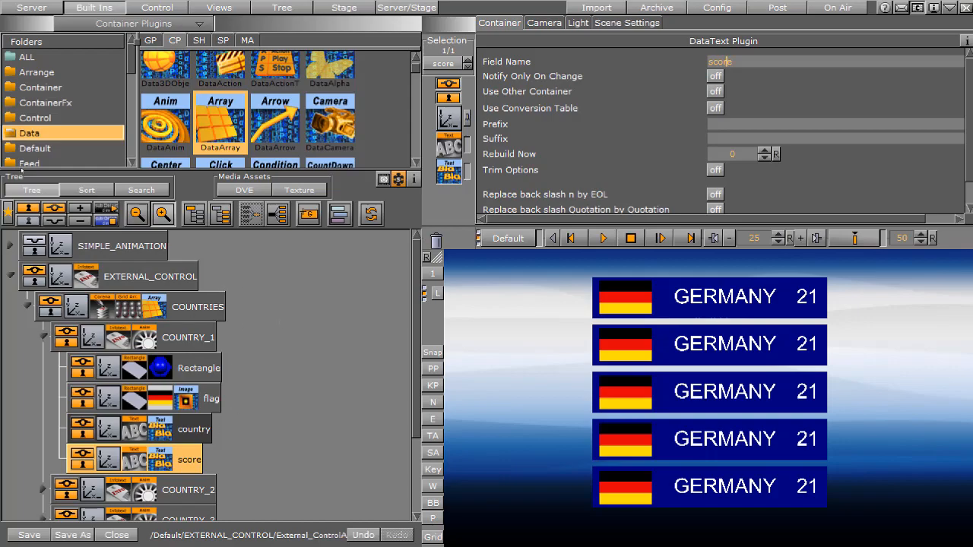
left_click(44, 335)
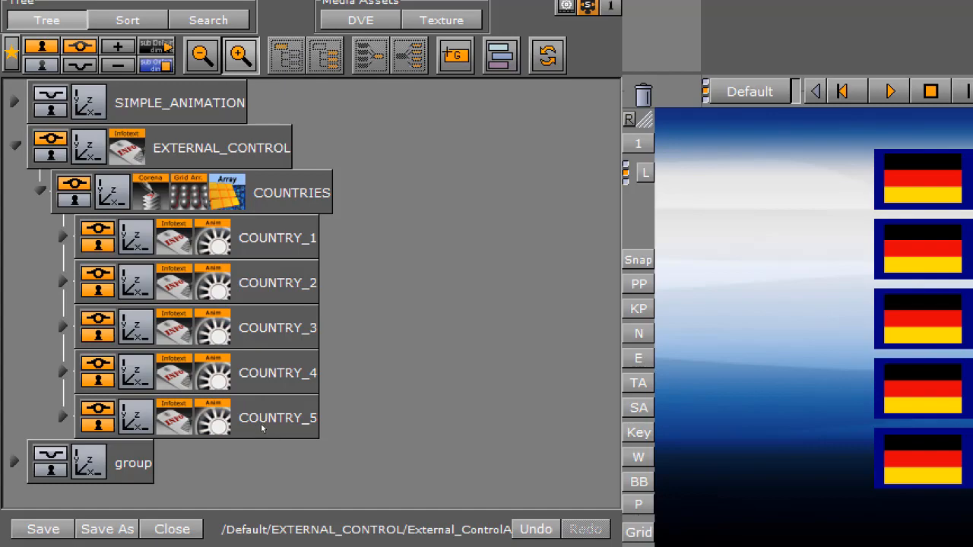
Replace the scene's DataPool plugin data with a countries[0-4] array containing the entry {country=germany;score=21;flag=DE;}
left_click(235, 198)
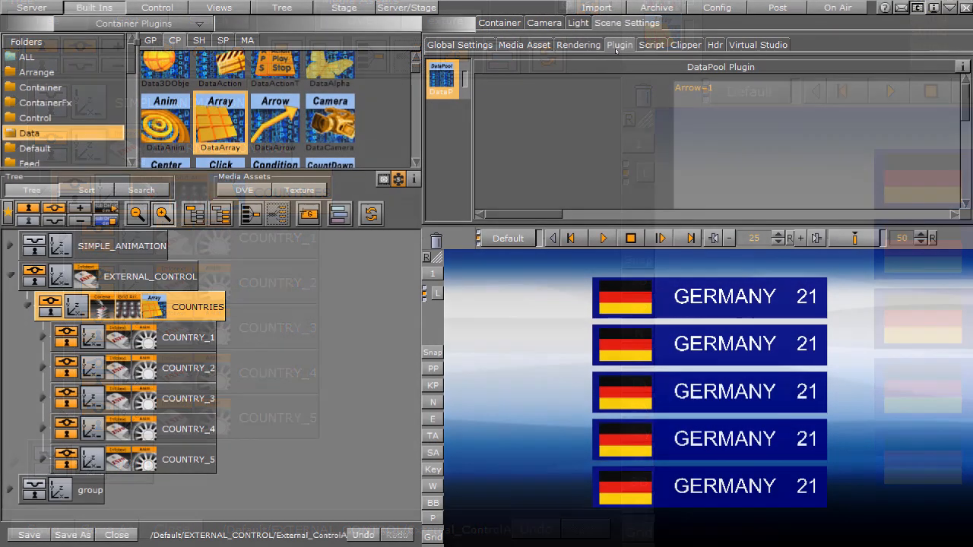
left_click_drag(650, 87, 728, 87)
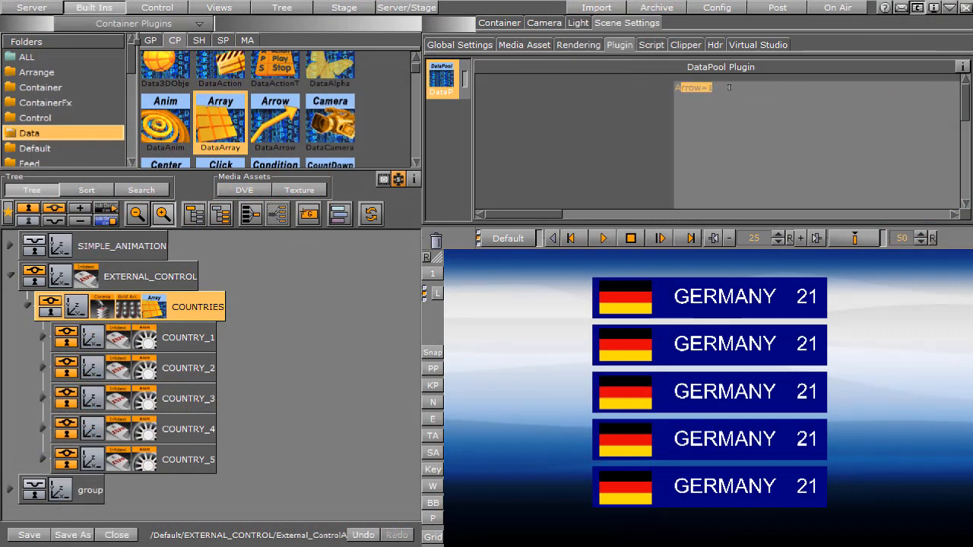
key("Delete")
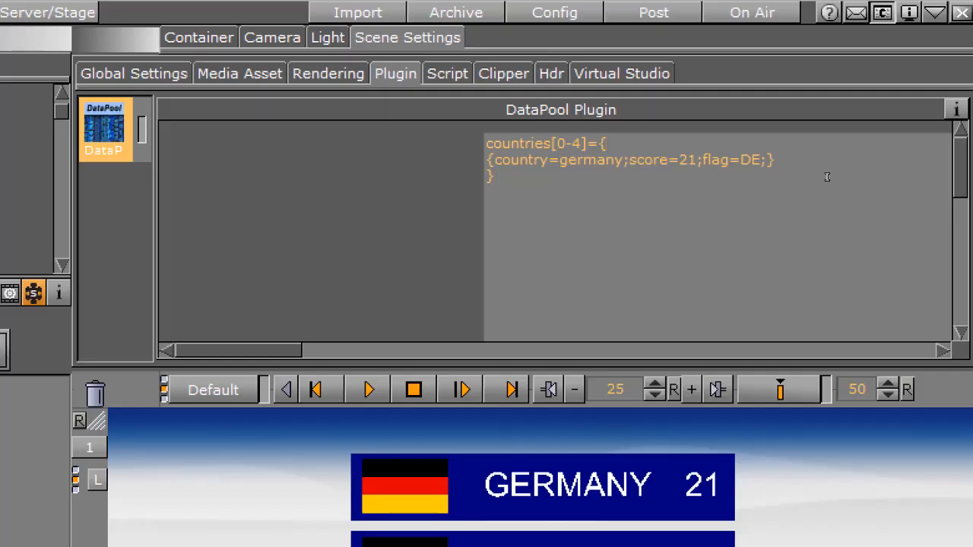
Duplicate the germany entry twice inside the countries[0-4] array, each copy on its own line
left_click(783, 157)
left_click_drag(795, 159, 472, 159)
key("ctrl+c")
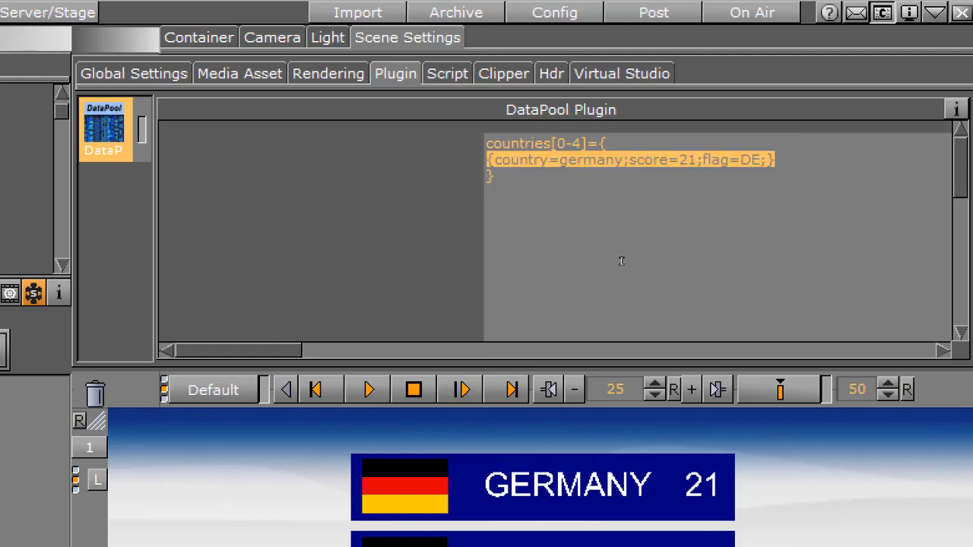
left_click(805, 153)
key("Return")
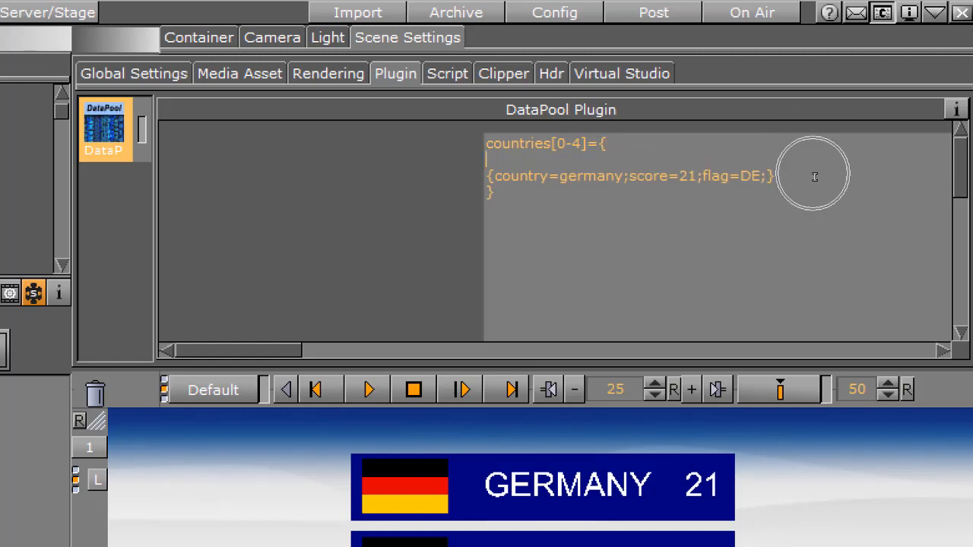
key("ctrl+v")
key("Return")
key("ctrl+v")
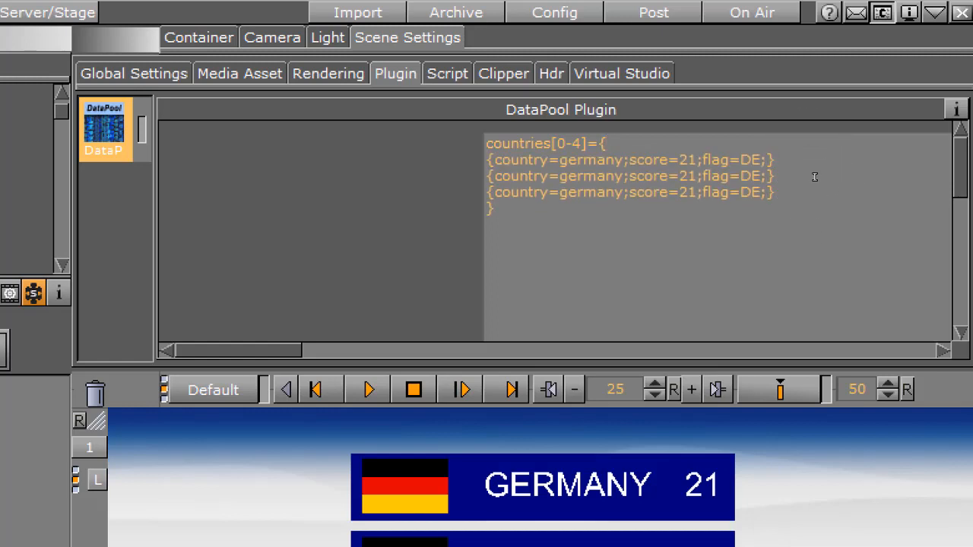
Set the score to 22 in the second germany entry and 23 in the third
key("Left")
key("Left")
key("Left")
key("Left")
key("Left")
key("Left")
key("Left")
key("Left")
key("Left")
key("Left")
key("Left")
key("Right")
key("BackSpace")
type("2")
key("Down")
key("BackSpace")
type("3")
Separate the three array entries with commas and show the scene in On Air mode
left_click(787, 159)
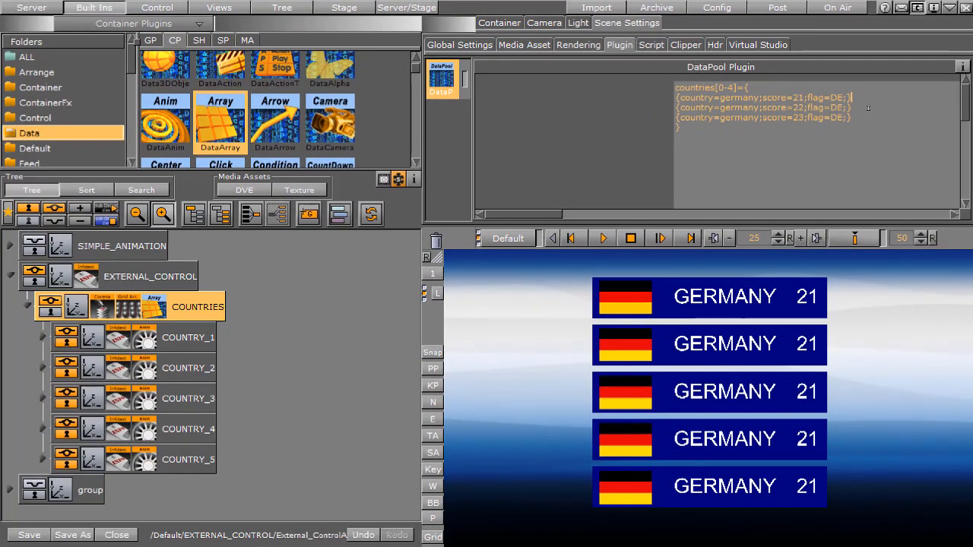
type(",")
key("Down")
type(",")
key("Down")
key("Down")
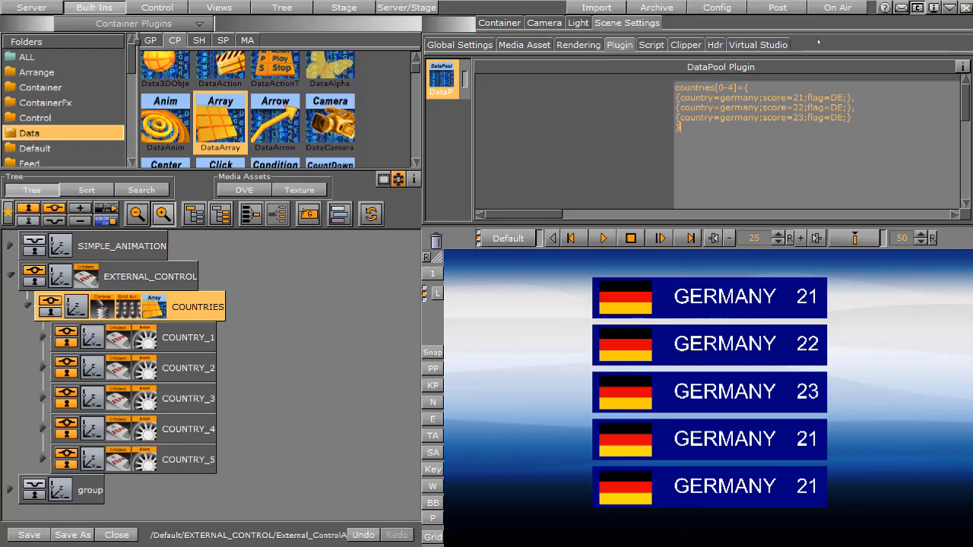
left_click(846, 9)
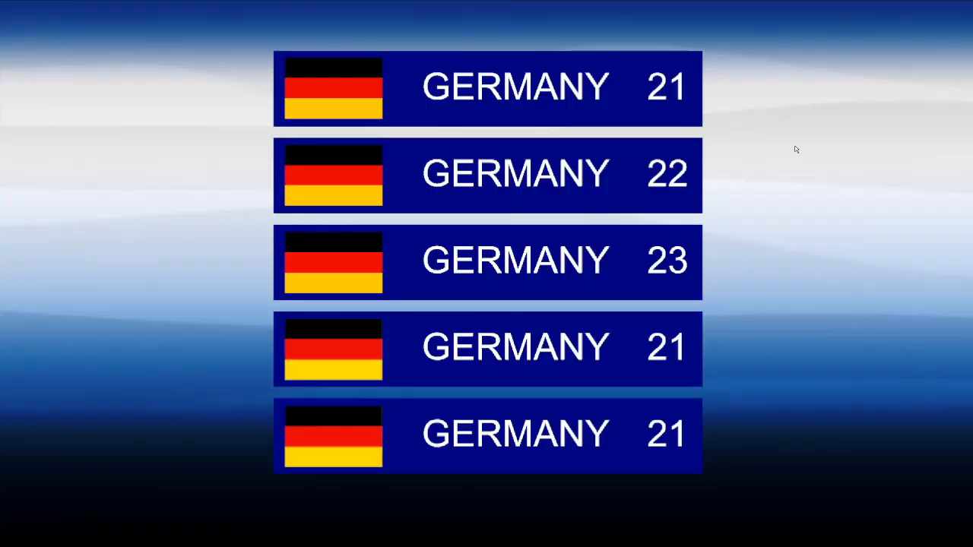
Switch to the text editor and examine the DataPool command, index range, country names and flag codes in vizsend4-DataArray.txt
key("alt+Tab")
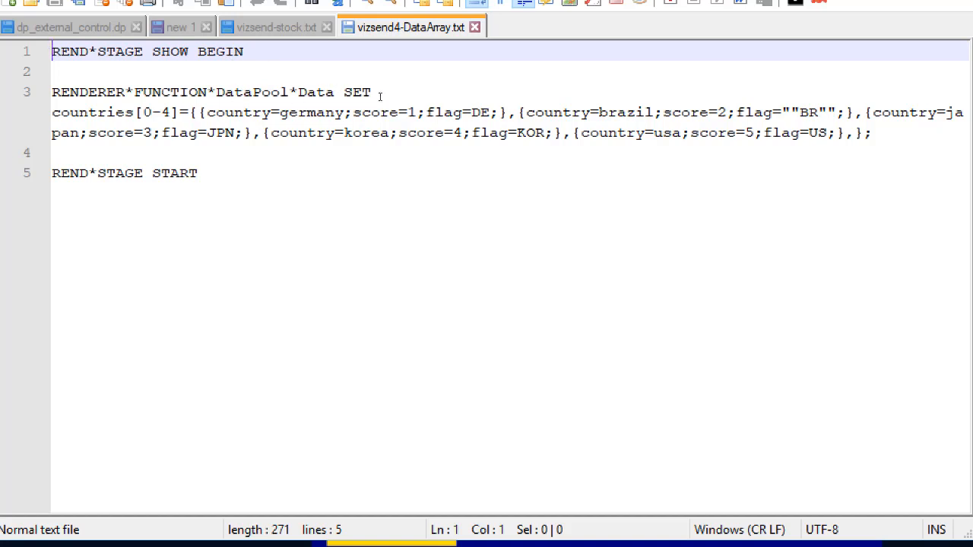
left_click_drag(380, 92, 298, 95)
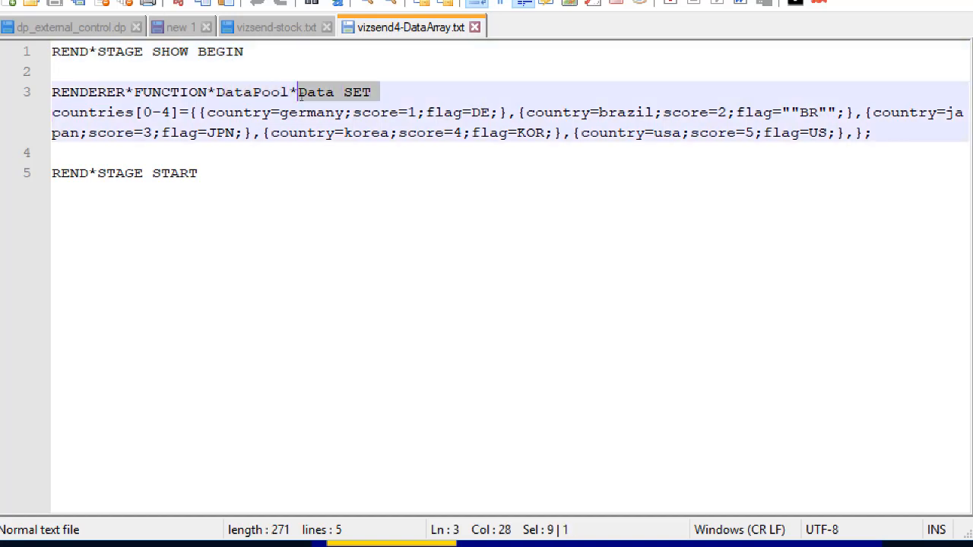
left_click(78, 113)
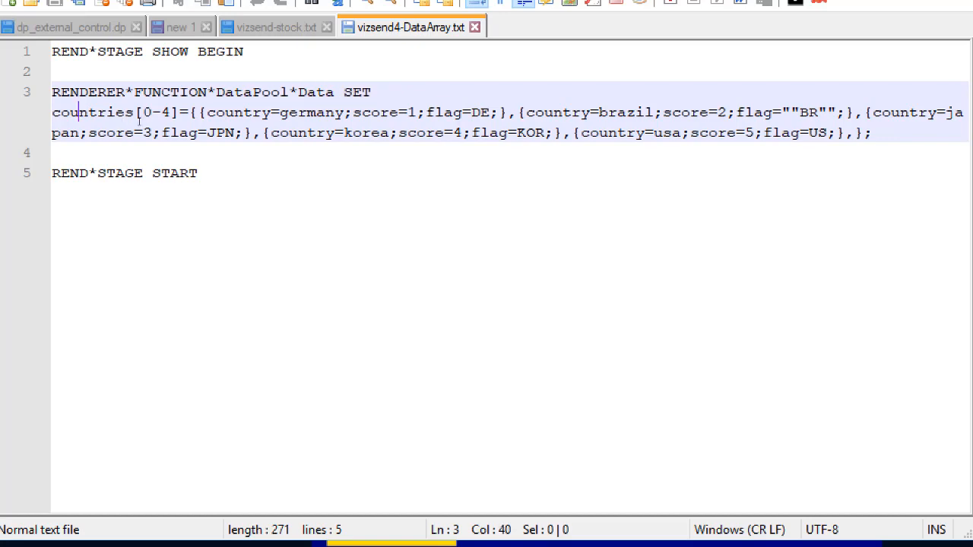
left_click_drag(144, 113, 167, 113)
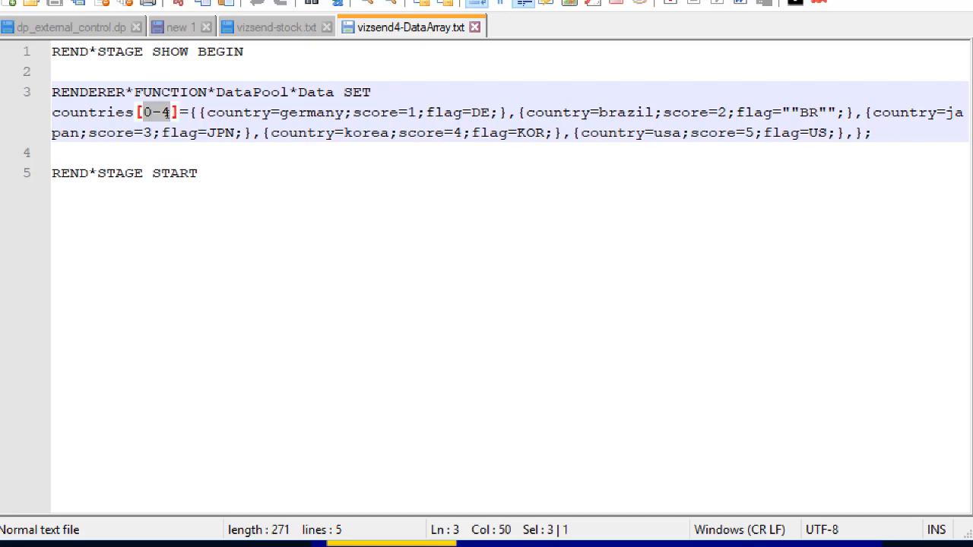
double_click(307, 113)
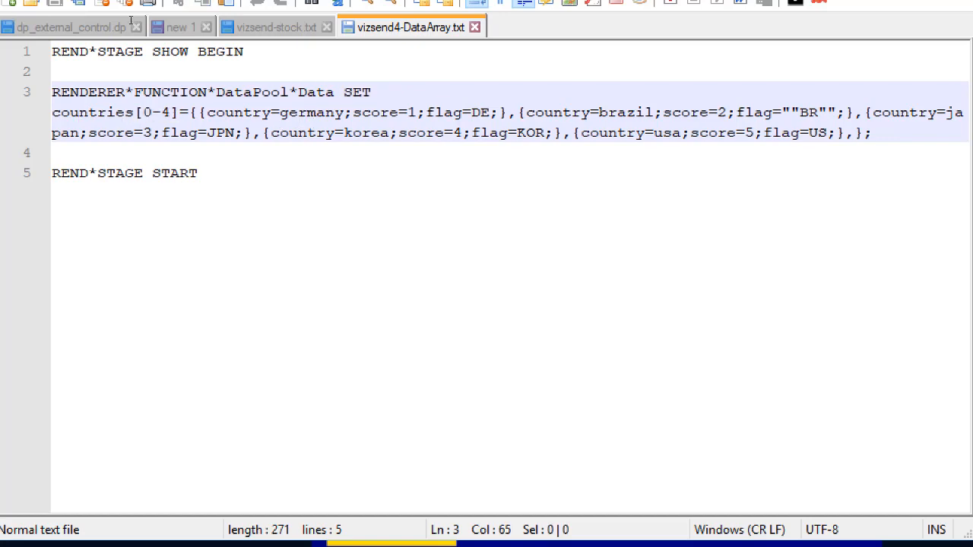
left_click(626, 113)
double_click(626, 112)
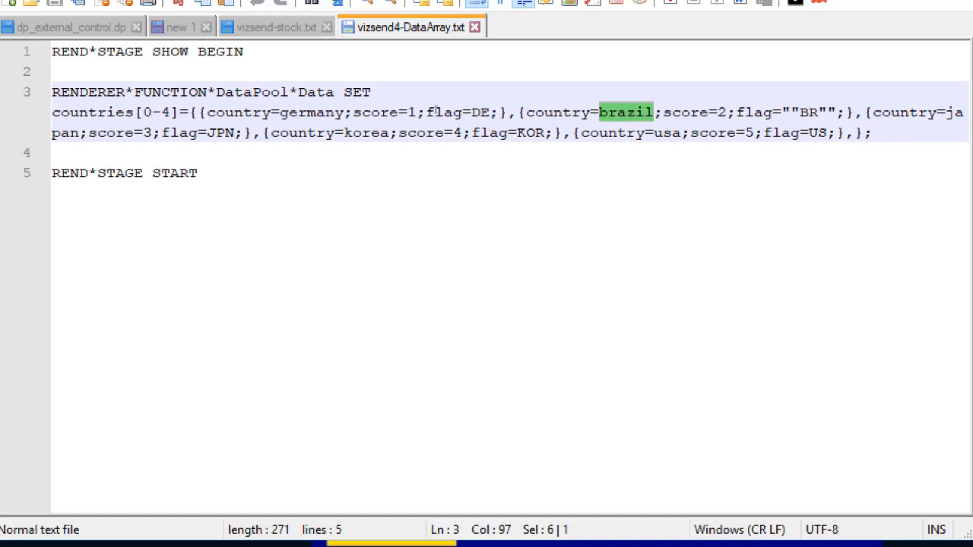
left_click_drag(471, 113, 491, 113)
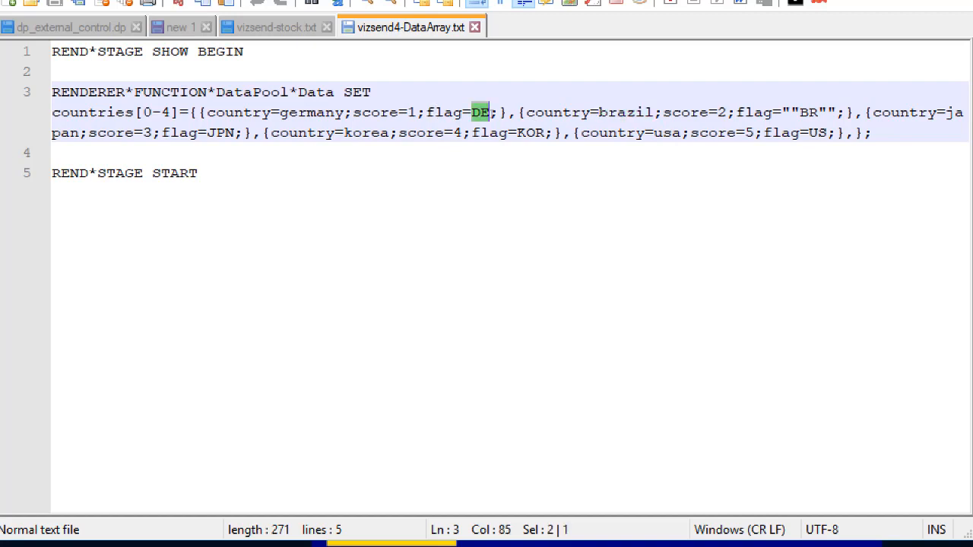
Switch to vizSend, narrow its window to uncover the banners and run the vizsend4-DataArray.txt script
left_click(610, 231)
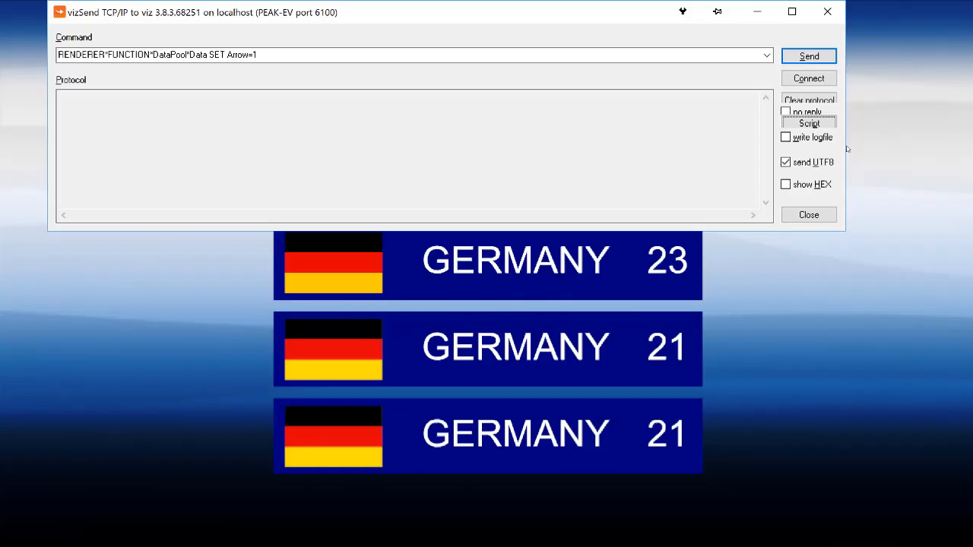
left_click_drag(630, 149, 263, 169)
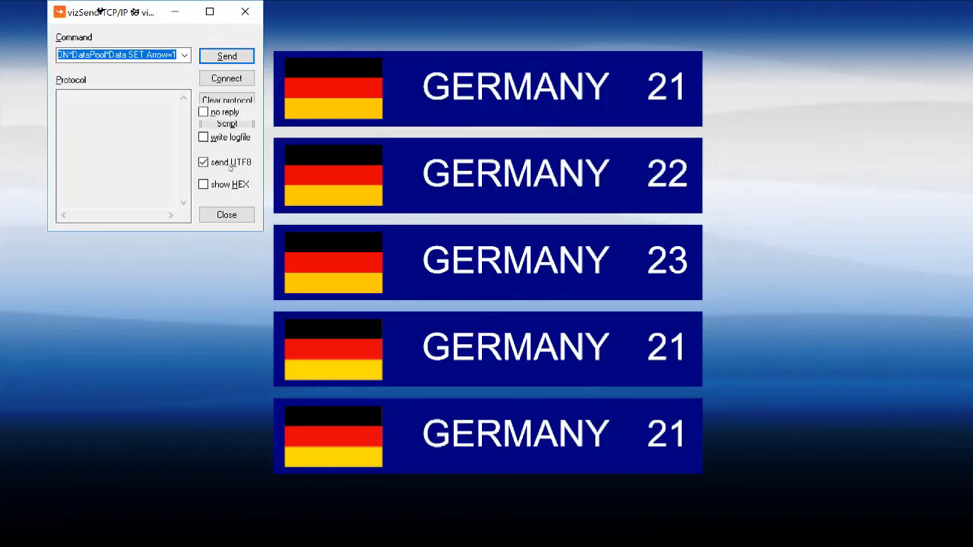
left_click(227, 123)
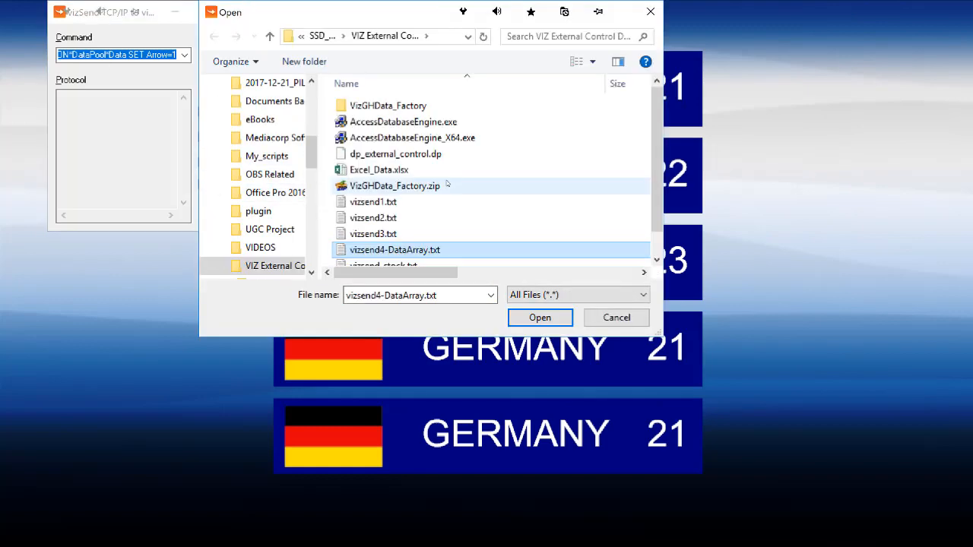
left_click(447, 184)
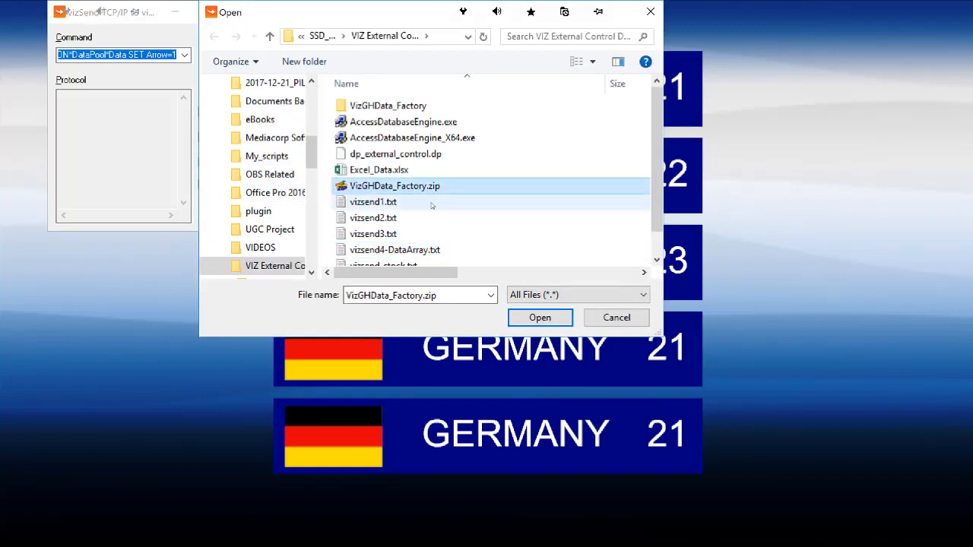
left_click(391, 251)
left_click(525, 318)
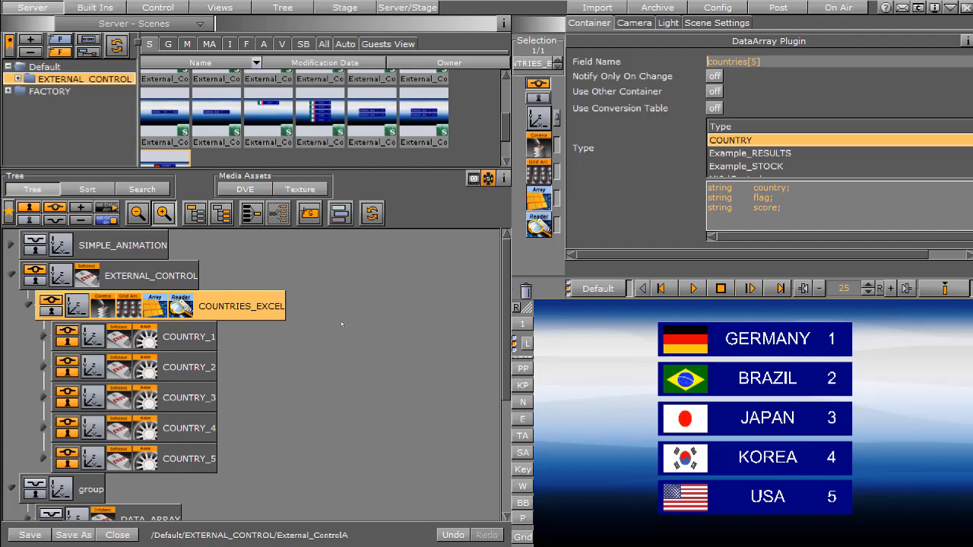
Locate the DataReader plugin in the Data folder of the built-in container plugins
left_click(89, 6)
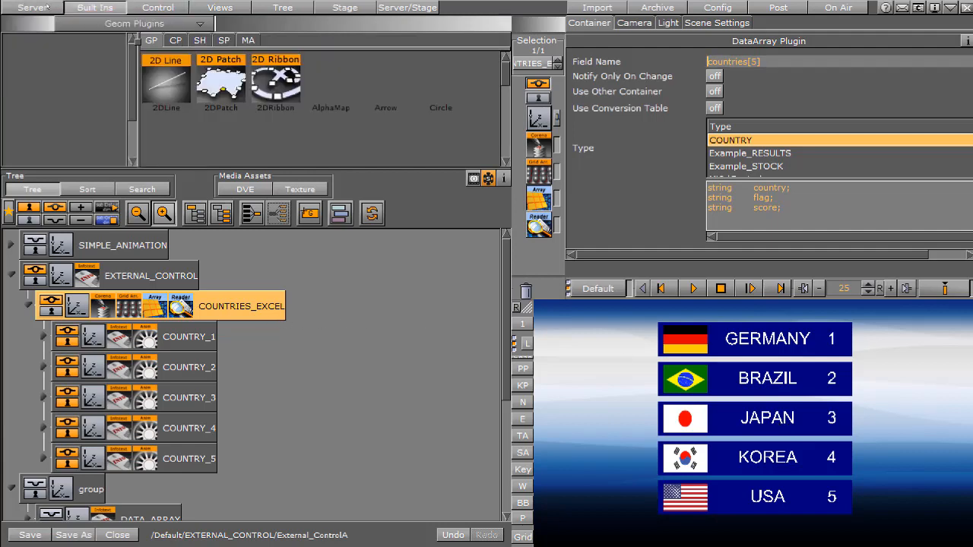
left_click(176, 40)
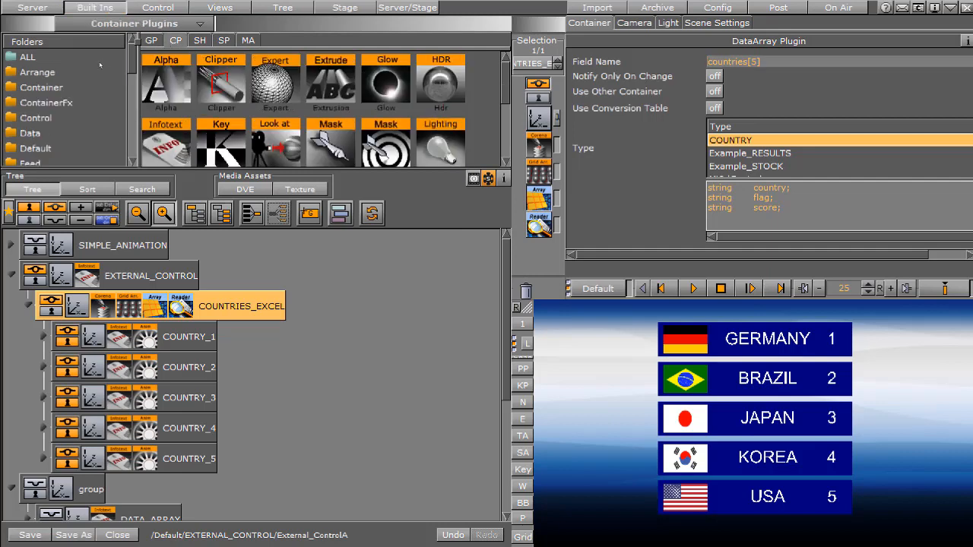
left_click(27, 135)
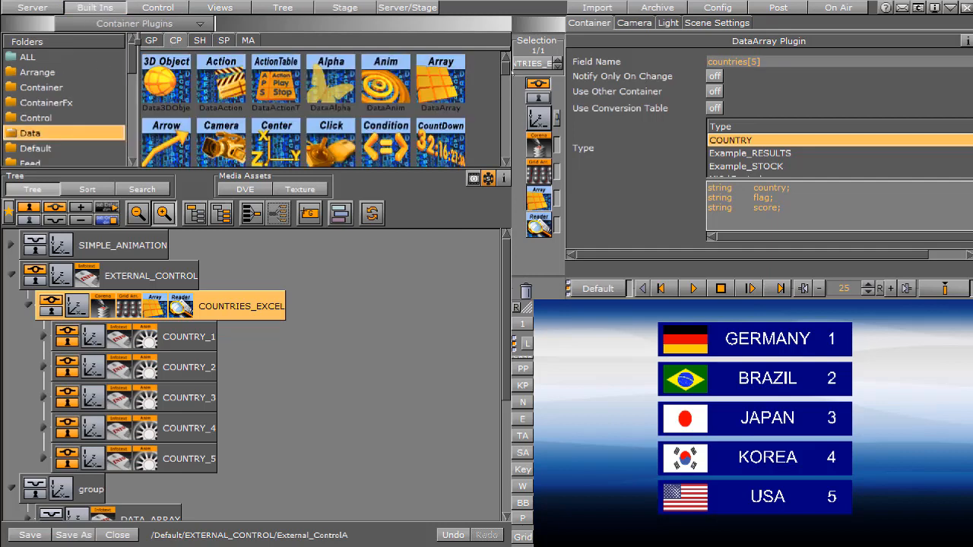
scroll(216, 96, "down", 5)
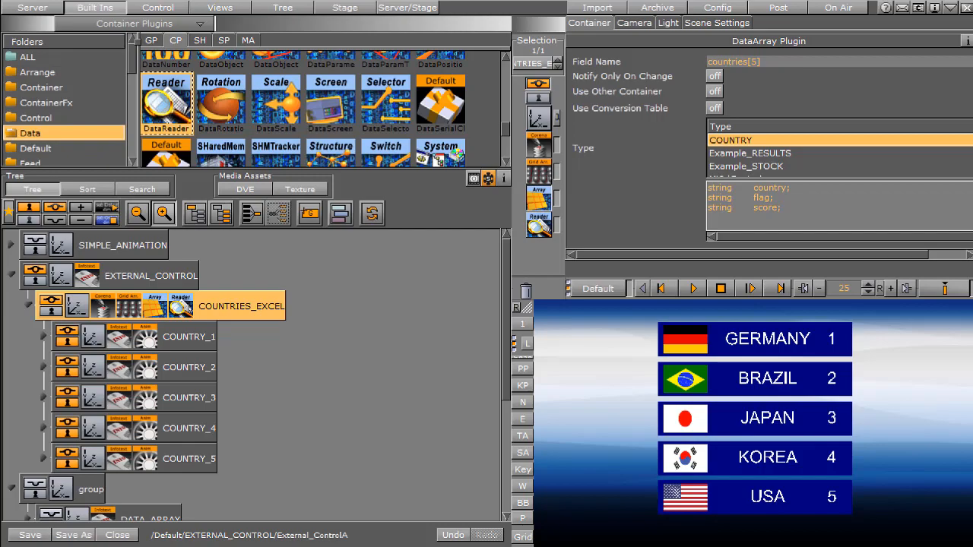
Open the DataReader settings on COUNTRIES_EXCEL, check the Excel file path and switch to the Excel_Data workbook
left_click(186, 306)
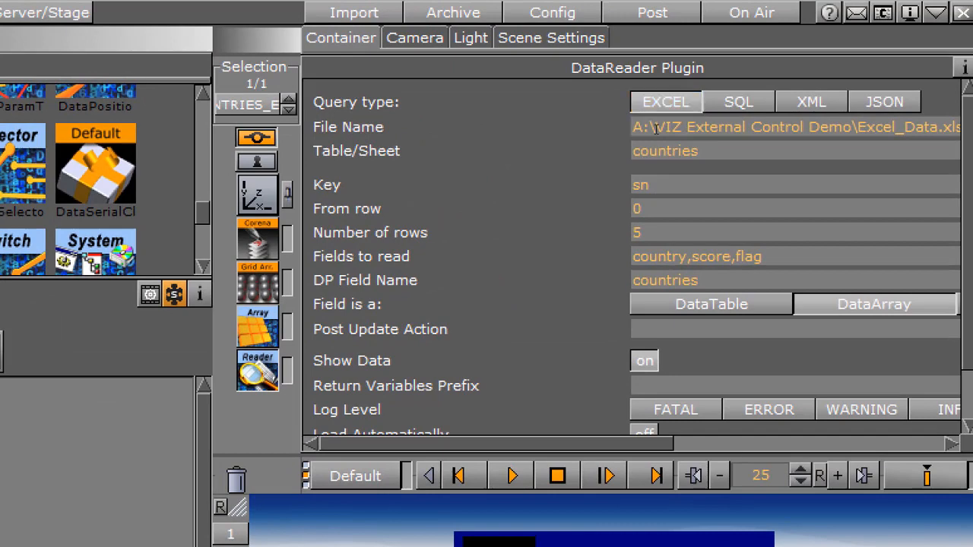
left_click_drag(631, 127, 960, 127)
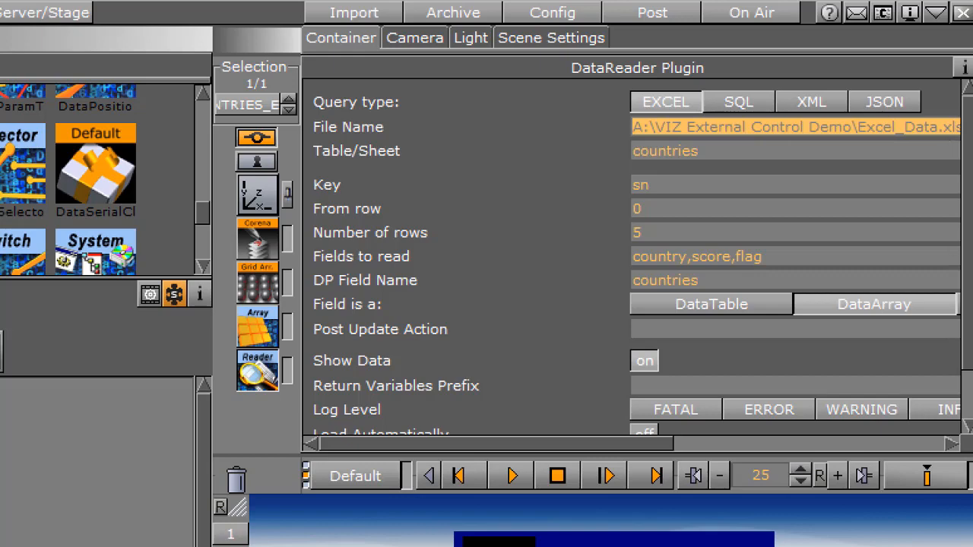
key("alt+Tab")
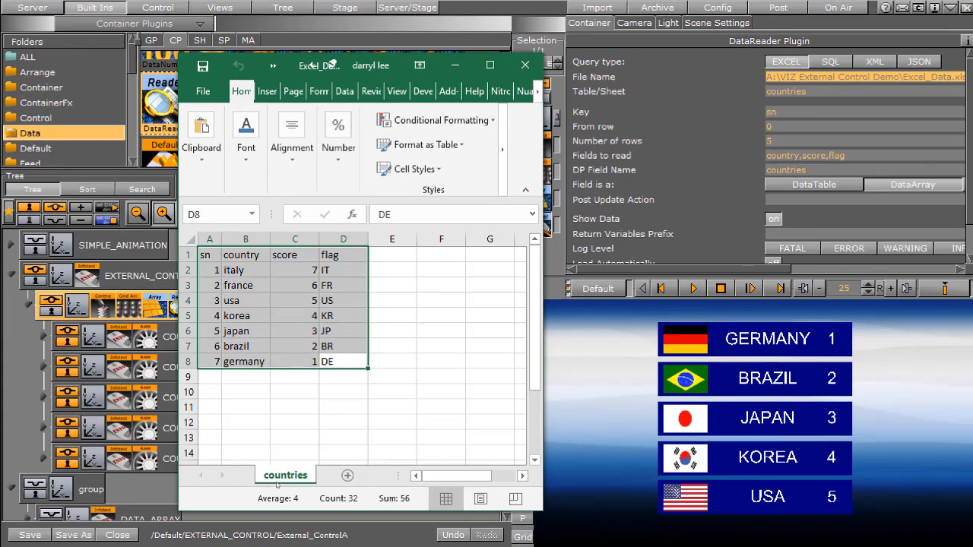
Close the Excel_Data workbook and load its rows into COUNTRIES_EXCEL through the DataReader plugin
left_click(681, 104)
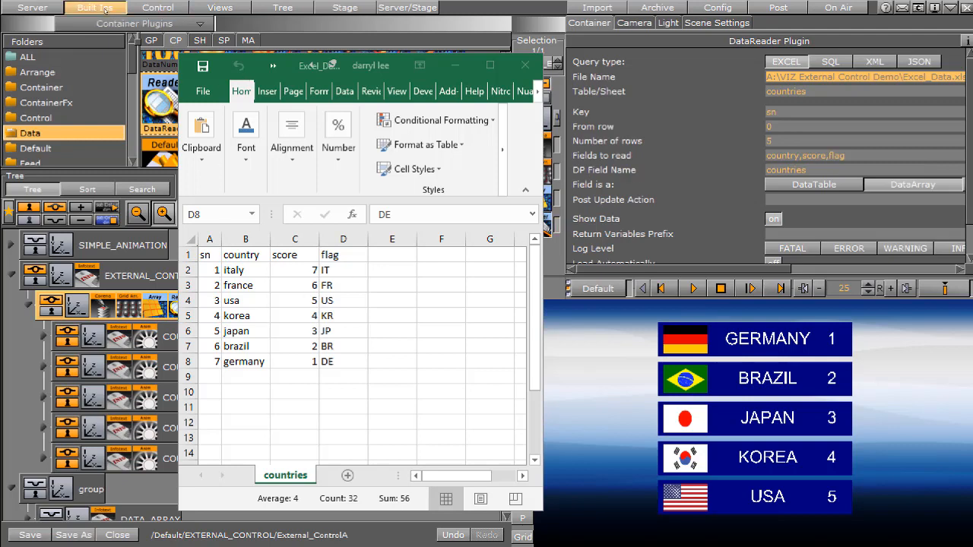
left_click(154, 305)
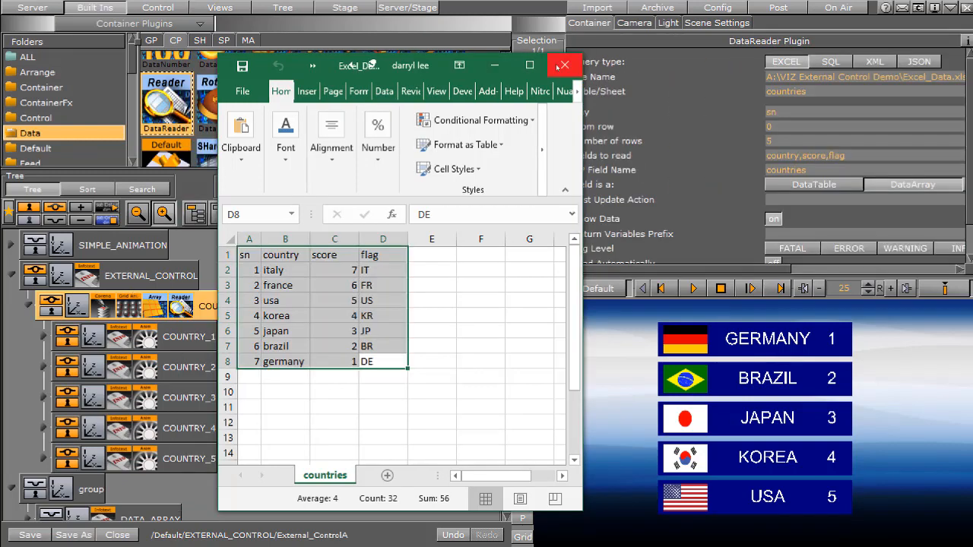
left_click(563, 66)
scroll(970, 250, "down", 2)
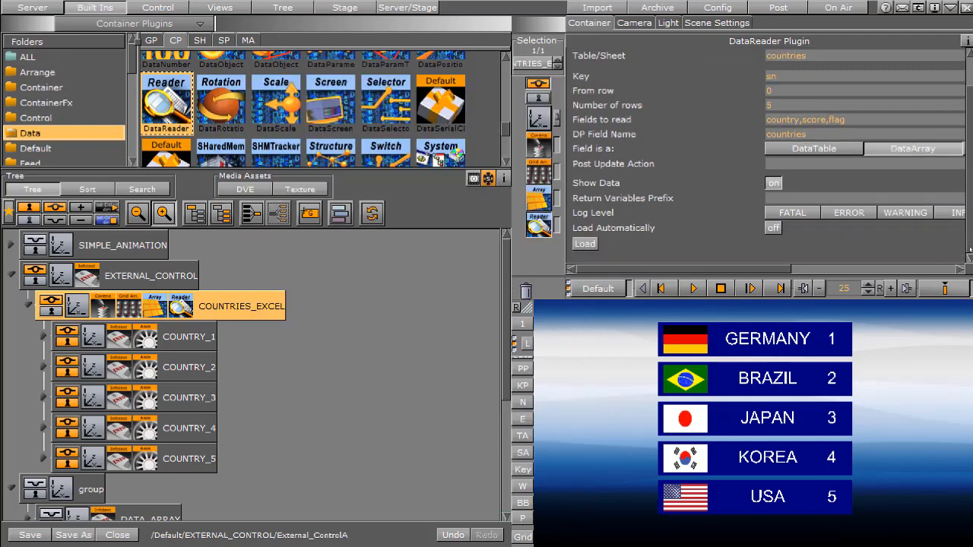
left_click(581, 244)
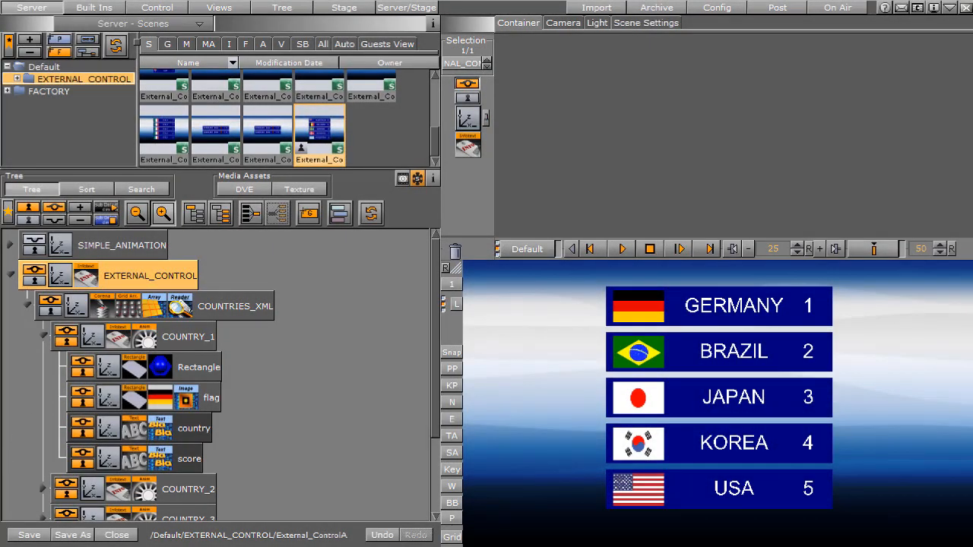
Switch to XML_DATA.xml in Notepad++ and examine the countries node and its country entries, then return to Viz Artist
key("alt+Tab")
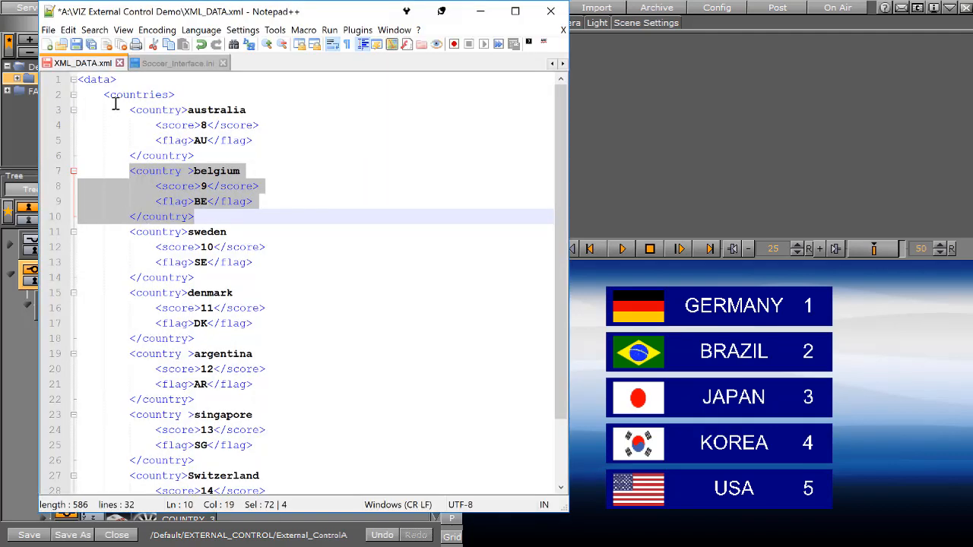
left_click_drag(120, 81, 185, 93)
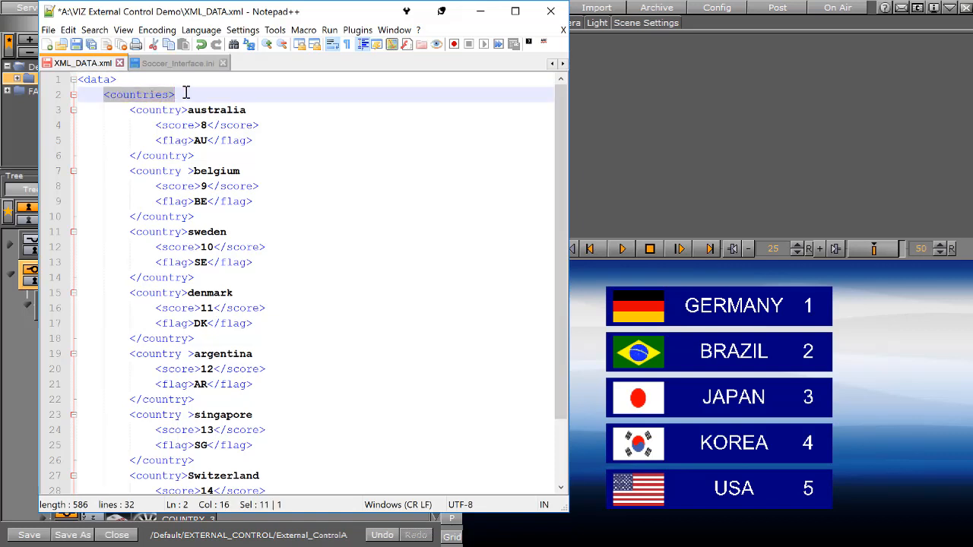
left_click(130, 110)
left_click_drag(131, 110, 201, 156)
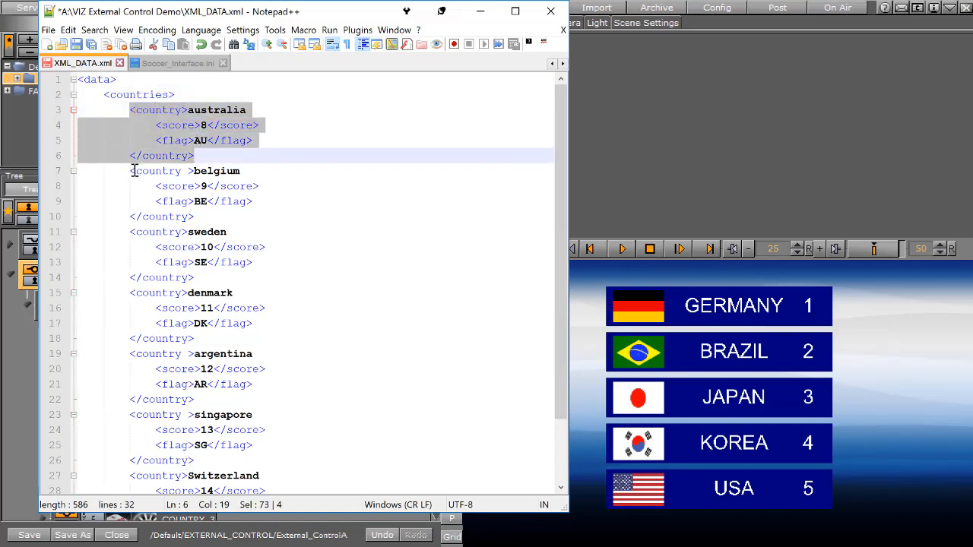
left_click_drag(129, 171, 202, 218)
left_click_drag(129, 231, 204, 277)
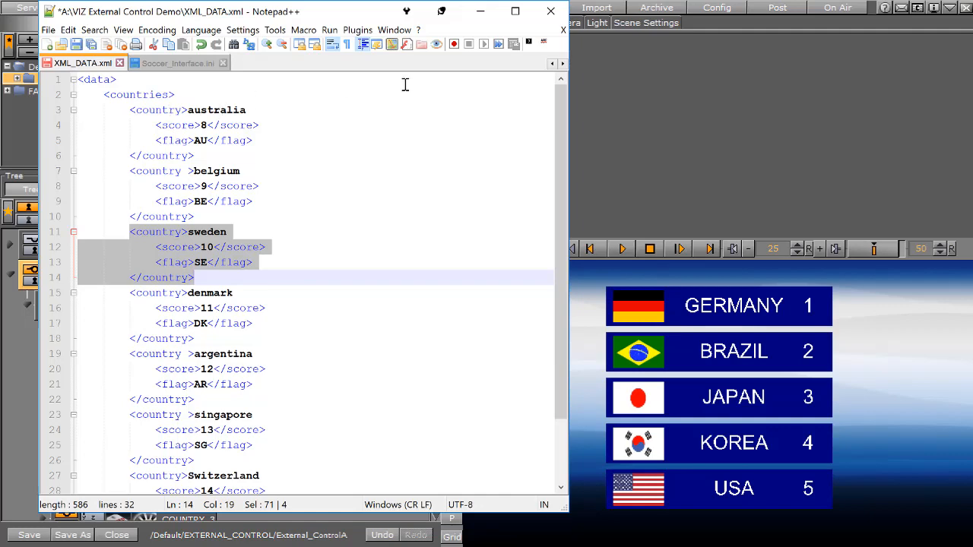
left_click(653, 95)
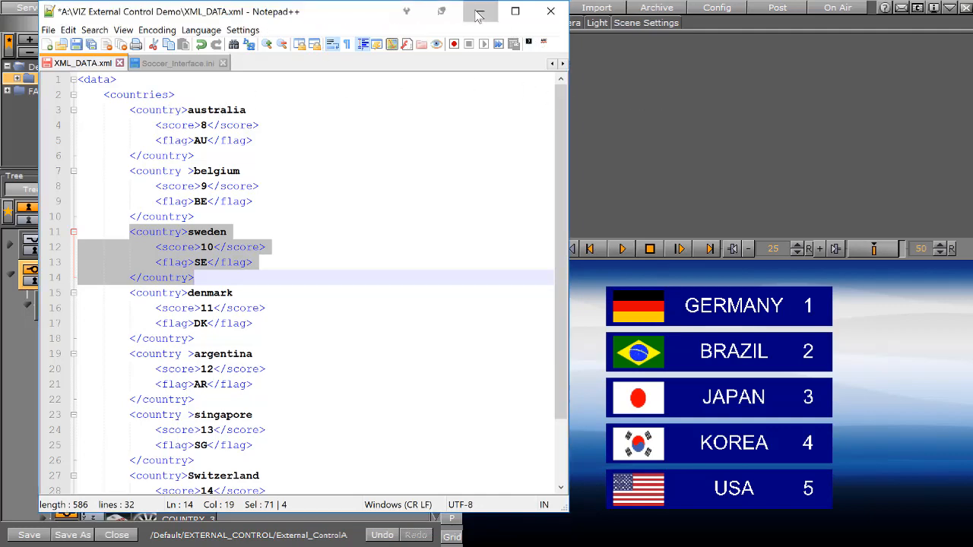
left_click(480, 11)
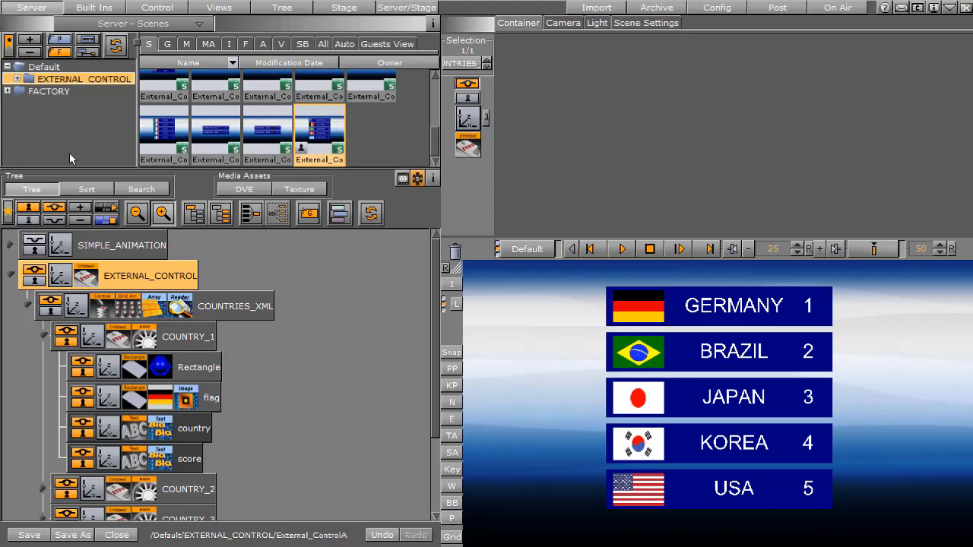
Check the DataArray field name and COUNTRY structure on COUNTRIES_XML and look through its COUNTRY_1 to COUNTRY_5 child containers
left_click(152, 309)
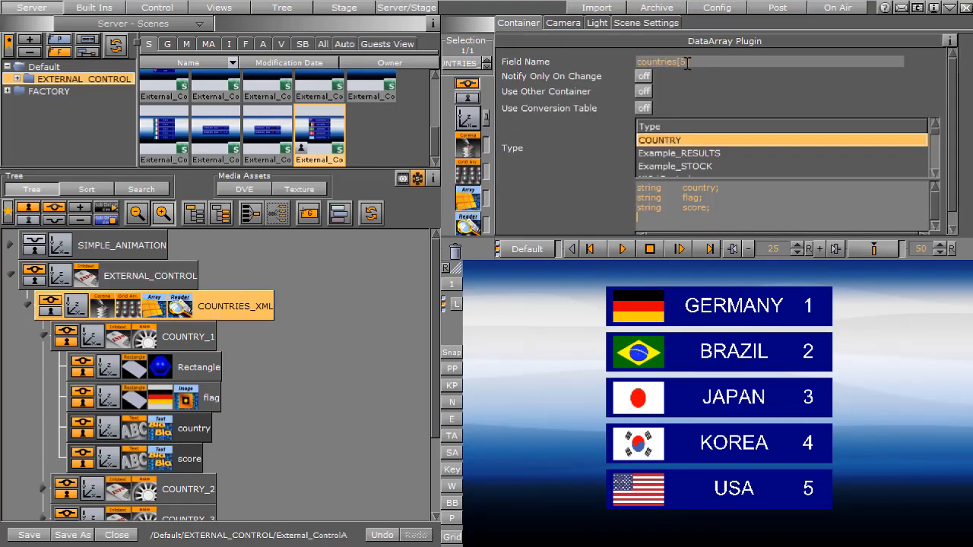
left_click(44, 342)
left_click(190, 341)
left_click(192, 371)
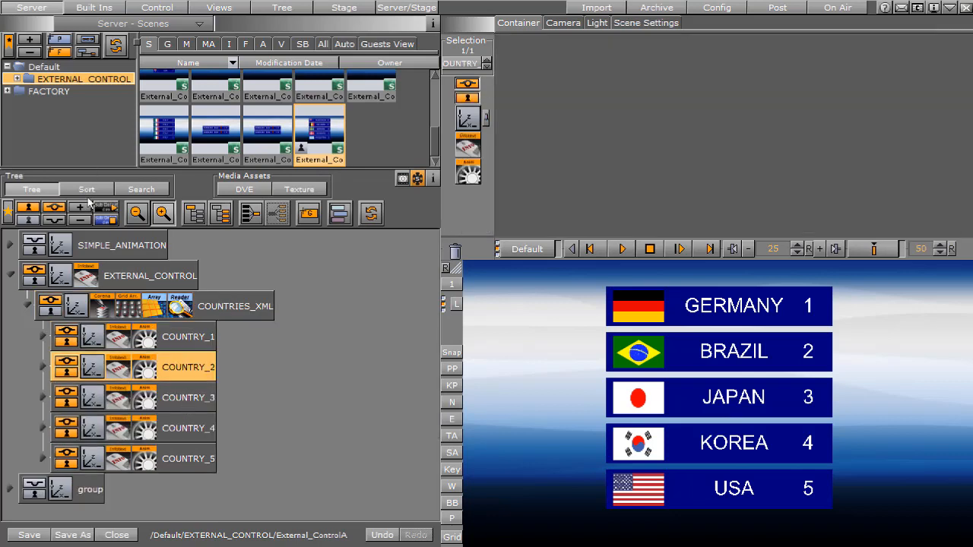
left_click(186, 402)
left_click(184, 434)
left_click(191, 464)
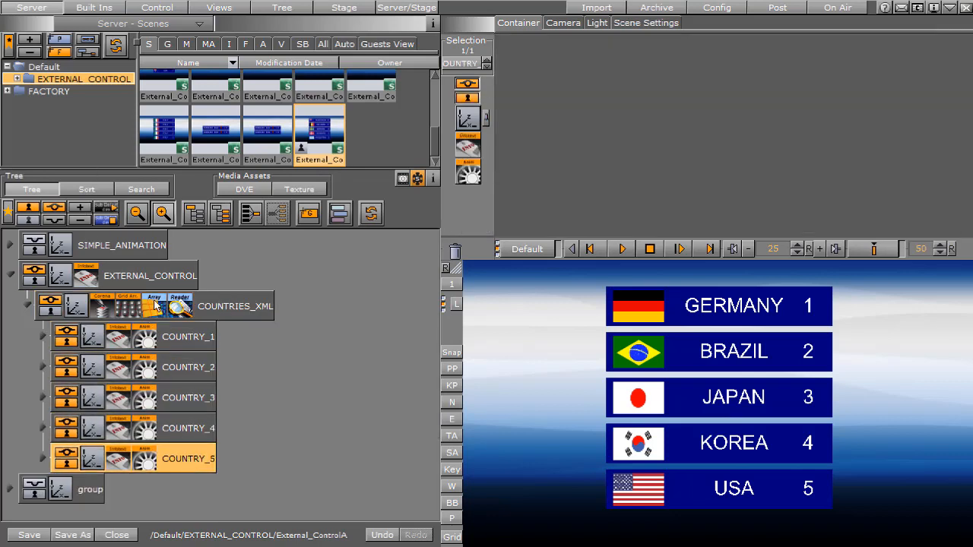
left_click(154, 303)
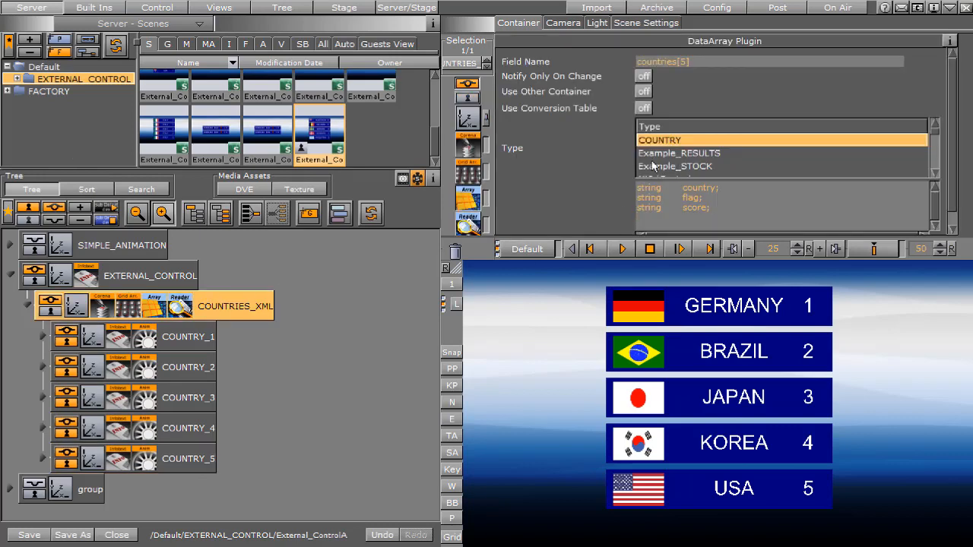
left_click(655, 217)
Open the DataReader settings on COUNTRIES_XML and compare the XPath /data/countries/country with the country nodes in XML_DATA.xml
left_click(177, 307)
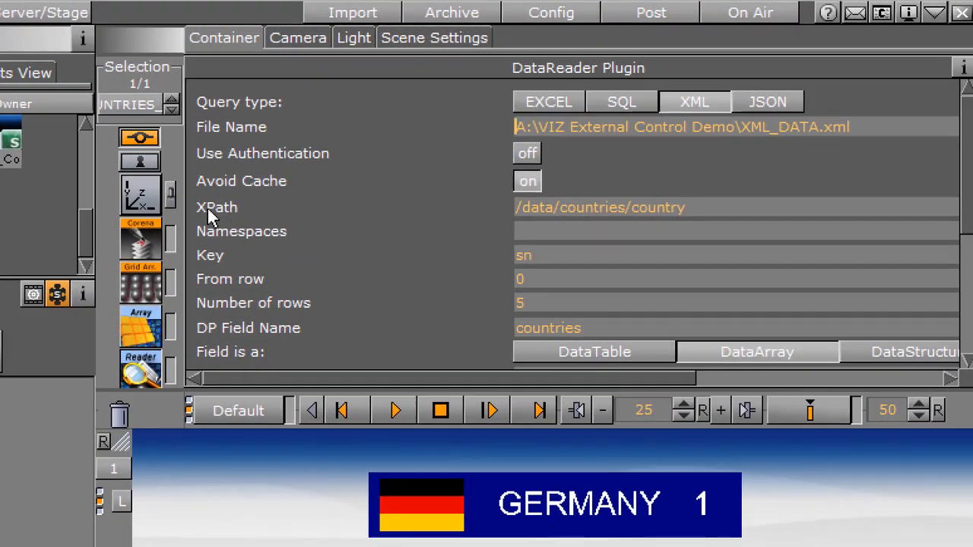
left_click_drag(700, 207, 467, 205)
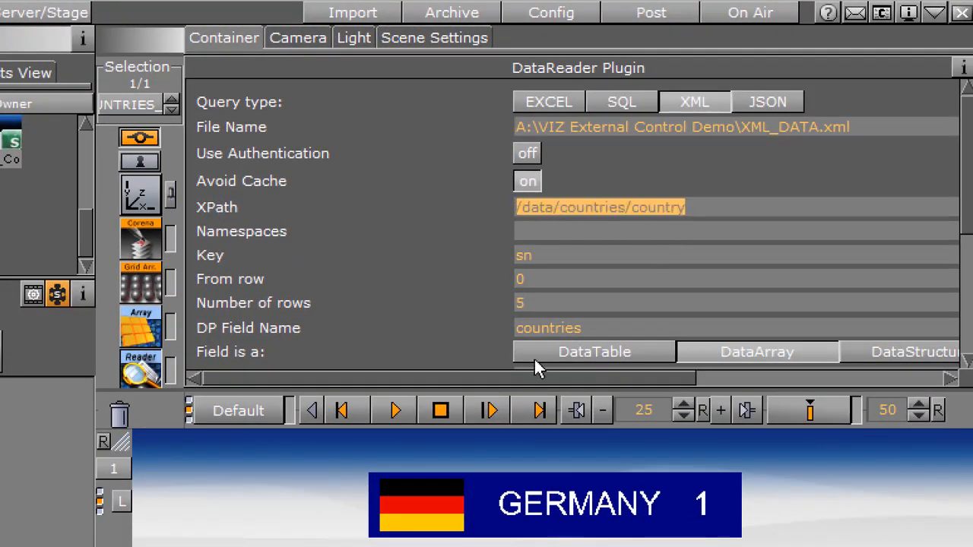
key("alt+Tab")
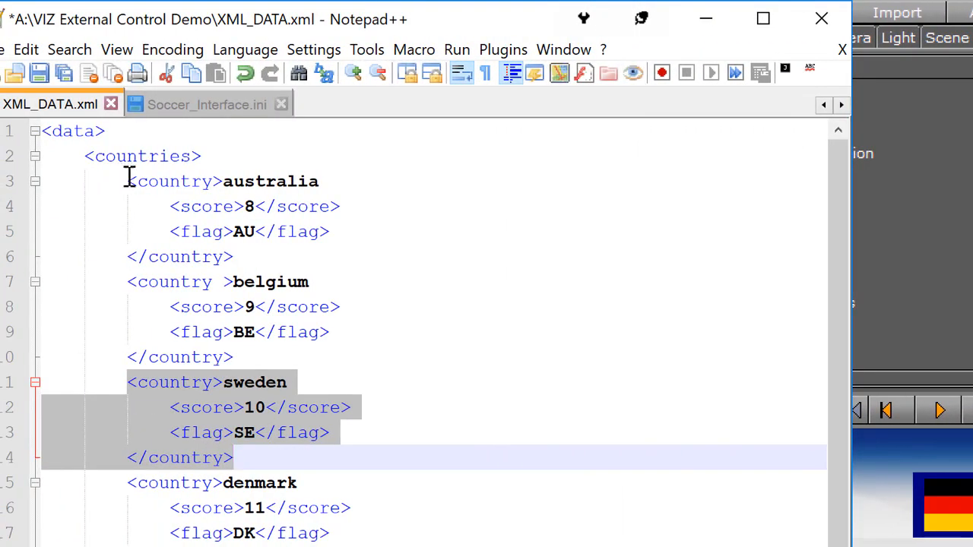
left_click_drag(129, 177, 217, 275)
left_click_drag(126, 282, 263, 353)
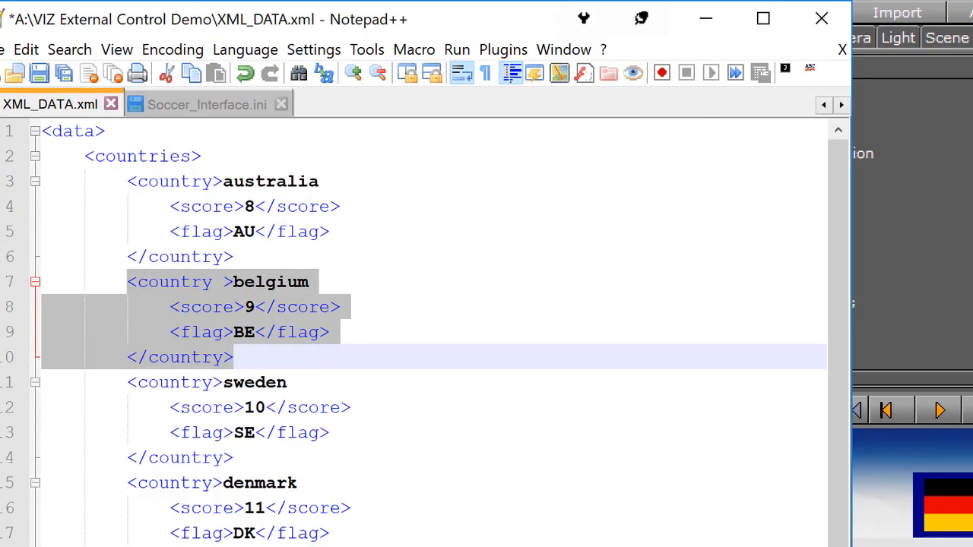
left_click(705, 19)
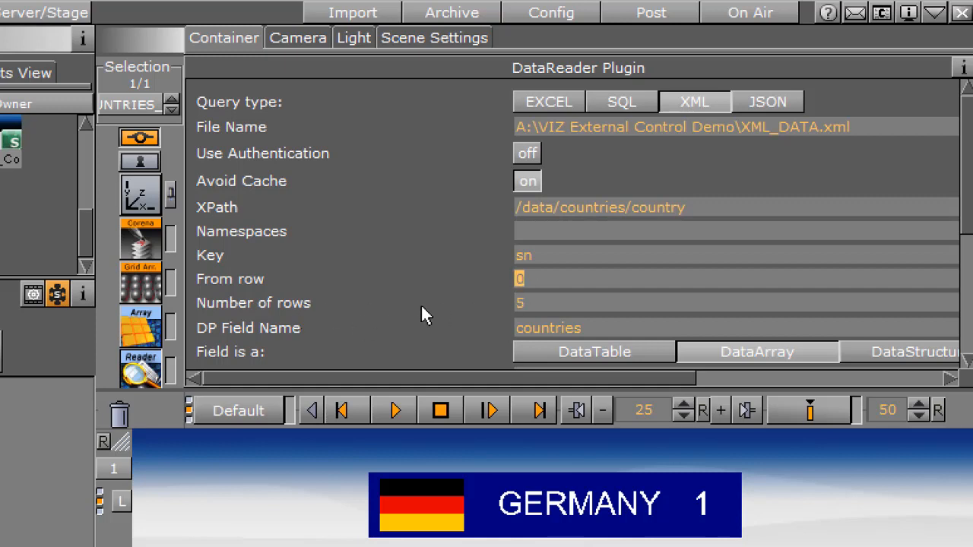
Check the DataReader's number of rows and DP field name, and load the XML data into the banners
left_click(530, 304)
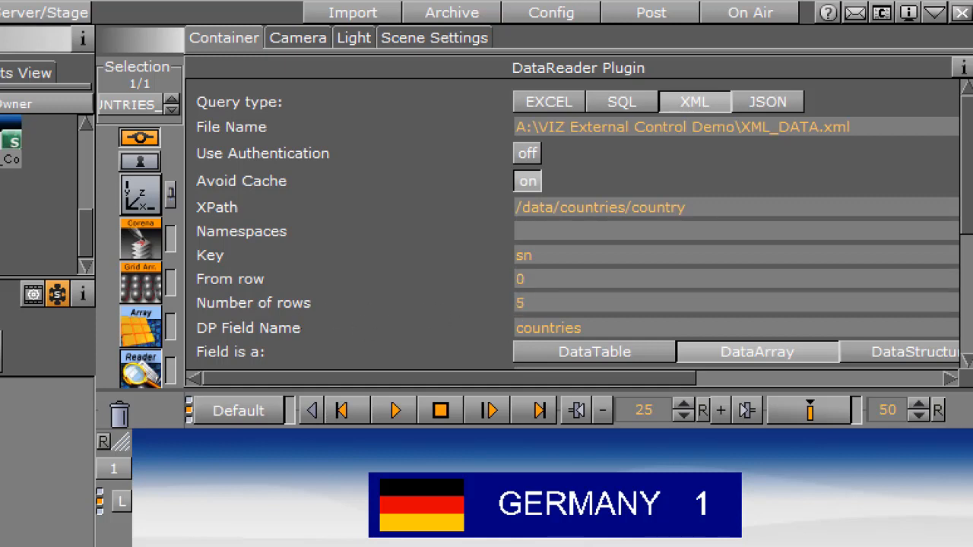
left_click(606, 329)
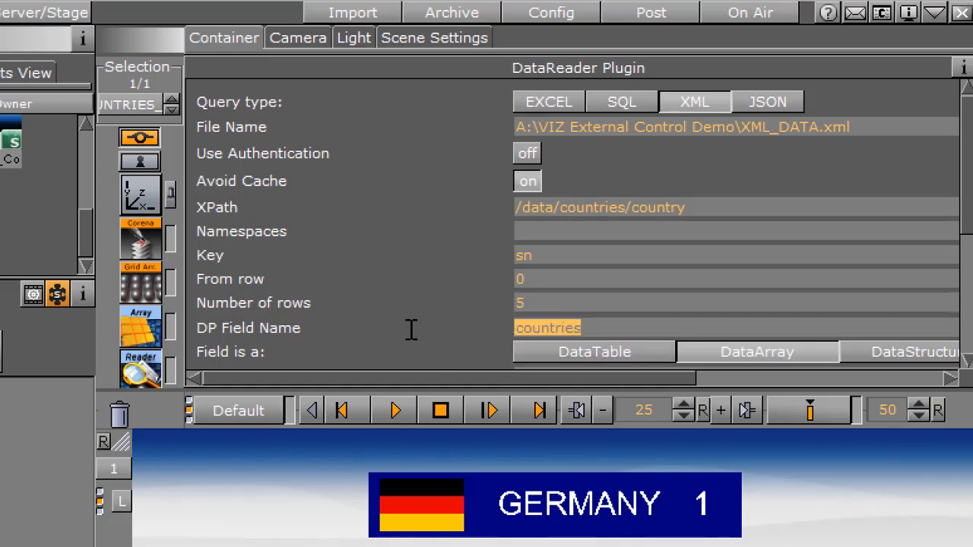
left_click(546, 350)
left_click_drag(969, 216, 968, 291)
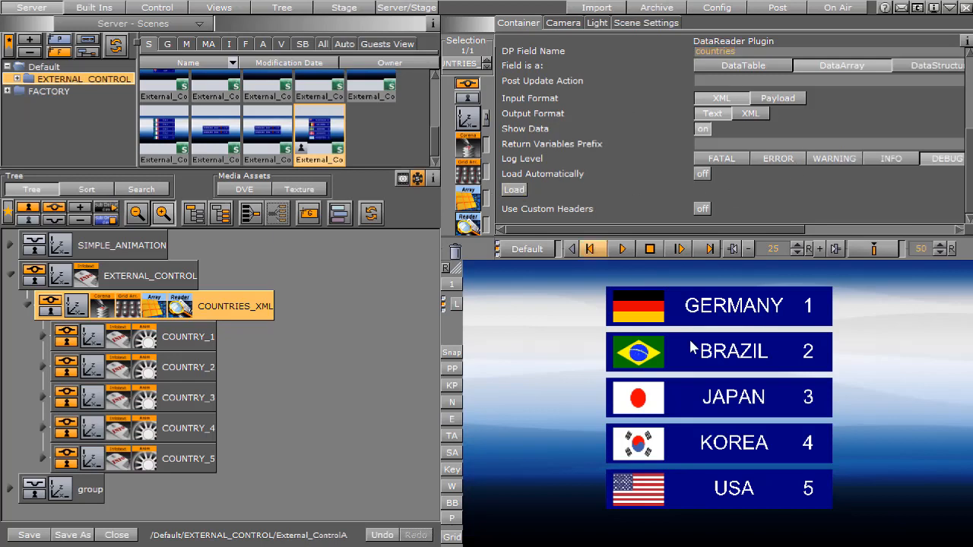
left_click(508, 192)
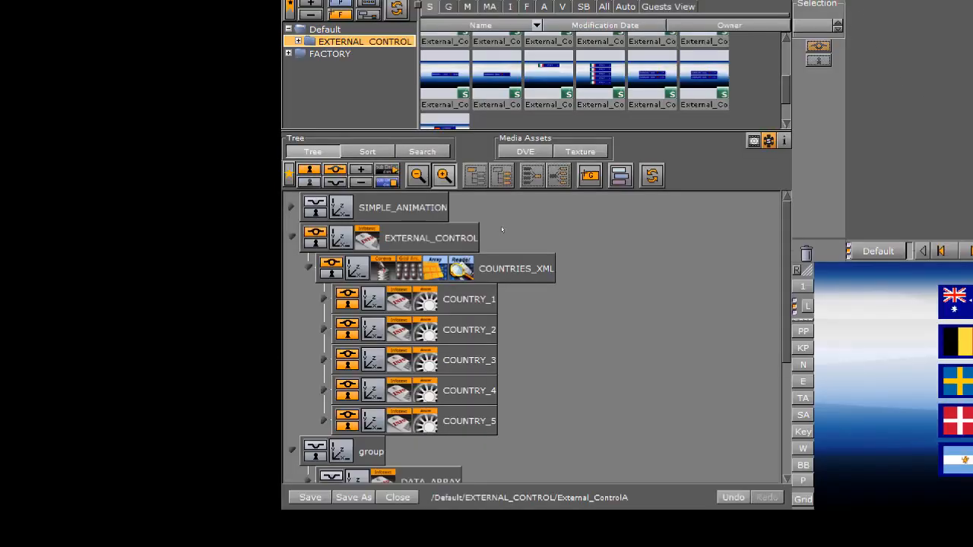
Reopen the DataReader settings on COUNTRIES_XML and load the XML file again
left_click(457, 268)
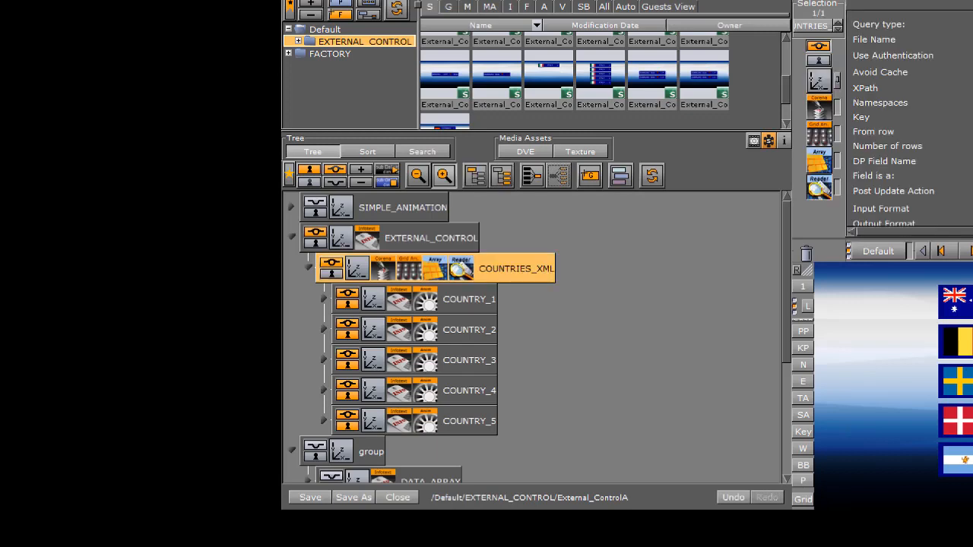
scroll(896, 194, "down", 3)
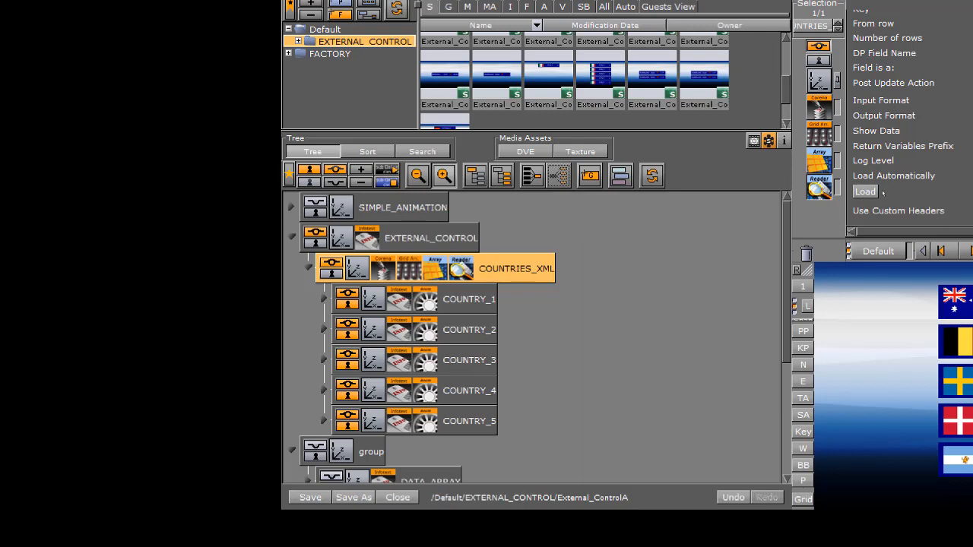
left_click(868, 193)
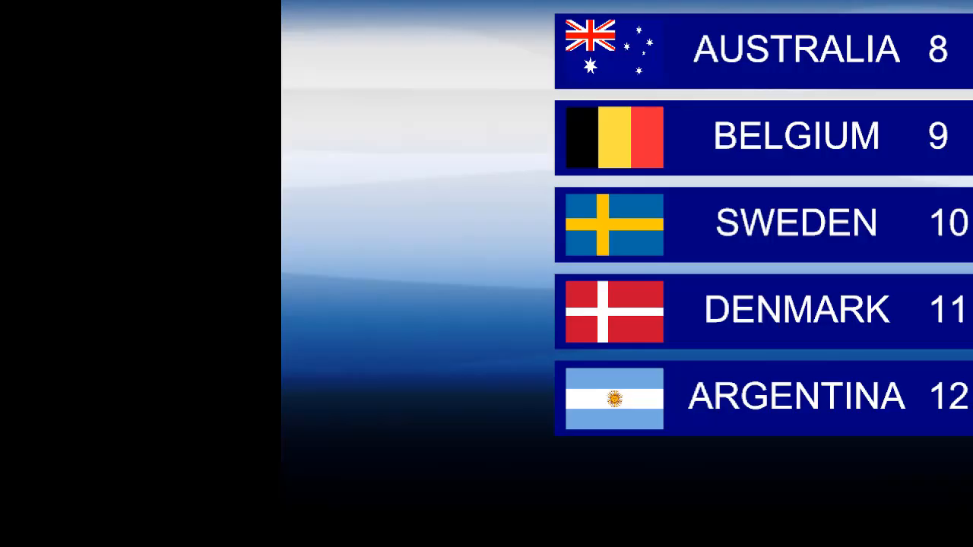
Reposition the vizSend window around the country banners in the output
left_click_drag(972, 76, 952, 0)
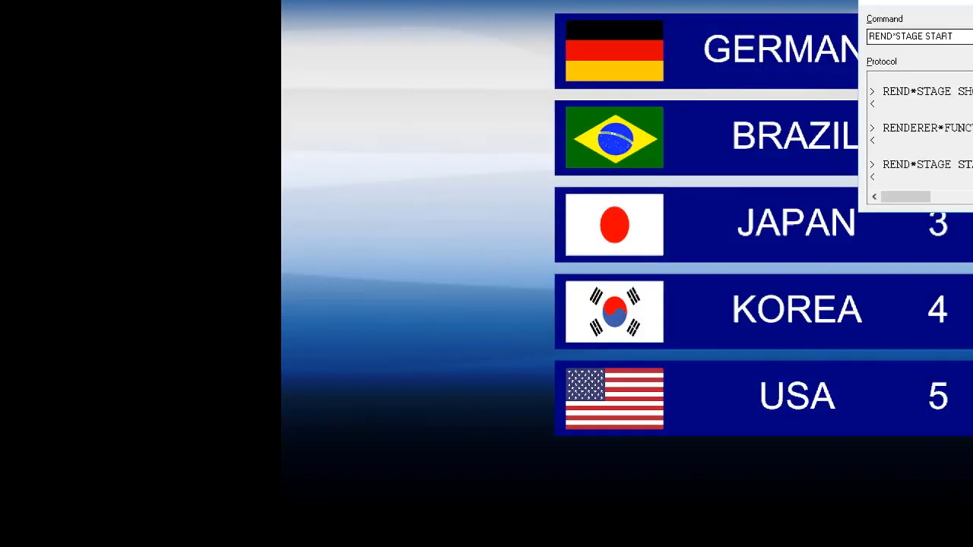
left_click_drag(968, 3, 960, 113)
left_click_drag(960, 113, 935, 273)
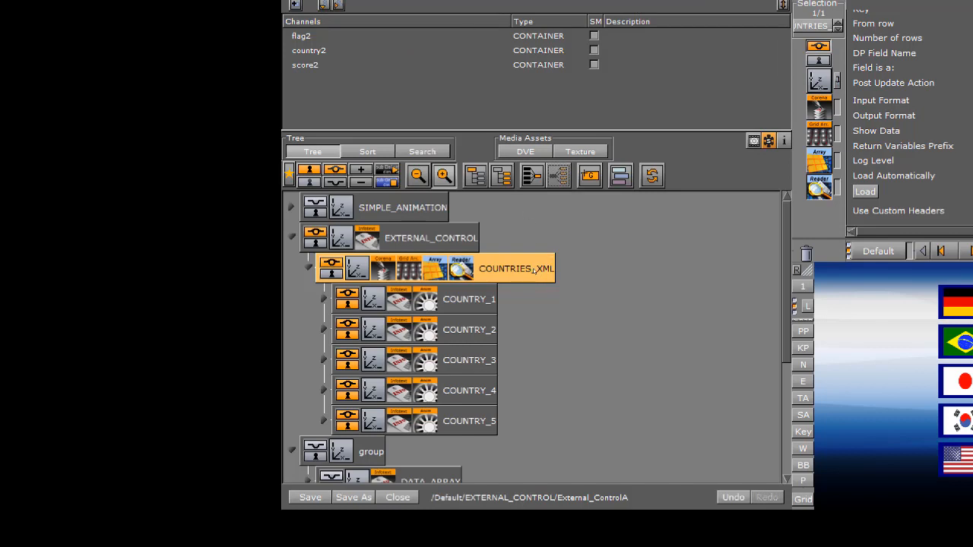
left_click_drag(516, 268, 423, 100)
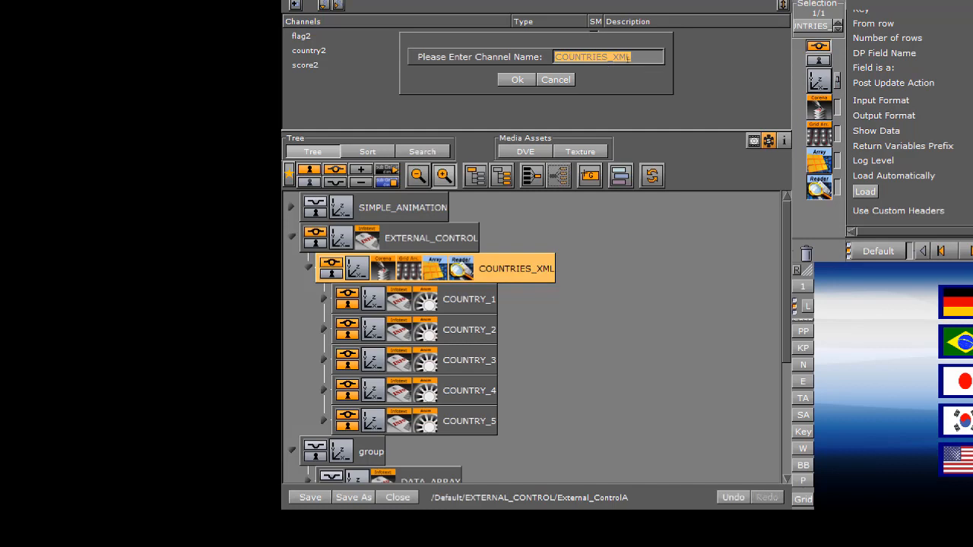
type("DR")
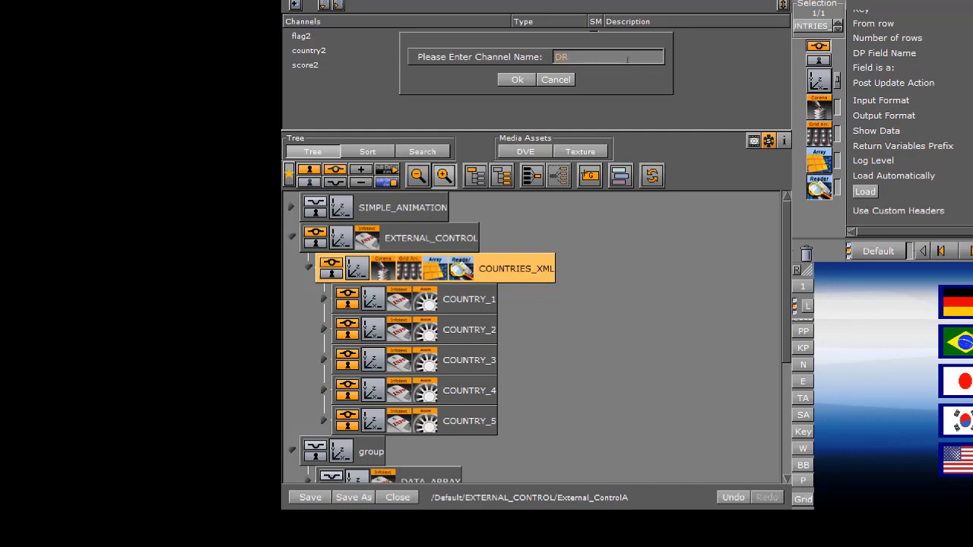
key("Return")
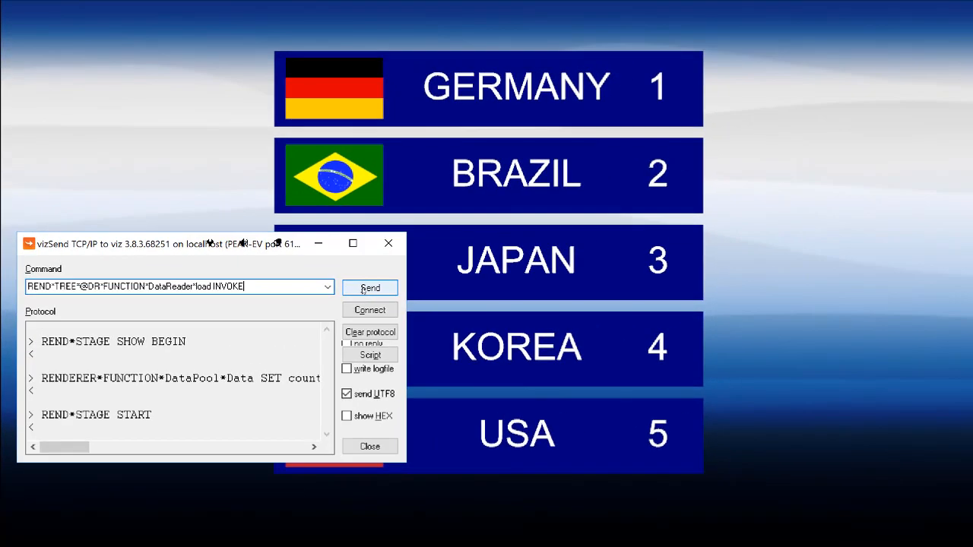
left_click(594, 127)
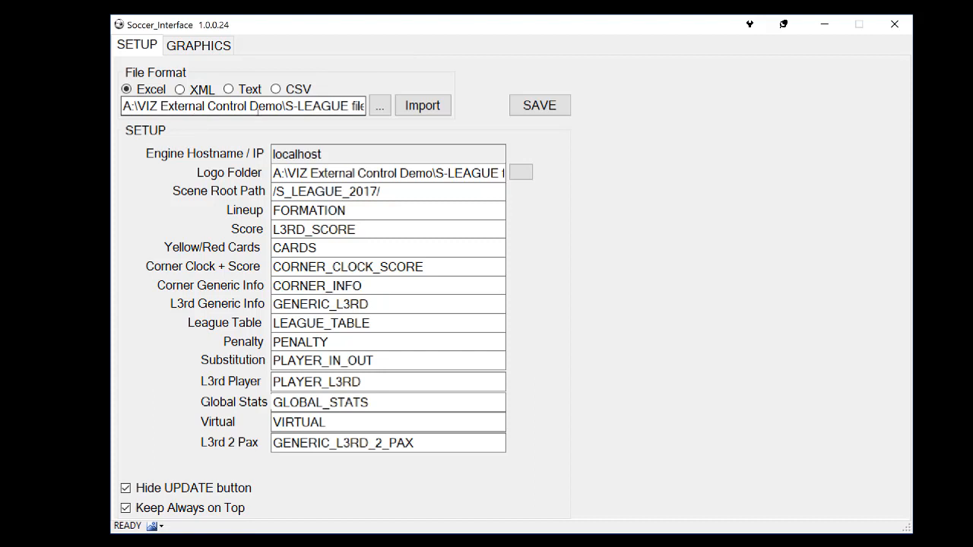
Switch to Soccer_Interface, import the Excel file S.League 2017 Squad List 4th AUG .xls and show the team lists for graphics
left_click_drag(126, 105, 410, 109)
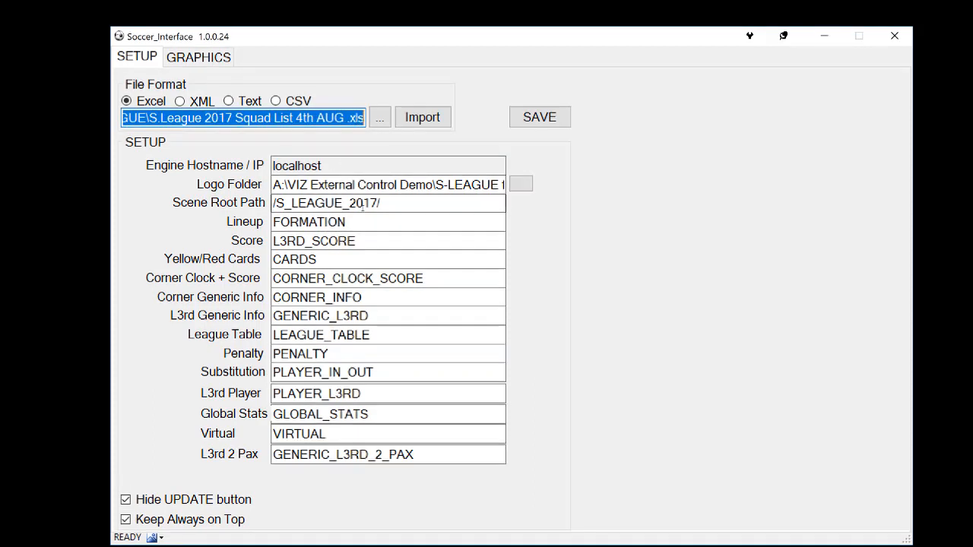
left_click(424, 118)
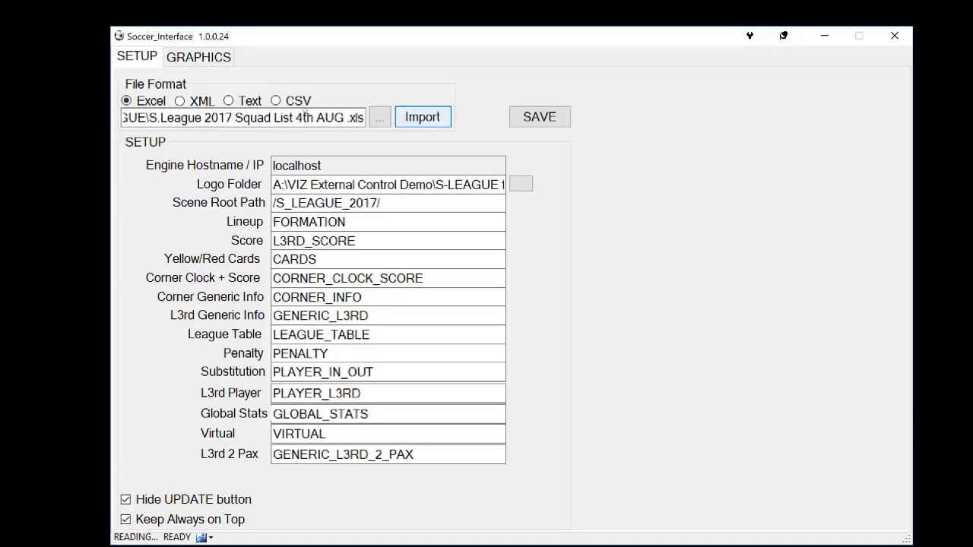
left_click(198, 57)
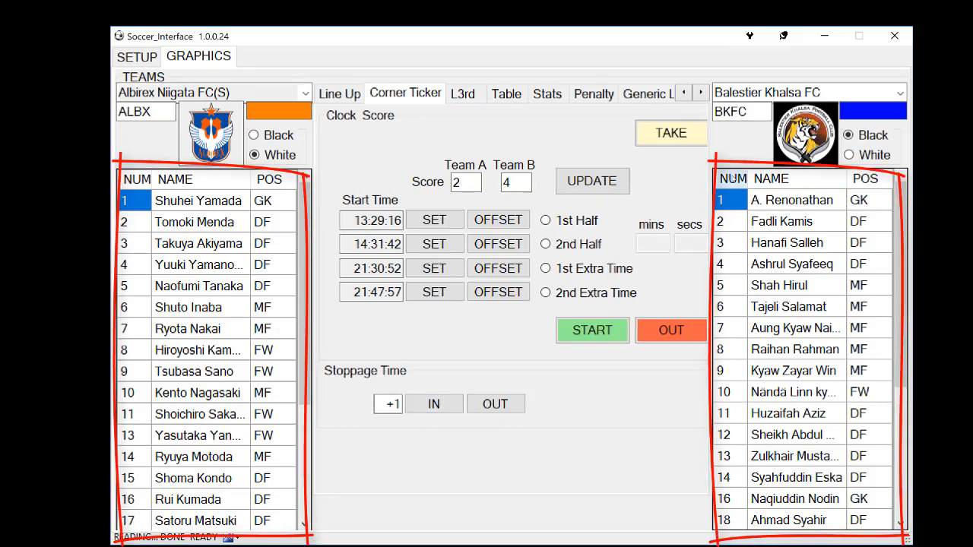
Reselect Albirex Niigata FC(S) as the first team and set its abbreviation to ABRX
left_click(306, 92)
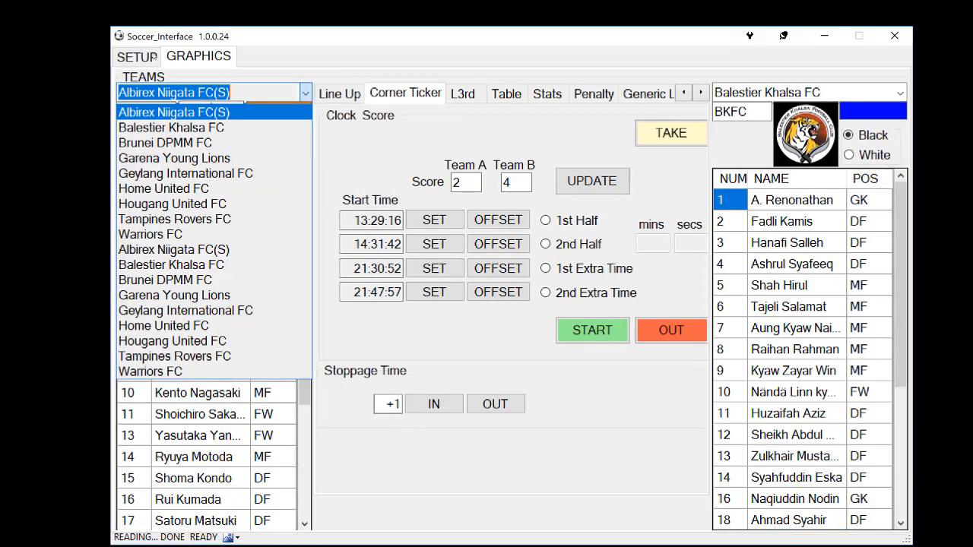
left_click(243, 128)
left_click(171, 93)
left_click(169, 113)
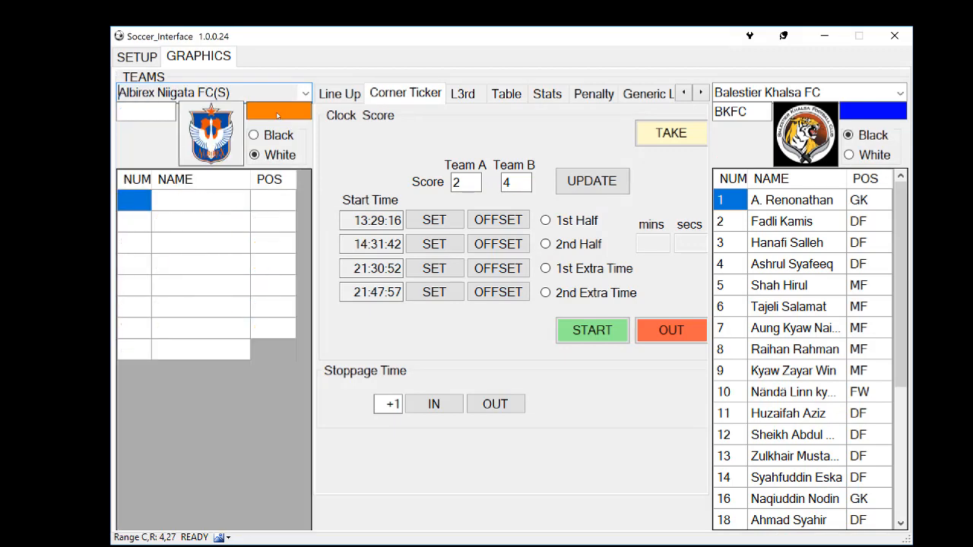
left_click(149, 111)
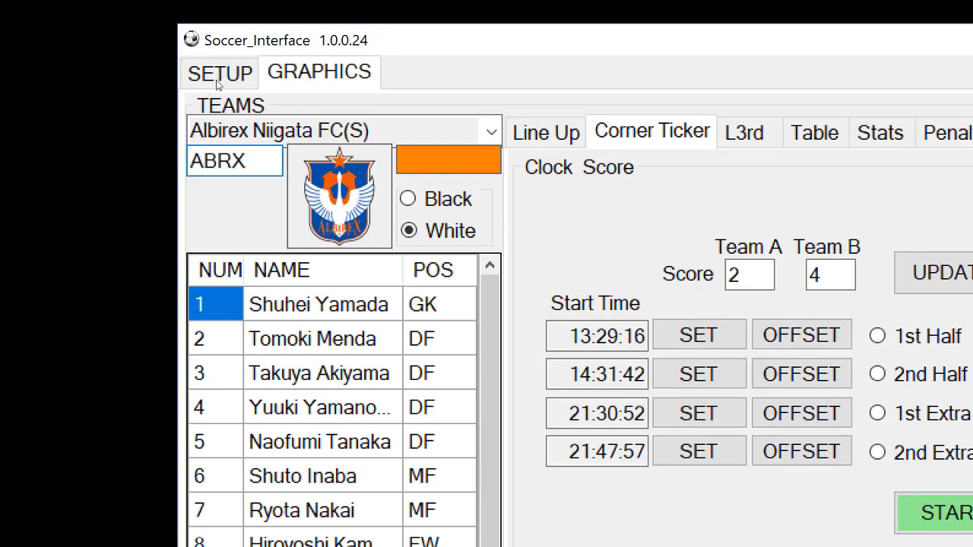
Change the Albirex Niigata FC(S) team colour to green from the basic colours
left_click(432, 166)
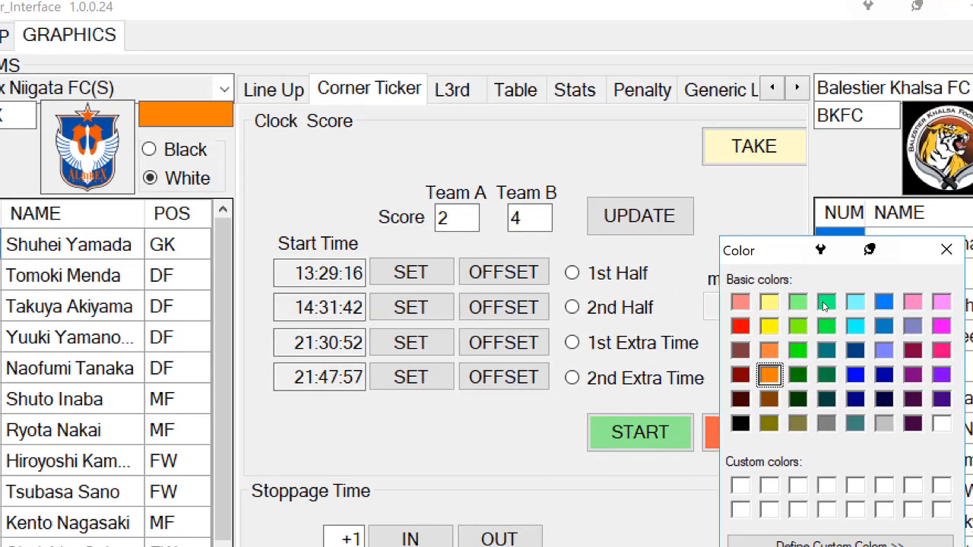
left_click(826, 303)
key("Return")
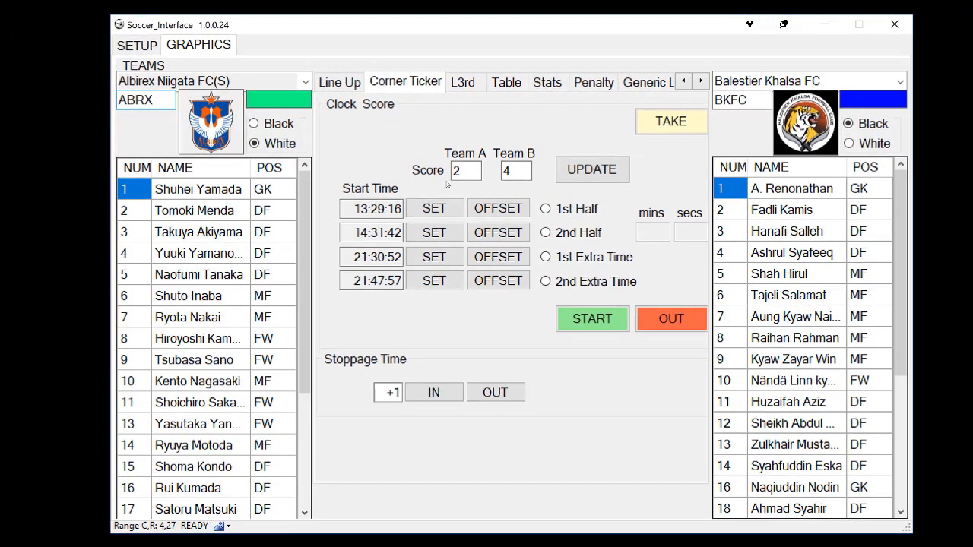
Start the Albirex Niigata FC(S) line-up graphic and reposition the Soccer_Interface window to reach the Team A coach entry
left_click(339, 82)
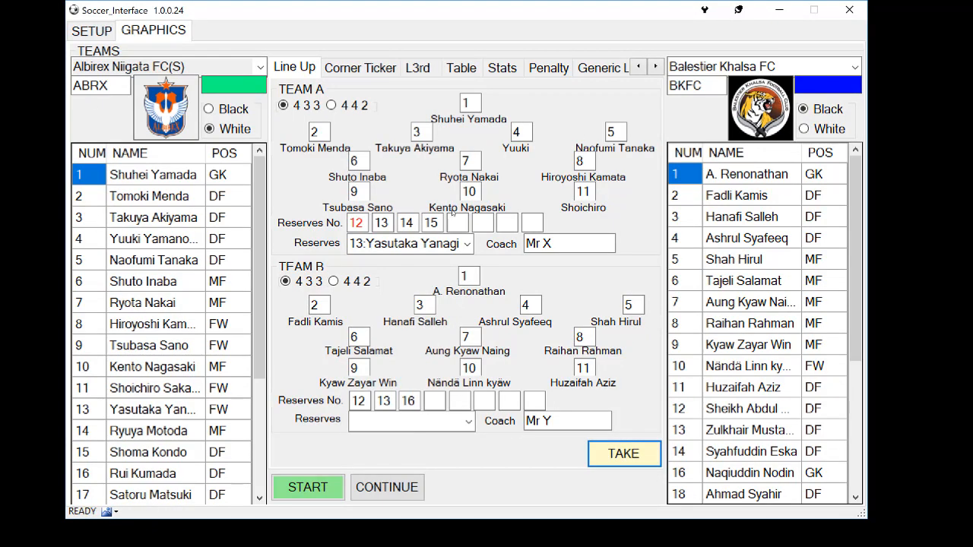
left_click(317, 490)
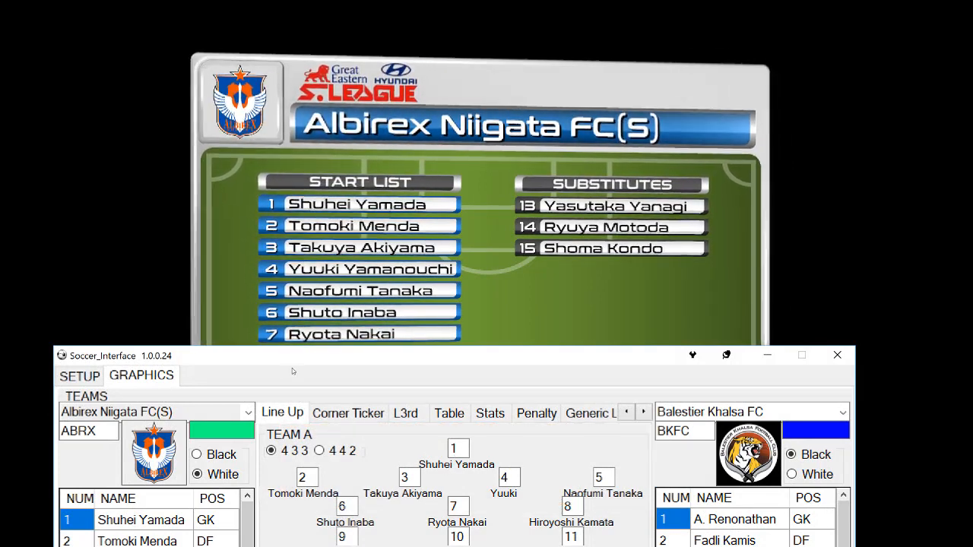
left_click_drag(548, 357, 529, 40)
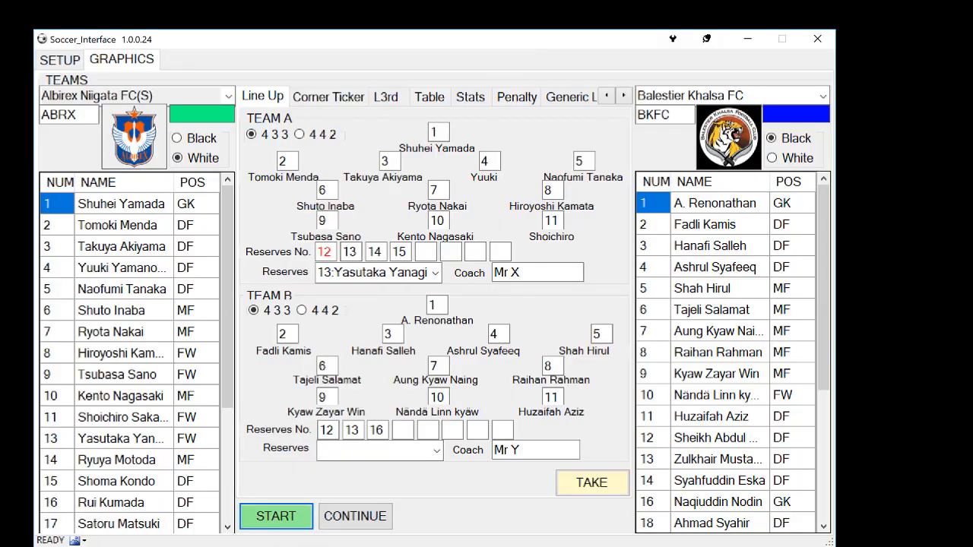
left_click(541, 275)
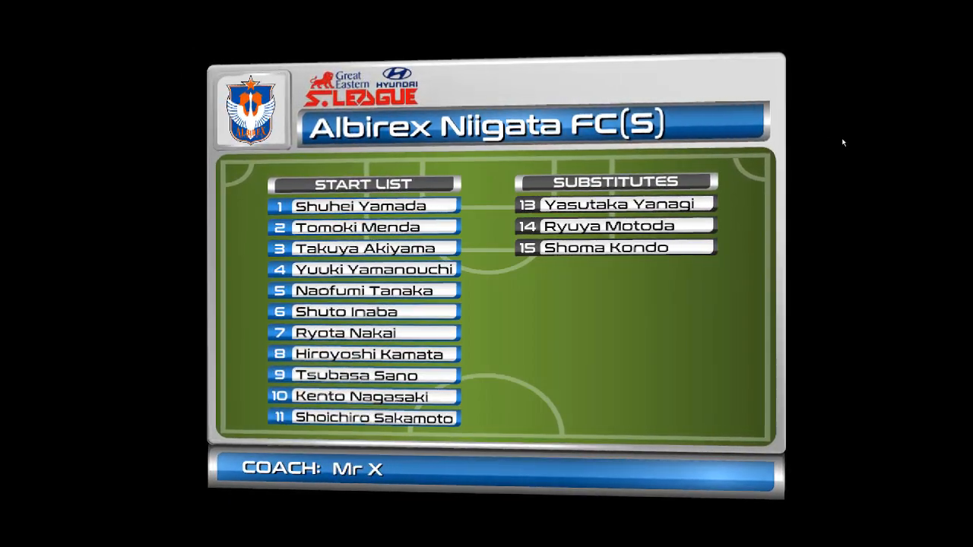
Leave on-air mode, move the Viz Engine console to the side of the output, and go back on air
key("Escape")
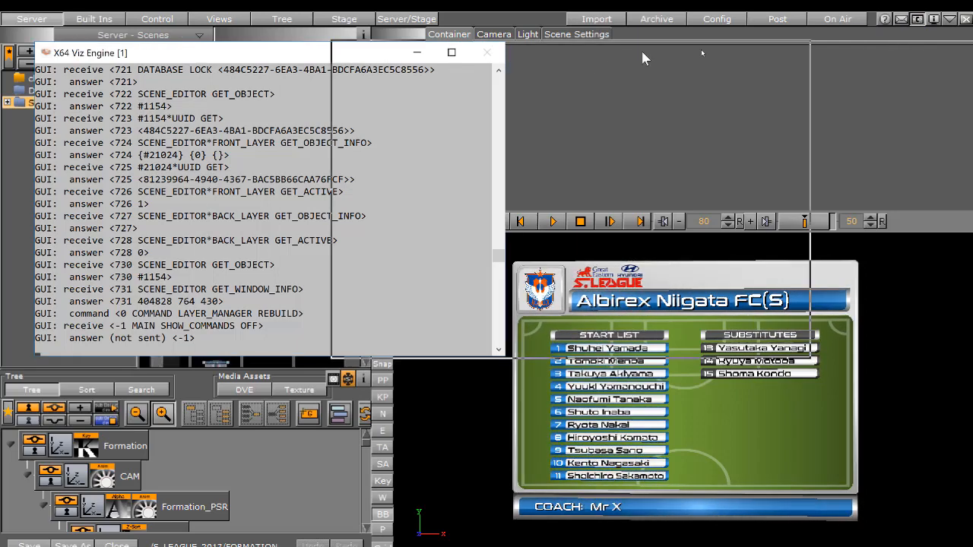
left_click_drag(643, 55, 818, 42)
left_click(837, 20)
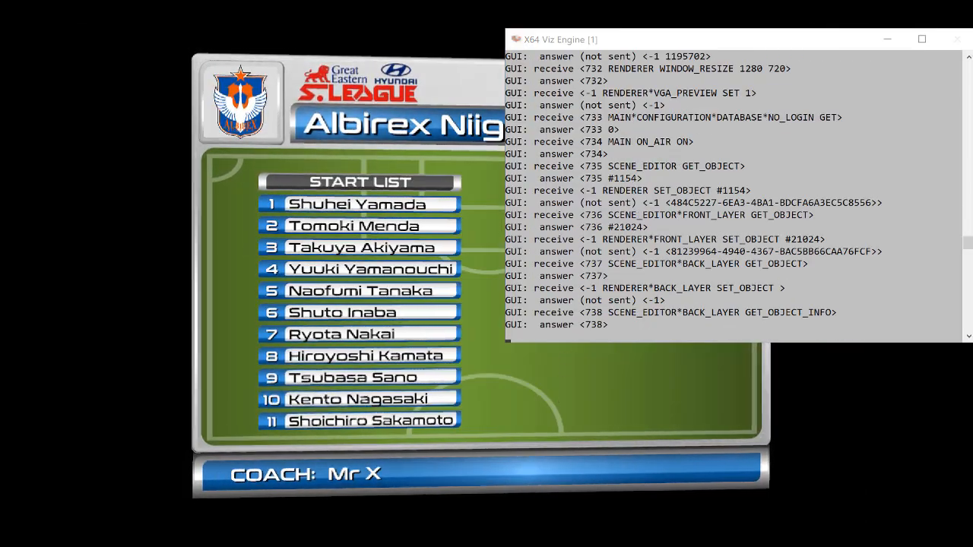
Return to Soccer_Interface, move it clear of the output, and continue the line-up graphic through to the Balestier Khalsa formation
key("alt+Tab")
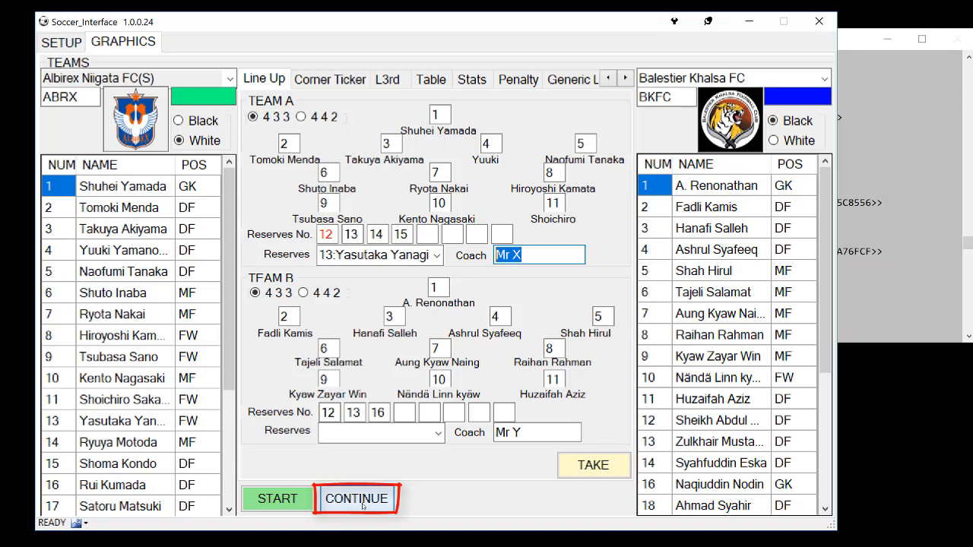
left_click_drag(338, 21, 944, 304)
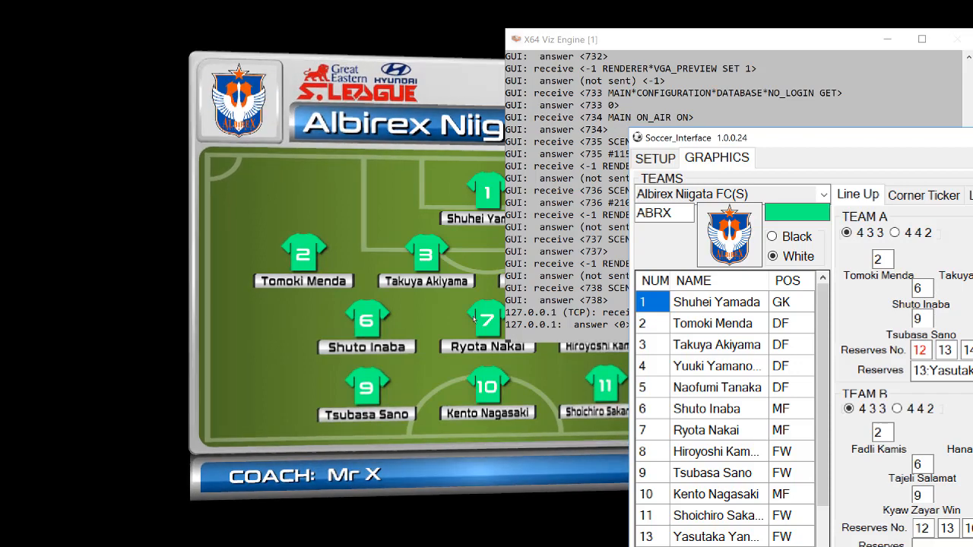
key("space")
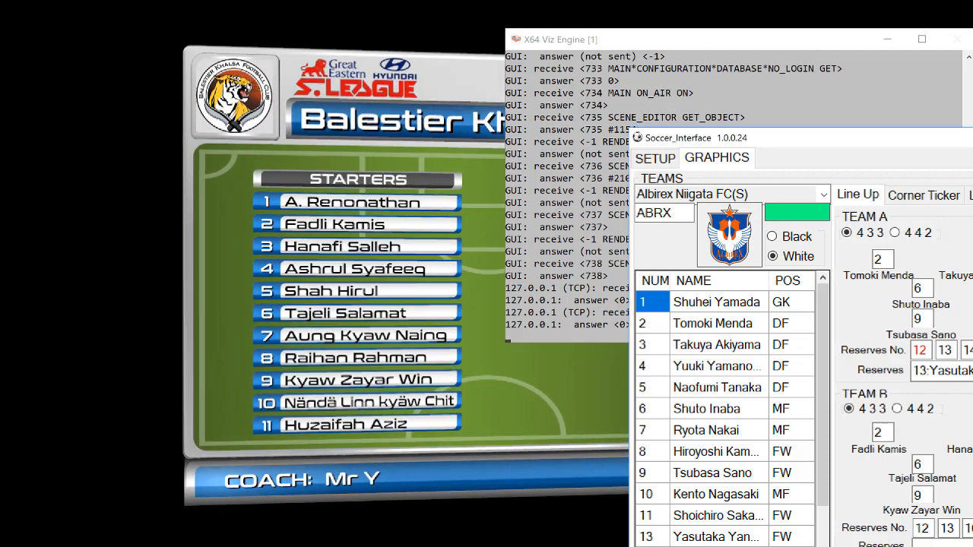
key("space")
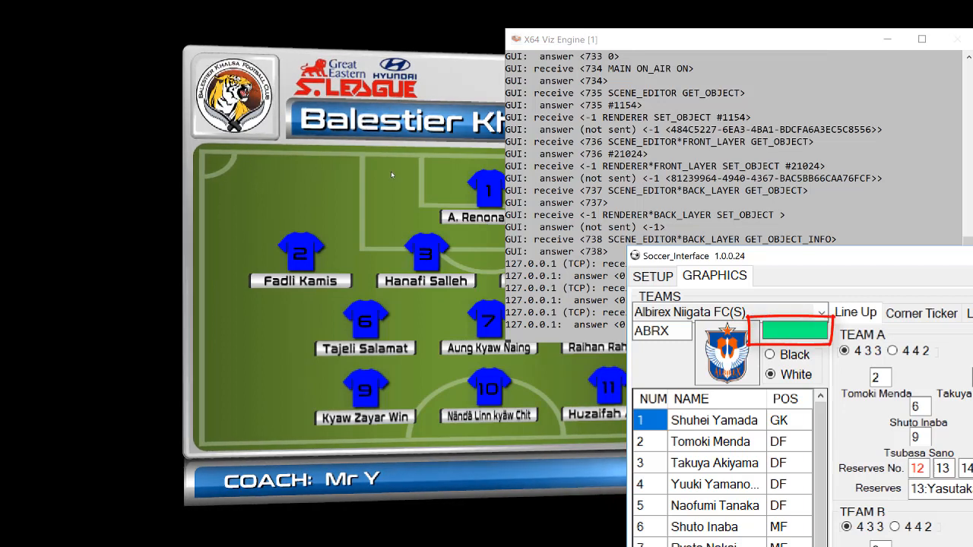
Change the Albirex Niigata FC(S) team colour to orange and its shirt number colour to black
left_click(789, 331)
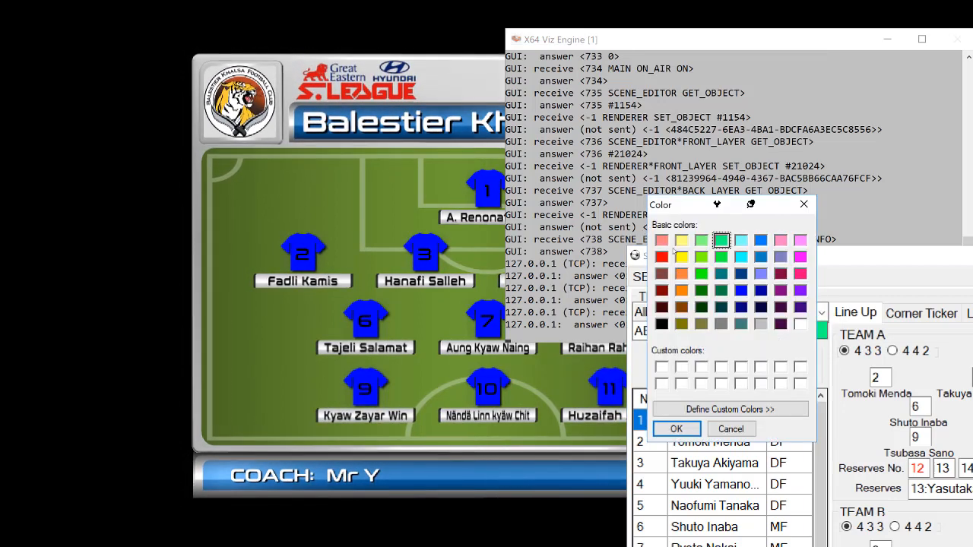
left_click(681, 273)
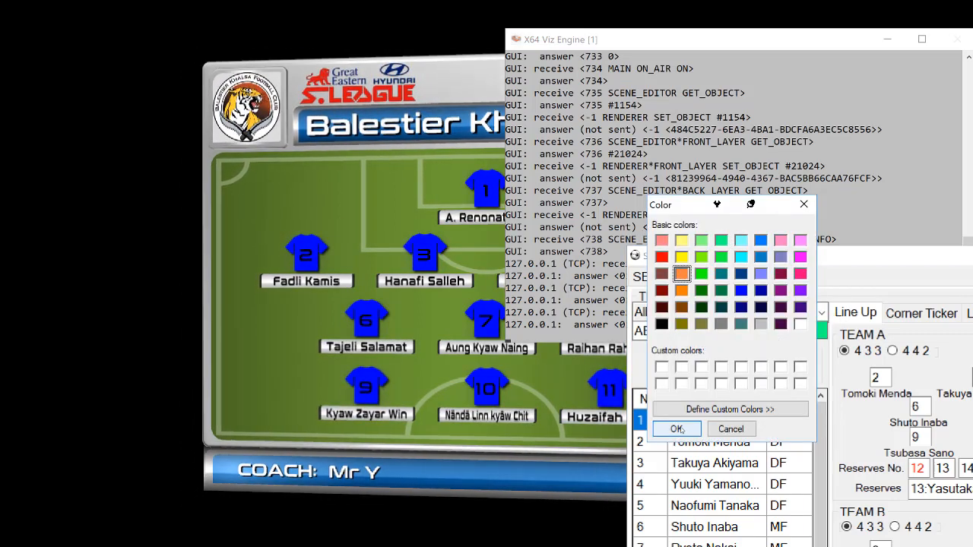
left_click(675, 429)
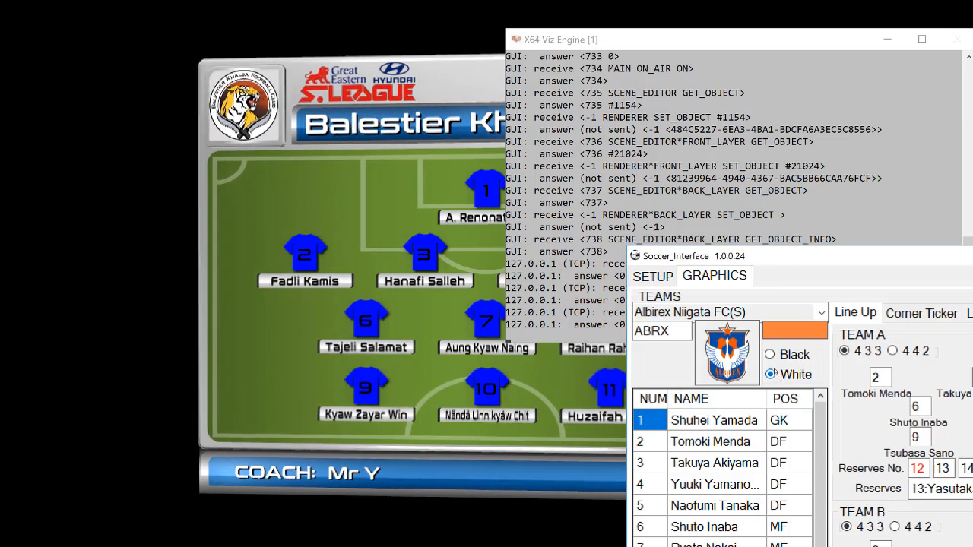
left_click(771, 355)
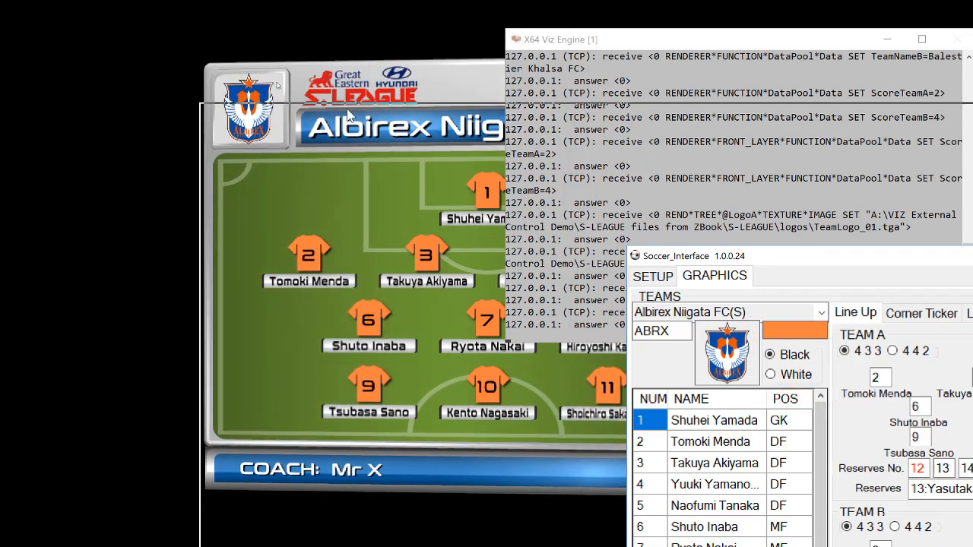
Switch to Viz Artist and examine the LogoA and LogoB containers and their data image plugins in the FORMATION scene tree
left_click_drag(780, 257, 245, 41)
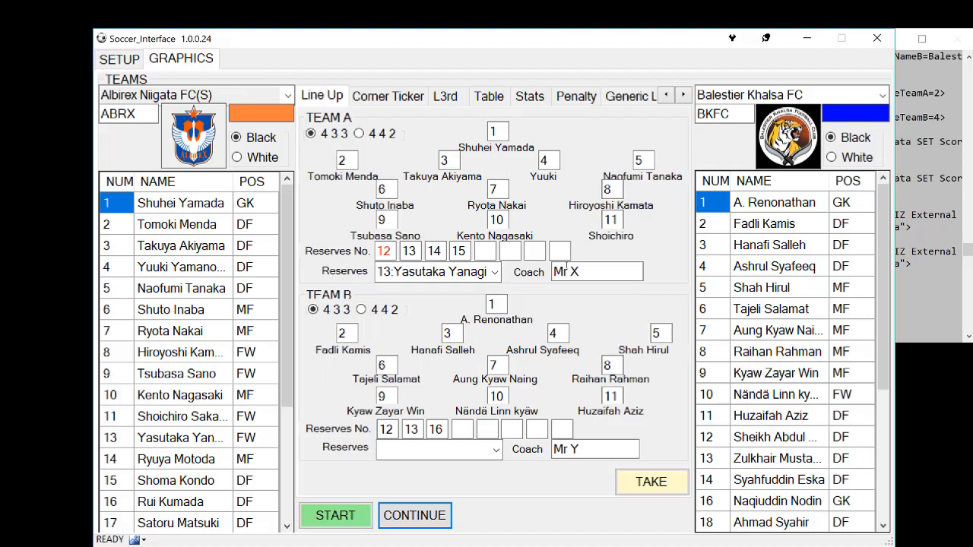
left_click(30, 70)
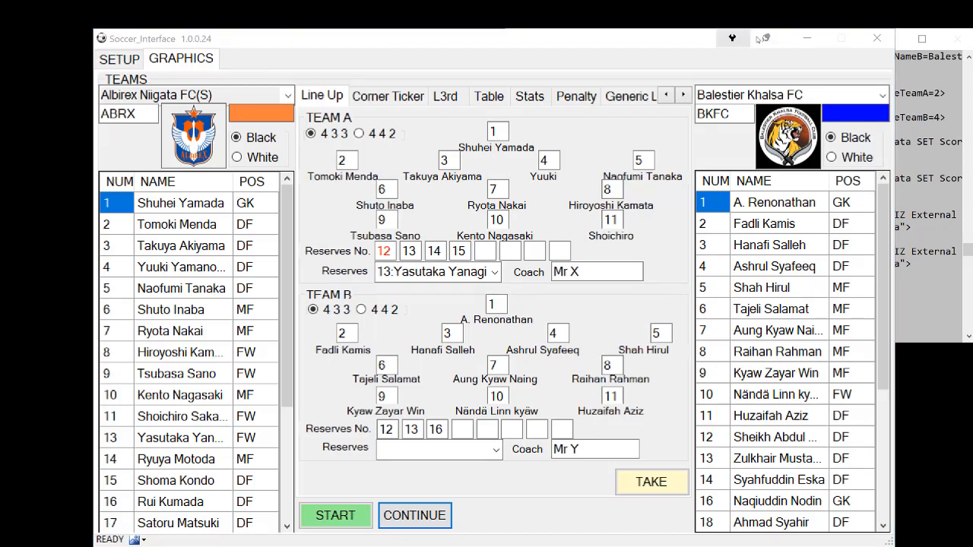
left_click(800, 38)
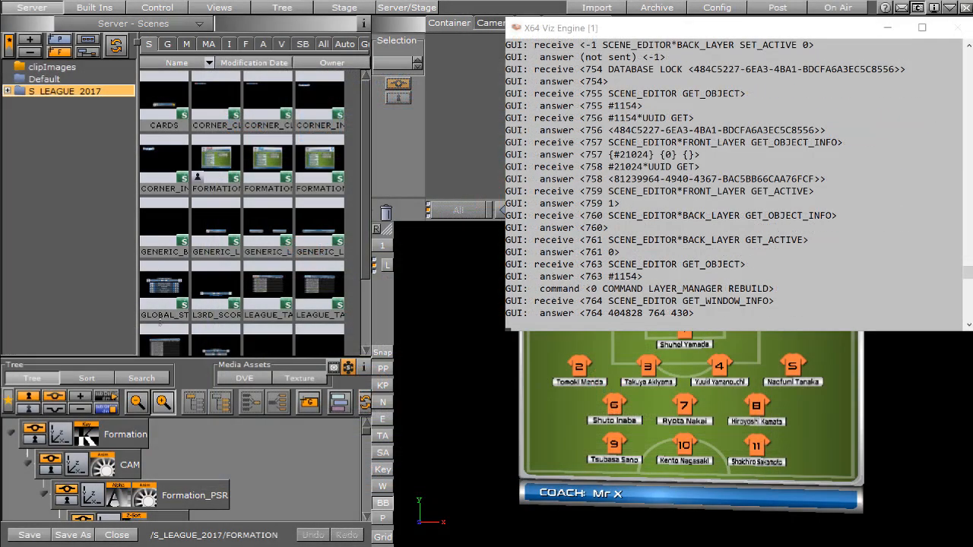
left_click_drag(142, 128, 142, 128)
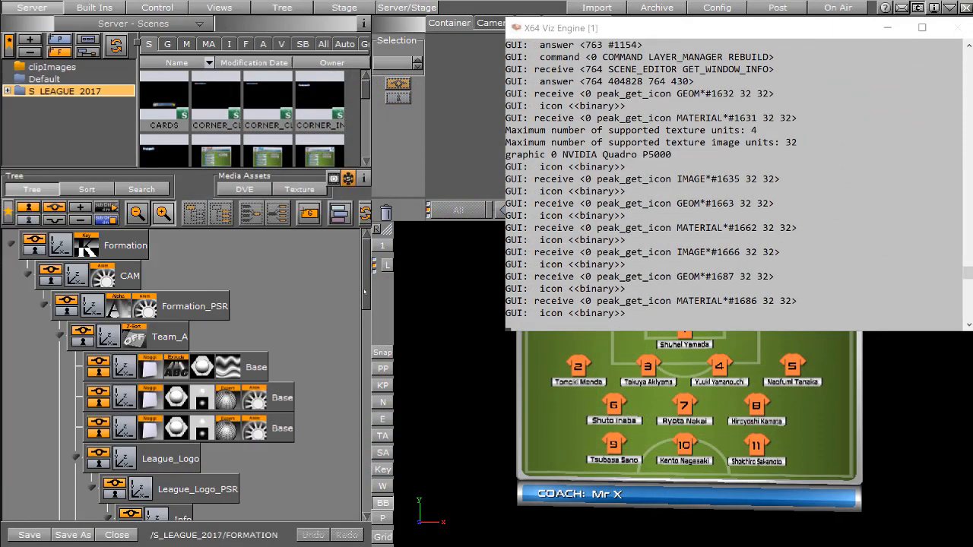
scroll(210, 283, "down", 5)
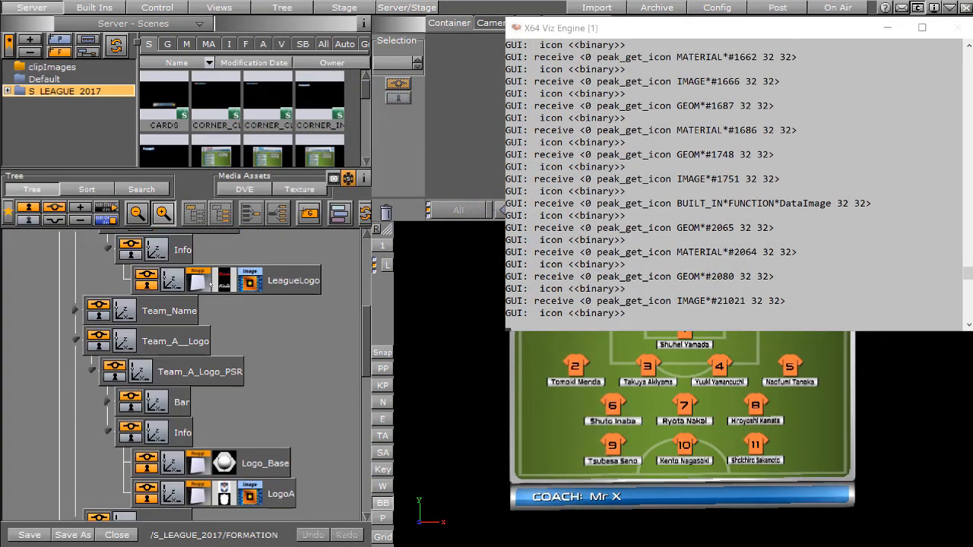
left_click(250, 496)
scroll(357, 446, "down", 10)
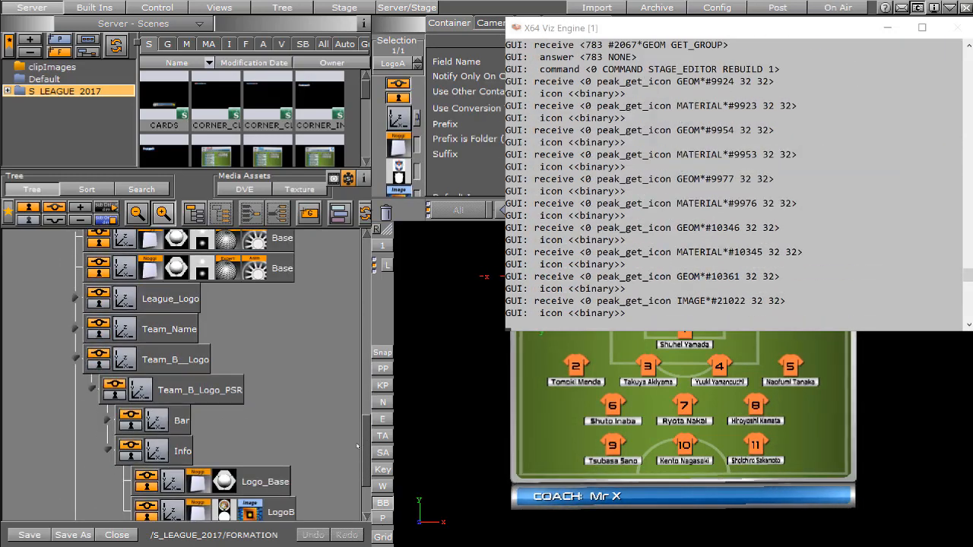
scroll(353, 468, "down", 3)
scroll(351, 489, "up", 8)
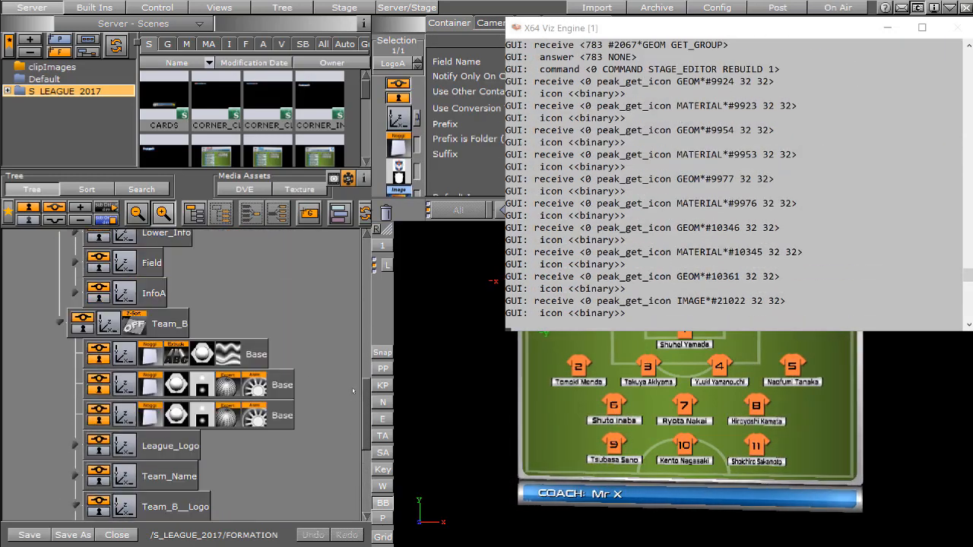
scroll(352, 390, "up", 10)
Inspect Player2's PlayerNameA2 container and the DataMaterial settings of PlayerNumberA2 in the scene tree
left_click(560, 384)
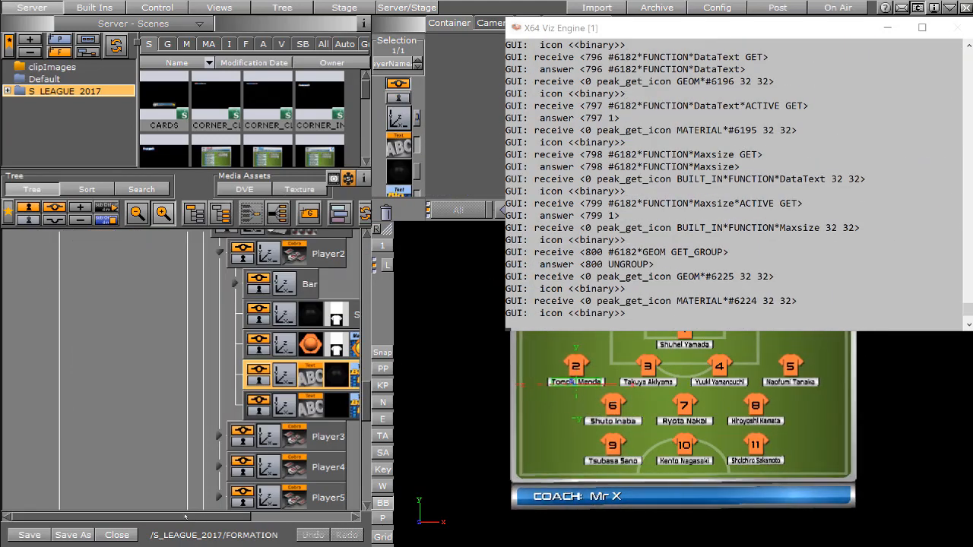
left_click_drag(185, 516, 302, 519)
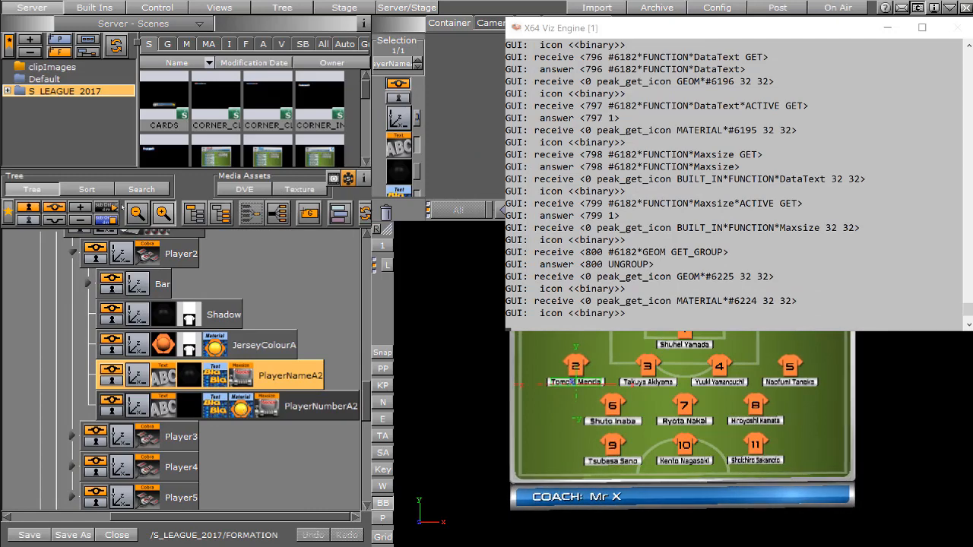
left_click(239, 411)
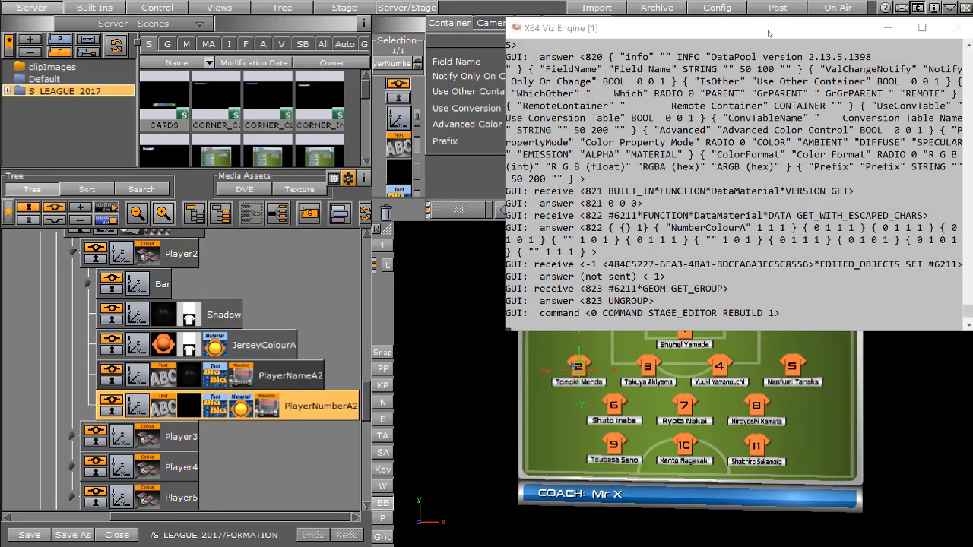
Go back on air and bring up the corner ticker with the score 2 - 4 from Soccer_Interface, keeping the output in view
left_click(838, 9)
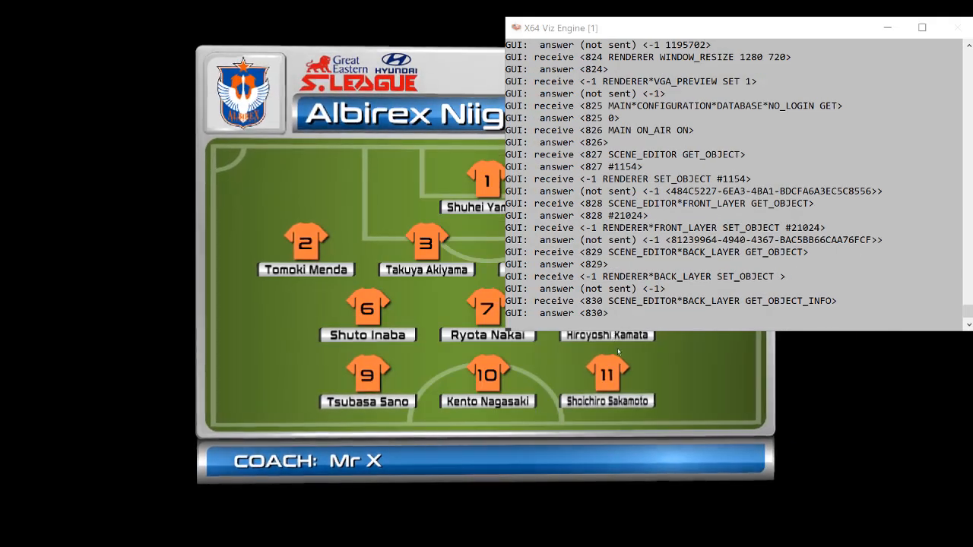
key("alt+Tab")
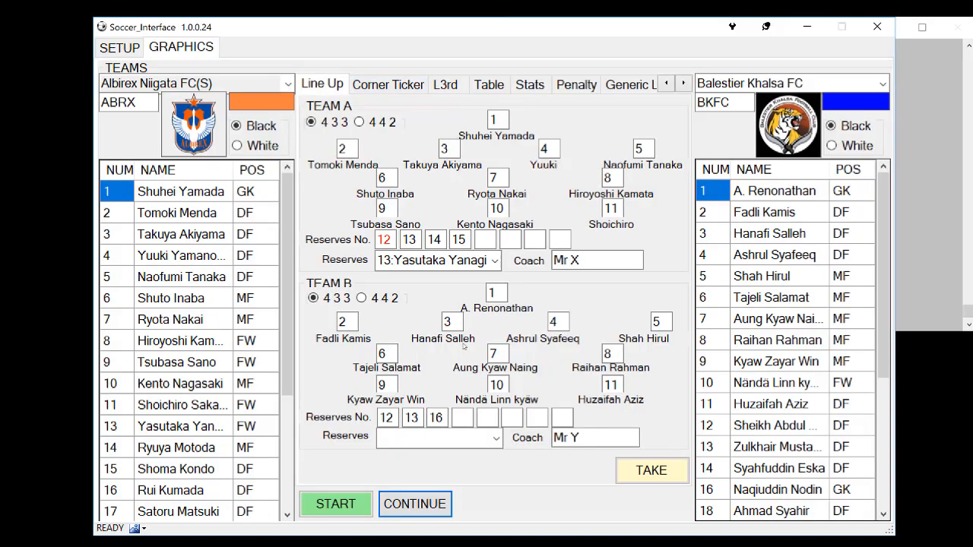
left_click(369, 83)
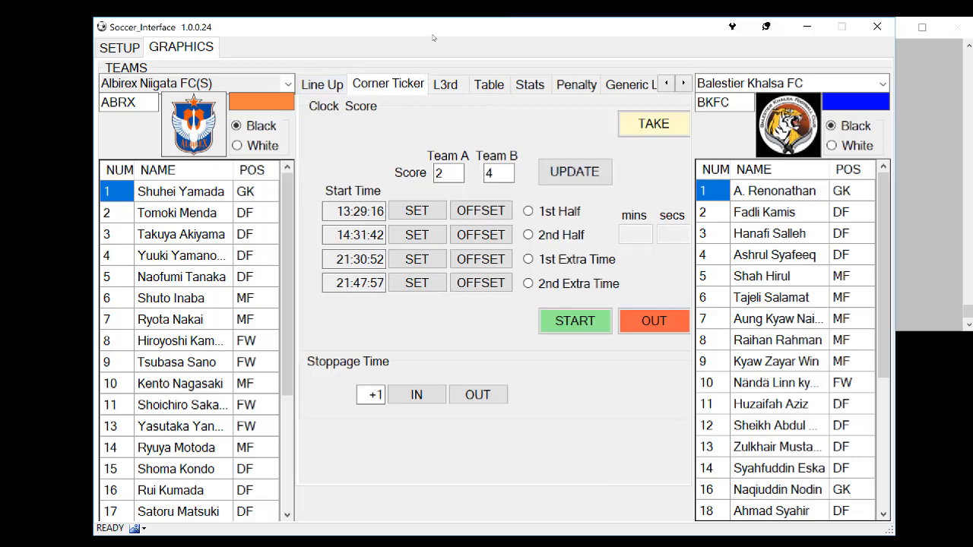
left_click_drag(432, 48, 446, 294)
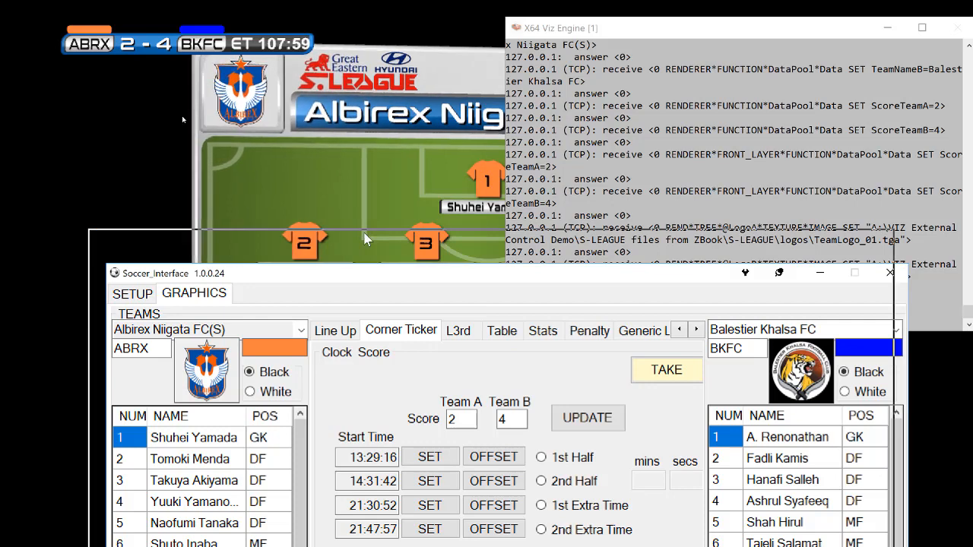
Set the corner ticker's clock to 1st Half, update the ticker, and keep its on-air output in view
left_click_drag(383, 272, 367, 238)
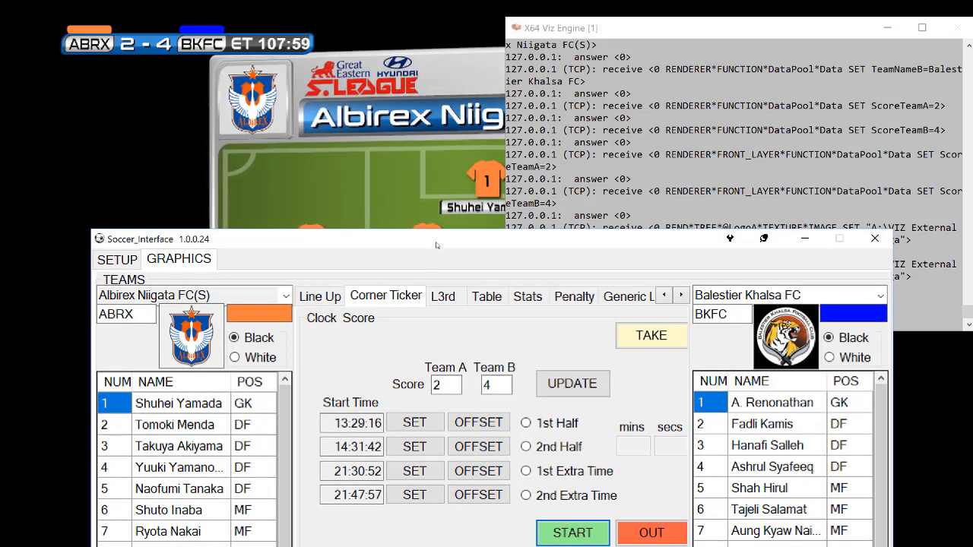
left_click(339, 423)
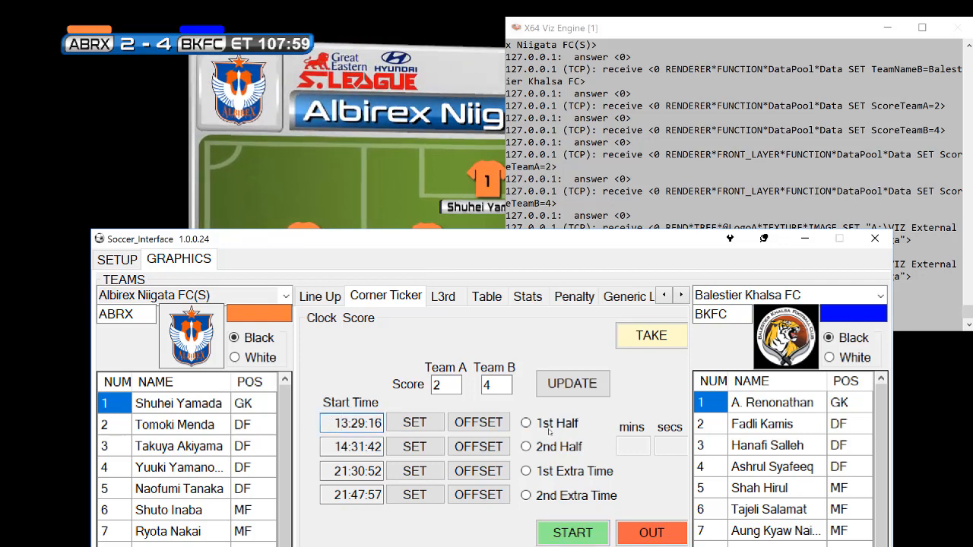
left_click(525, 423)
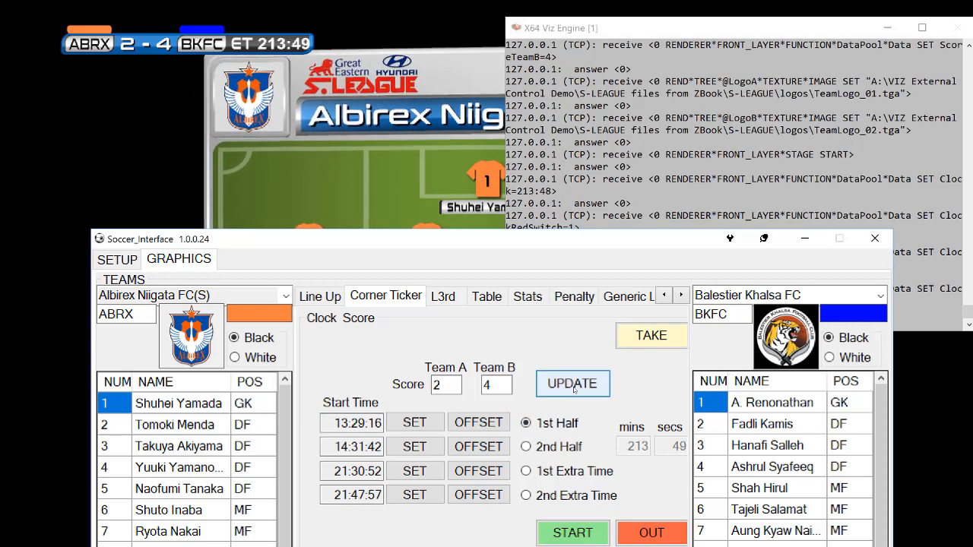
left_click(575, 384)
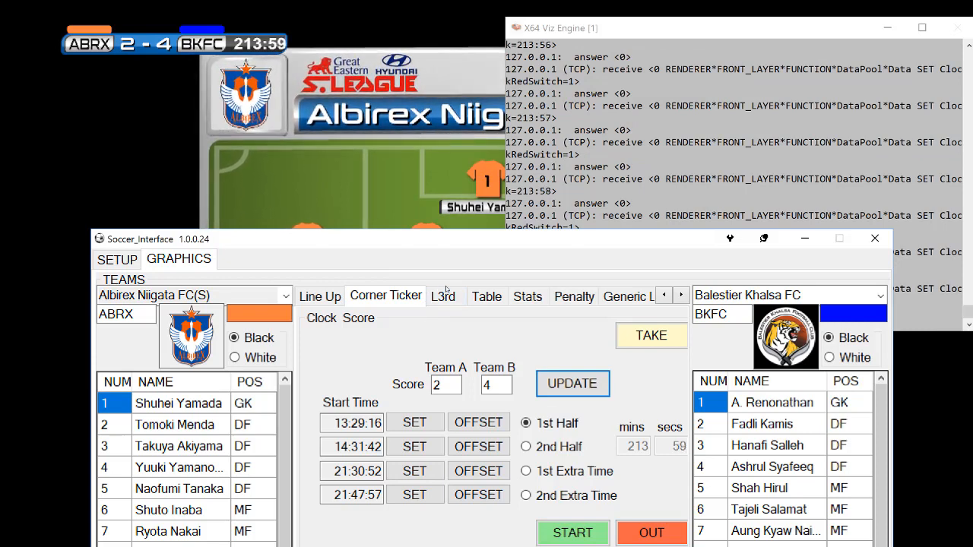
Take the corner ticker off air, return to the Line Up controls, and continue the line-up graphic off screen
left_click_drag(397, 249, 344, 180)
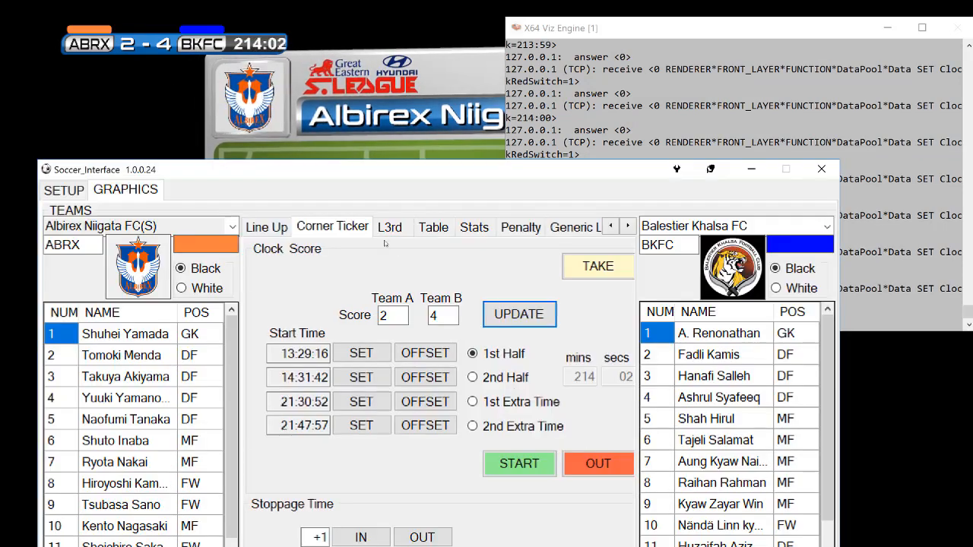
left_click(602, 467)
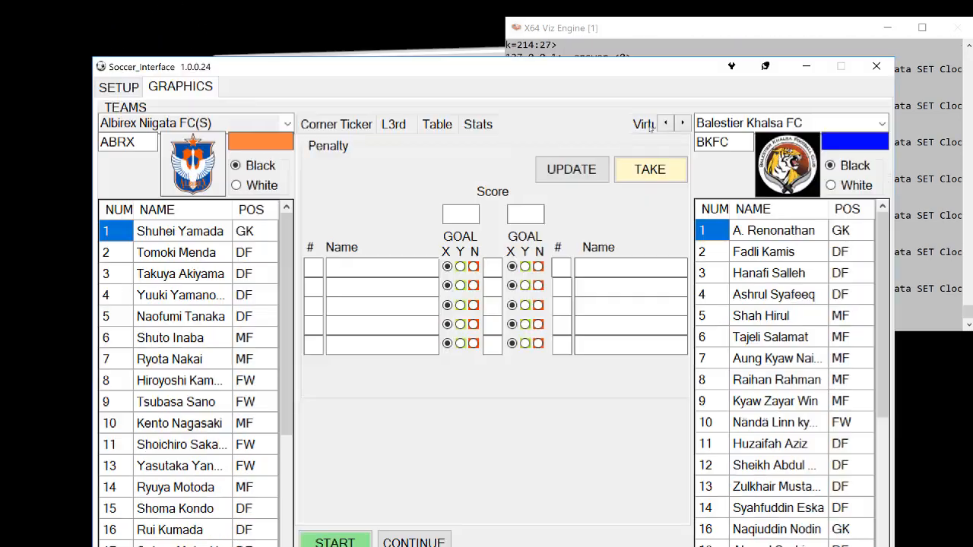
left_click(666, 122)
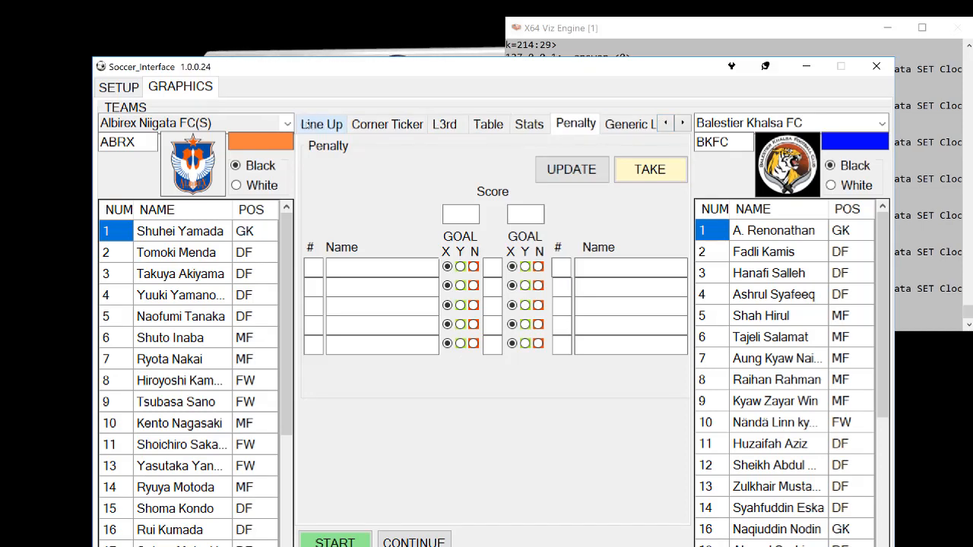
left_click(322, 123)
left_click_drag(320, 74, 253, 86)
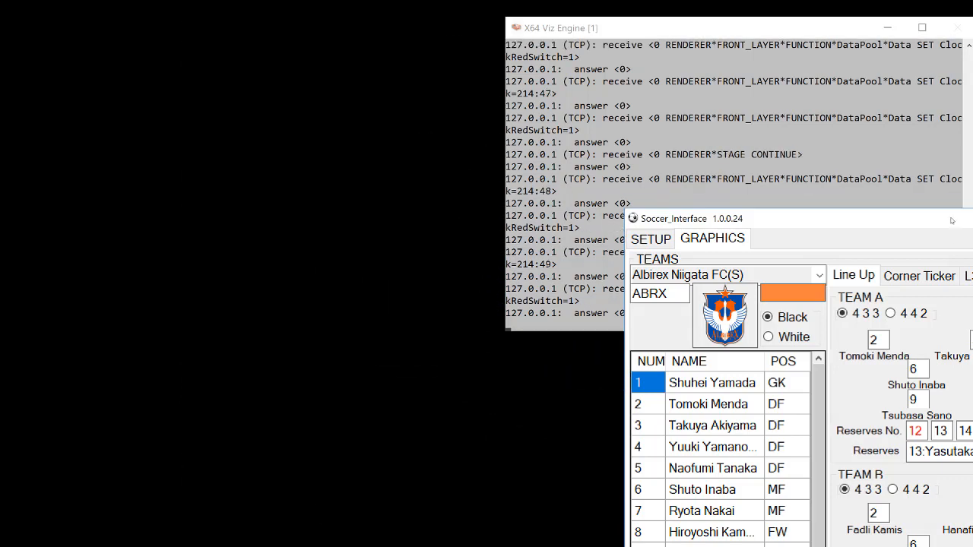
Set the first three League Table teams to Albirex Niigata FC(S), Balestier Khalsa FC and Geylang International FC
left_click_drag(950, 221, 404, 20)
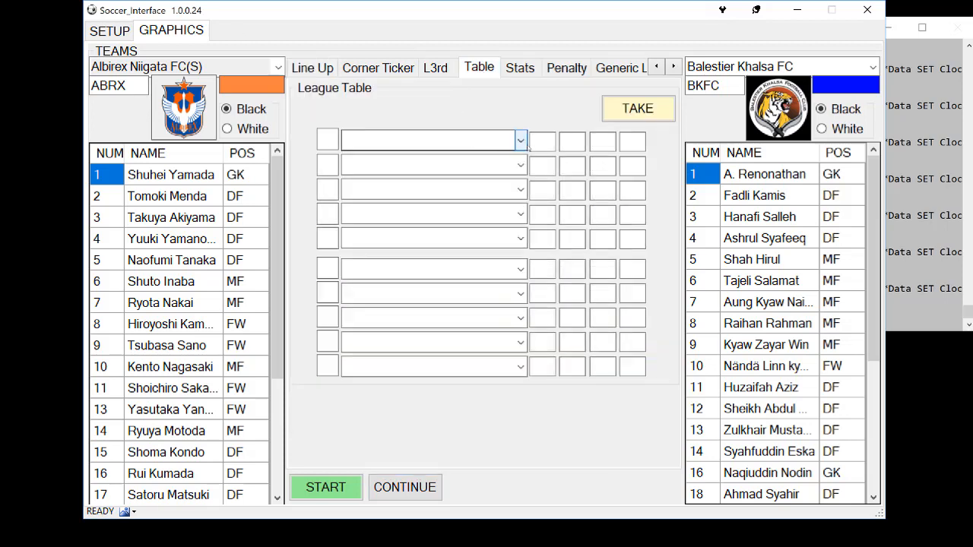
left_click(521, 140)
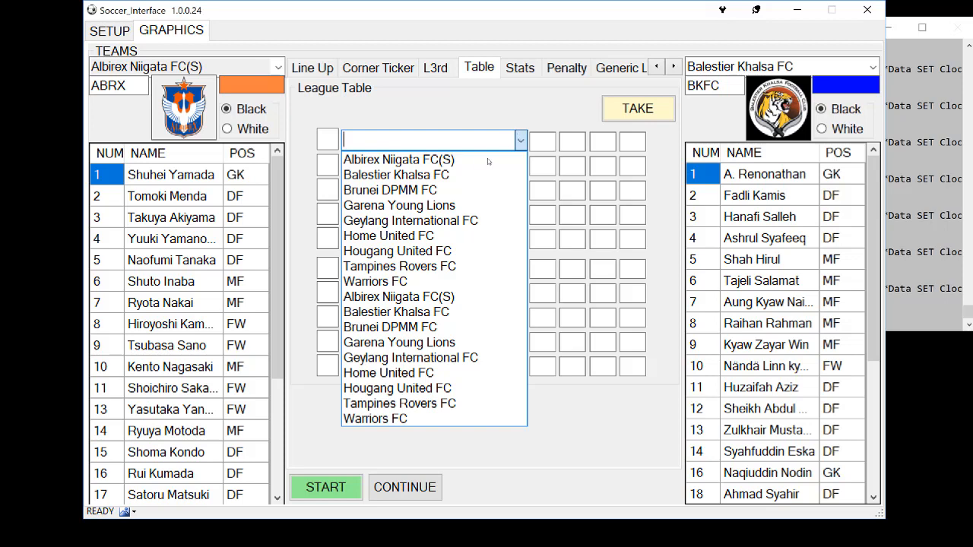
left_click(479, 160)
left_click(520, 165)
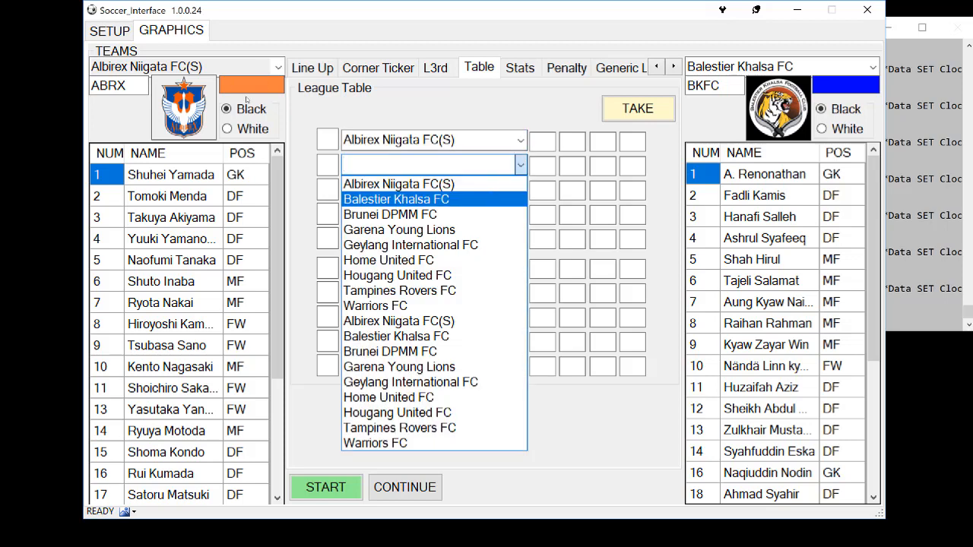
left_click(395, 199)
left_click(519, 191)
left_click(411, 269)
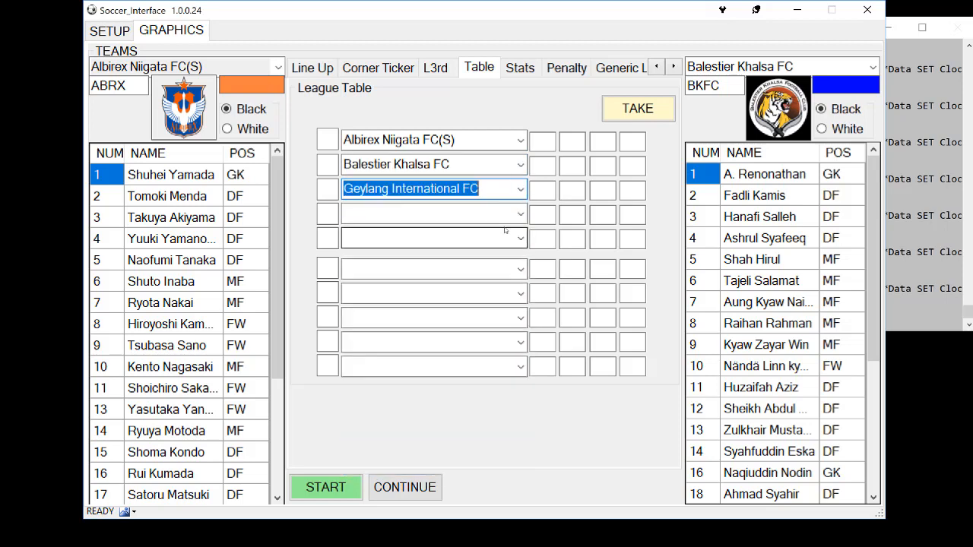
Set the fourth and fifth teams to Balestier Khalsa FC and Brunei DPMM FC, and enter 1–4, 5–8 and 10–13 in the first three rows
left_click(520, 214)
left_click(422, 384)
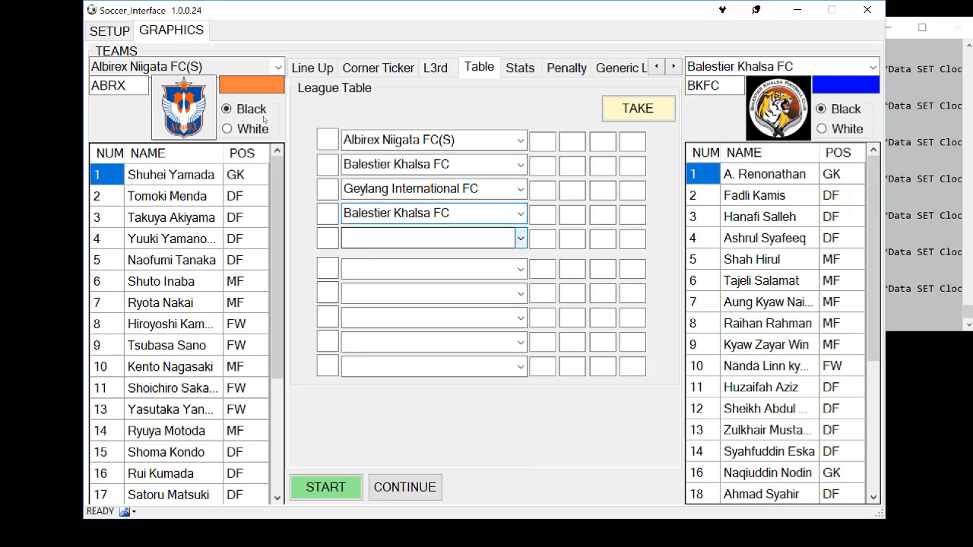
left_click(520, 238)
left_click(395, 421)
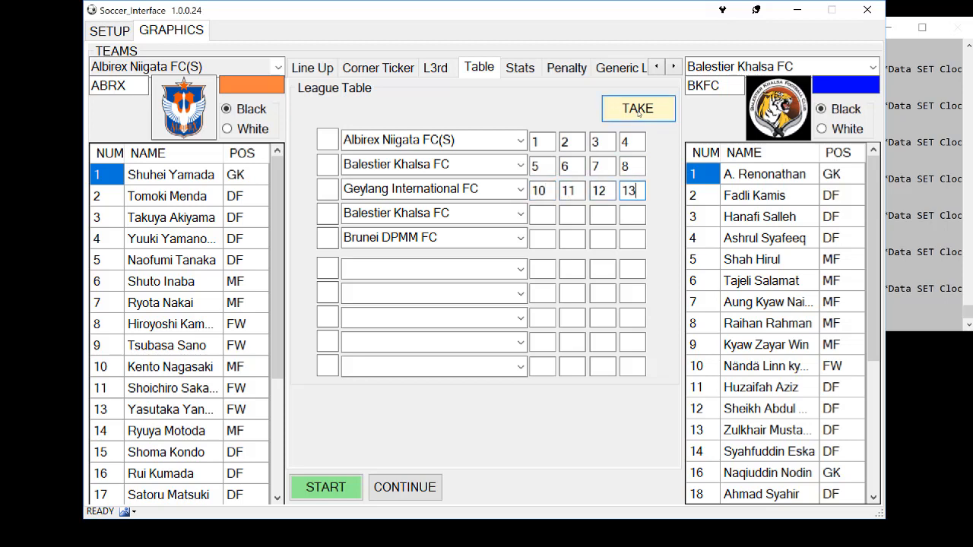
Take the league table to the renderer and start it on air, keeping the graphic's output in view
left_click_drag(572, 20, 504, 299)
left_click(521, 396)
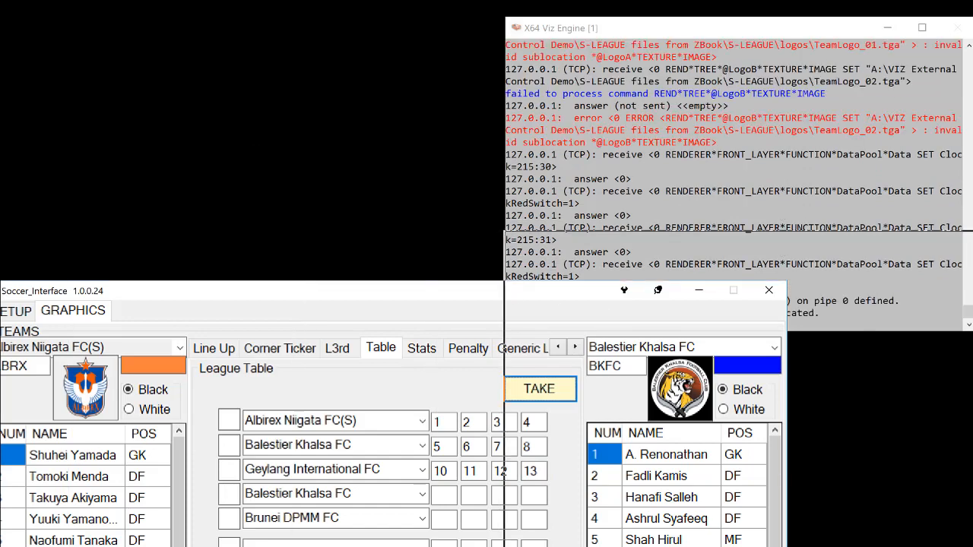
left_click_drag(513, 291, 972, 206)
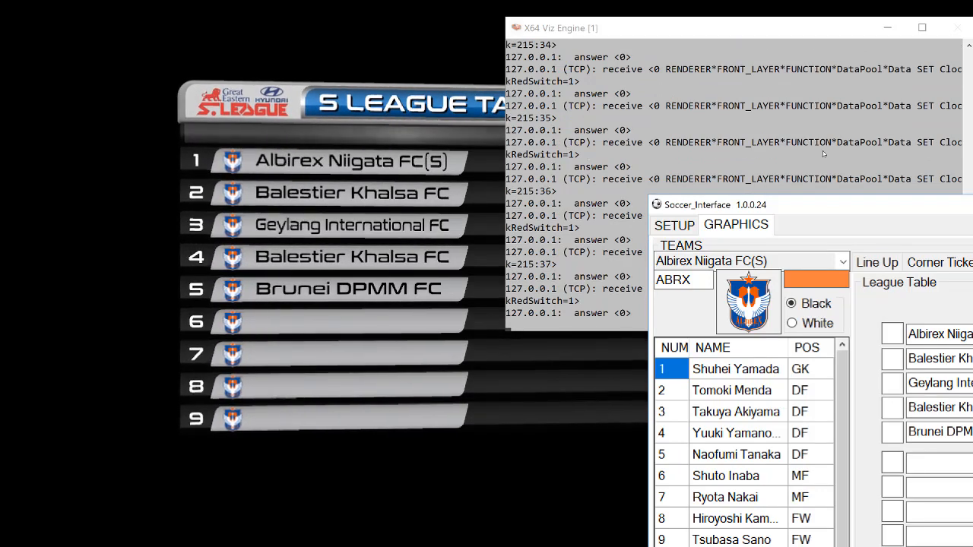
left_click_drag(691, 85, 707, 43)
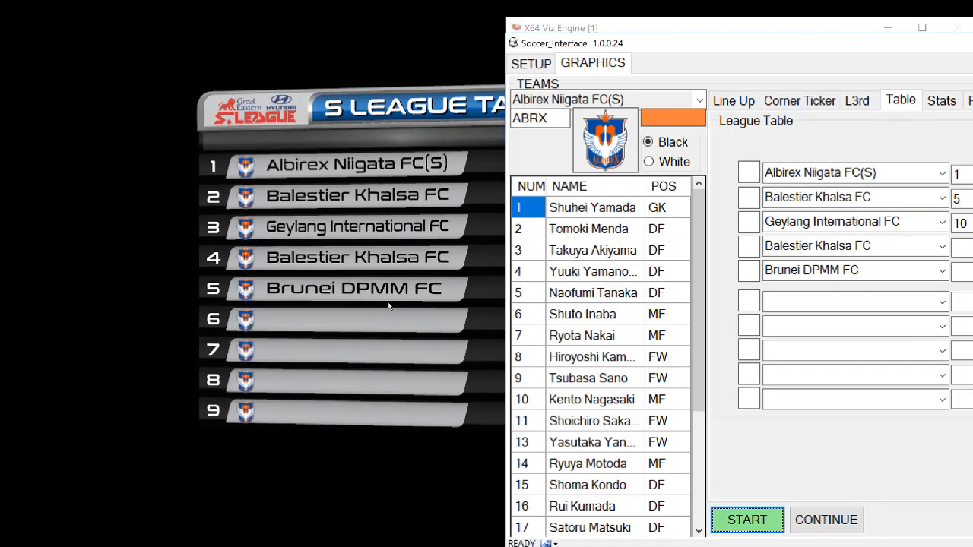
Rearrange the Soccer_Interface and Viz Engine console windows to examine the league table output, and bring the League Table form back into view
left_click_drag(744, 45, 240, 405)
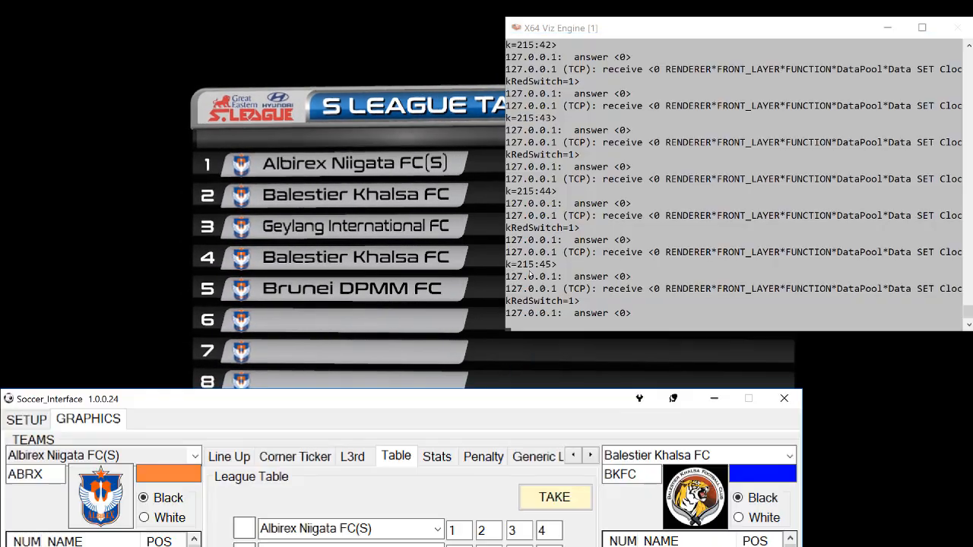
left_click_drag(817, 31, 308, 22)
left_click_drag(295, 26, 783, 27)
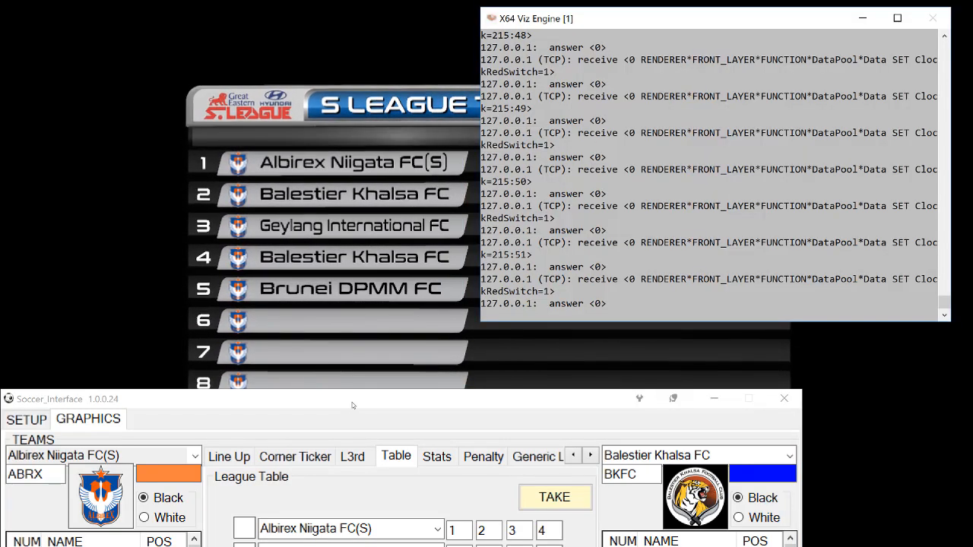
left_click_drag(352, 401, 430, 60)
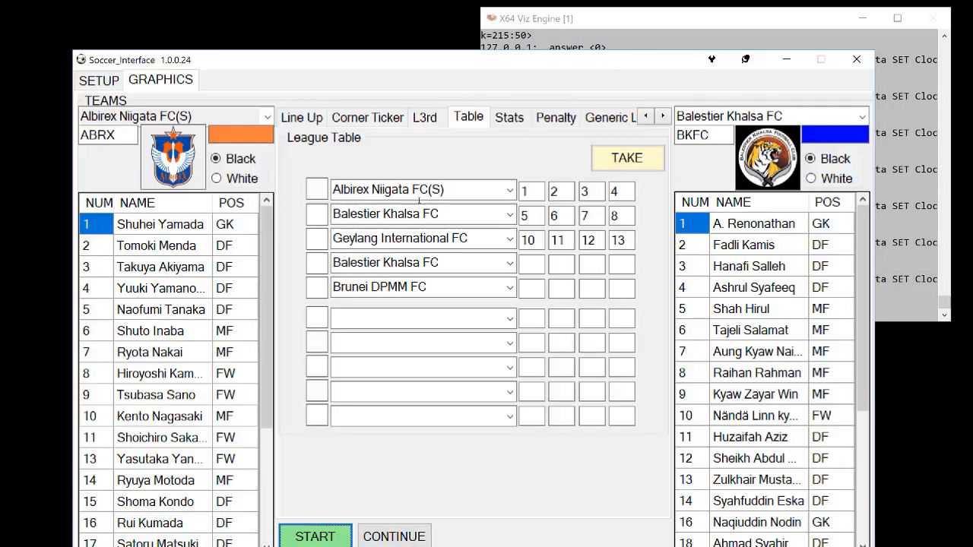